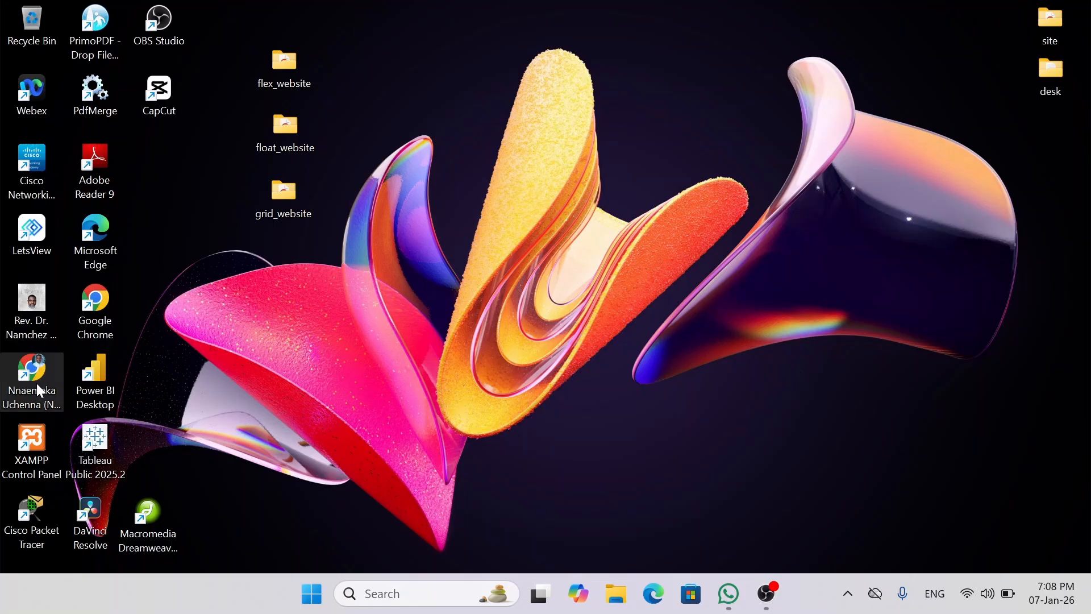
Launch Google Chrome and open Google Forms from the Google apps list
double_click(37, 385)
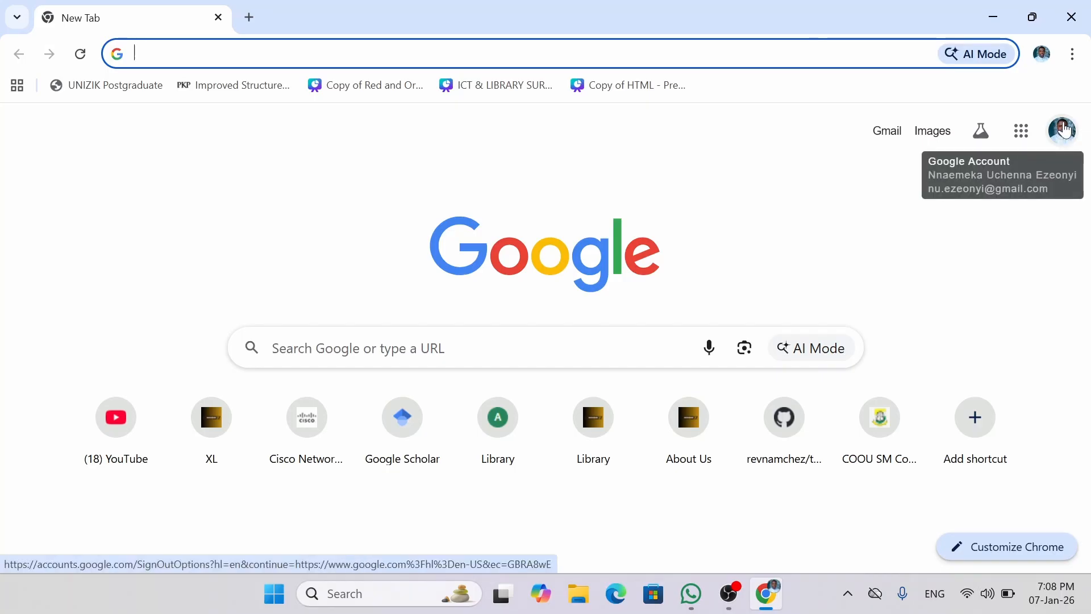
left_click(1032, 142)
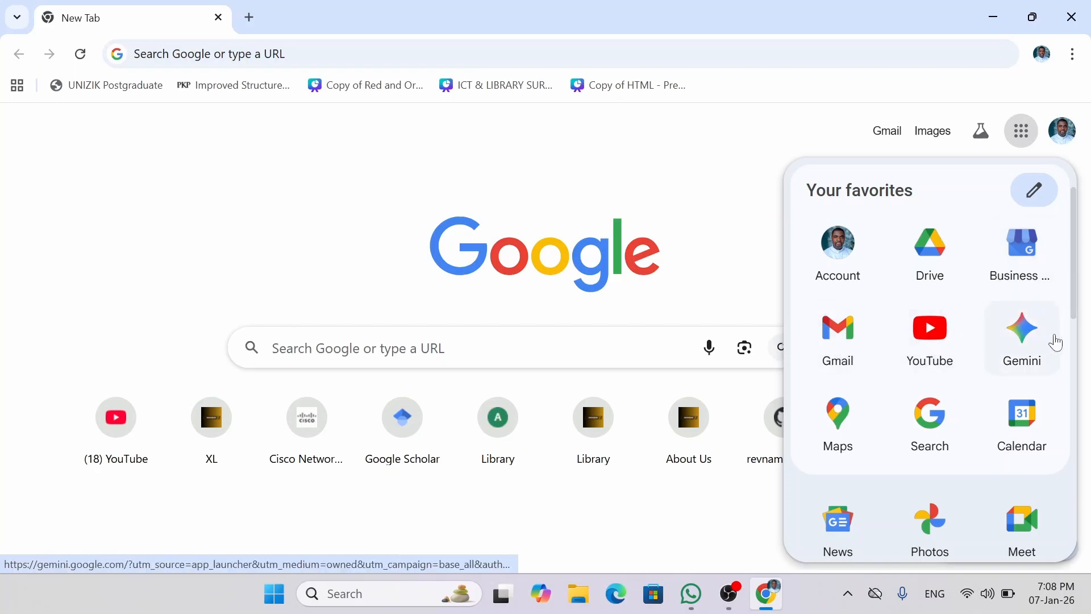
left_click_drag(1075, 288, 1076, 336)
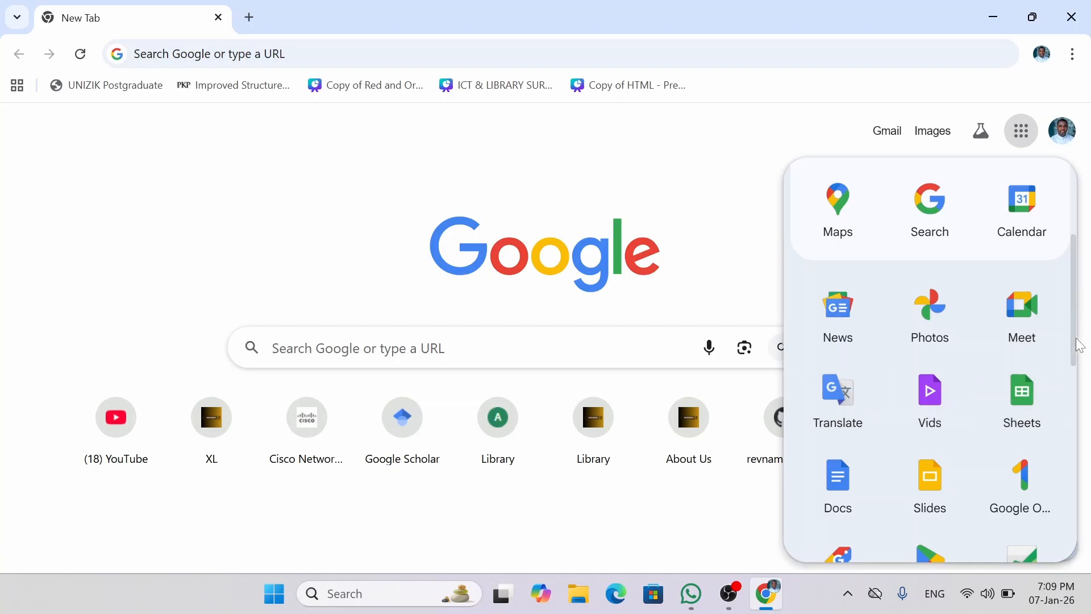
left_click_drag(1080, 345, 1079, 397)
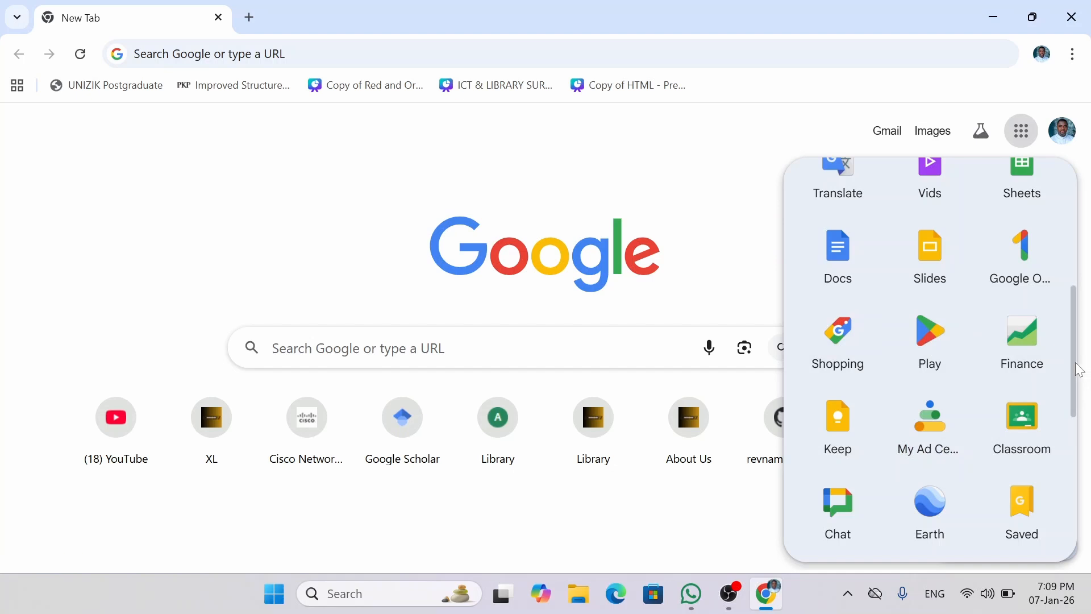
left_click_drag(1079, 371, 1083, 428)
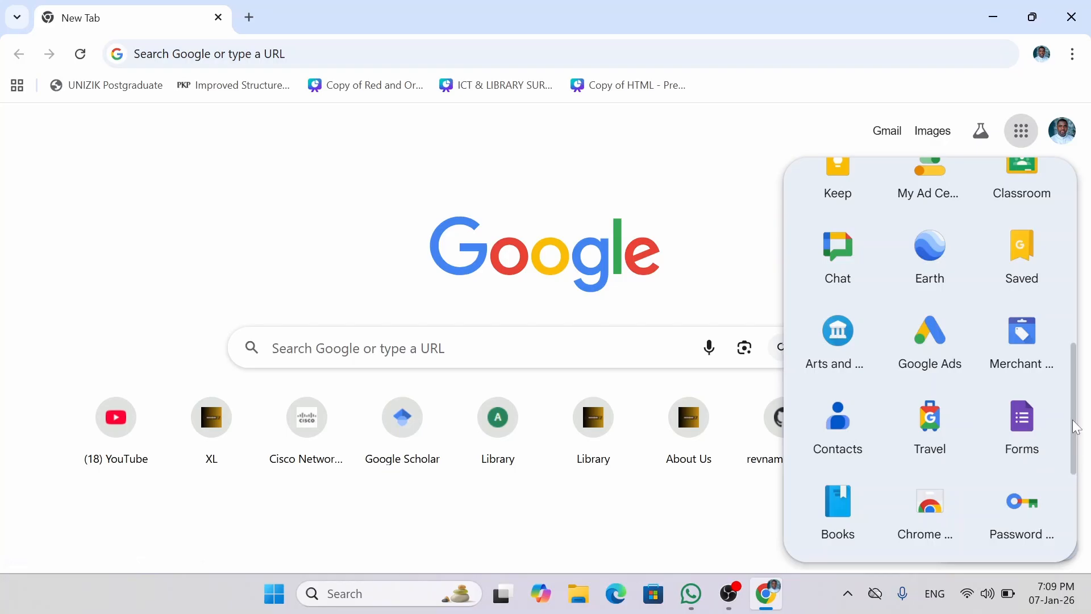
left_click_drag(1076, 428, 1080, 452)
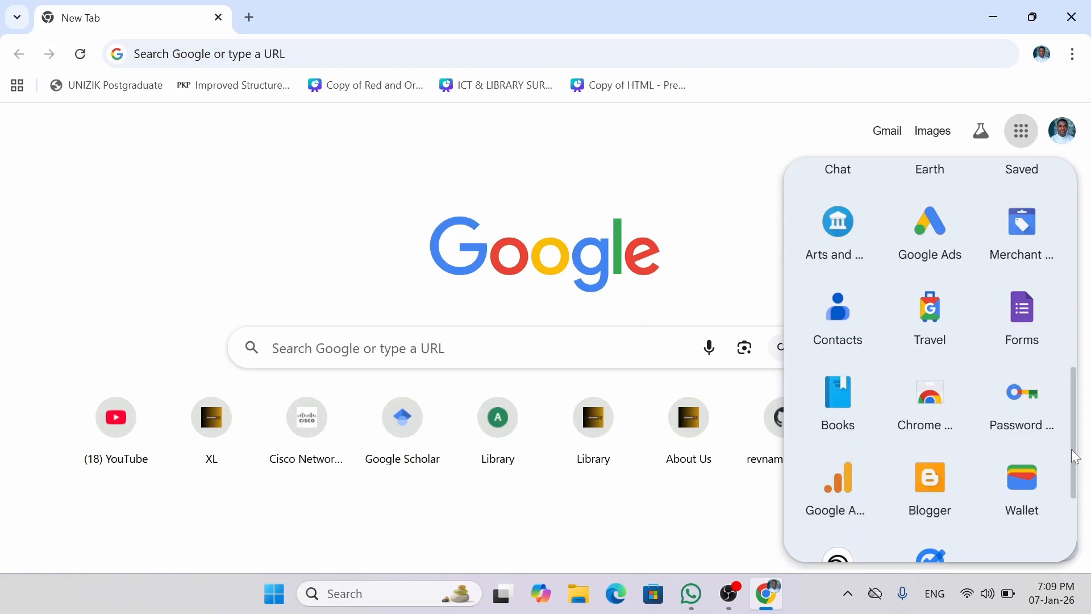
scroll(802, 431, "down", 3)
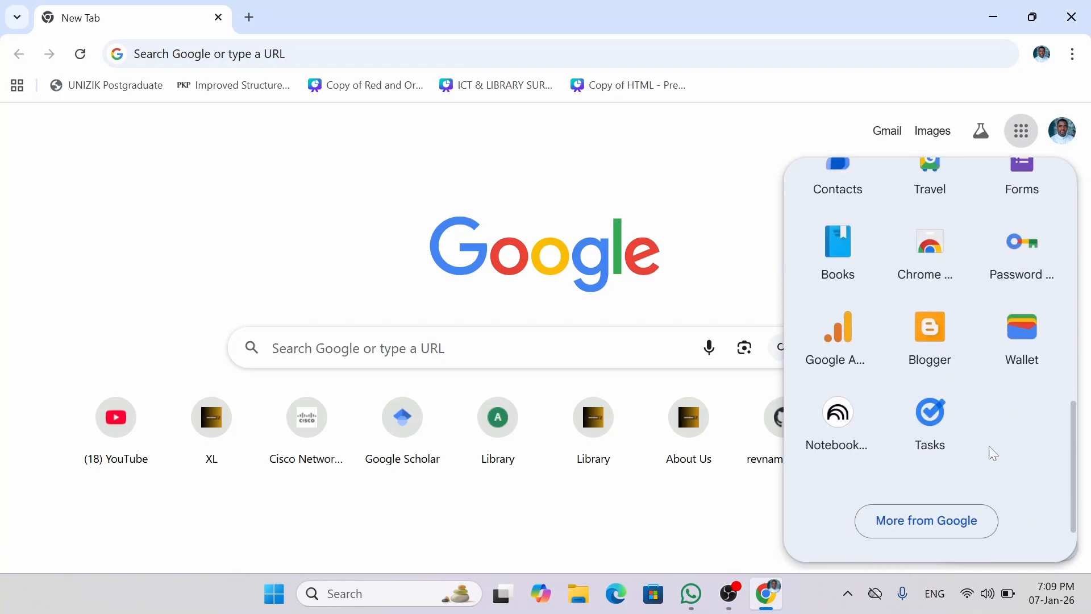
scroll(1066, 438, "up", 4)
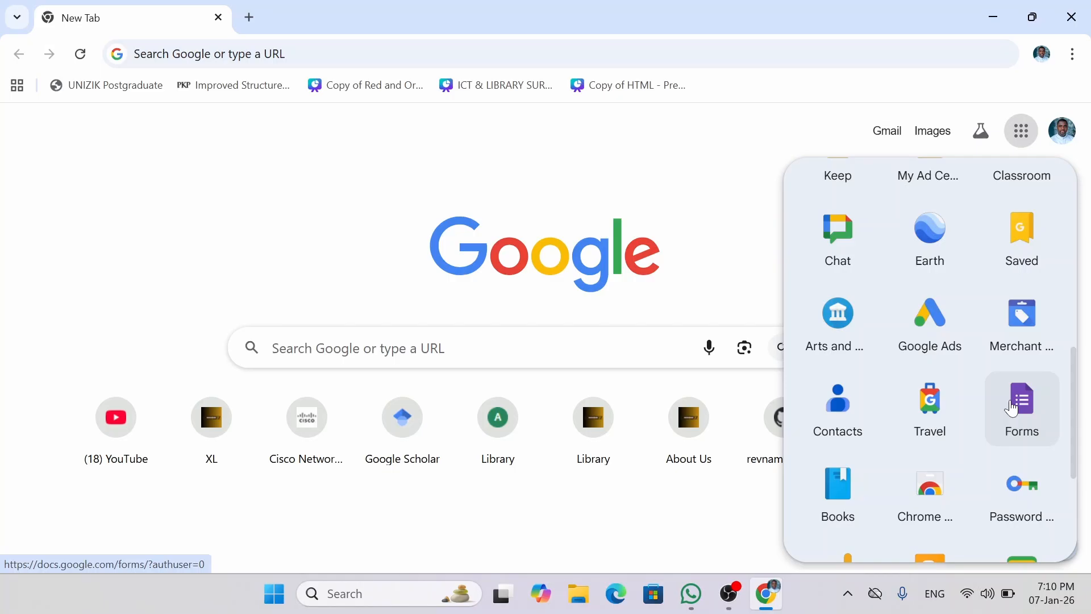
left_click(1012, 408)
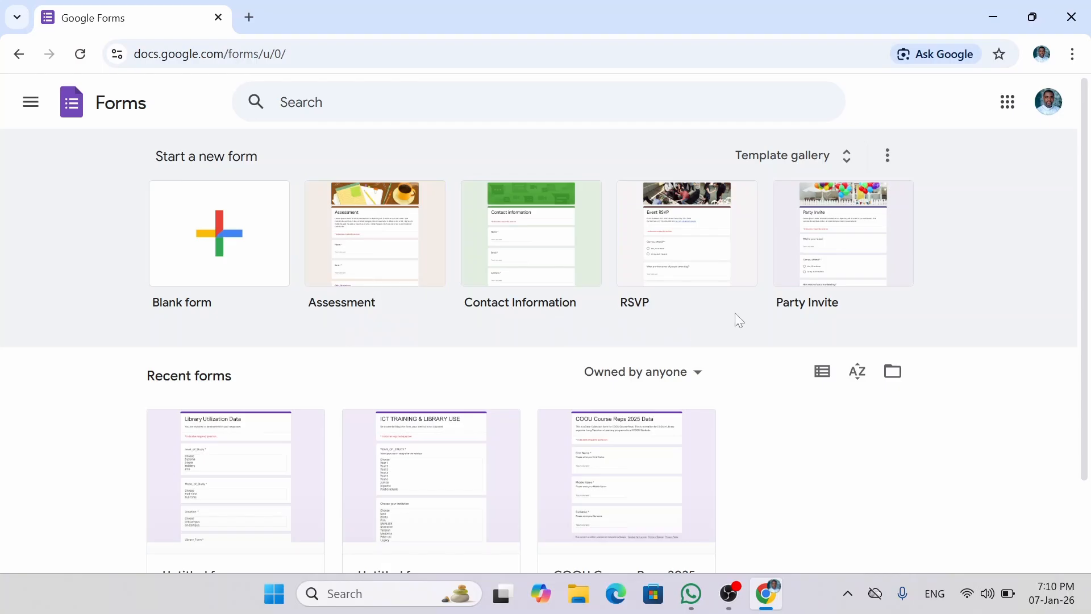
Start a new blank form
scroll(1074, 284, "down", 2)
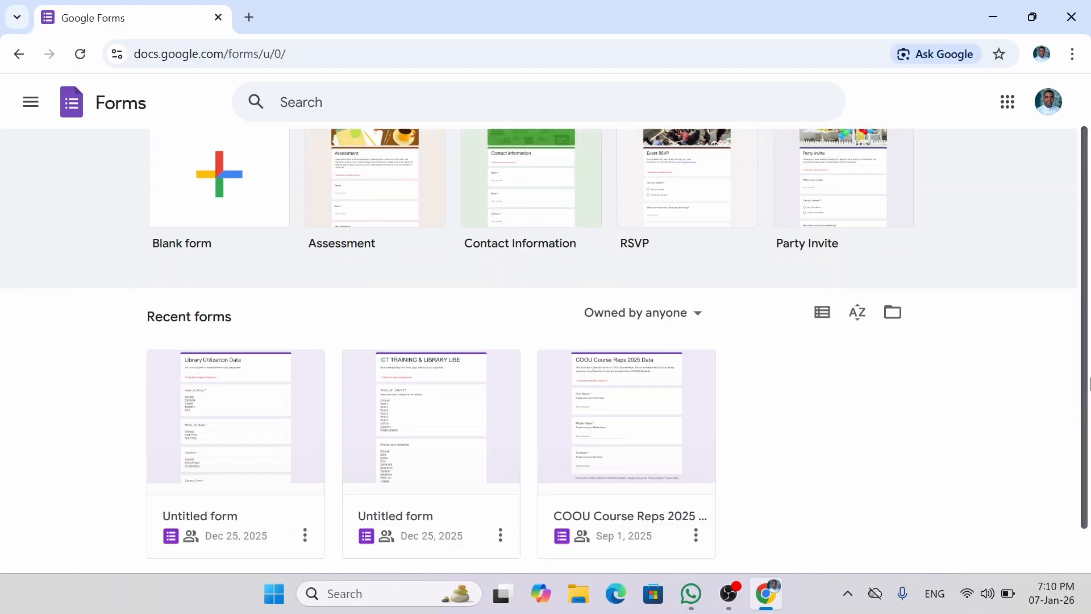
scroll(1080, 263, "up", 2)
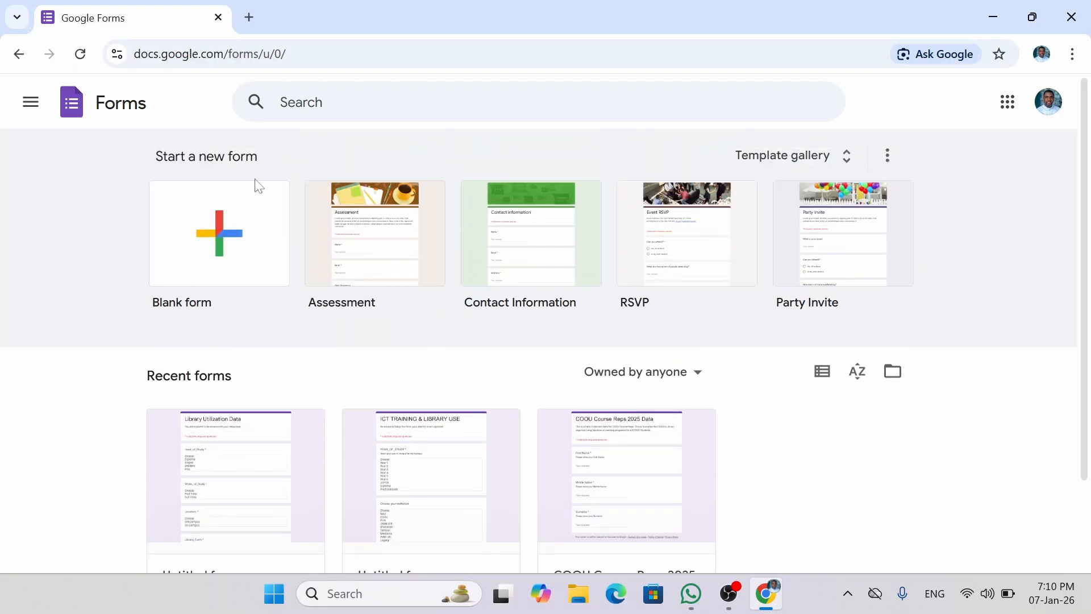
left_click(216, 287)
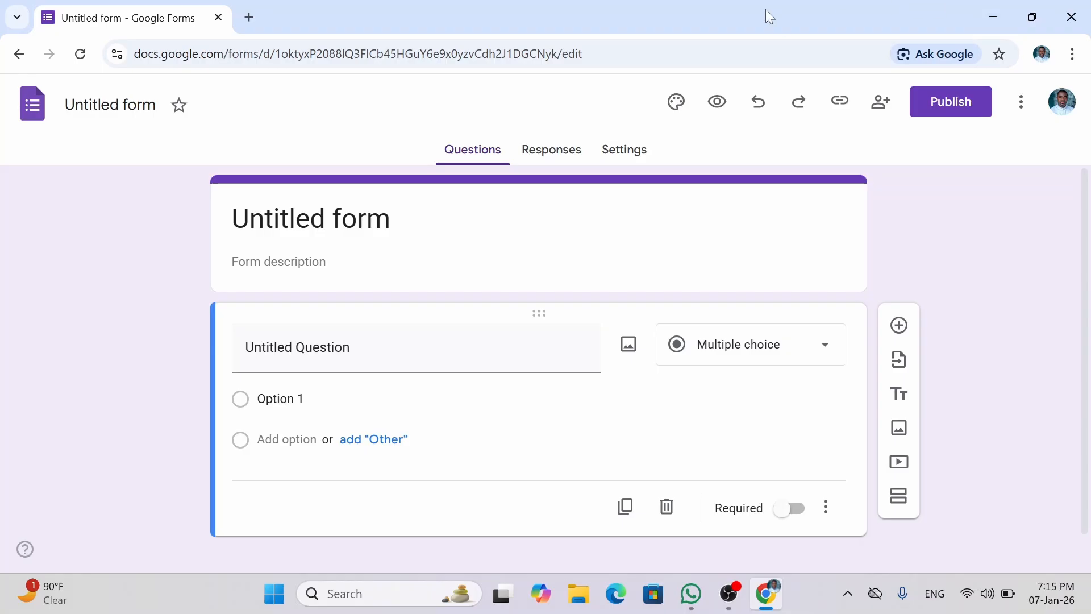
left_click(392, 220)
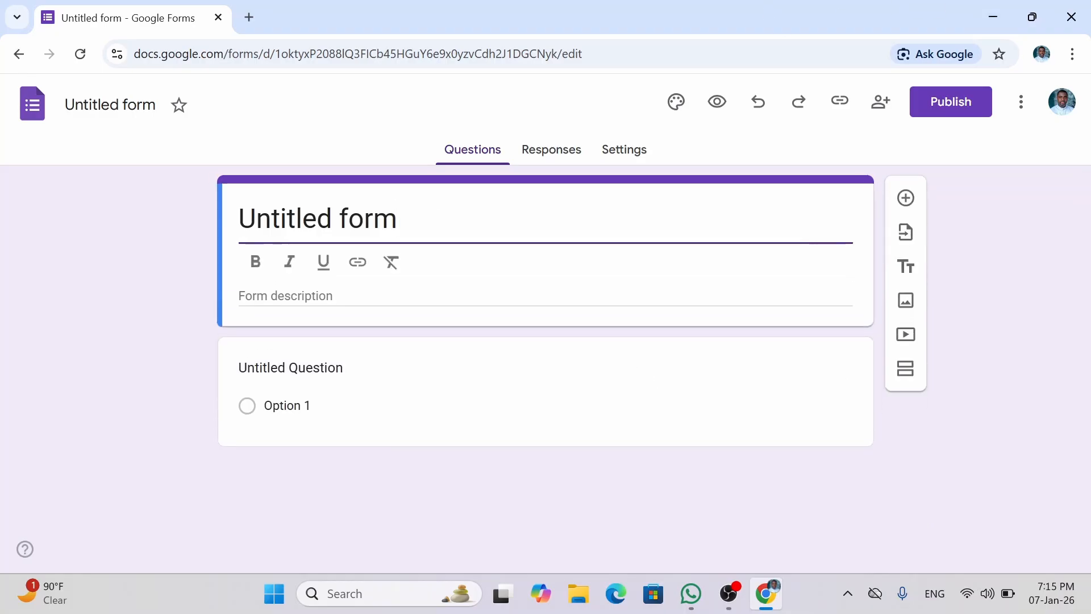
key("BackSpace")
key("BackSpace")
key("BackSpace")
key("BackSpace")
key("BackSpace")
key("BackSpace")
key("BackSpace")
key("BackSpace")
key("BackSpace")
key("BackSpace")
key("BackSpace")
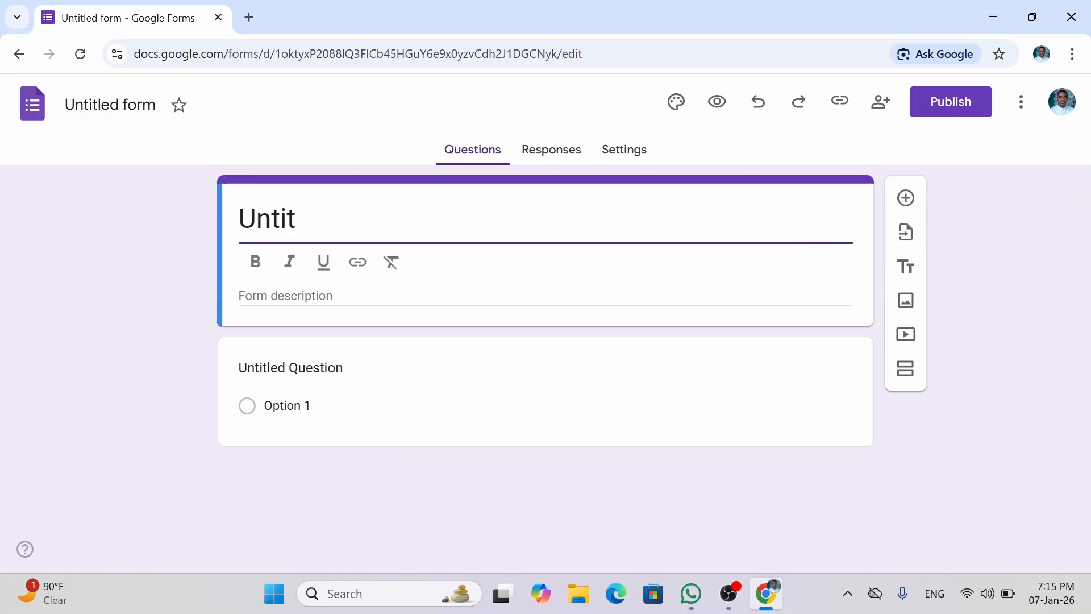
key("BackSpace")
key("BackSpace")
key("ctrl+z")
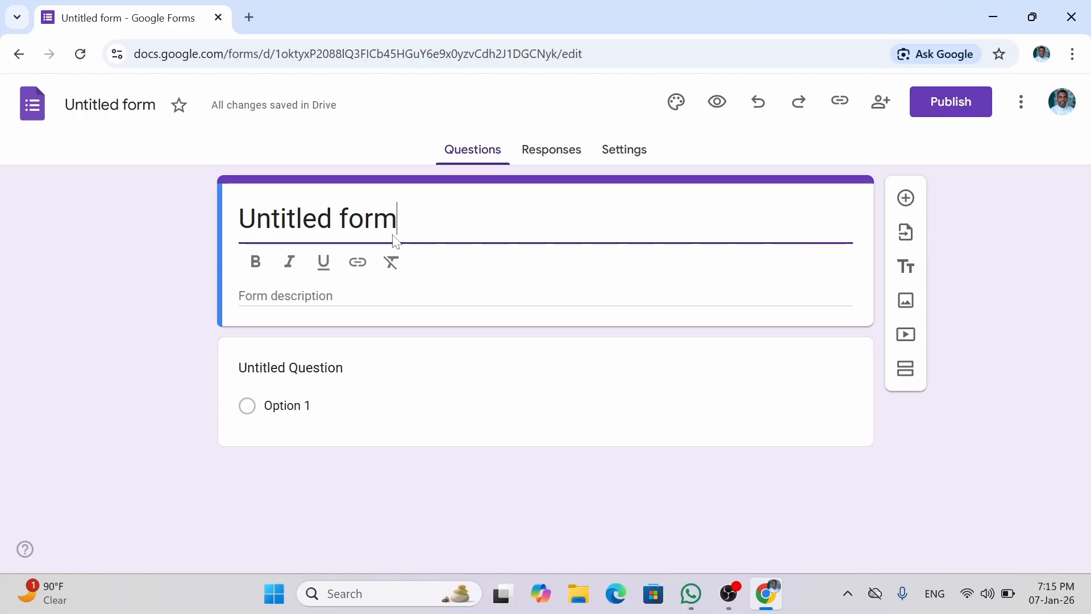
Replace the form's title with "Australian Kids Snacks Survey"
type("A")
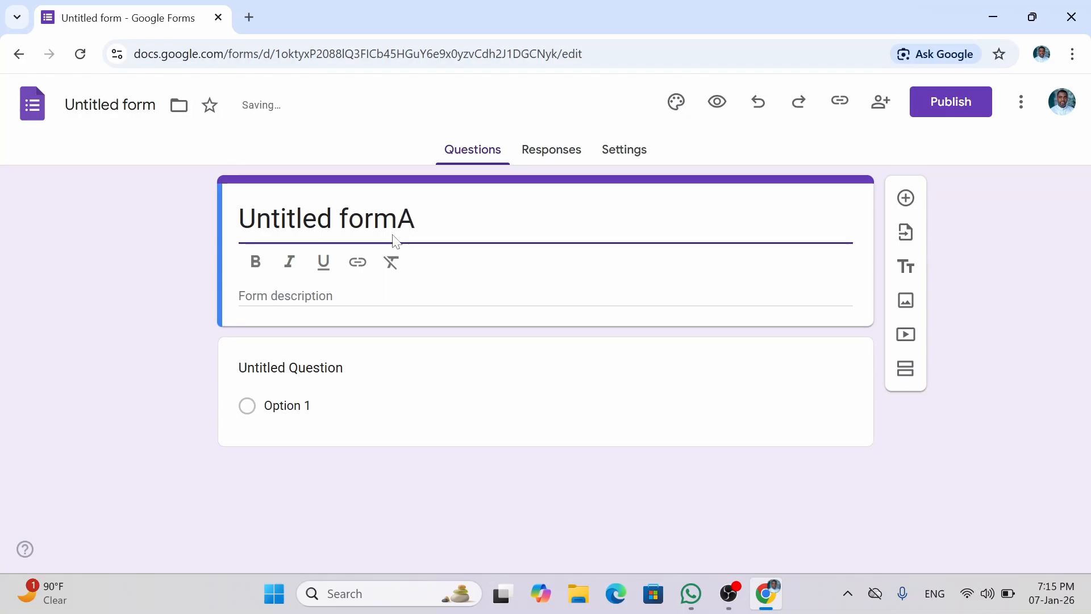
key("Left")
key("shift+Home")
key("BackSpace")
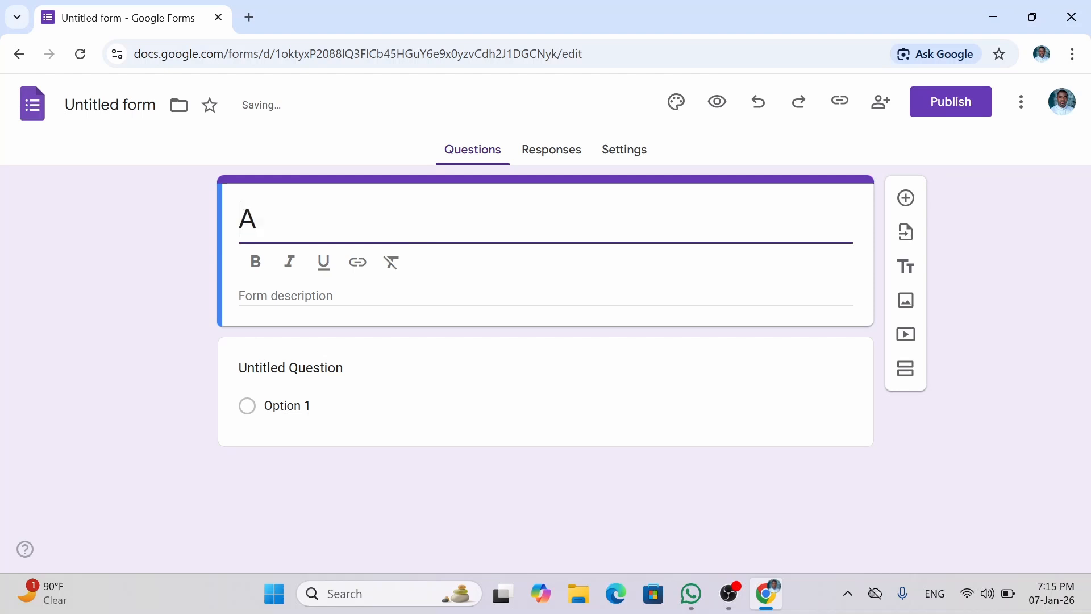
key("Right")
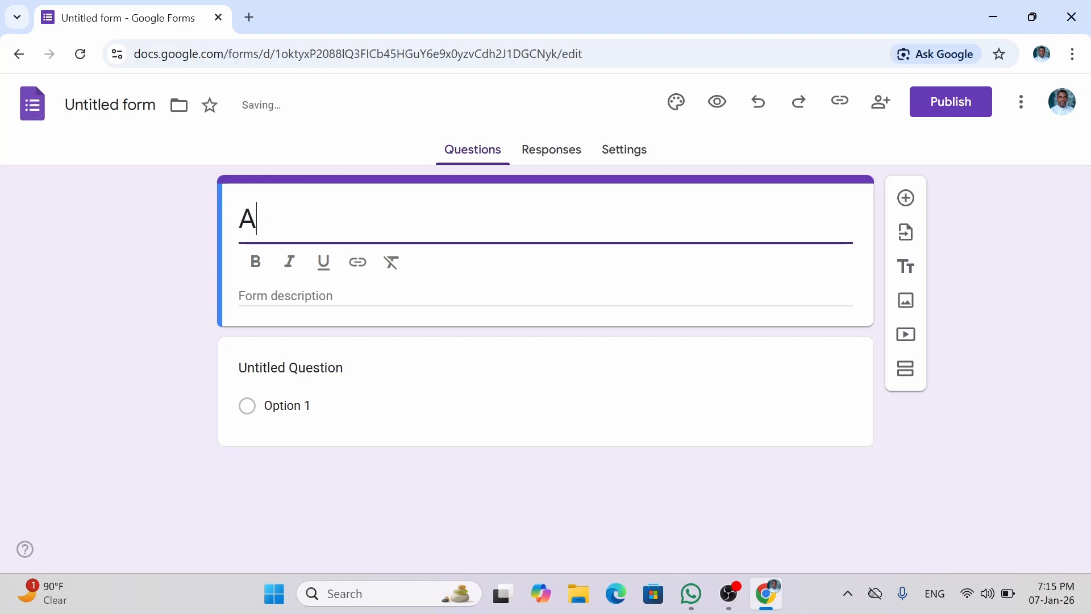
type("u")
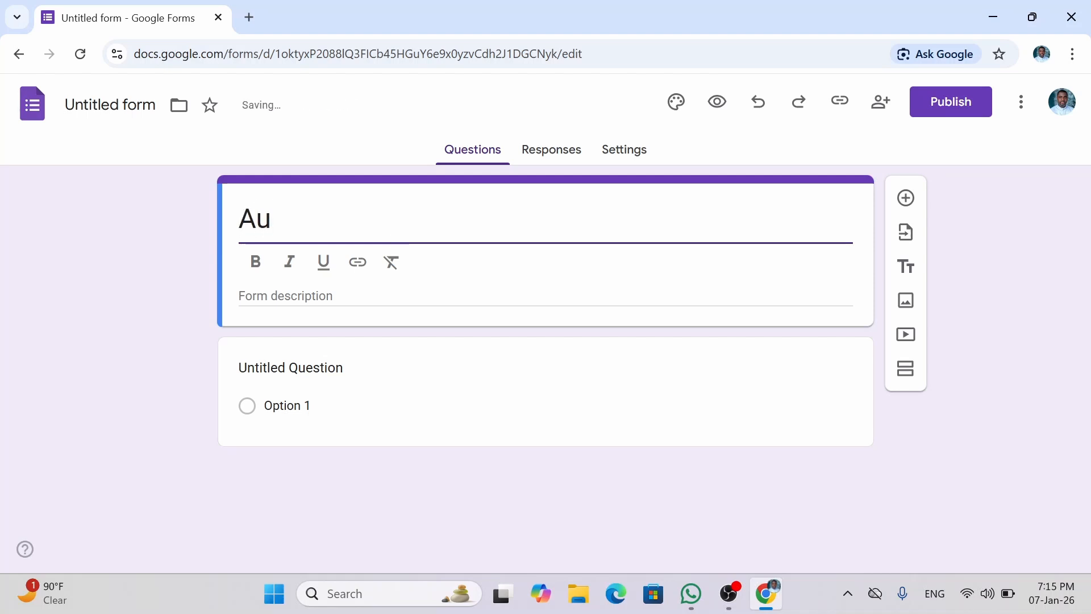
type("st")
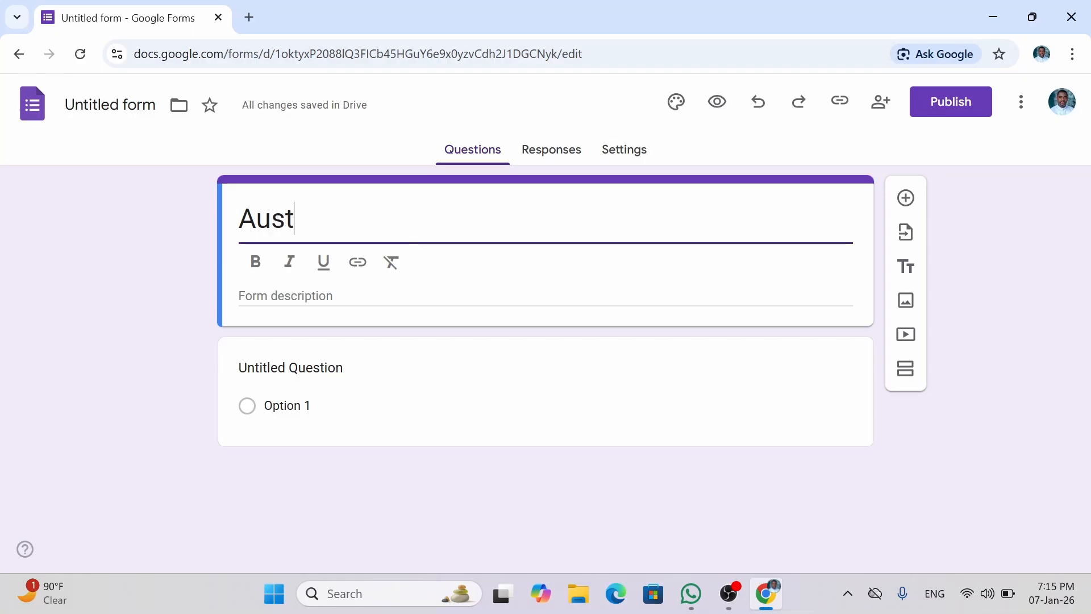
type("rali")
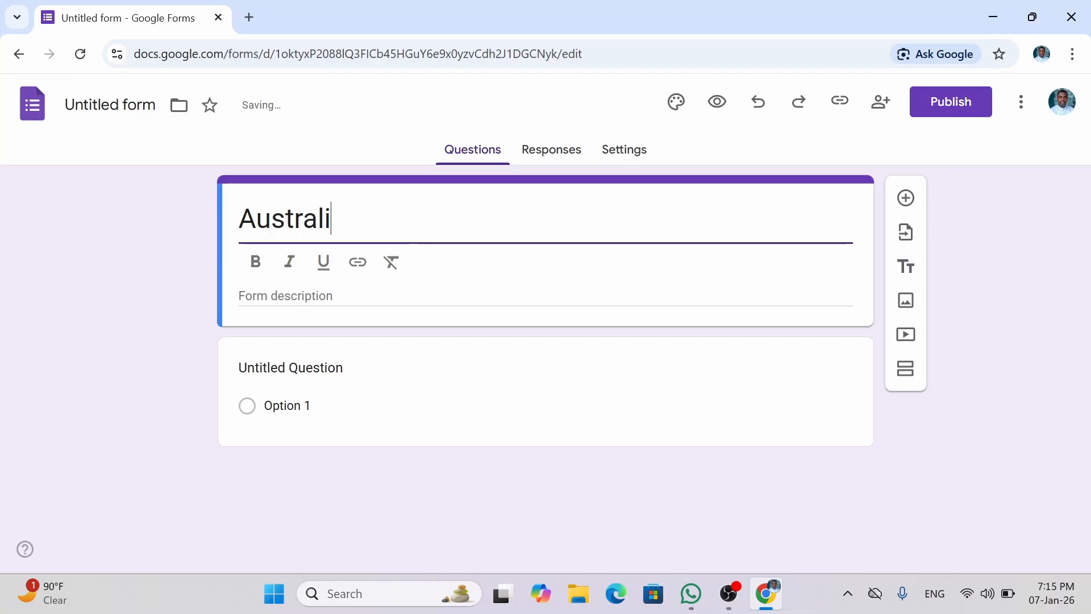
type("an Ki")
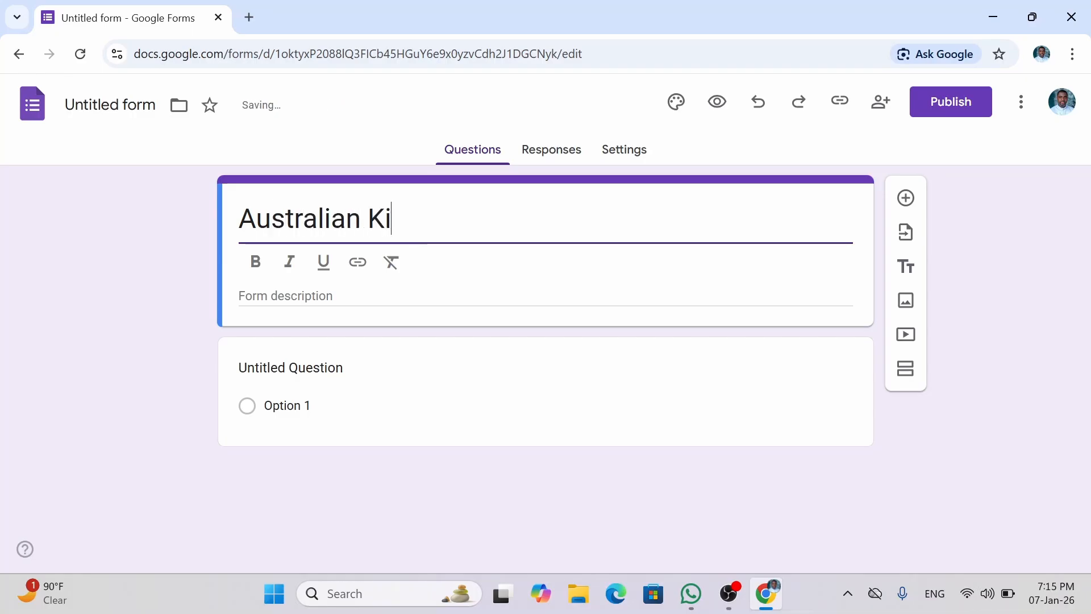
type("ds S")
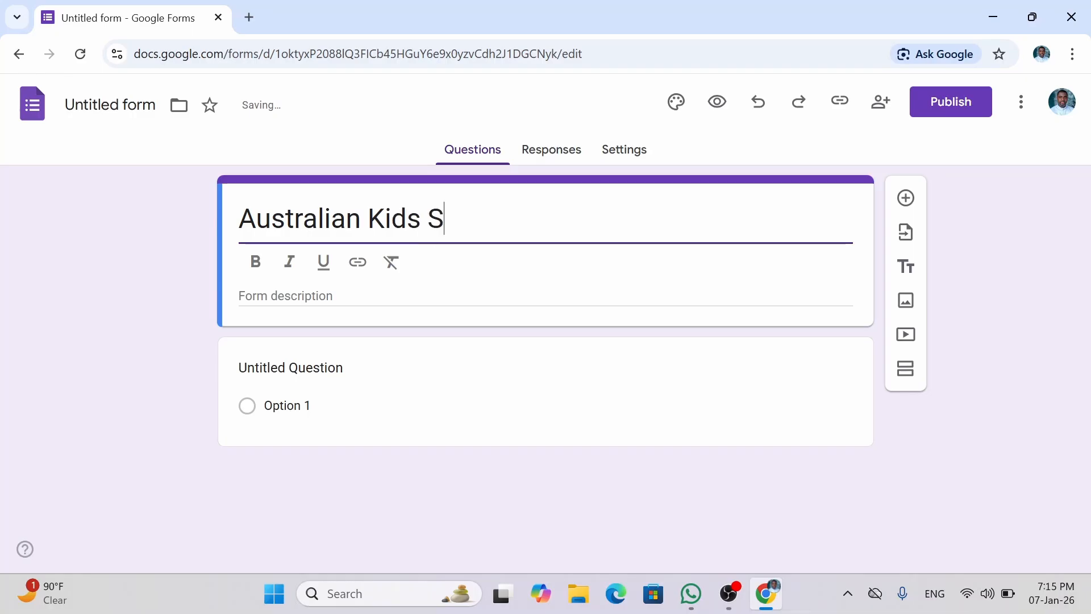
type("nacks Sur")
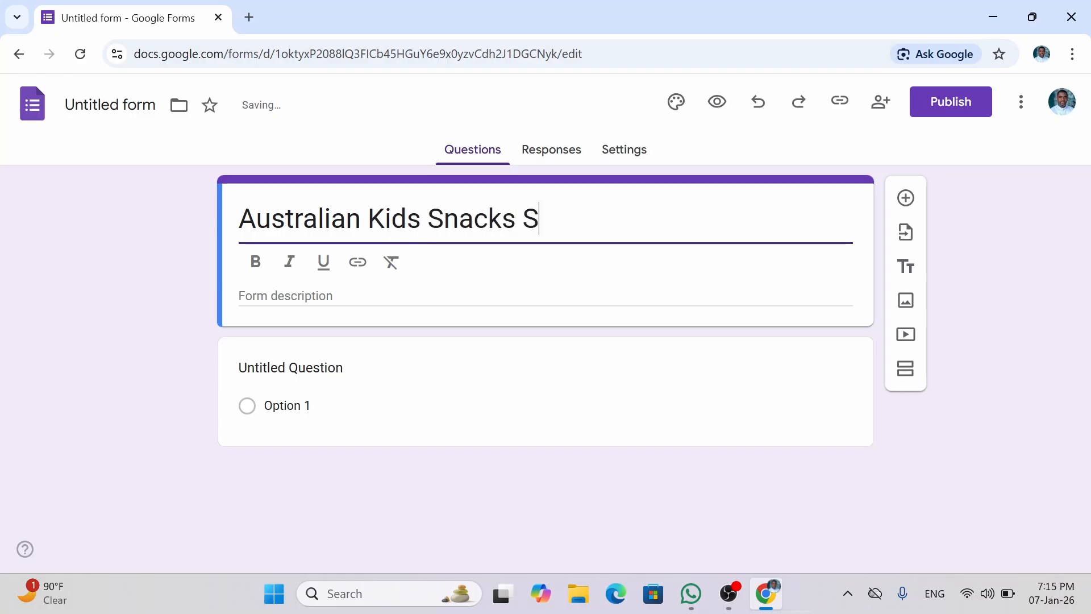
type("vey")
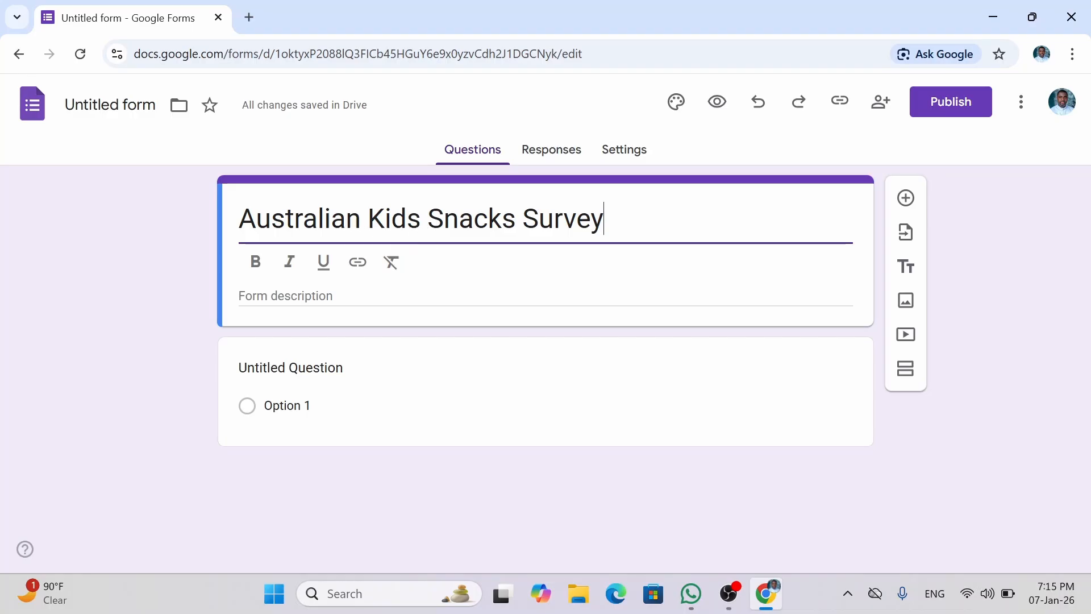
Enter the form description "Help us understand what Australian kids are eating as snacks" in bold
left_click(376, 295)
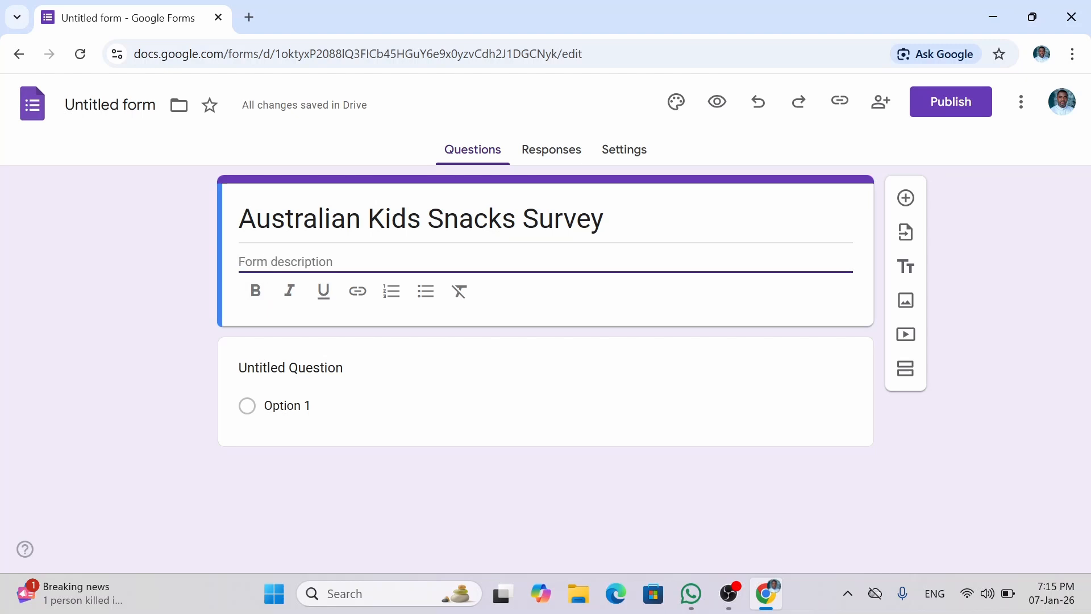
left_click(258, 295)
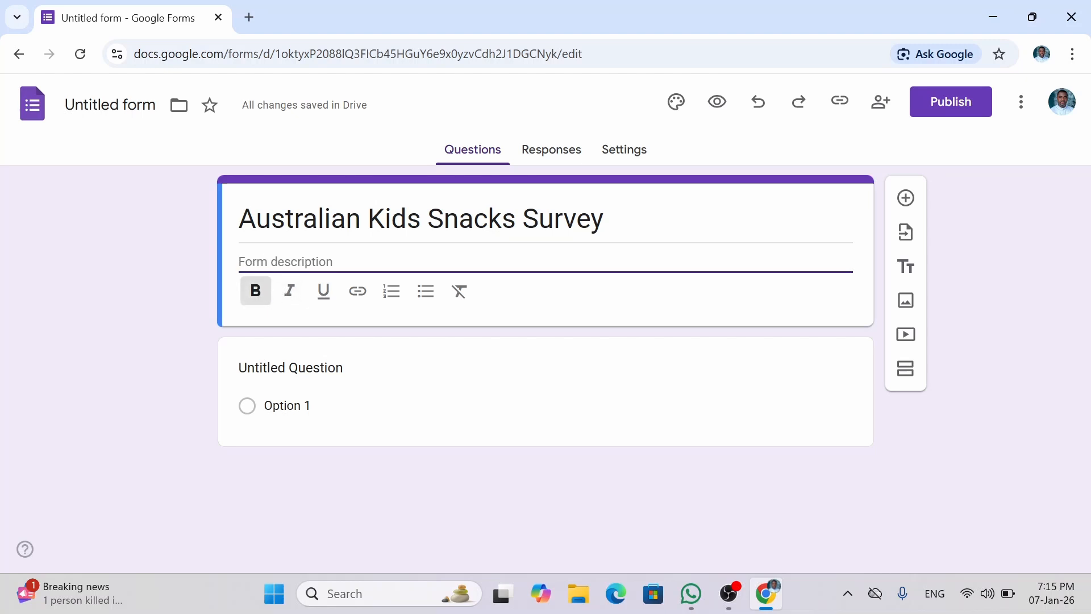
left_click(325, 297)
type("Help")
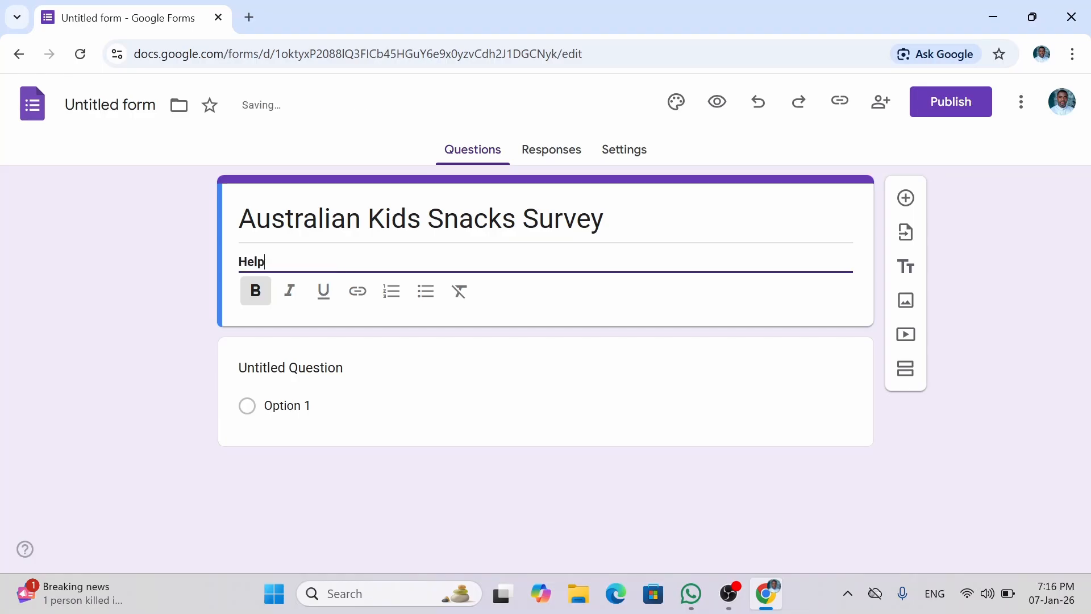
type(" us understand")
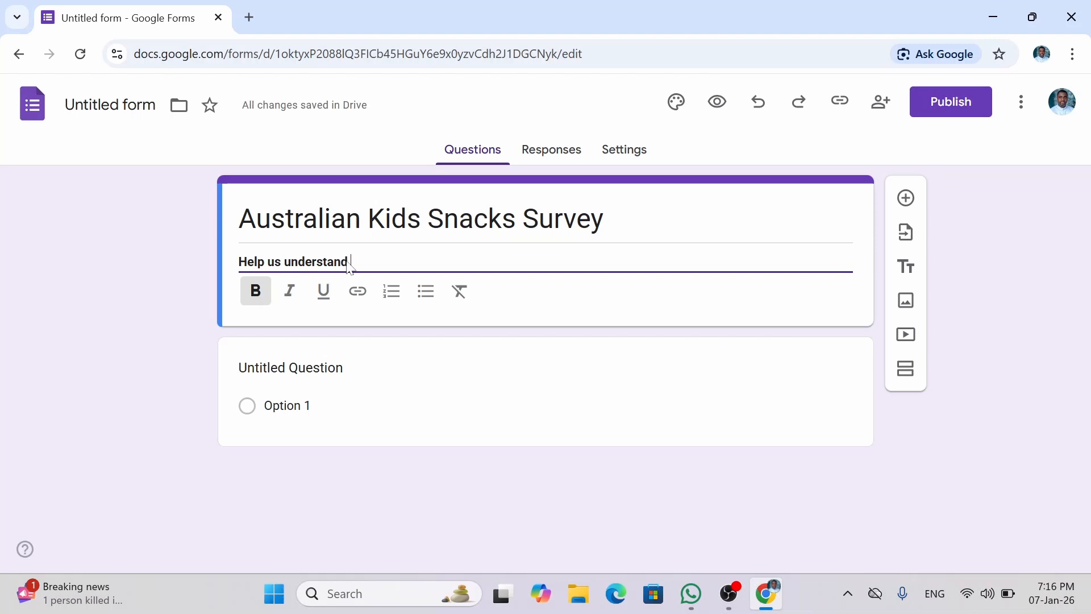
type("what Aus")
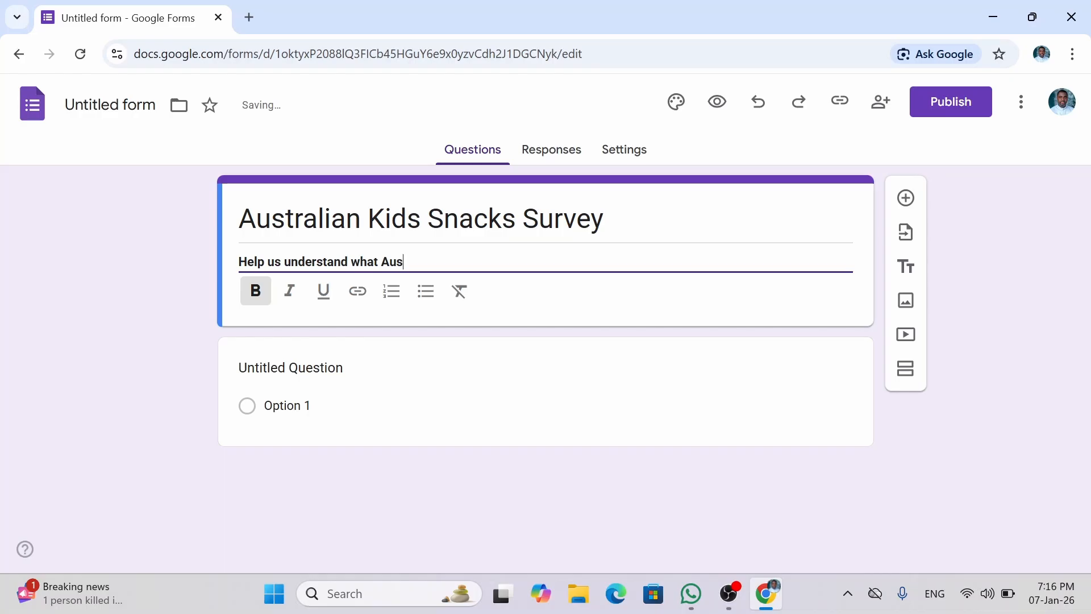
type("trak")
key("BackSpace")
type("lian kids are eating ")
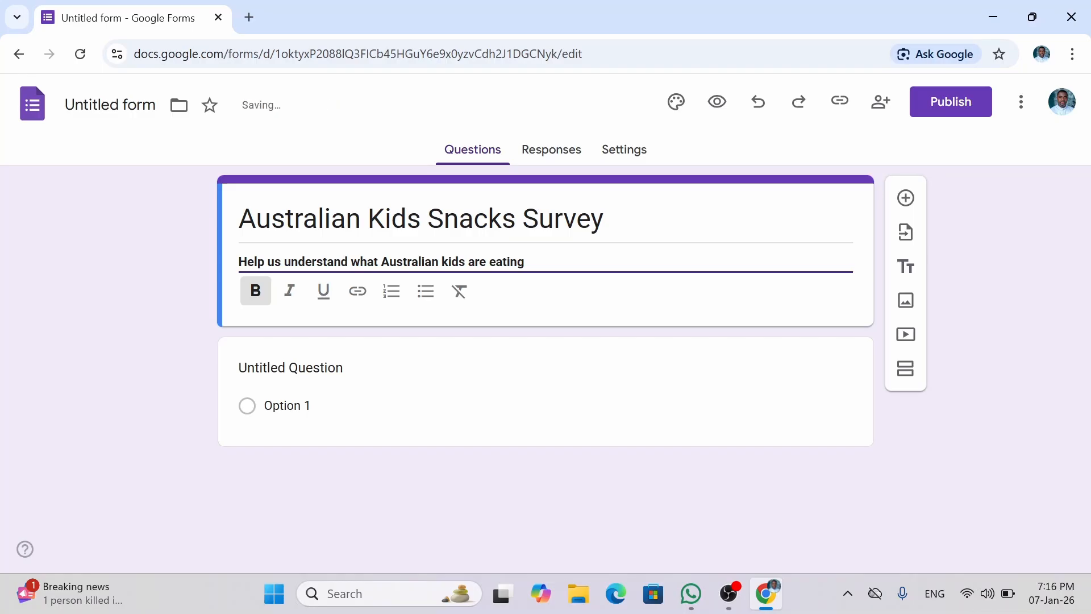
type("as snacks")
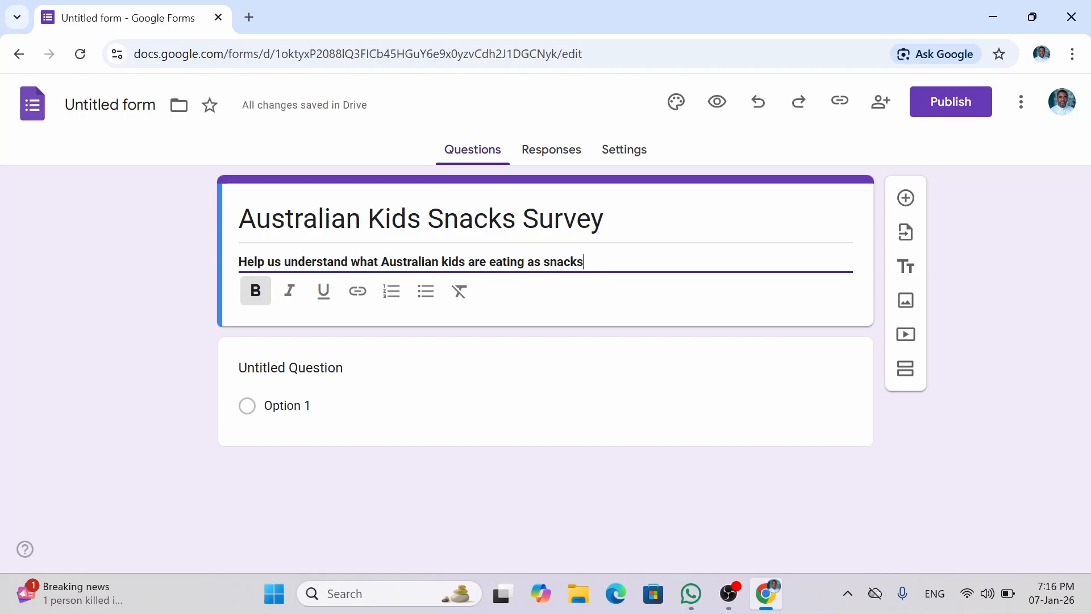
left_click(622, 226)
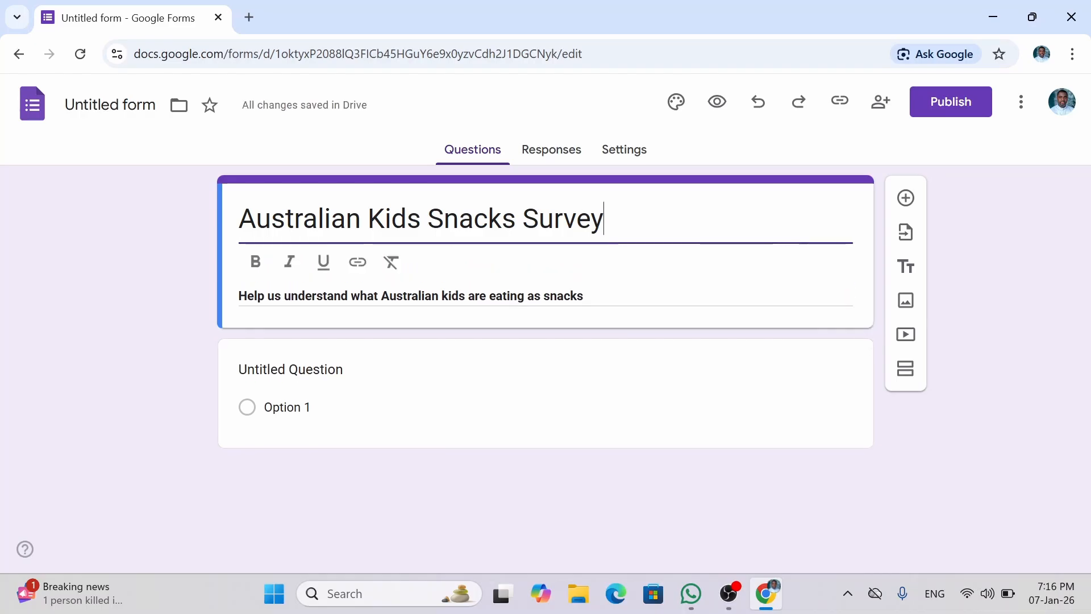
left_click(619, 292)
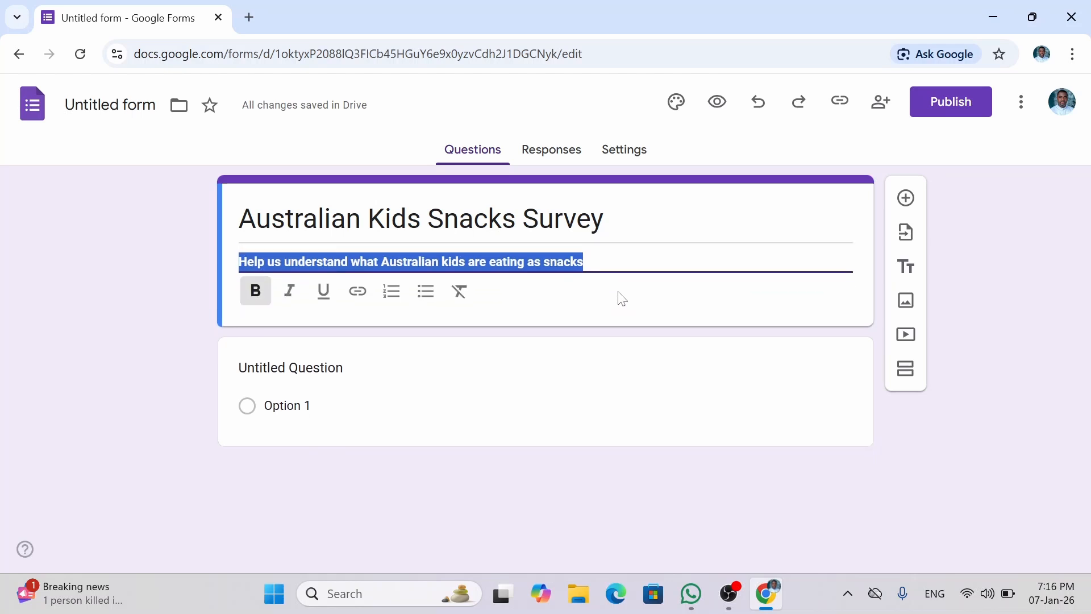
left_click(622, 271)
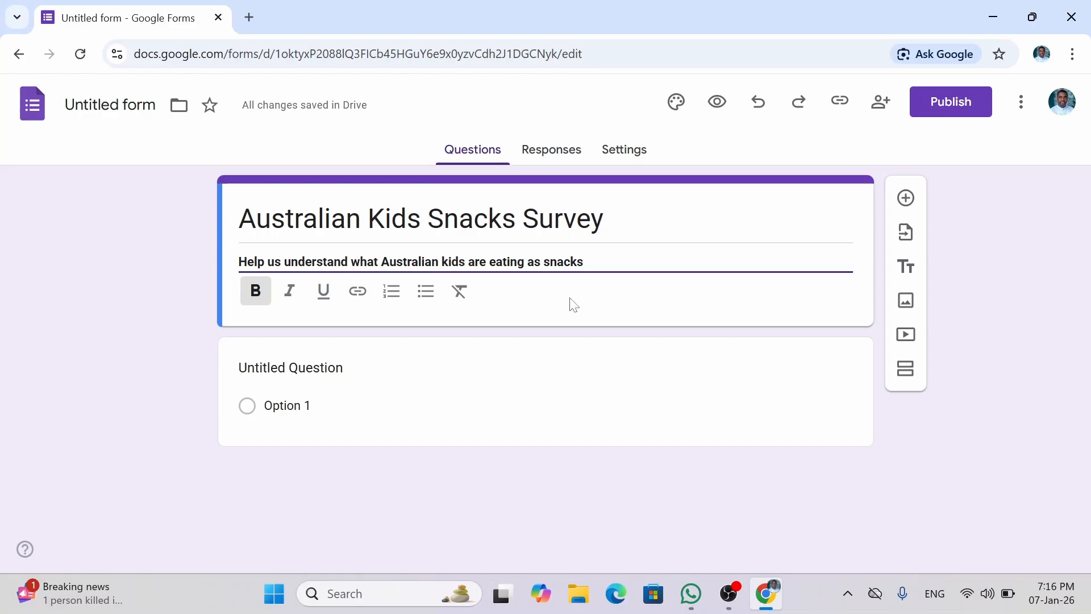
Title the first question "Name" and set its answer type to Short answer
left_click(264, 375)
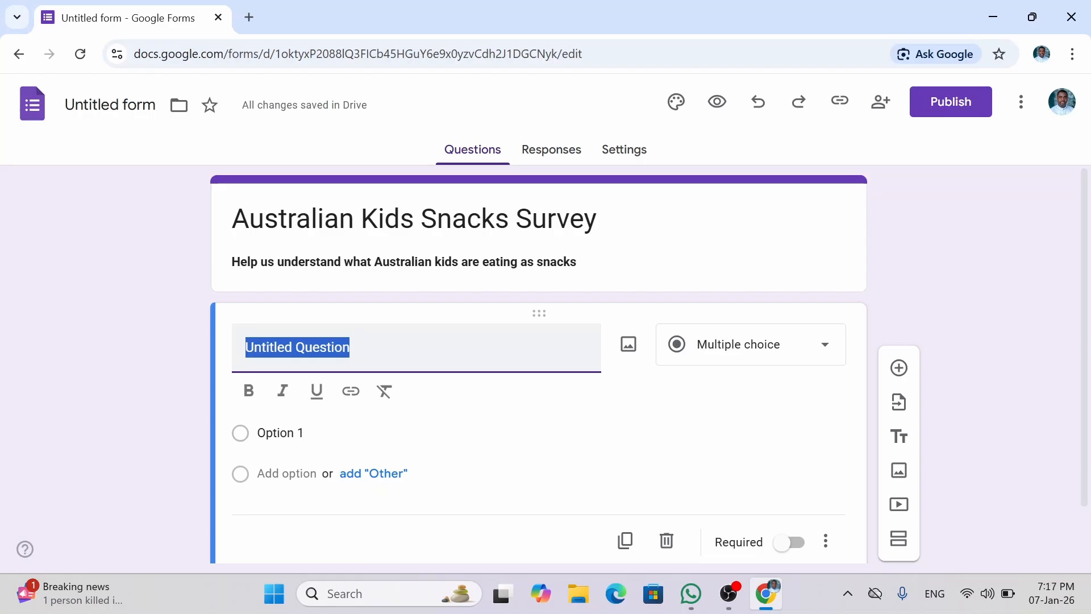
type("F")
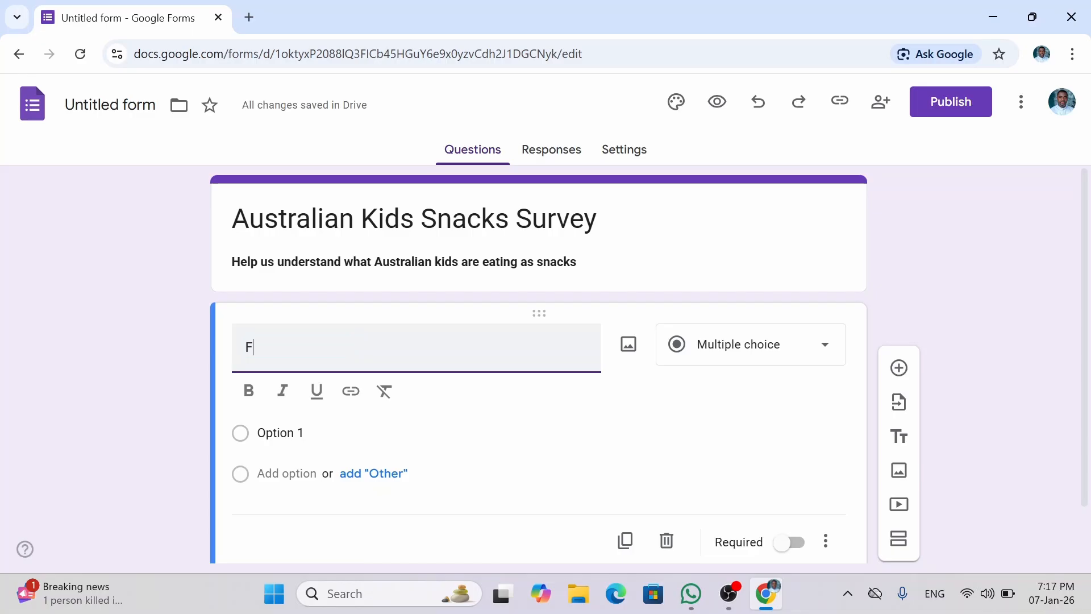
key("BackSpace")
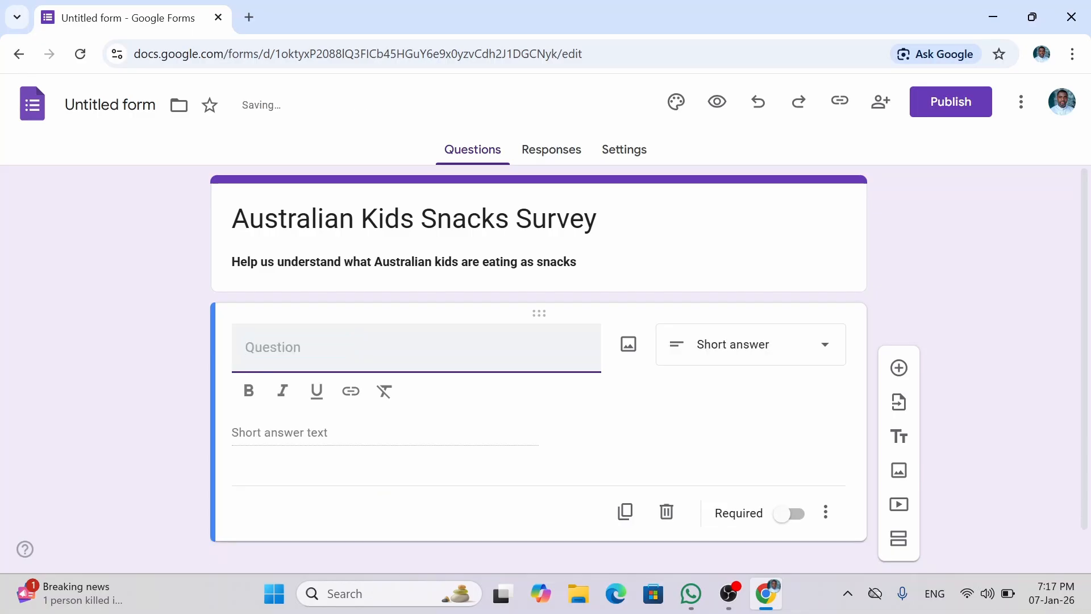
type("Name")
left_click(782, 376)
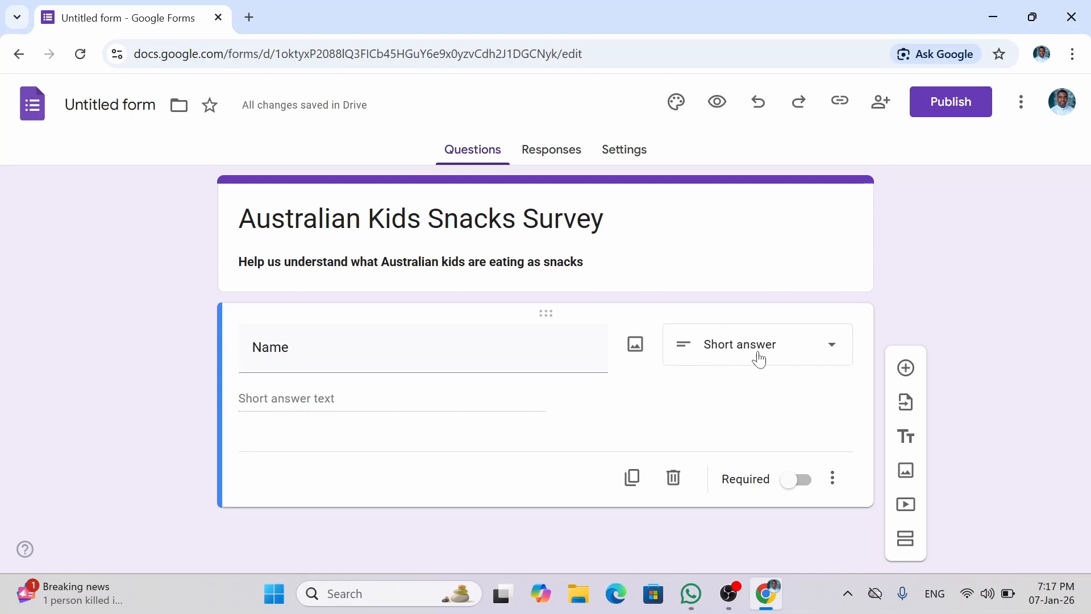
left_click(810, 352)
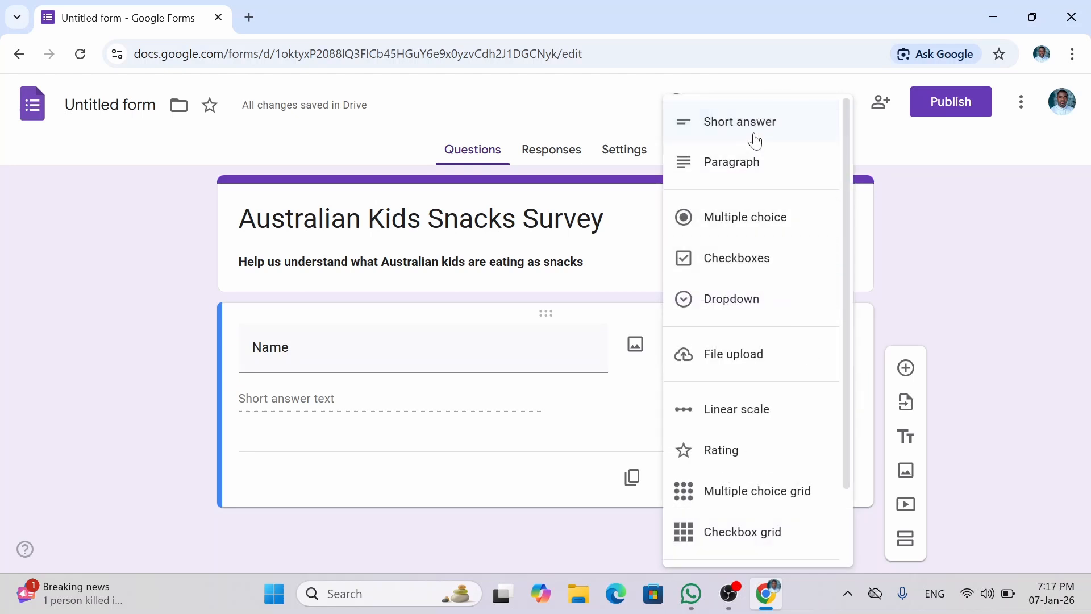
left_click(755, 141)
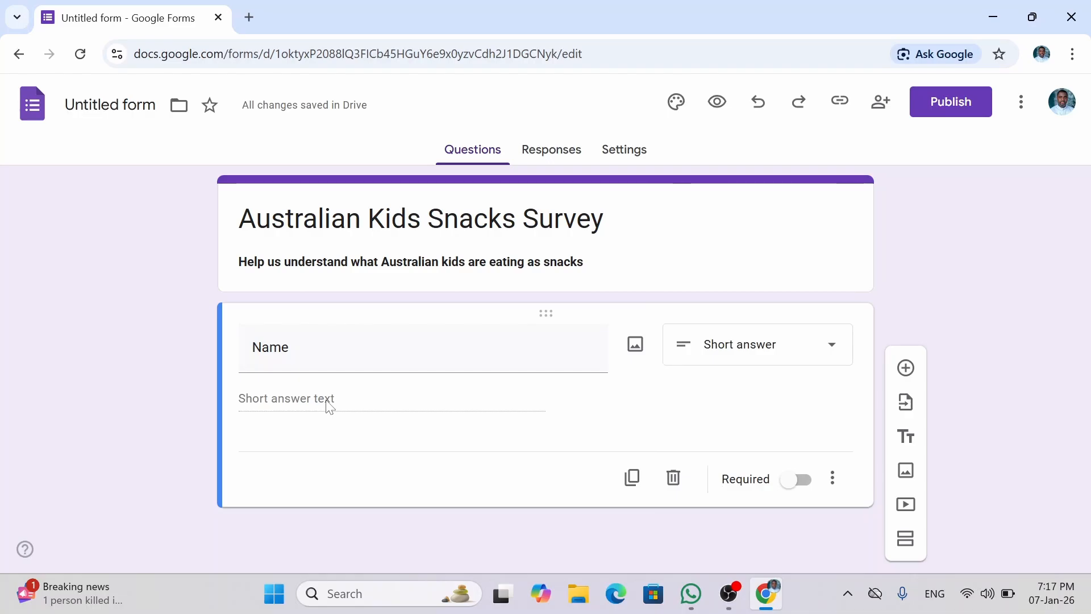
Try the Paragraph answer type on the Name question and return it to Short answer
left_click(728, 364)
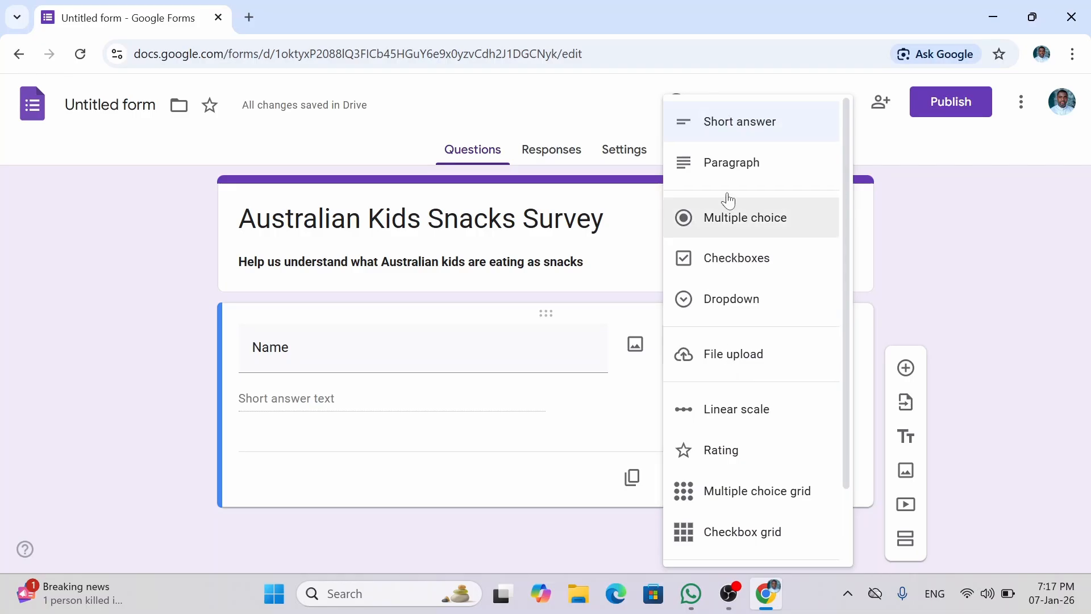
left_click(731, 165)
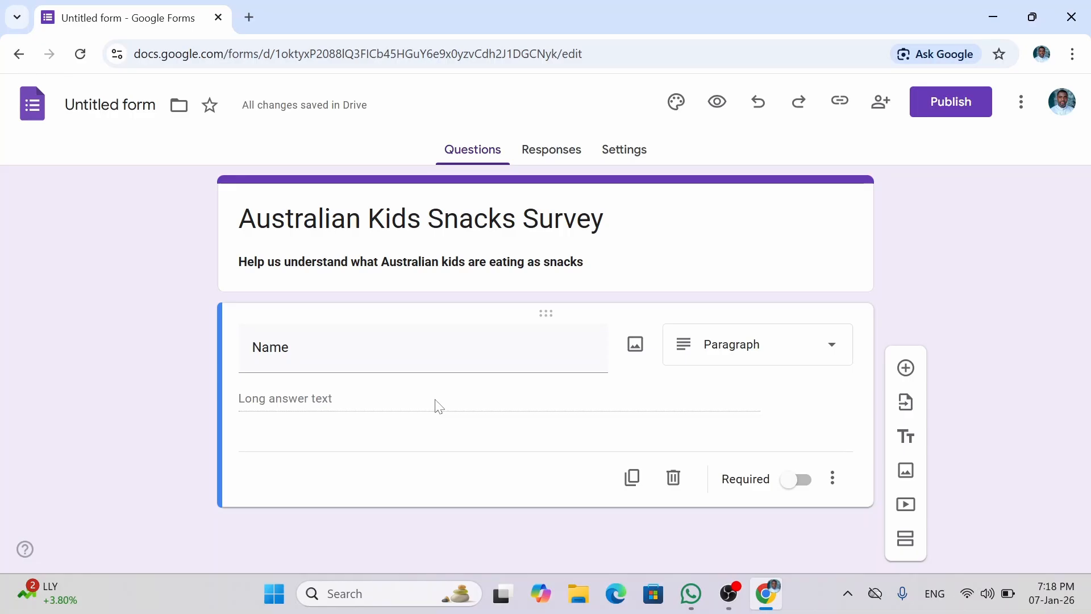
left_click(786, 358)
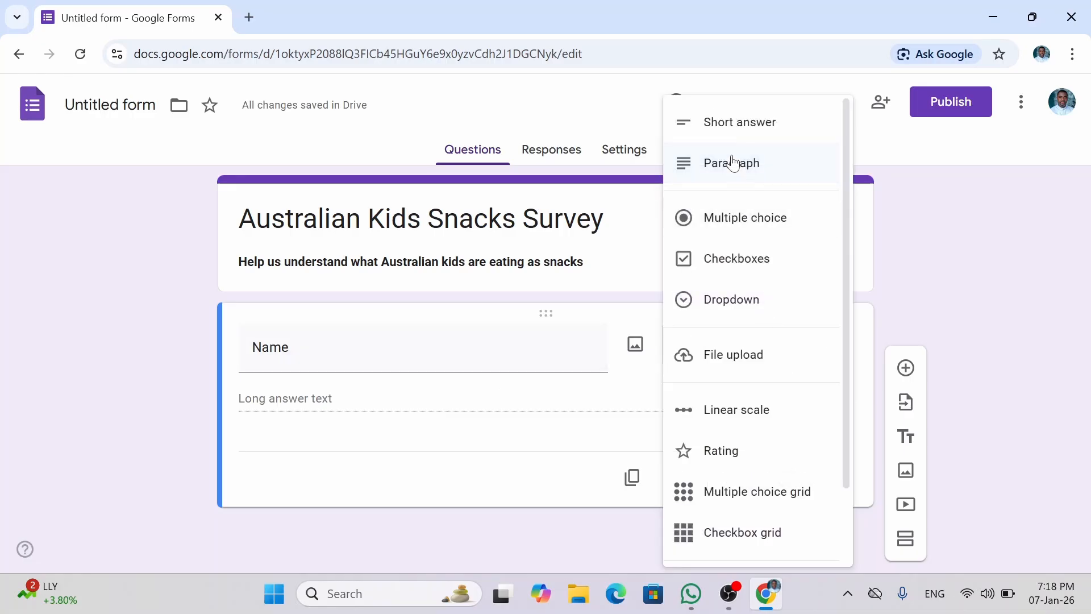
left_click(736, 121)
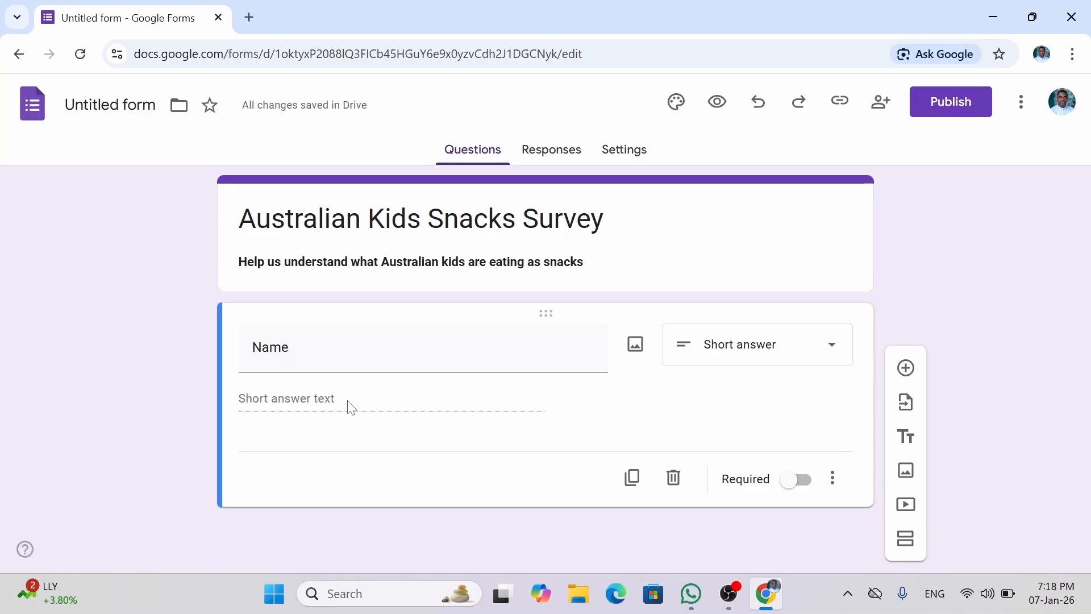
Try the Multiple choice and Checkboxes types on the Name question, adding a second and third checkbox option
left_click(694, 353)
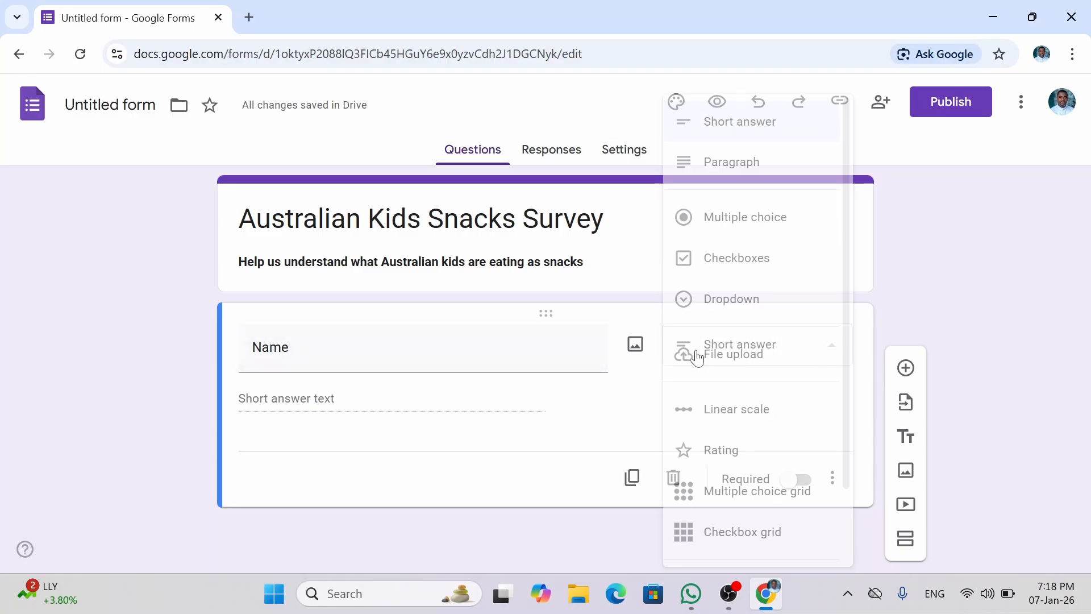
left_click(722, 218)
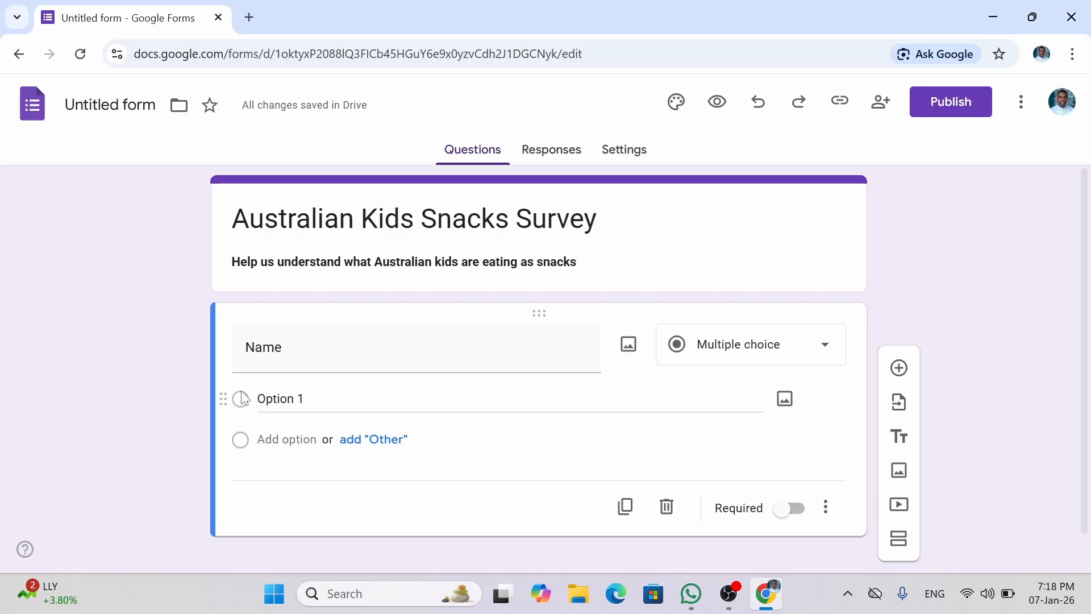
left_click(720, 345)
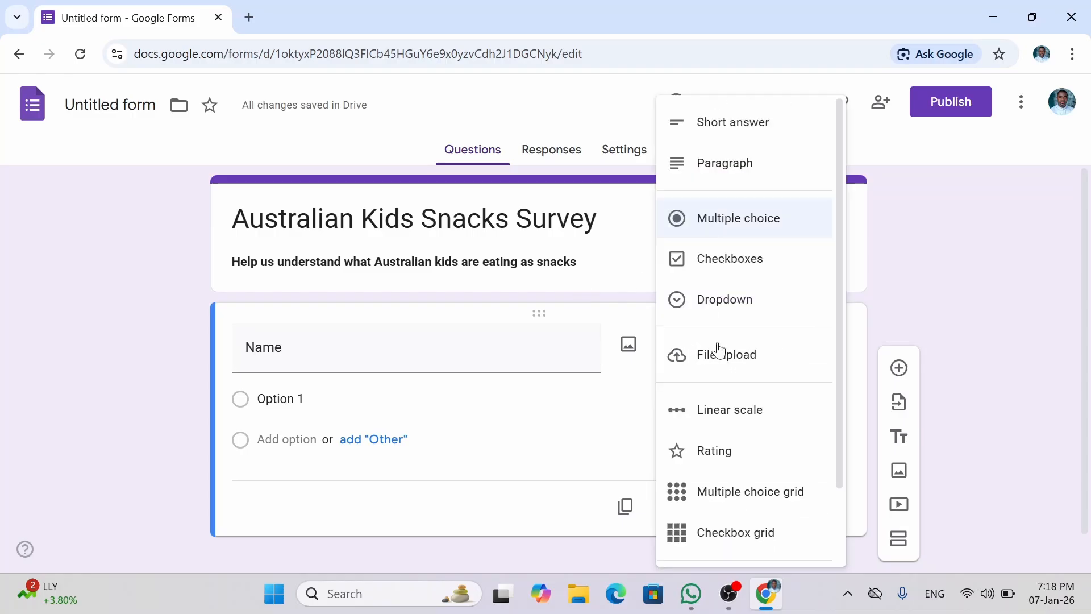
left_click(720, 266)
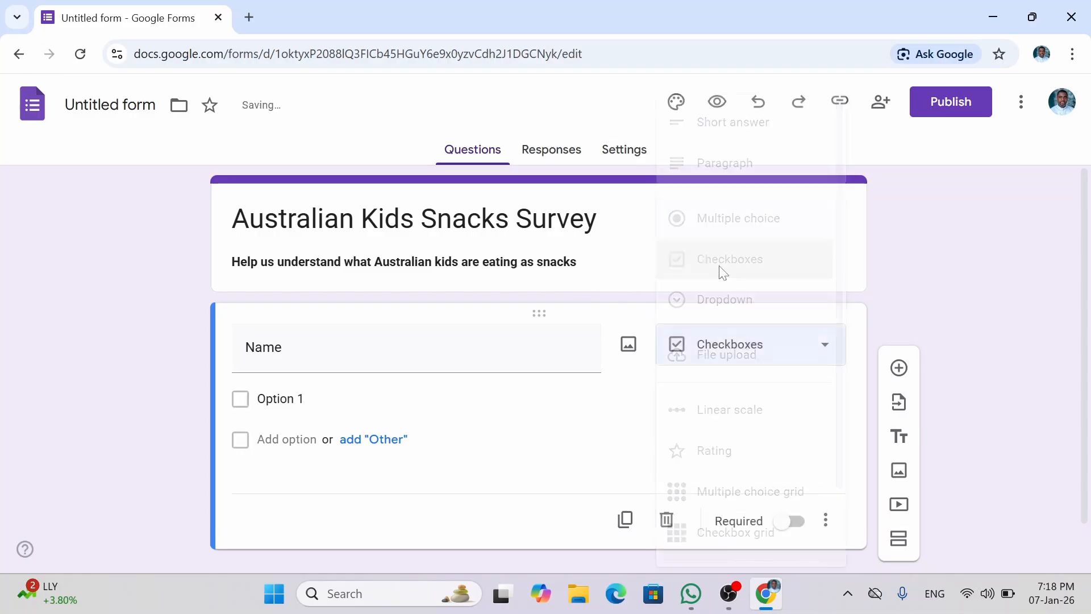
left_click(245, 404)
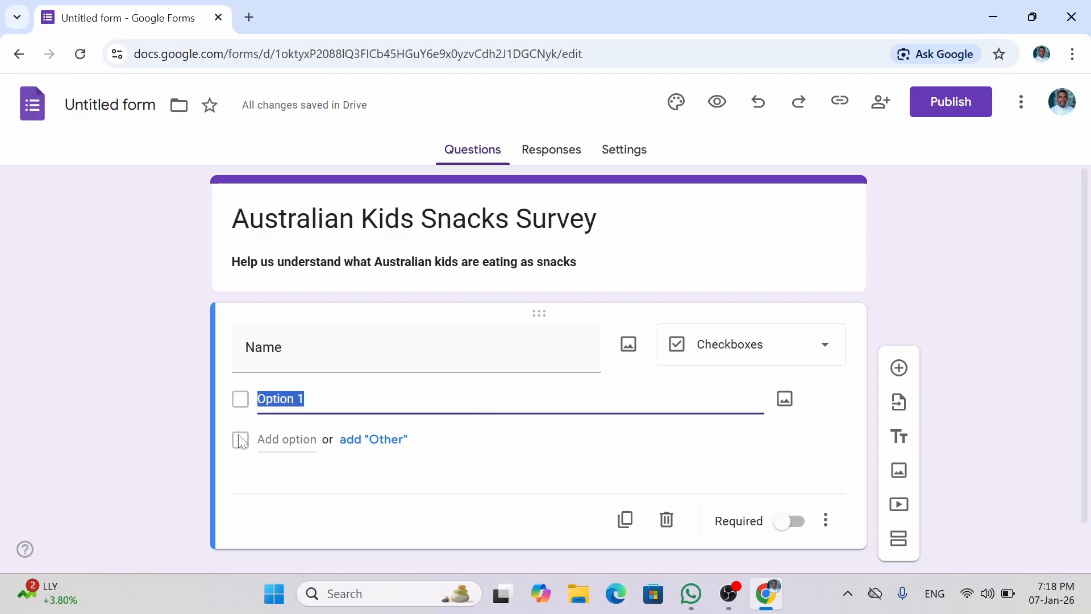
left_click(240, 439)
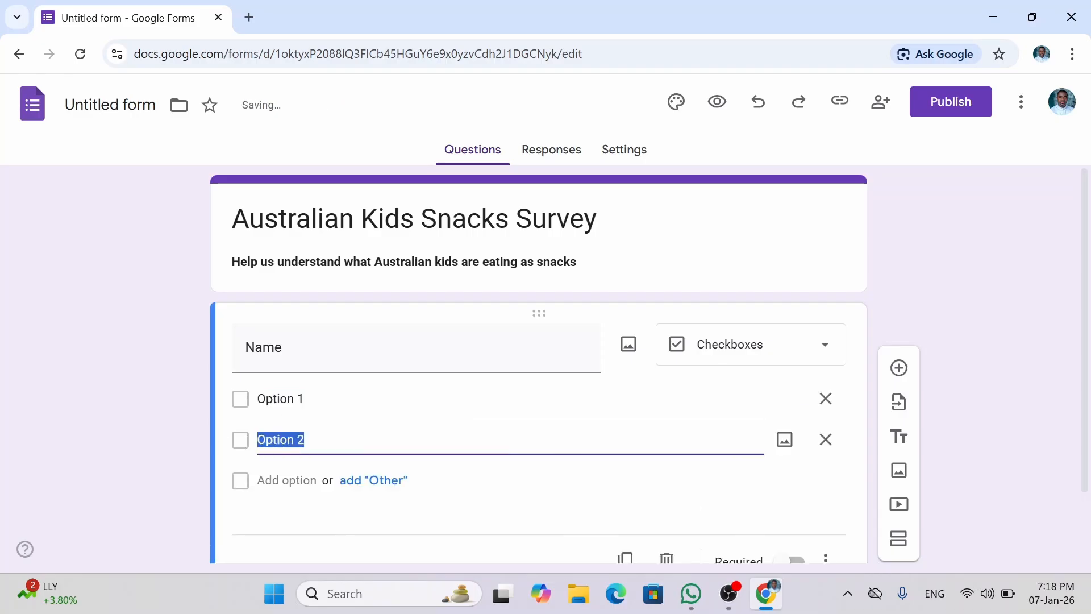
left_click(245, 480)
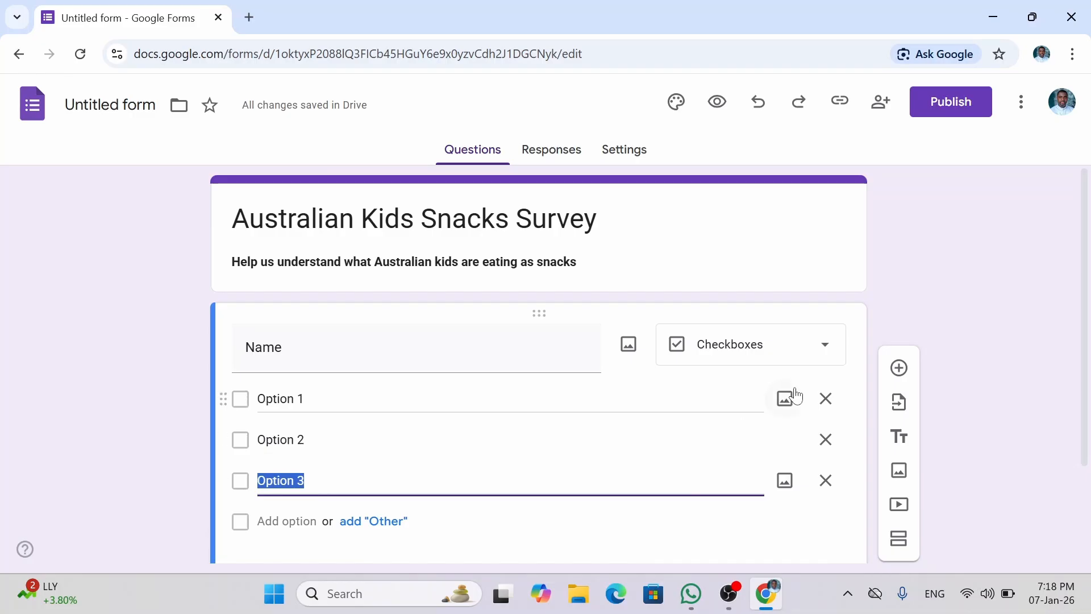
Try the Dropdown answer type on the Name question
left_click(788, 354)
left_click(736, 301)
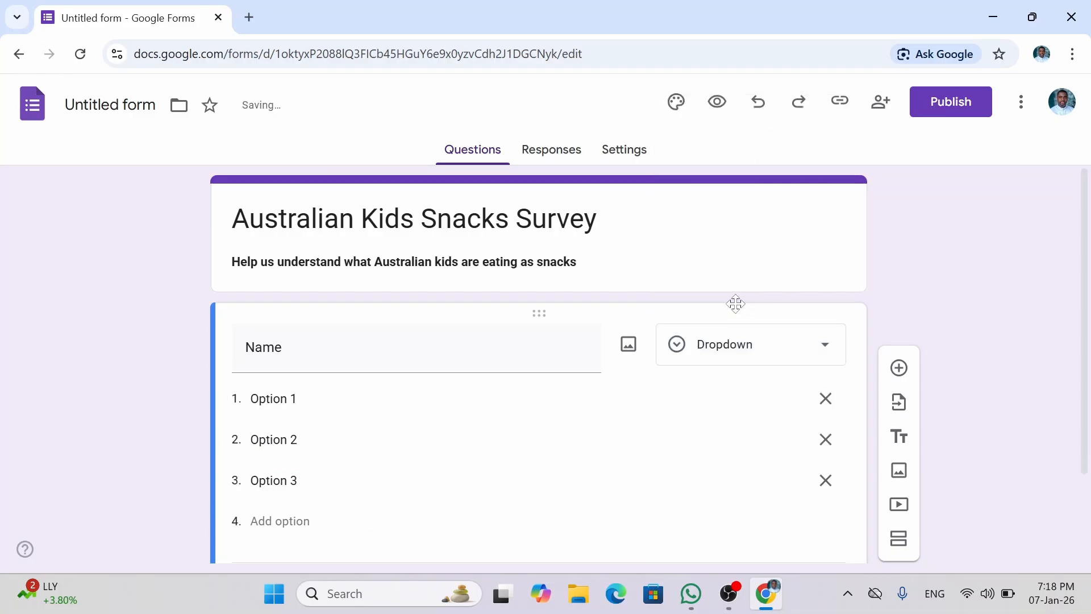
left_click(788, 353)
left_click(769, 307)
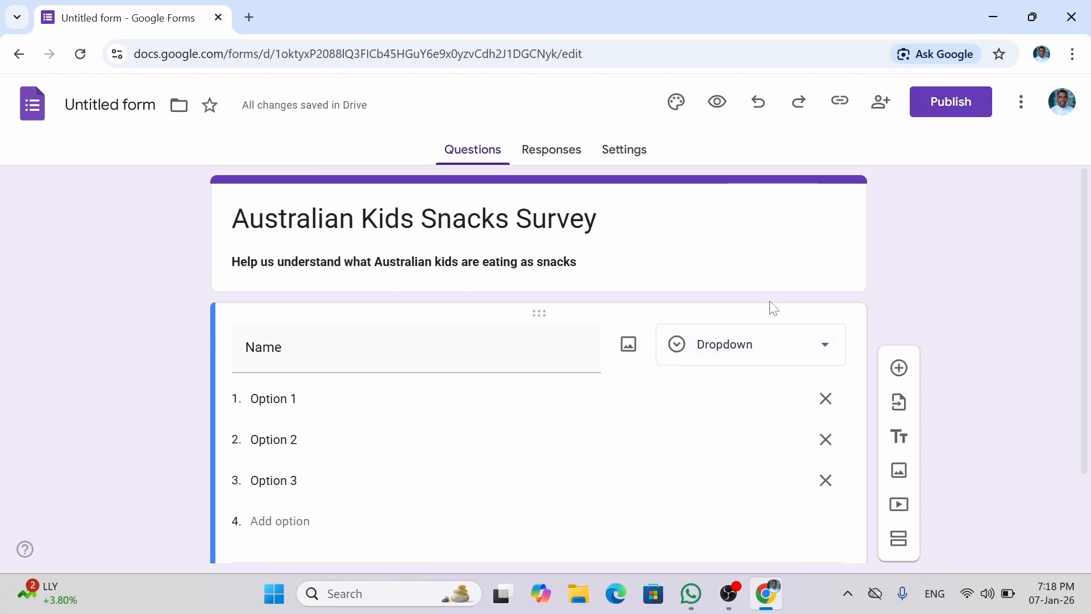
left_click(785, 362)
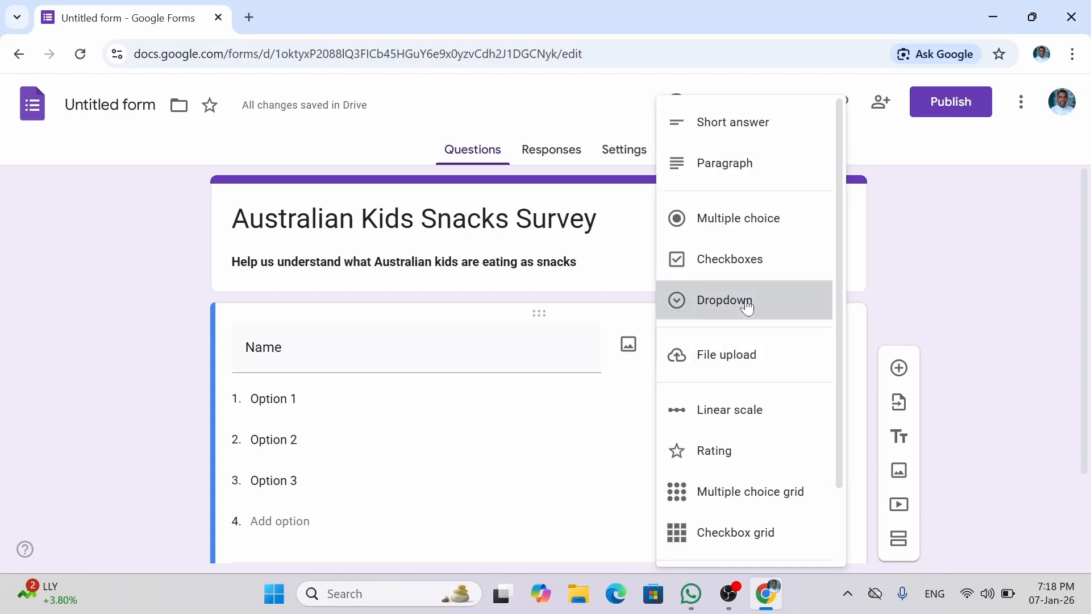
left_click(748, 307)
Look through the remaining answer types and set the Name question back to Short answer
left_click(773, 365)
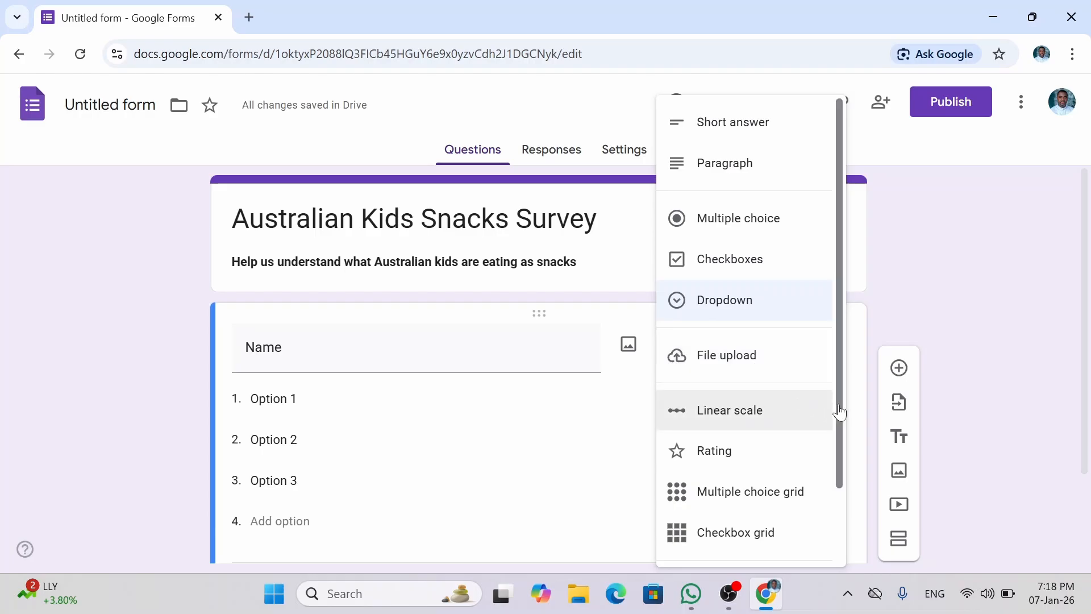
left_click_drag(840, 412, 854, 503)
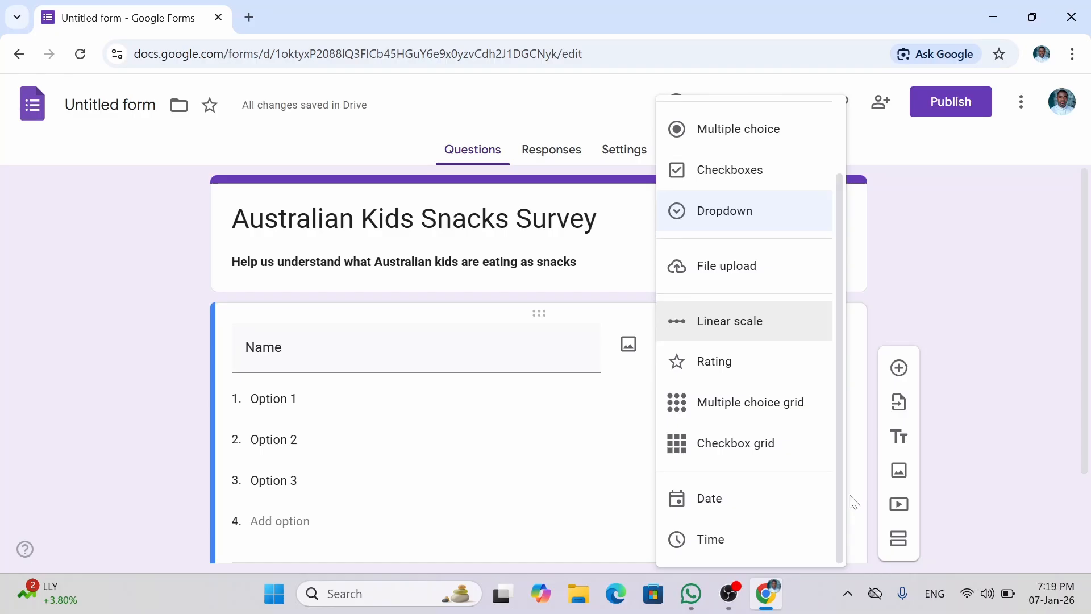
left_click_drag(840, 504, 835, 352)
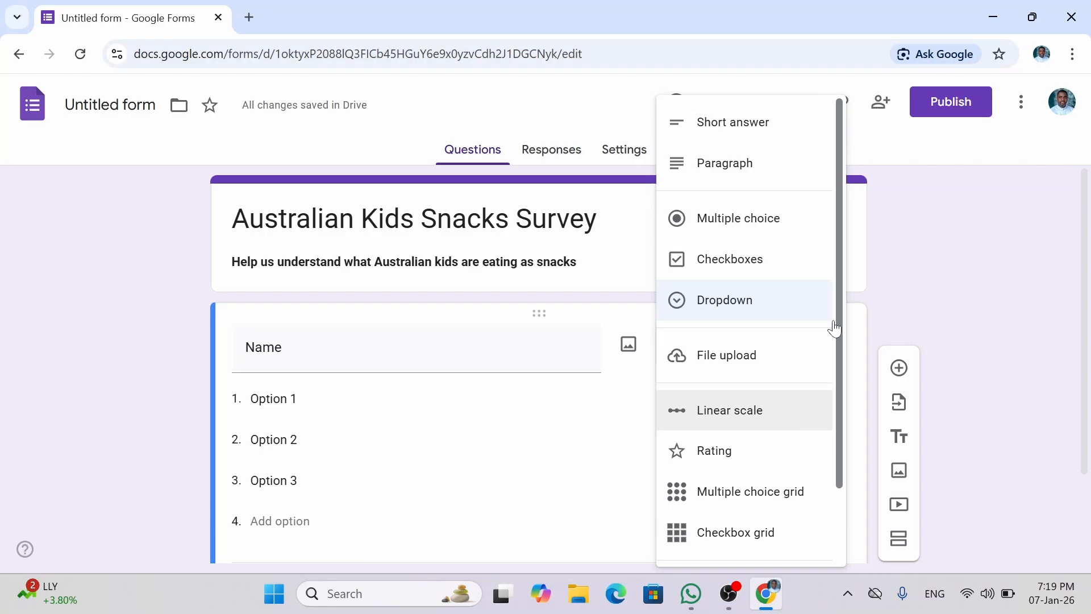
left_click(748, 135)
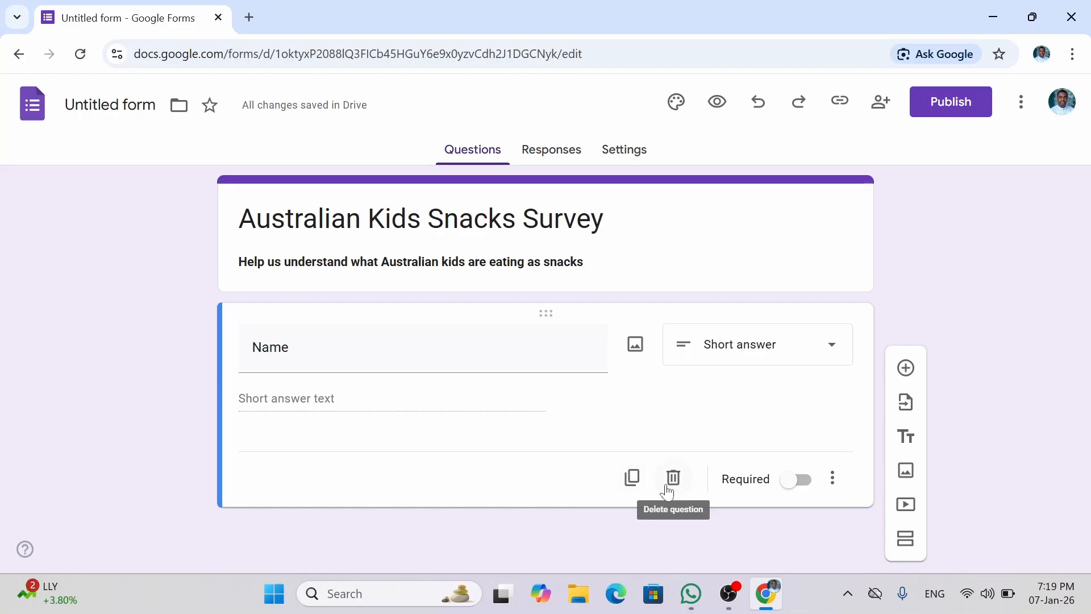
Check the Name question's extra options, and try its Required setting on and off
left_click(832, 478)
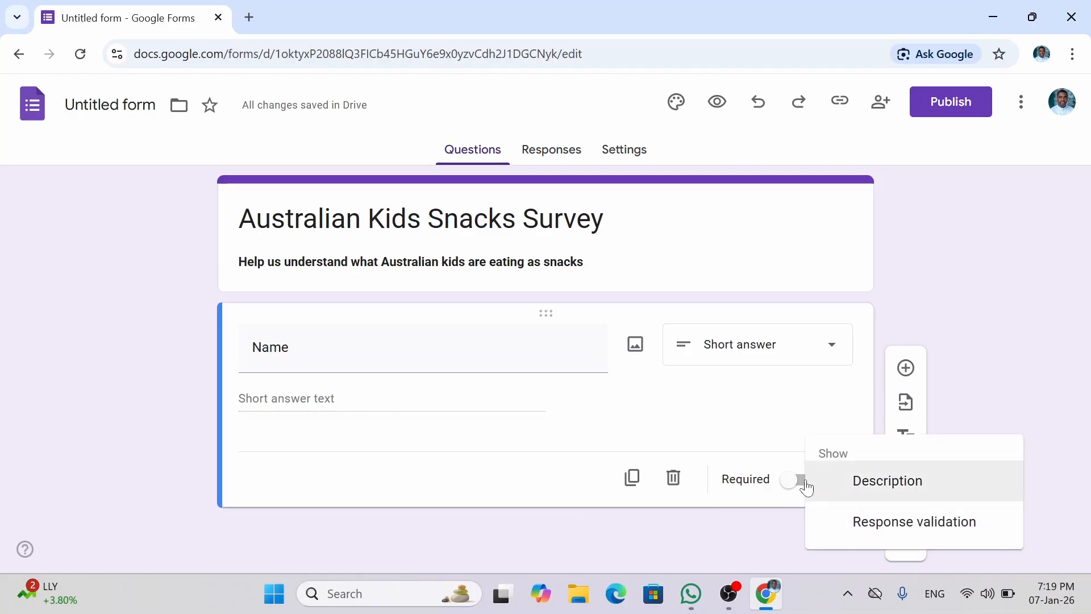
left_click(756, 449)
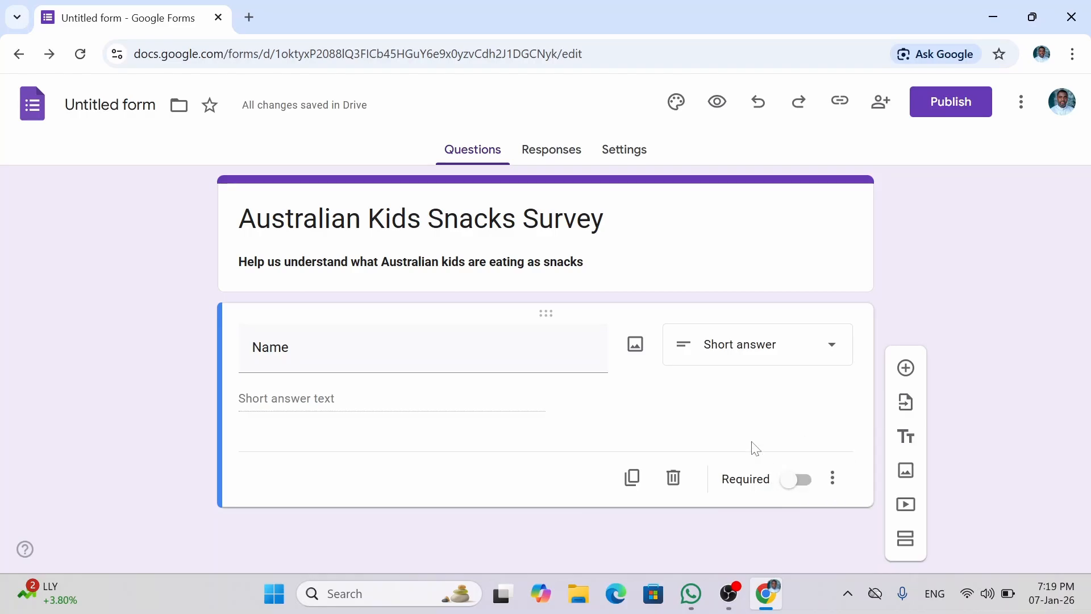
left_click(804, 484)
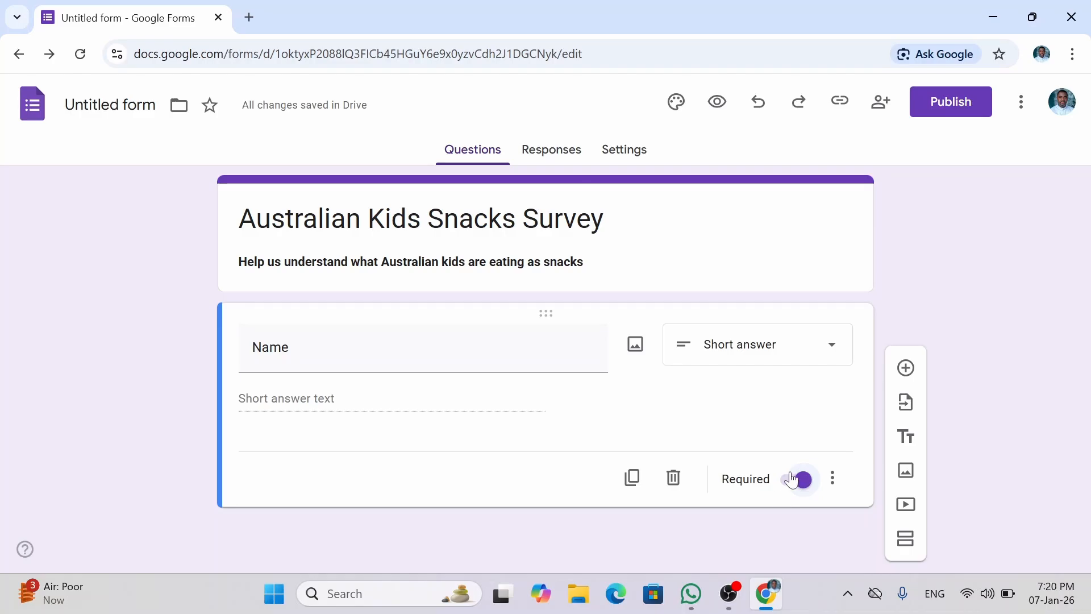
left_click(790, 482)
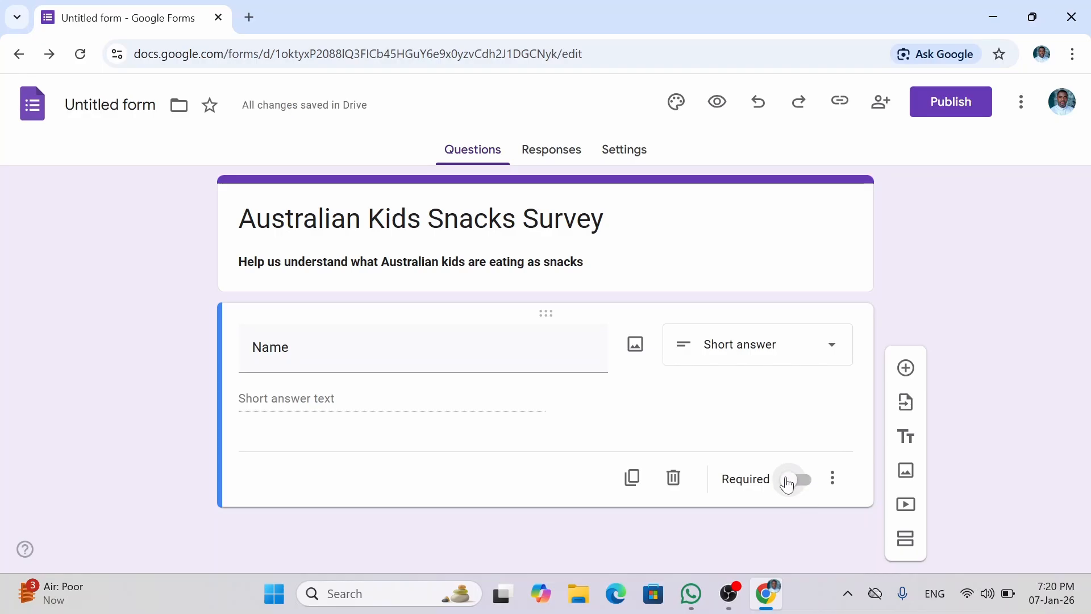
Duplicate the Name question and retitle the original as "First Name"
left_click(640, 486)
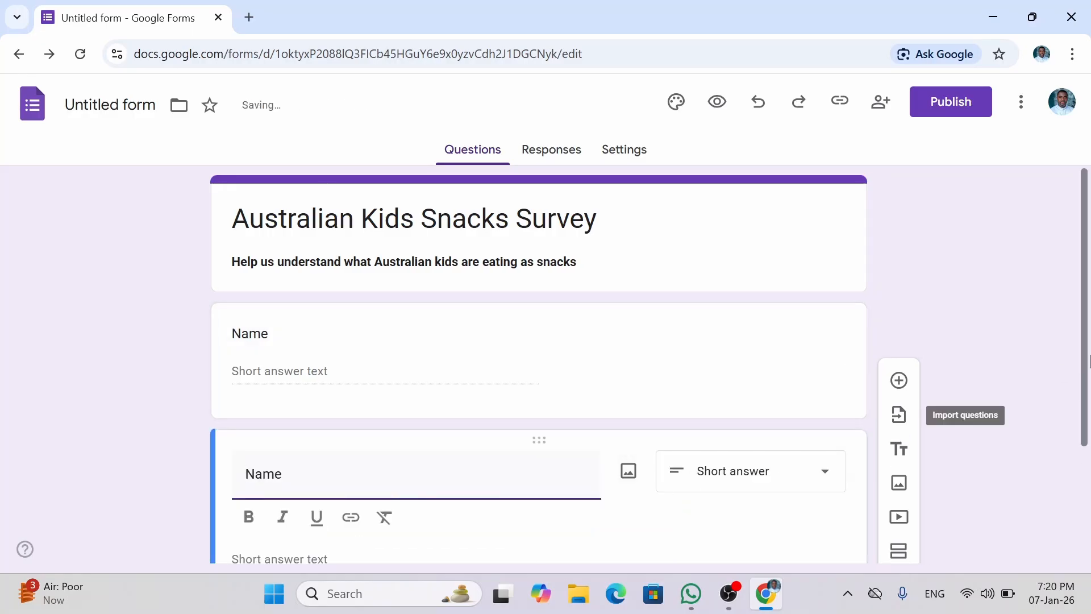
scroll(1049, 426, "down", 2)
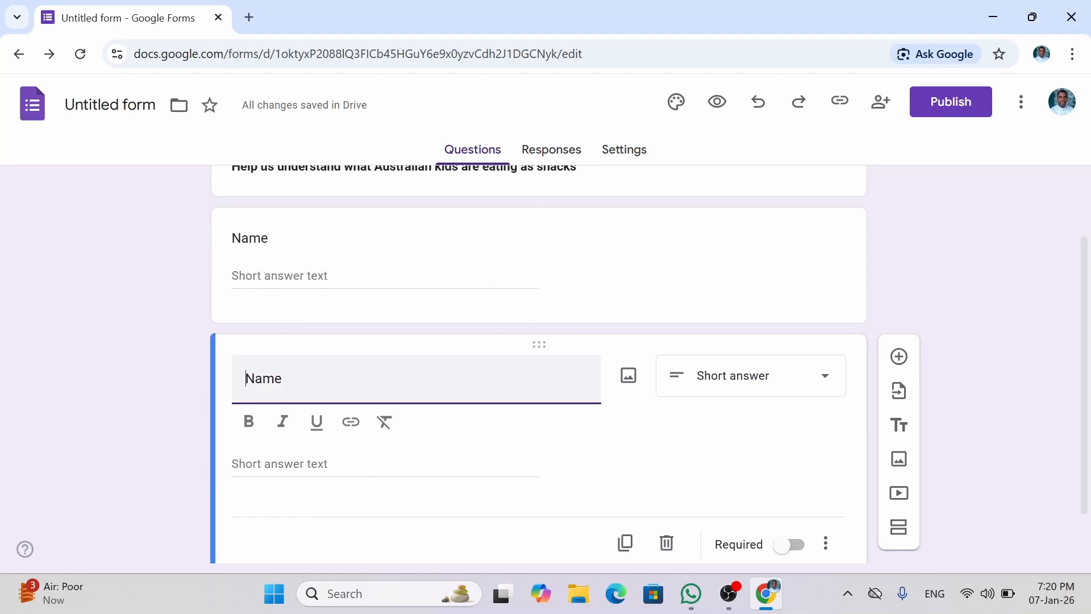
left_click(235, 248)
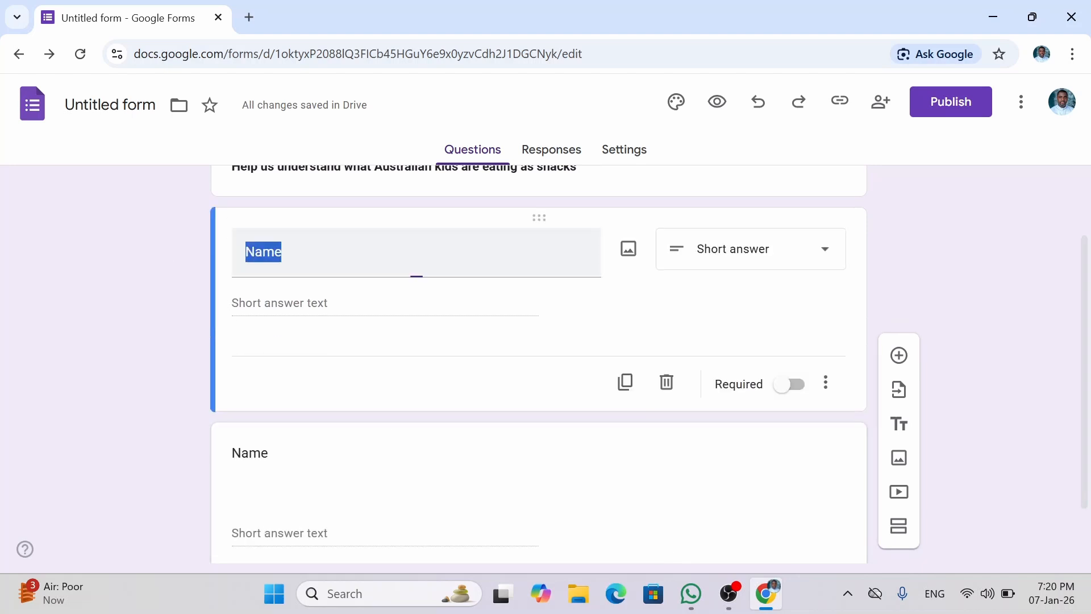
left_click(245, 251)
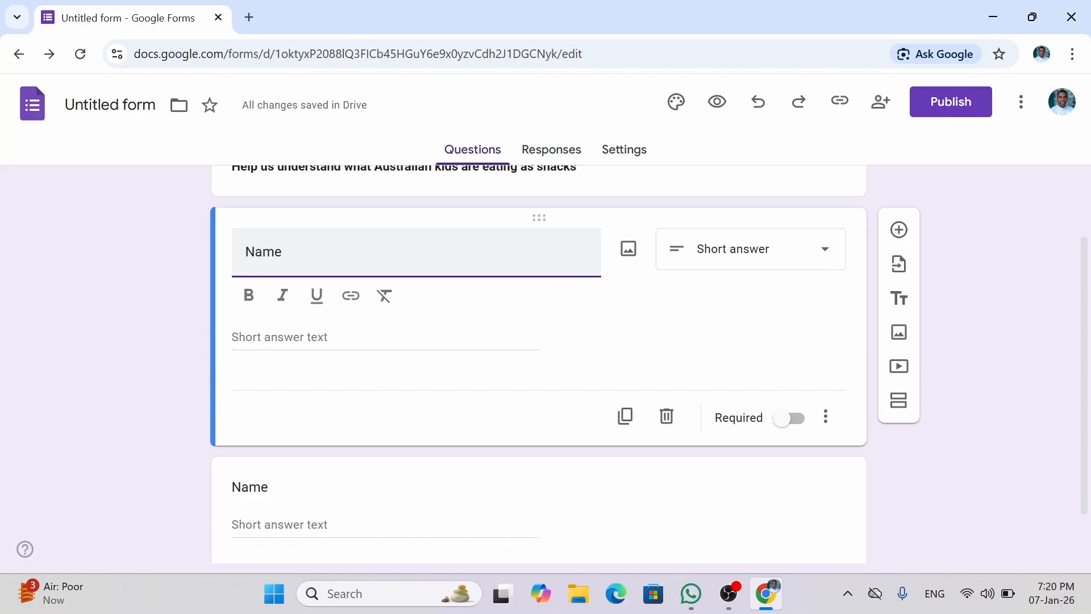
type("Fir")
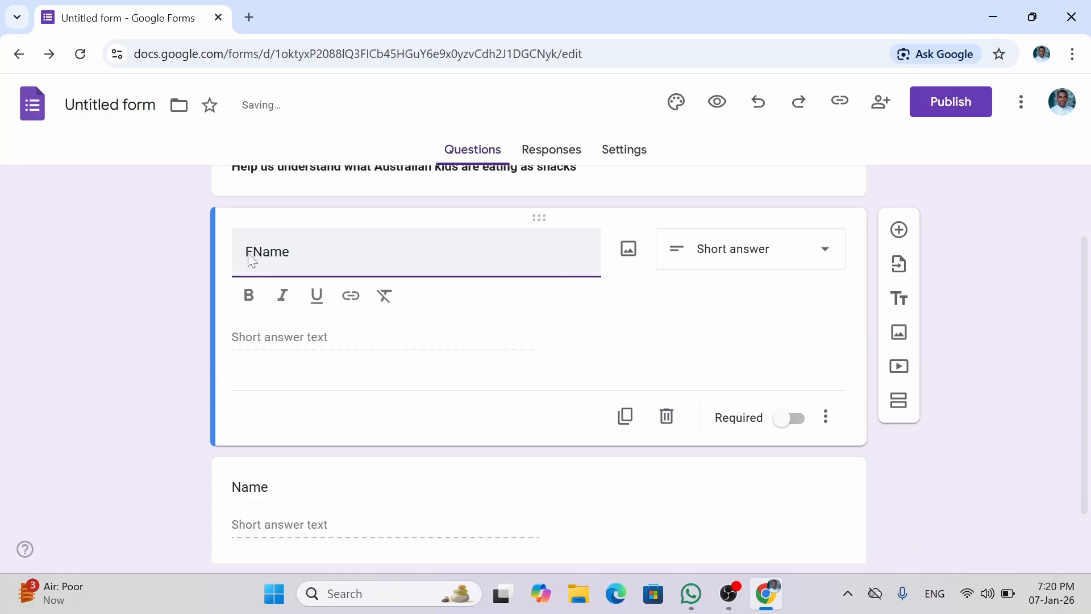
type("st")
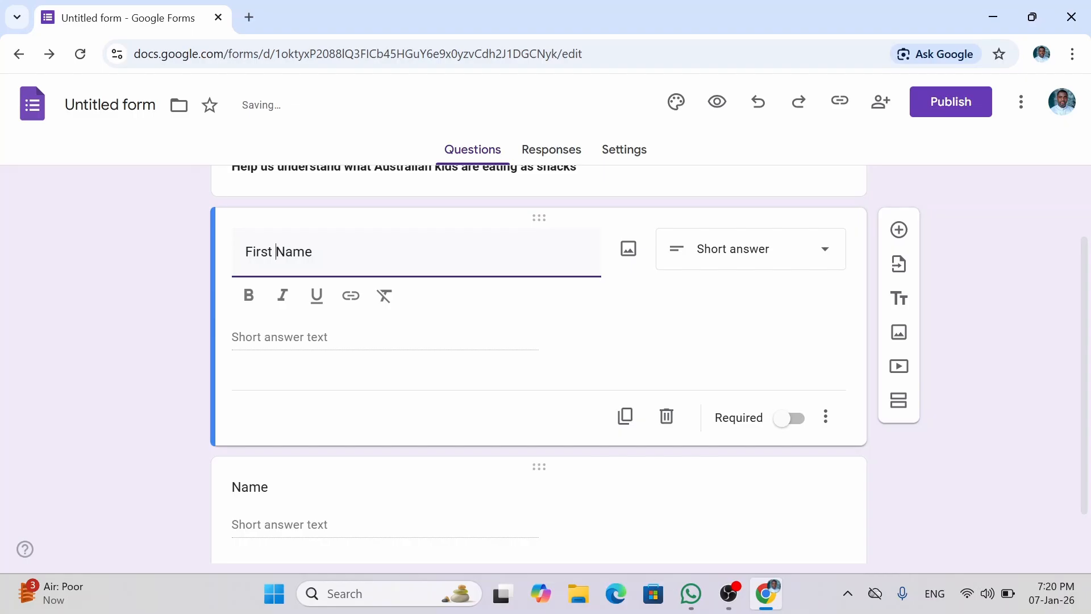
Retitle the duplicated Name question below First Name as "Surname"
left_click(245, 490)
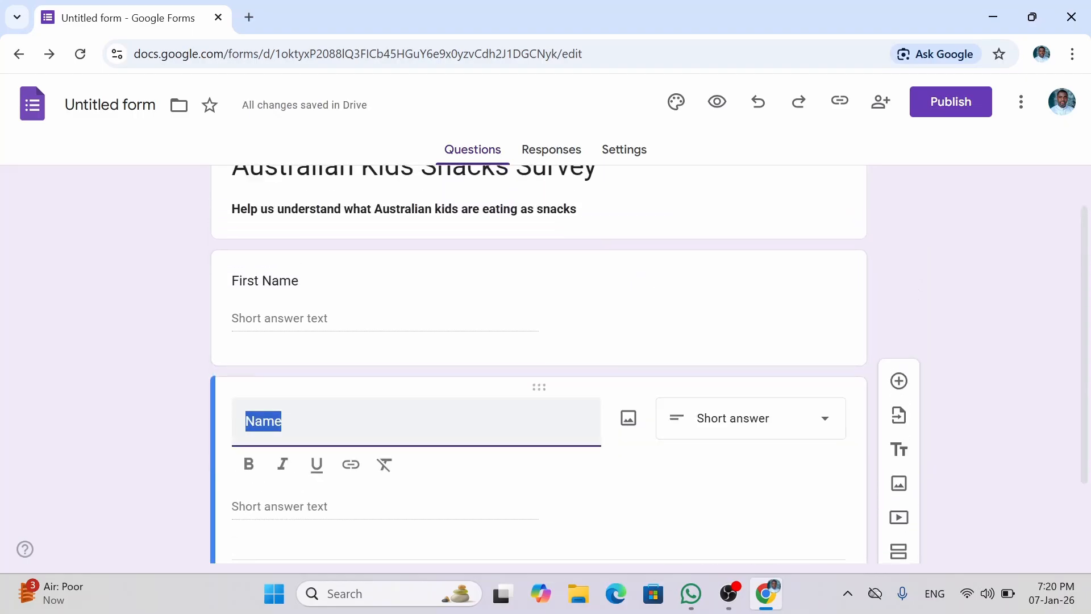
left_click(254, 422)
key("BackSpace")
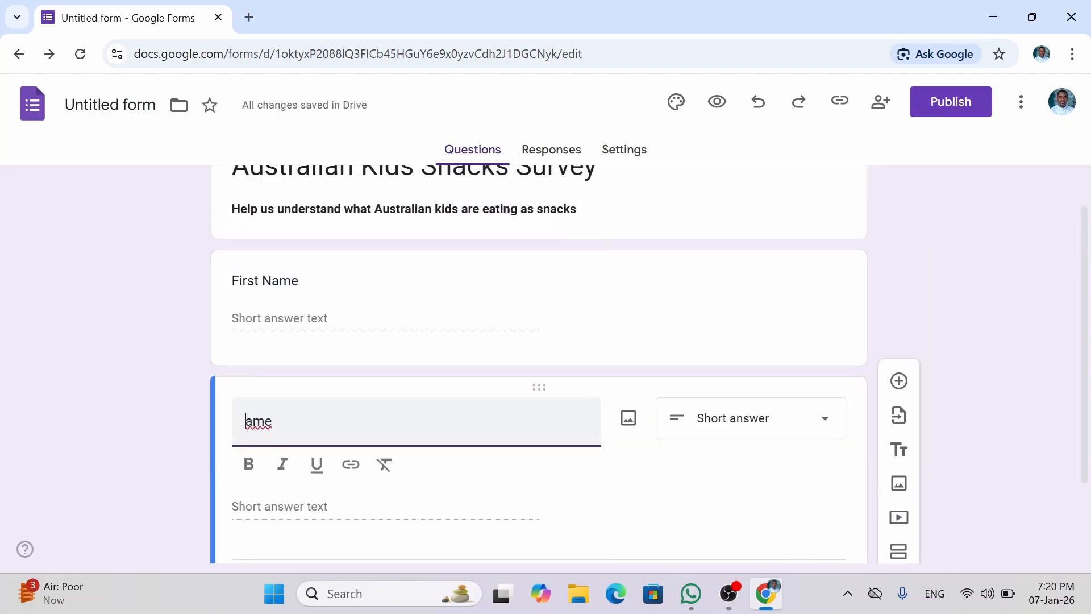
type("Surn")
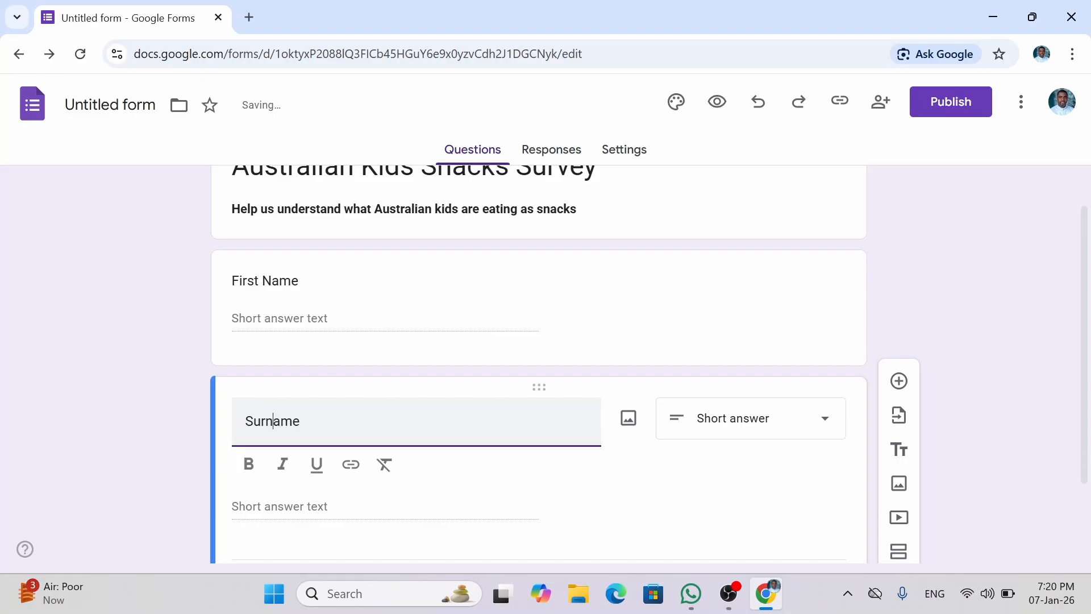
left_click(415, 380)
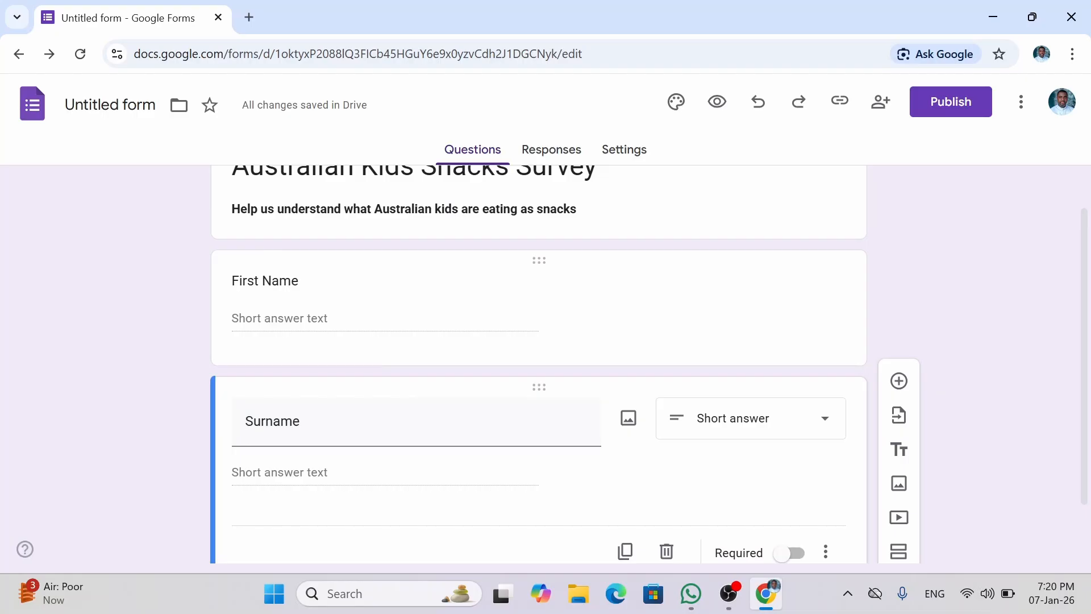
Add a new section to the form directly after the Surname question
left_click(318, 294)
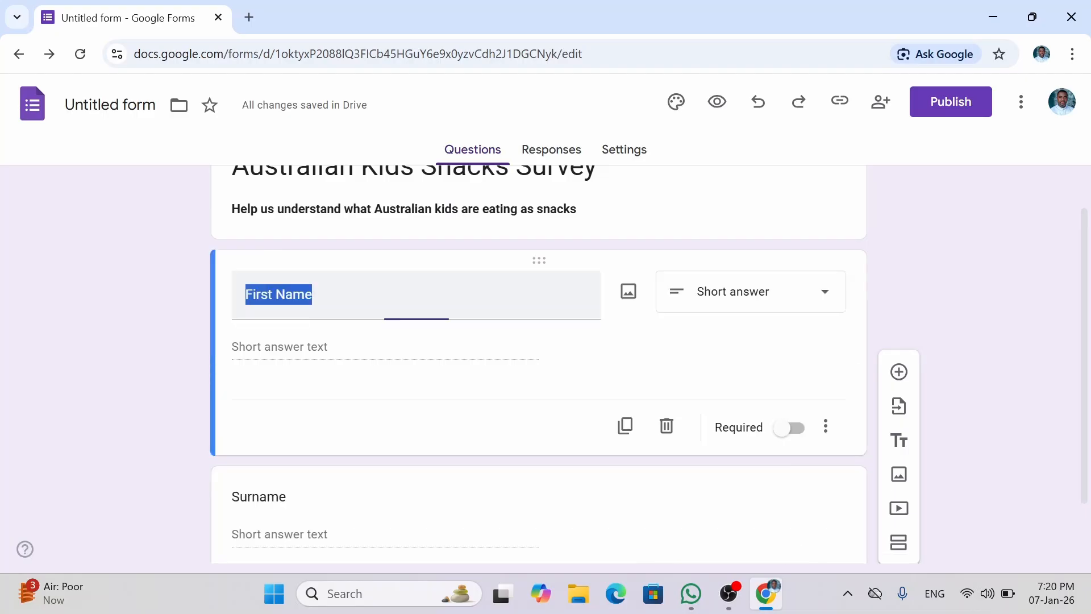
left_click(164, 388)
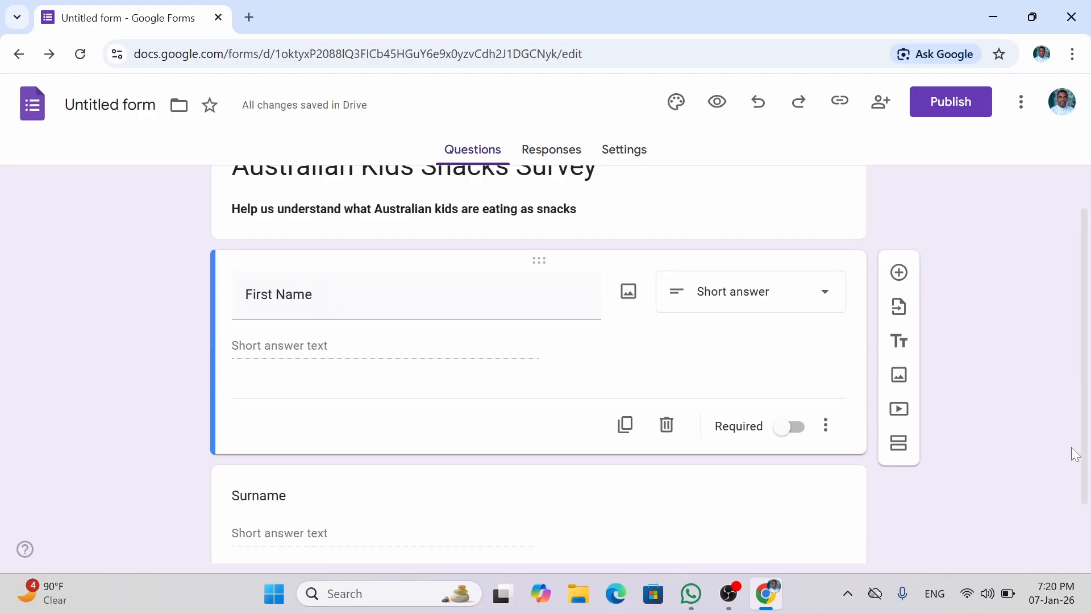
scroll(1084, 413, "down", 1)
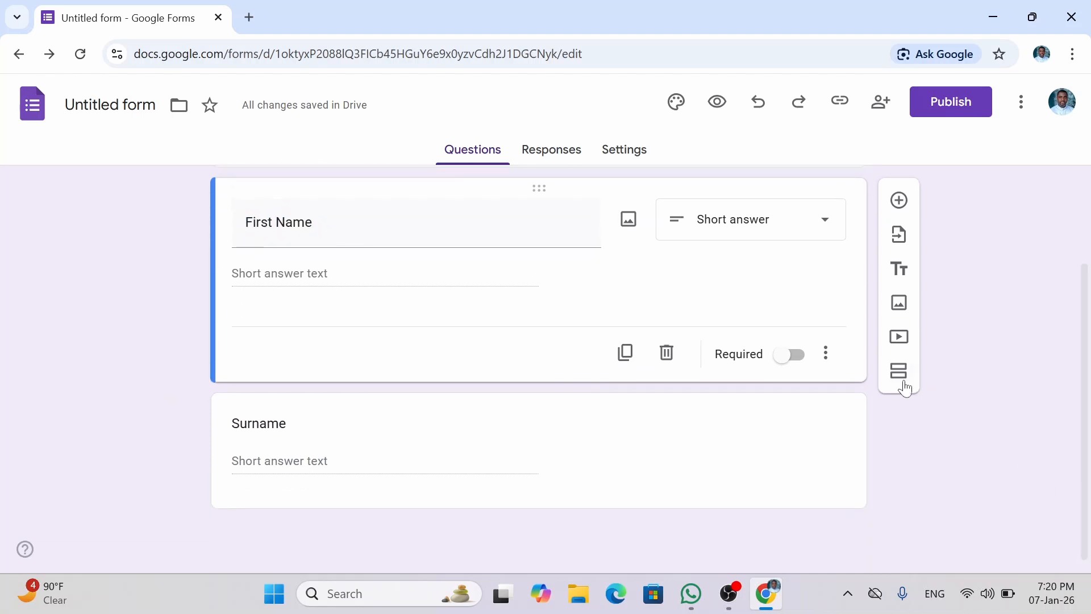
left_click(571, 496)
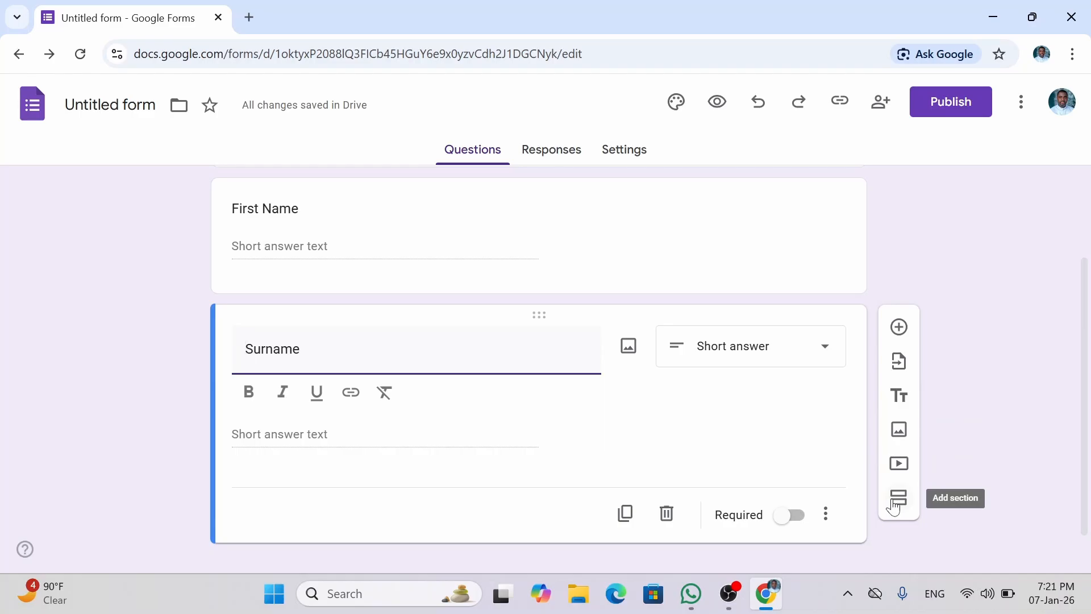
scroll(1076, 319, "up", 2)
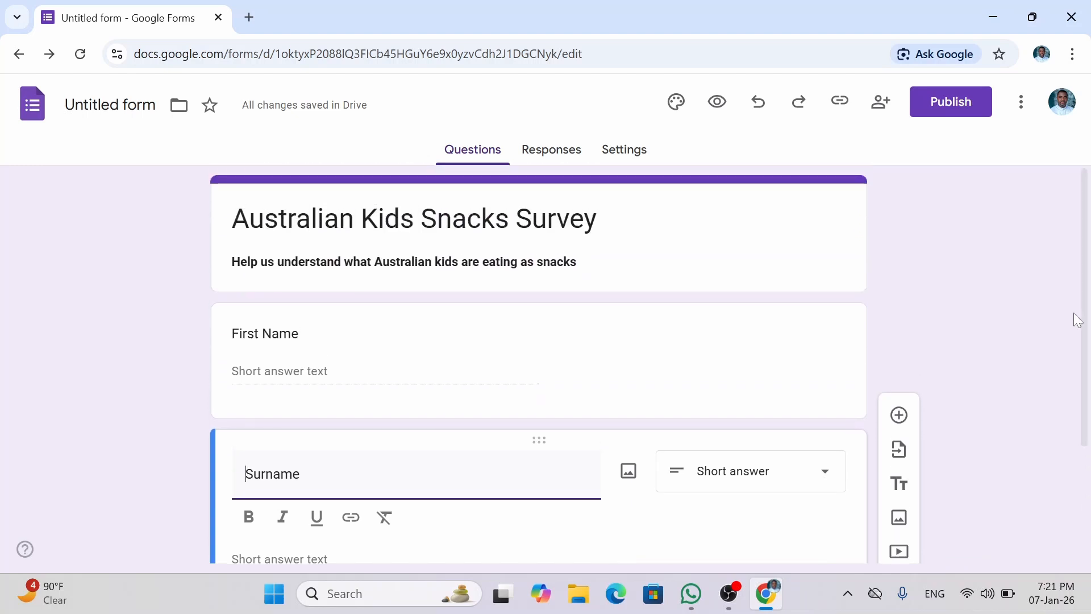
left_click(899, 275)
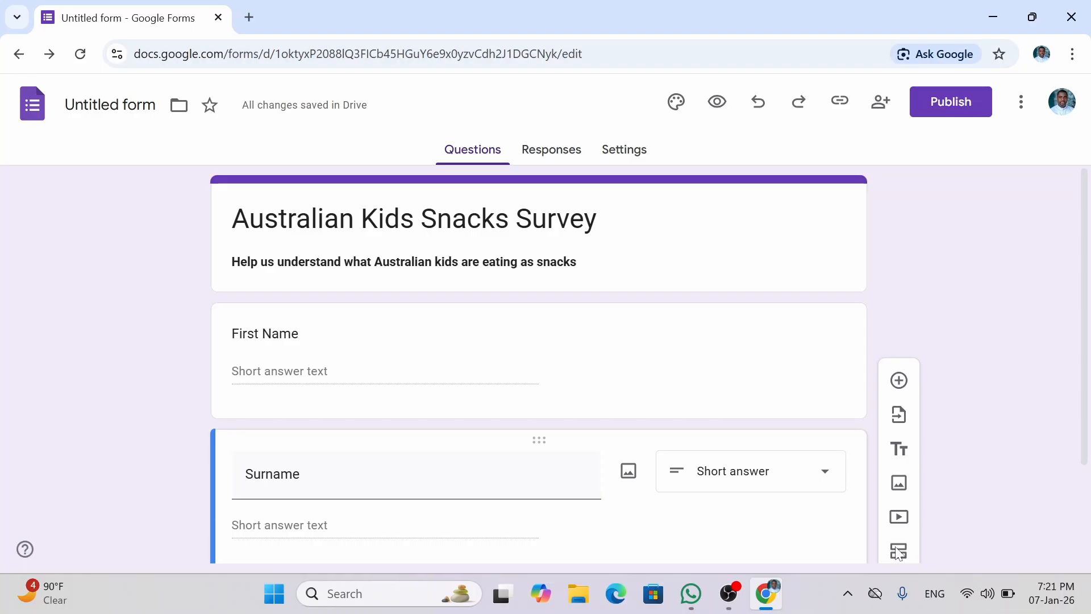
scroll(901, 511, "down", 2)
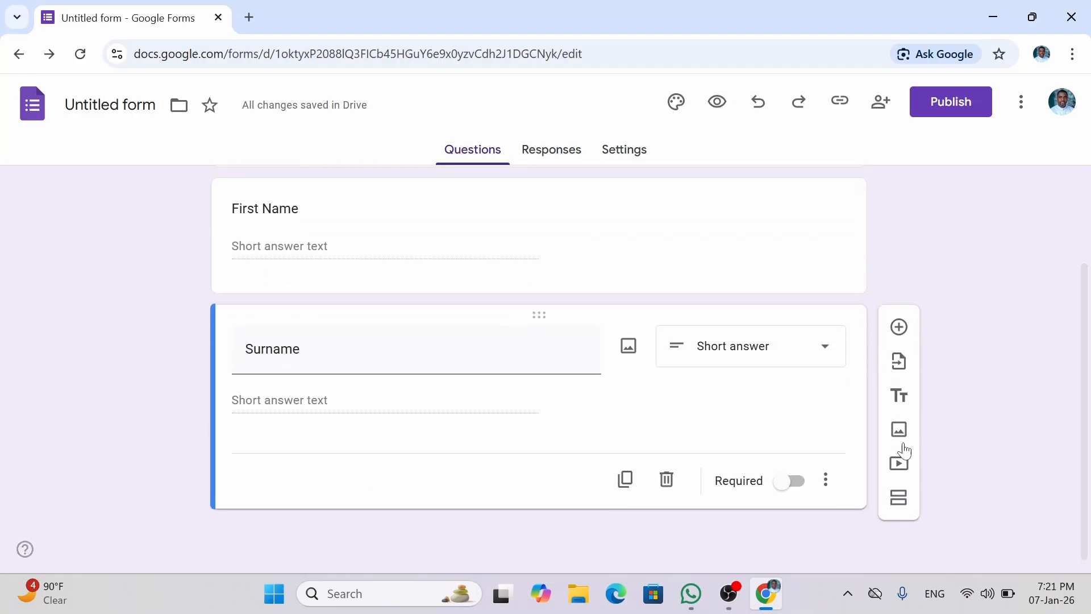
left_click(901, 497)
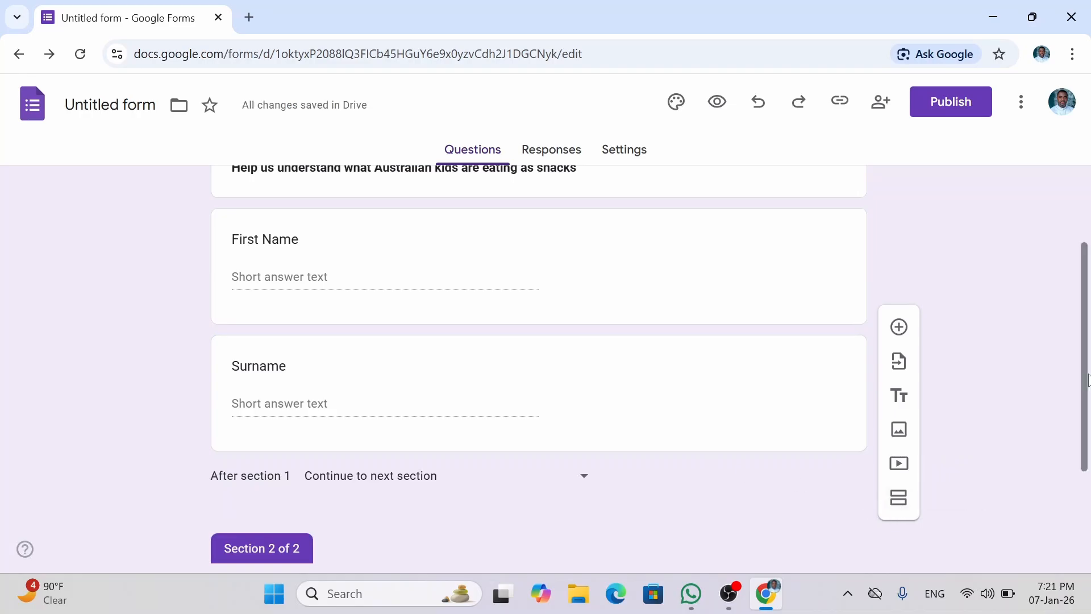
Clear the default "Untitled Section" title of section 2
left_click_drag(1086, 374, 1085, 478)
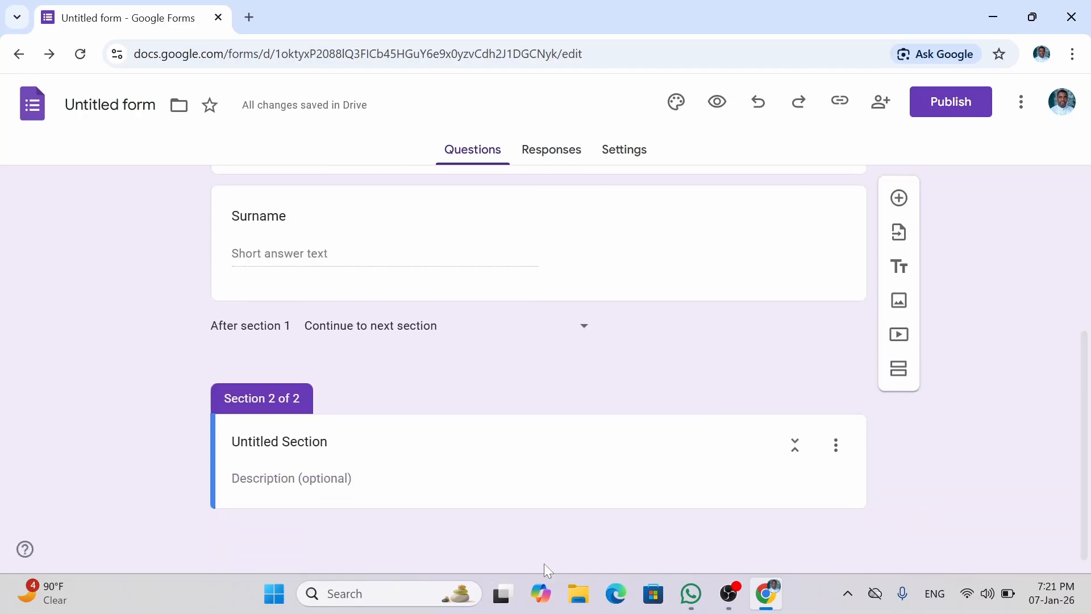
left_click(502, 449)
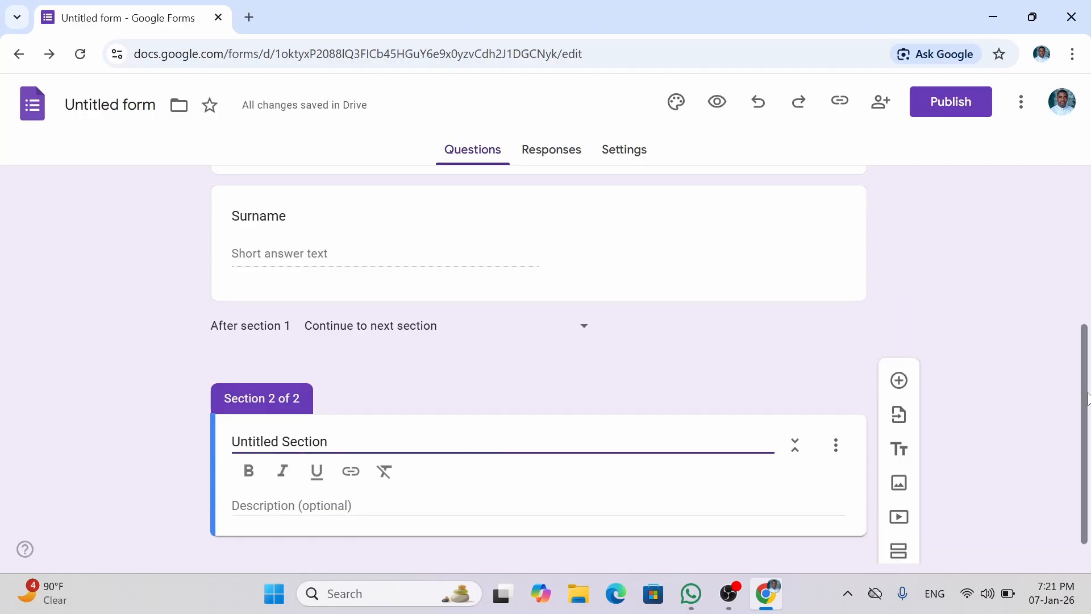
left_click_drag(1084, 387, 1059, 223)
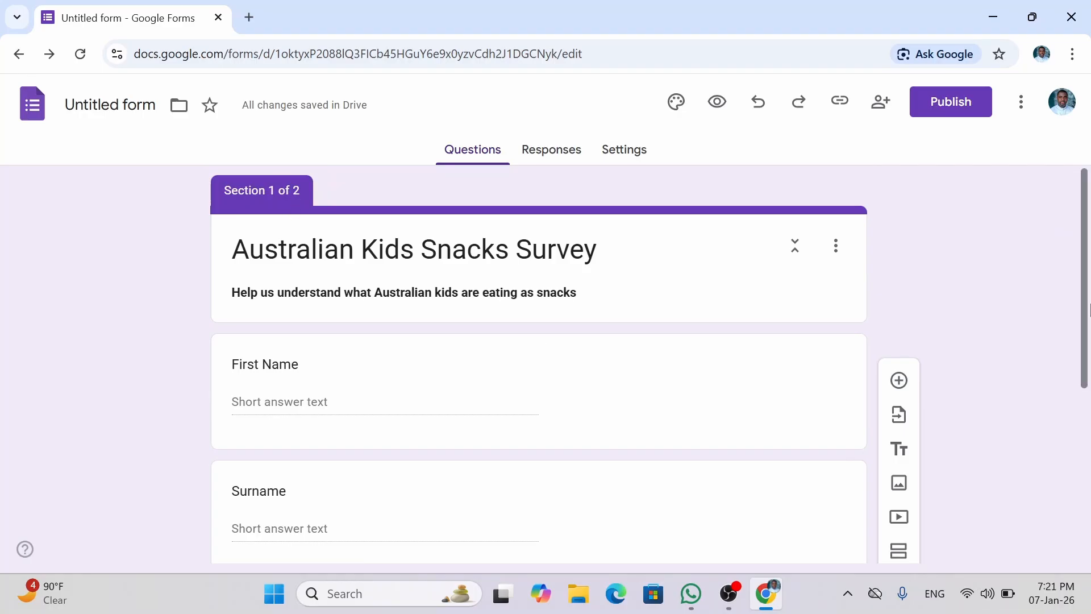
left_click_drag(1086, 305, 1084, 476)
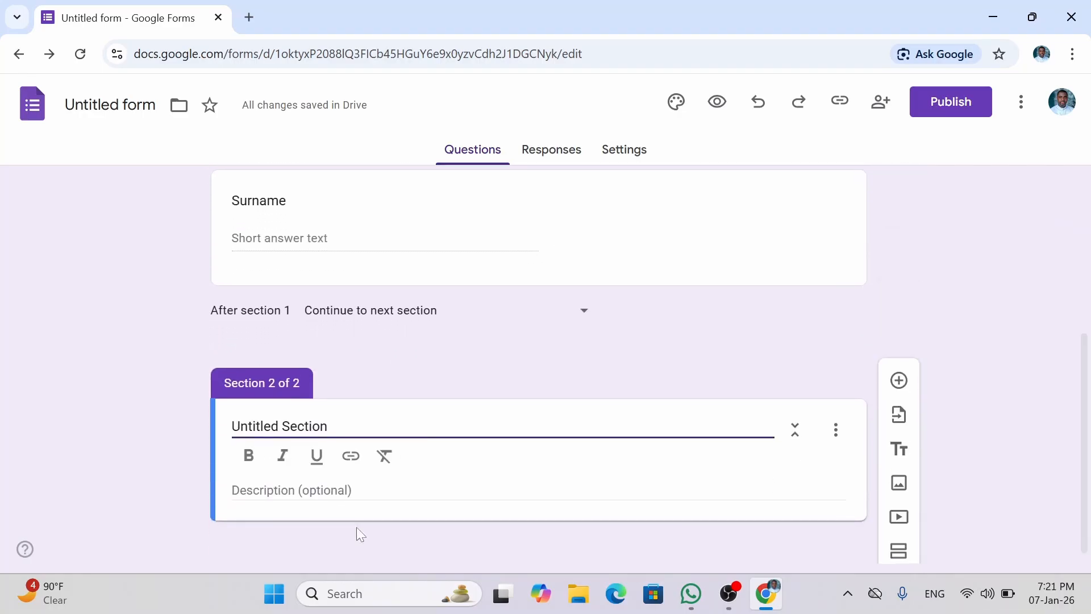
key("BackSpace")
key("BackSpace")
key("BackSpace")
key("BackSpace")
key("BackSpace")
key("BackSpace")
key("BackSpace")
key("BackSpace")
key("BackSpace")
key("BackSpace")
key("BackSpace")
key("BackSpace")
key("BackSpace")
key("BackSpace")
key("BackSpace")
key("BackSpace")
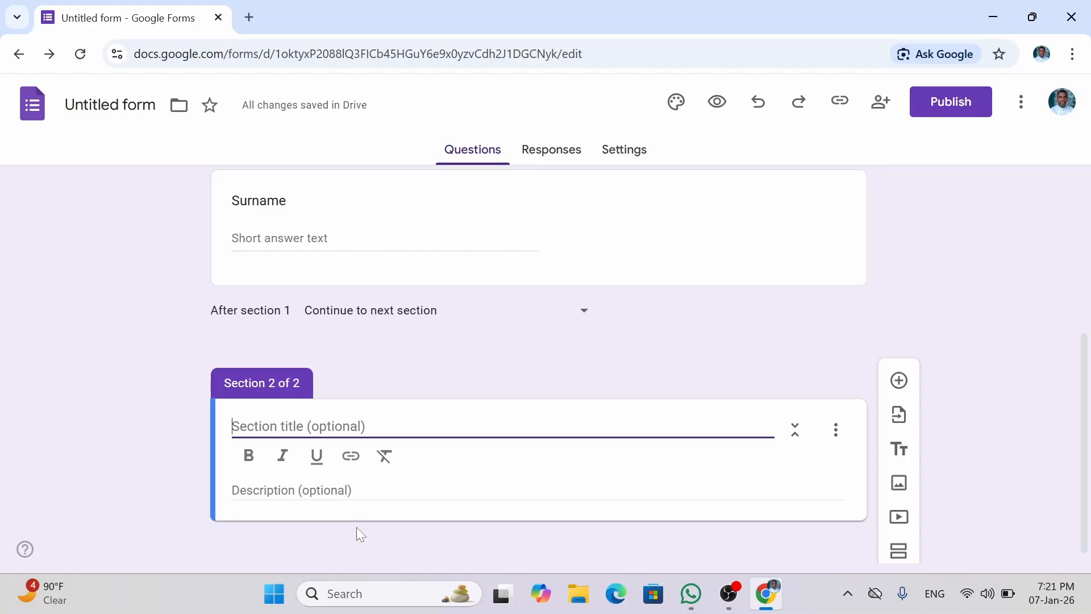
type("Lo")
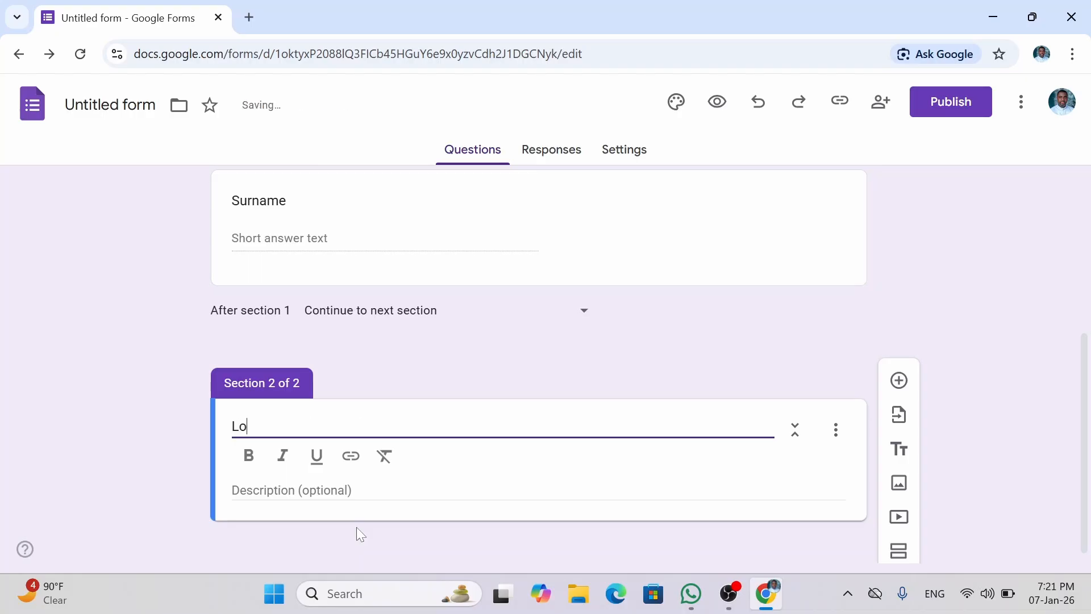
type("cat")
key("BackSpace")
key("BackSpace")
key("BackSpace")
key("BackSpace")
key("BackSpace")
left_click(394, 375)
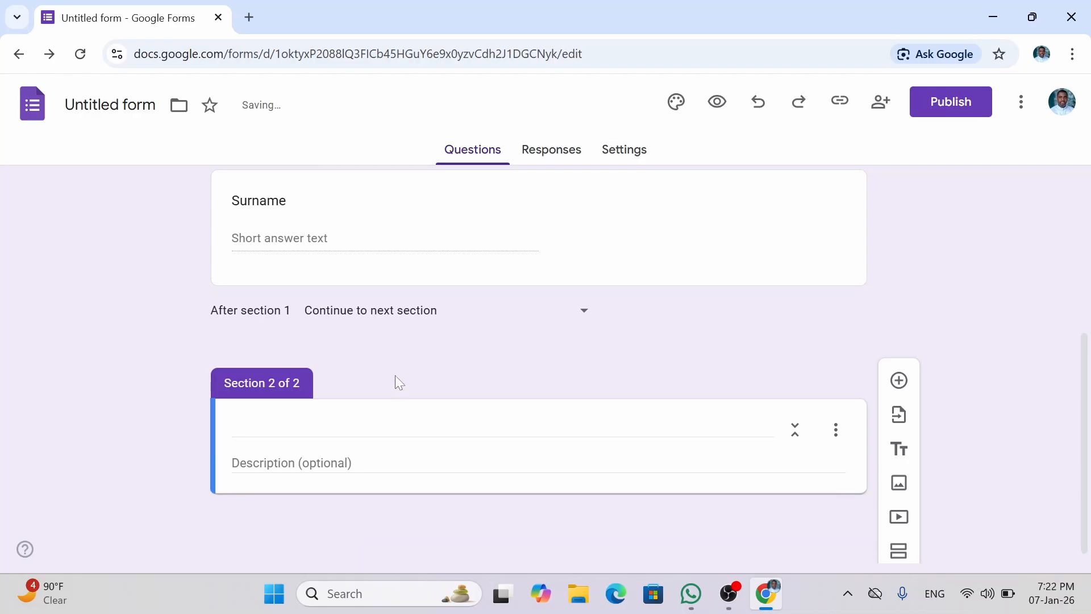
Title section 2 "State" and enter "Which state do you reside in Australia?" as its description
left_click(364, 425)
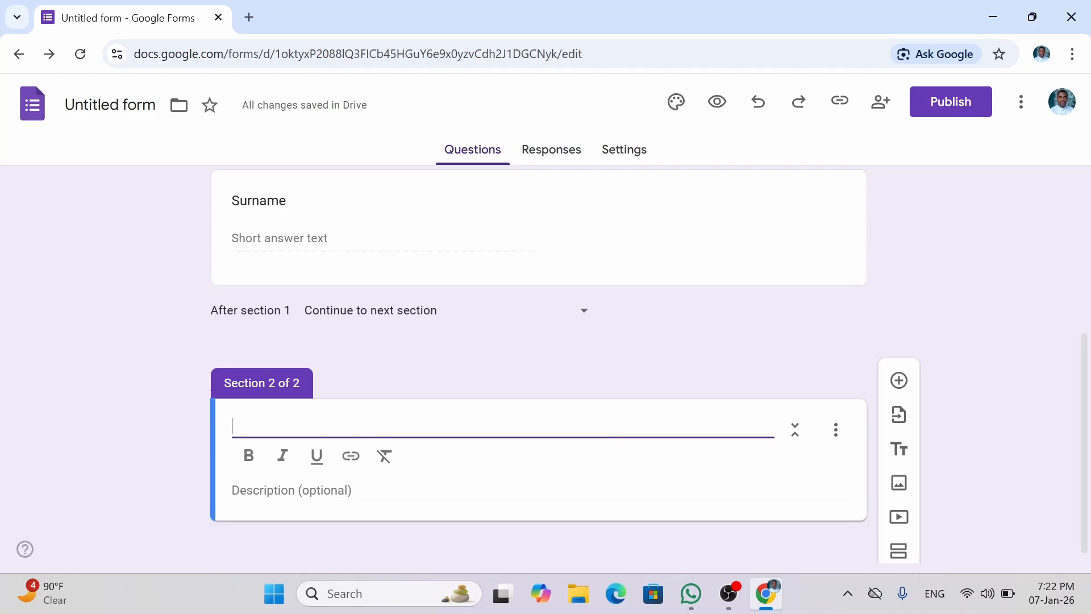
type("State")
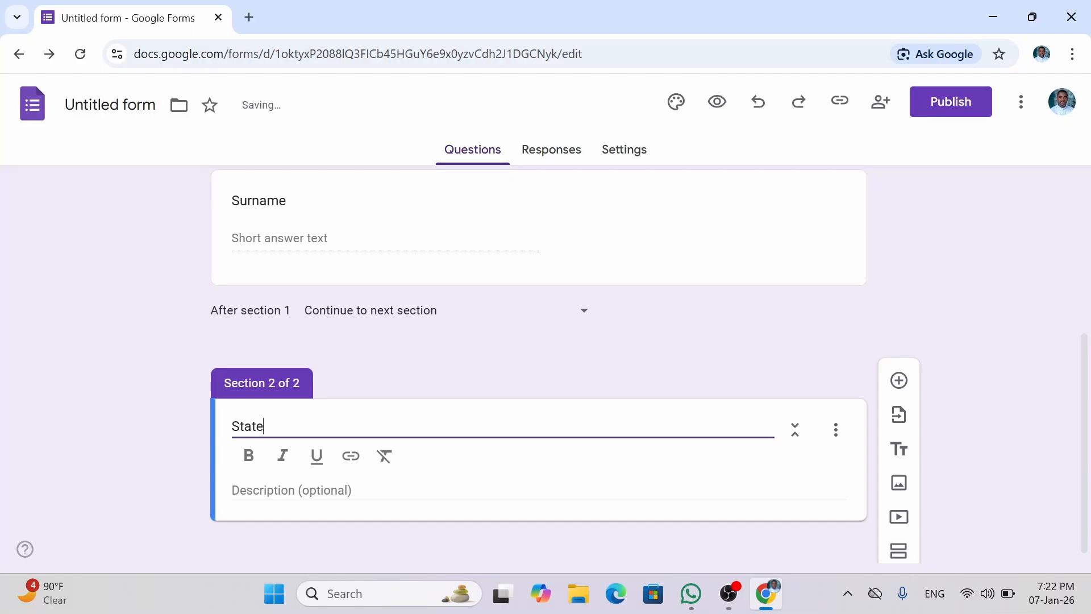
left_click(364, 492)
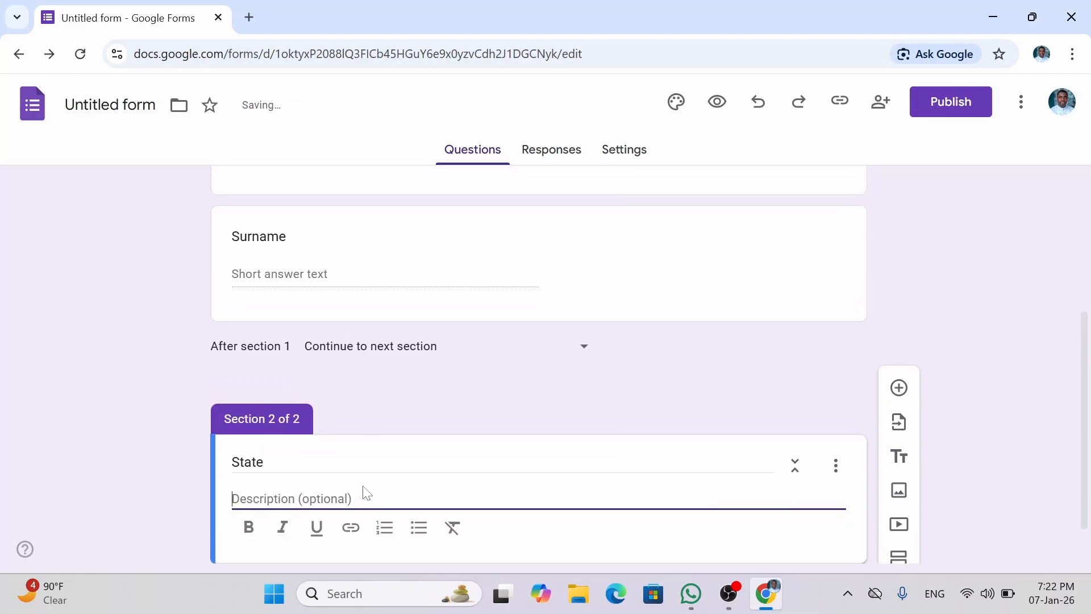
type("W")
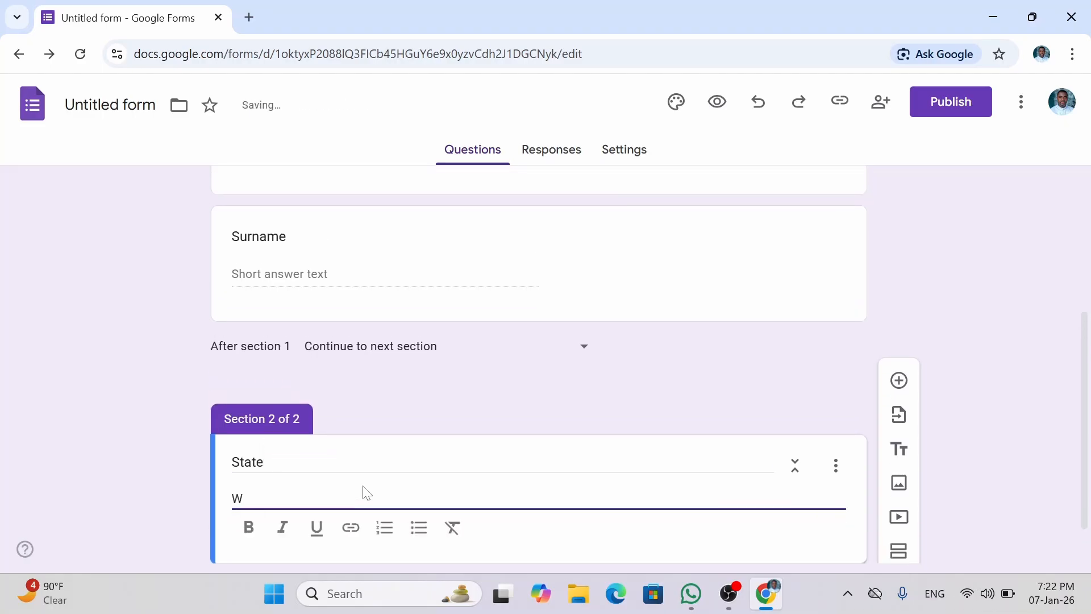
type("hia")
key("BackSpace")
key("BackSpace")
type("ch state ")
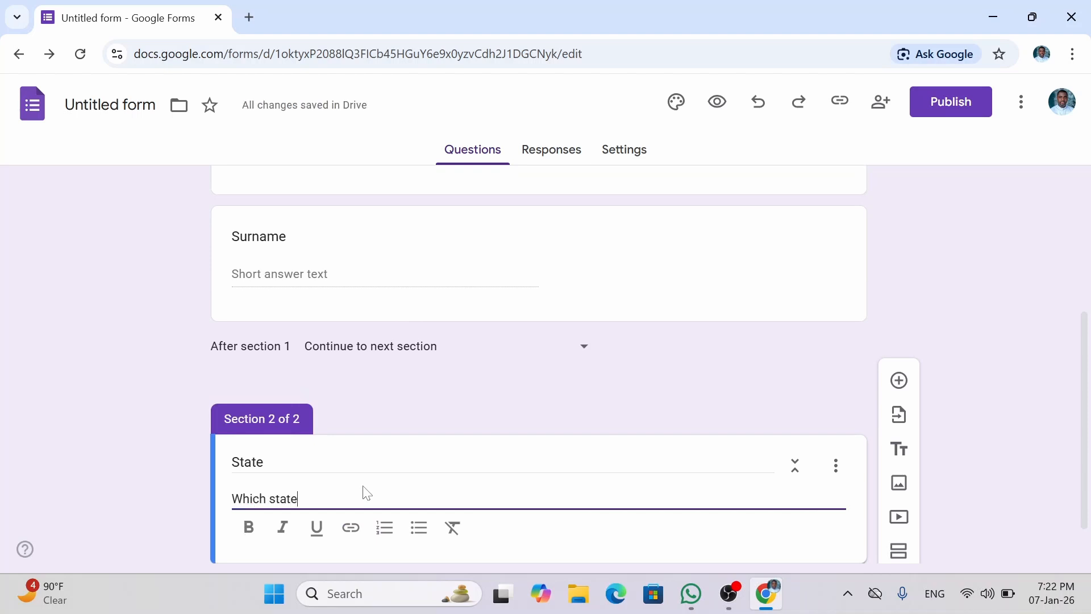
type("do y")
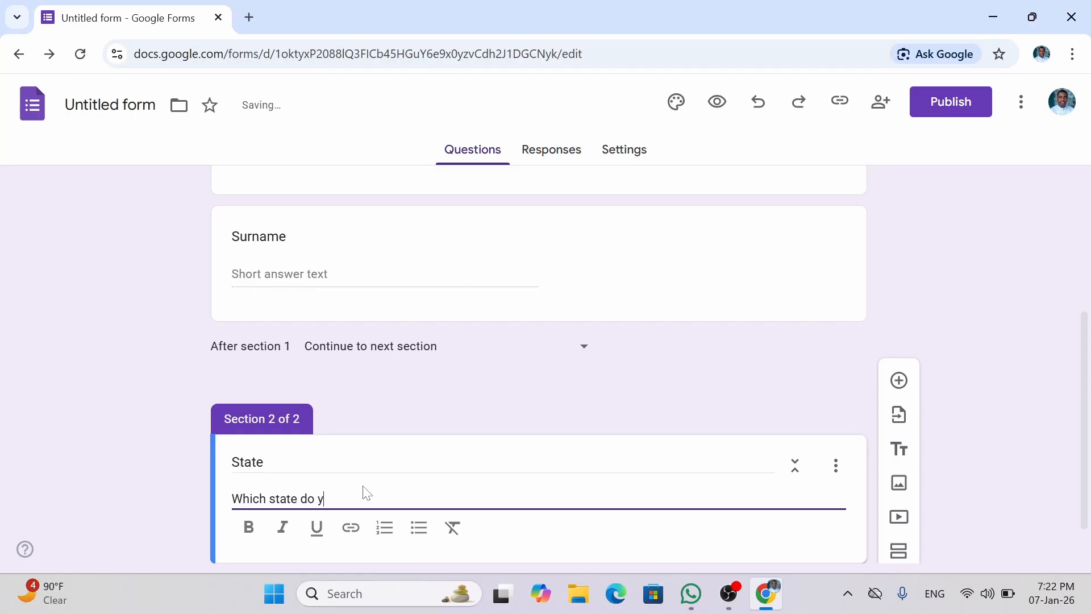
type("ou res")
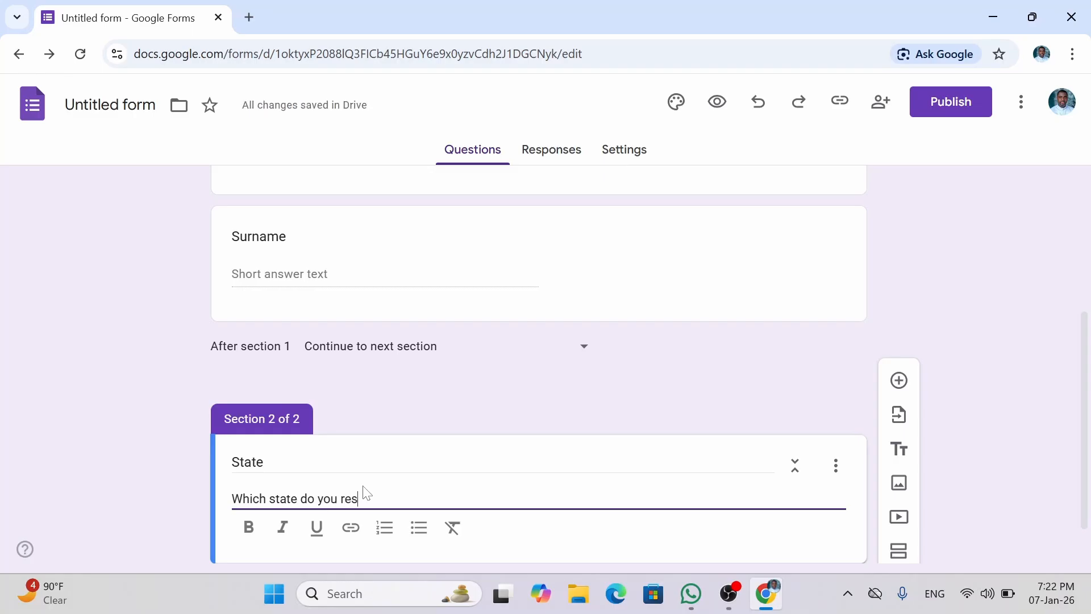
type("ide in ")
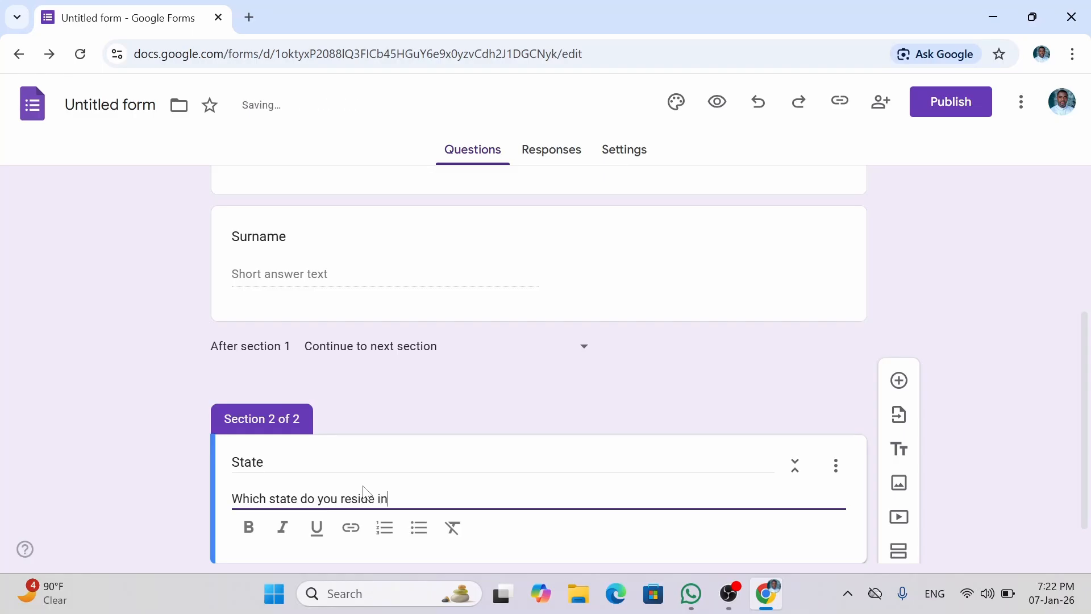
type("Australia?")
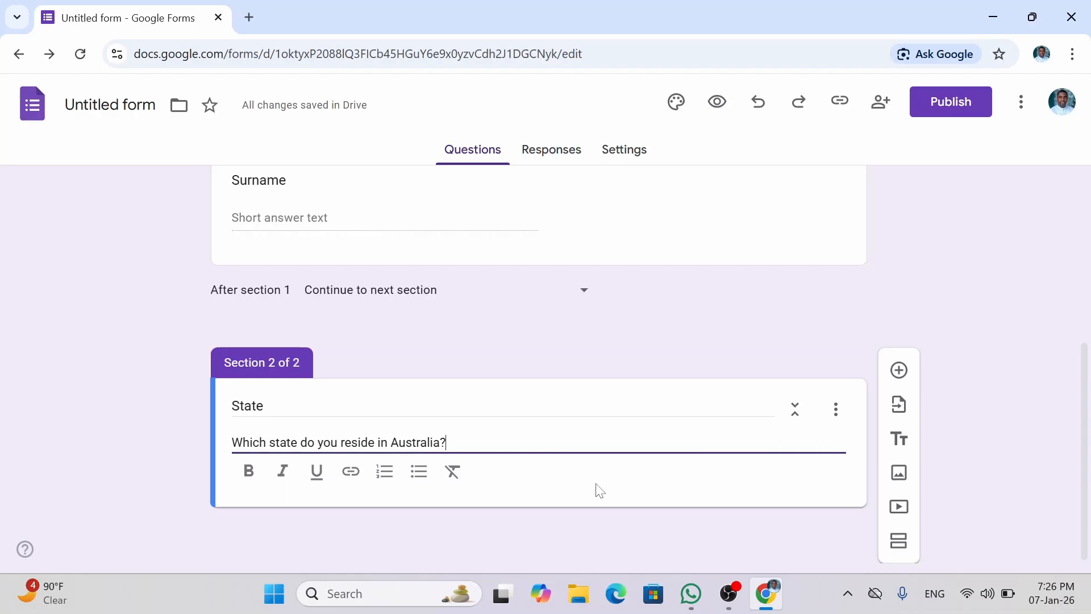
Add a multiple-choice question to the State section and move the section description "Which state do you reside in Australia?" into it as the question text
left_click(901, 372)
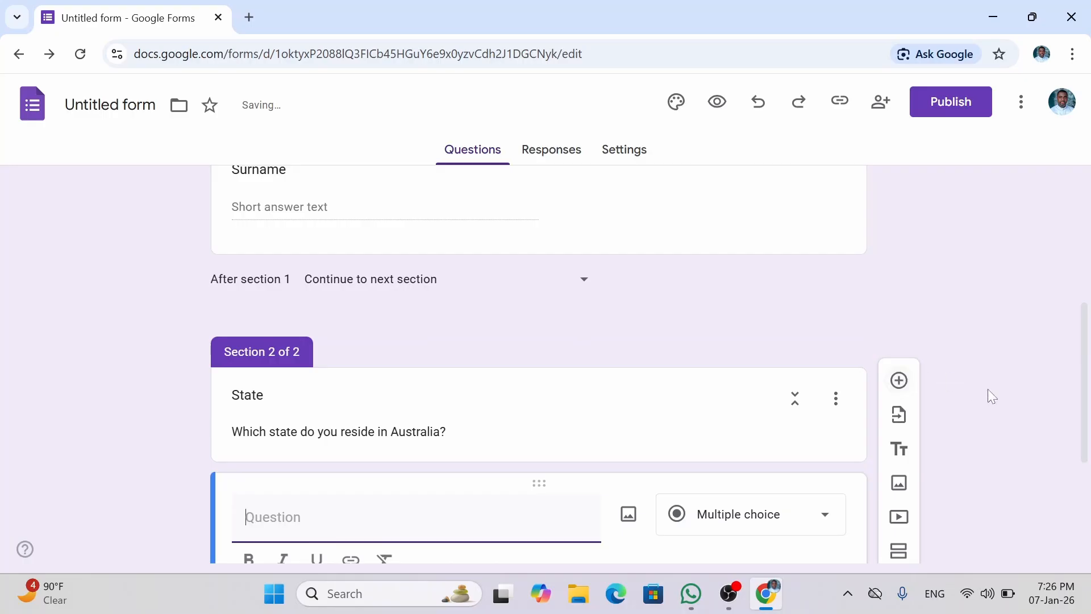
left_click_drag(1086, 391, 1086, 445)
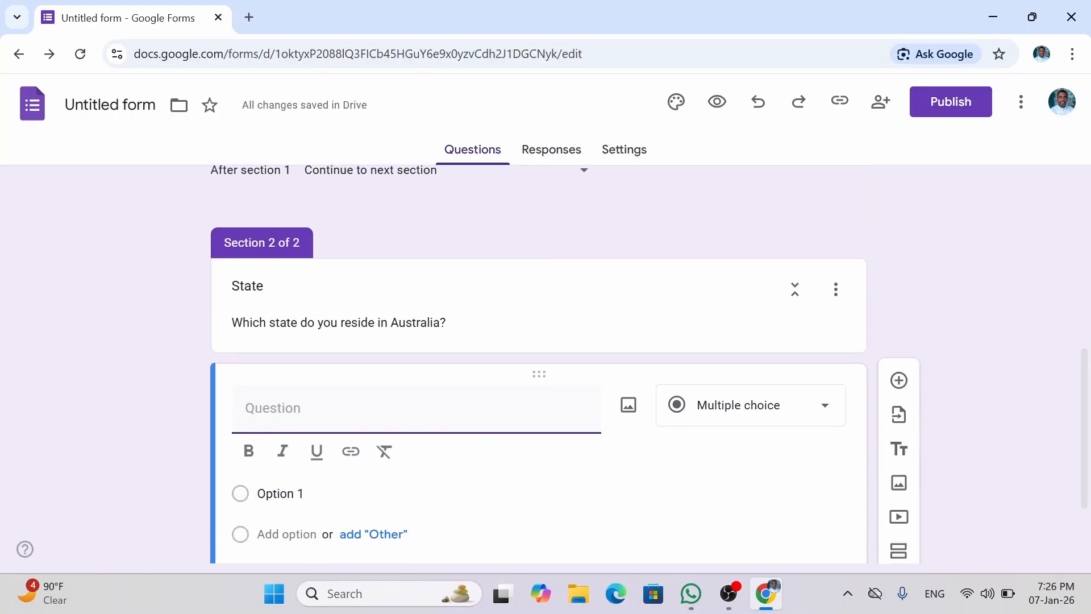
left_click(338, 322)
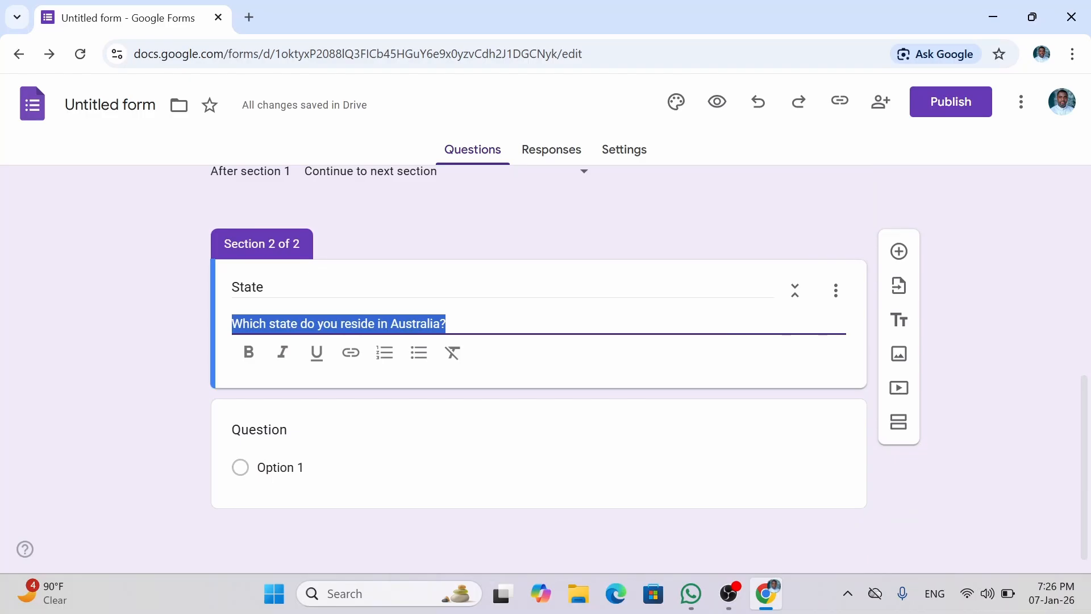
right_click(396, 323)
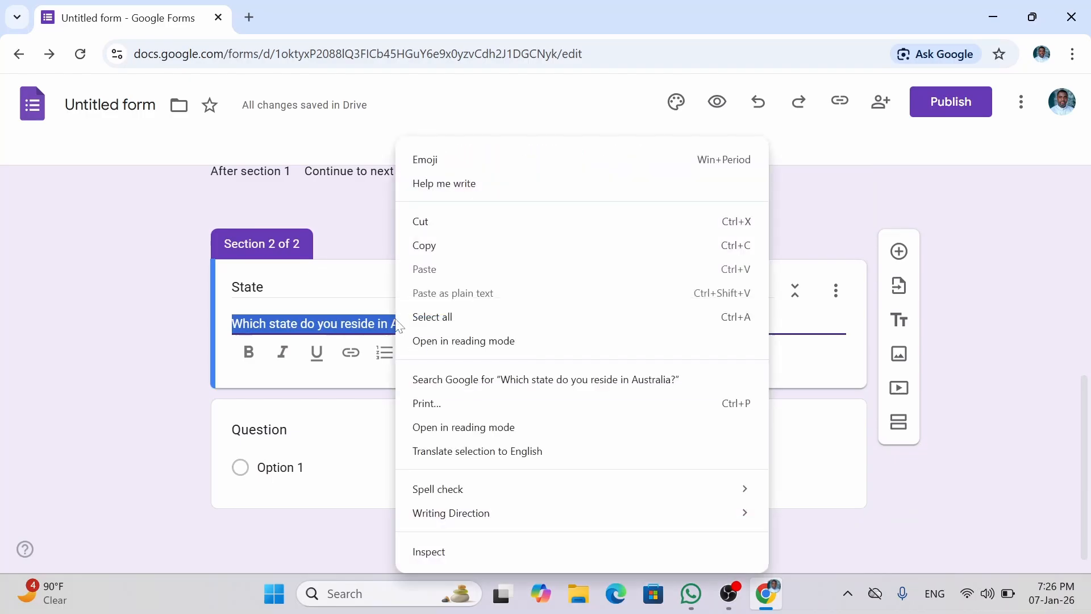
left_click(440, 221)
left_click(302, 438)
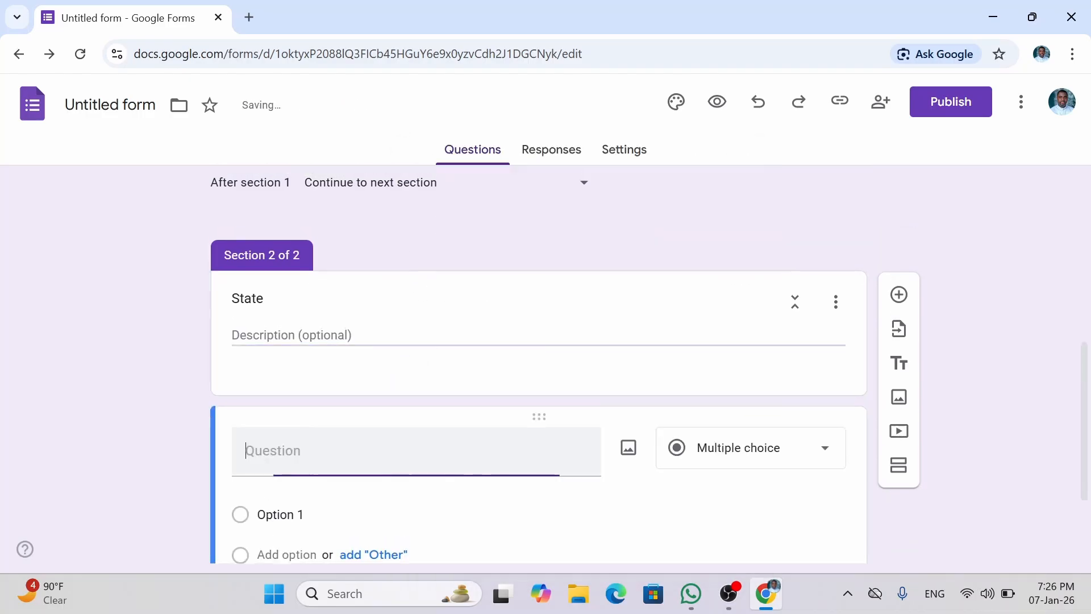
key("ctrl+v")
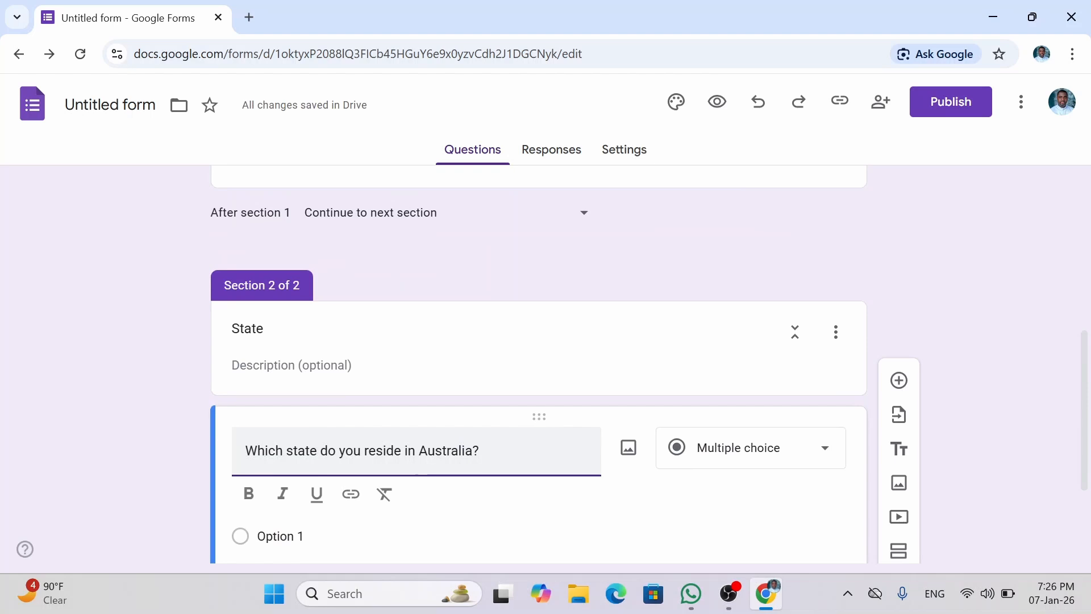
Rename section 2 of the form from "State" to "Location"
left_click(265, 328)
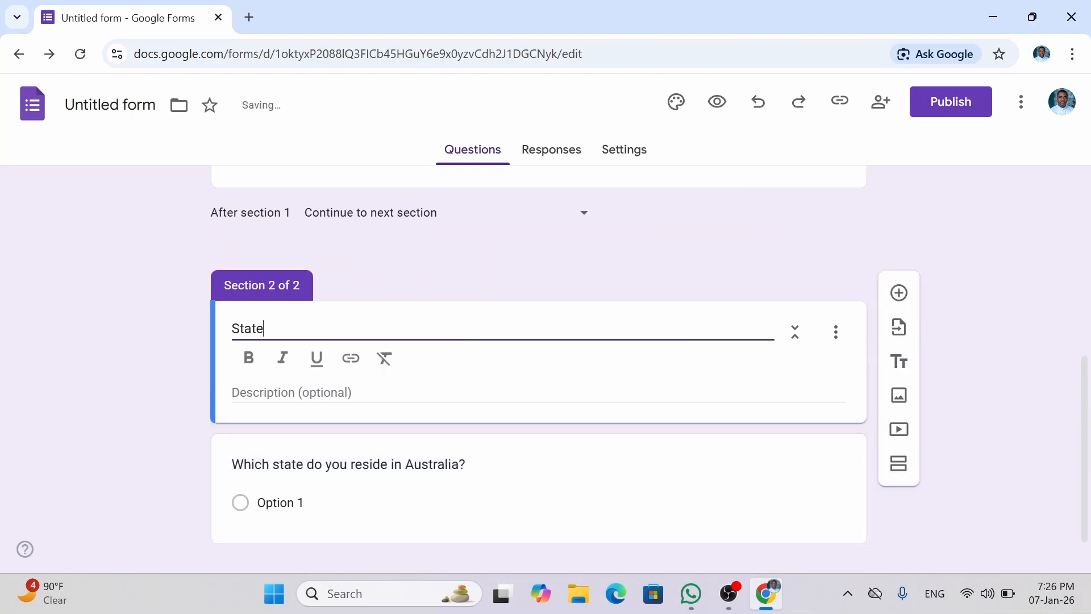
key("BackSpace")
key("BackSpace")
key("BackSpace")
key("BackSpace")
key("BackSpace")
type("LO")
key("BackSpace")
type("ocation")
left_click(277, 454)
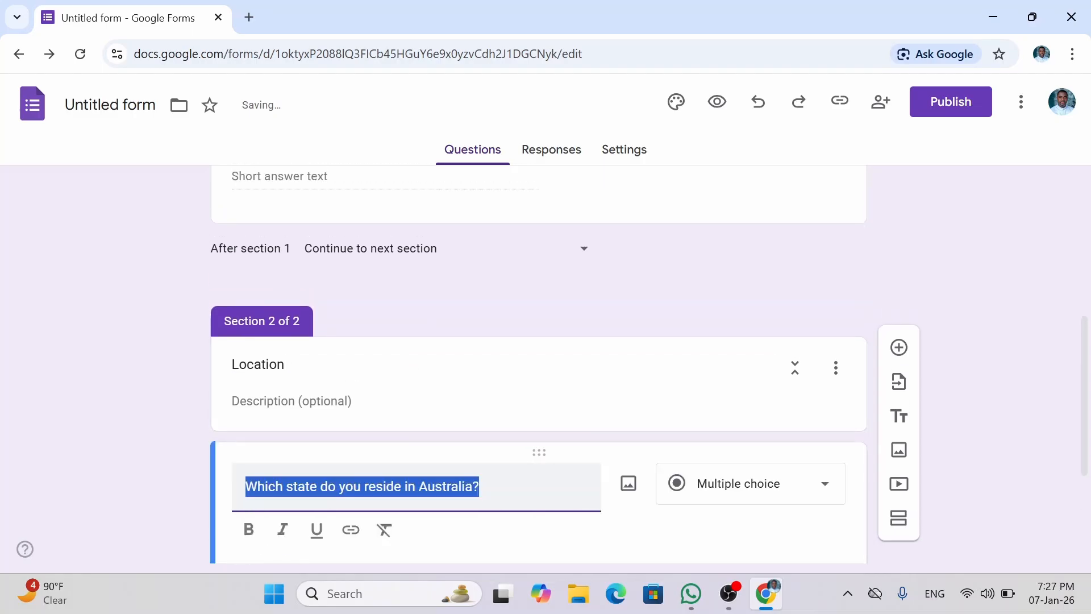
left_click(499, 370)
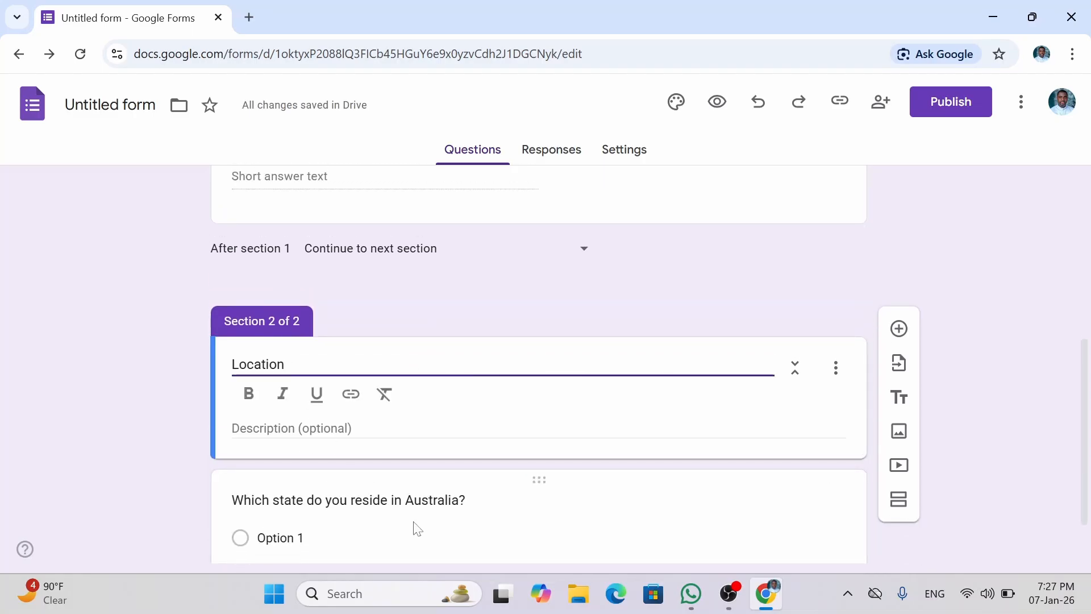
Switch the state question's type to Checkboxes and back to Multiple choice twice to compare the option styles
left_click(512, 503)
left_click(1023, 483)
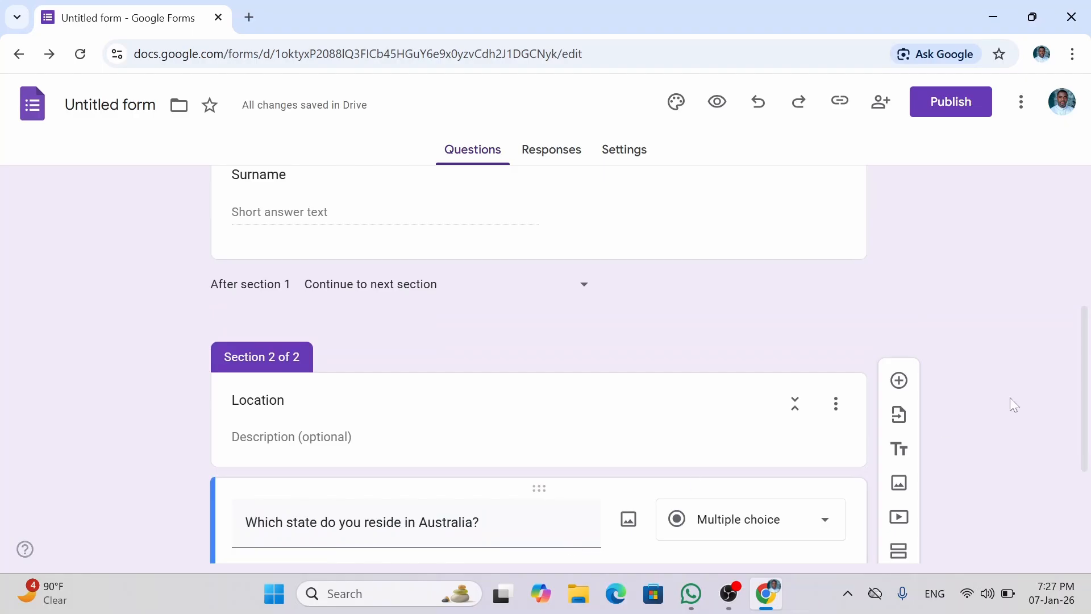
left_click_drag(1086, 392, 1070, 490)
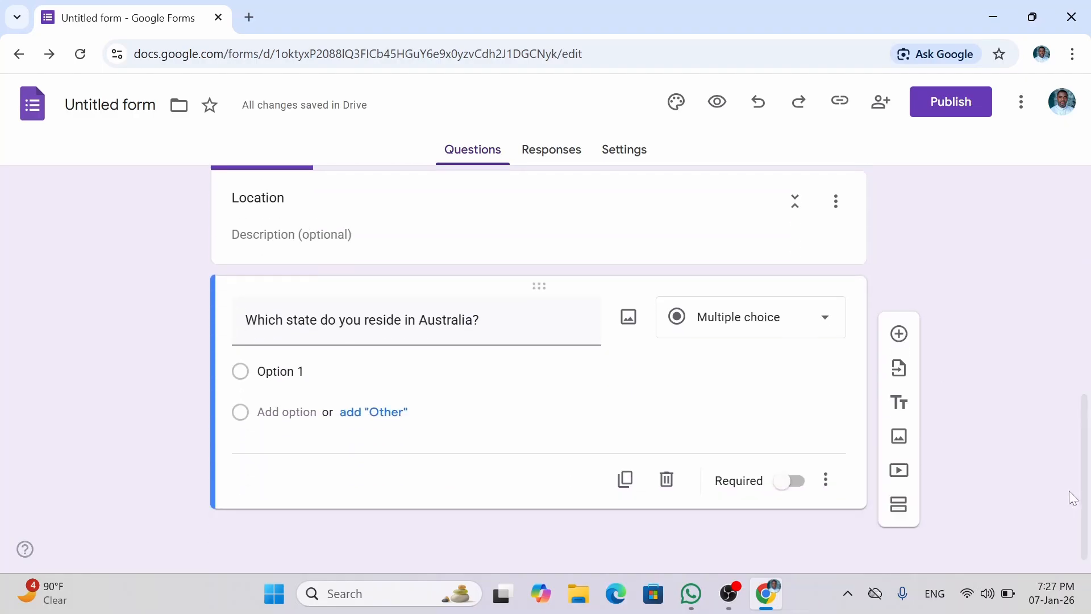
left_click(815, 338)
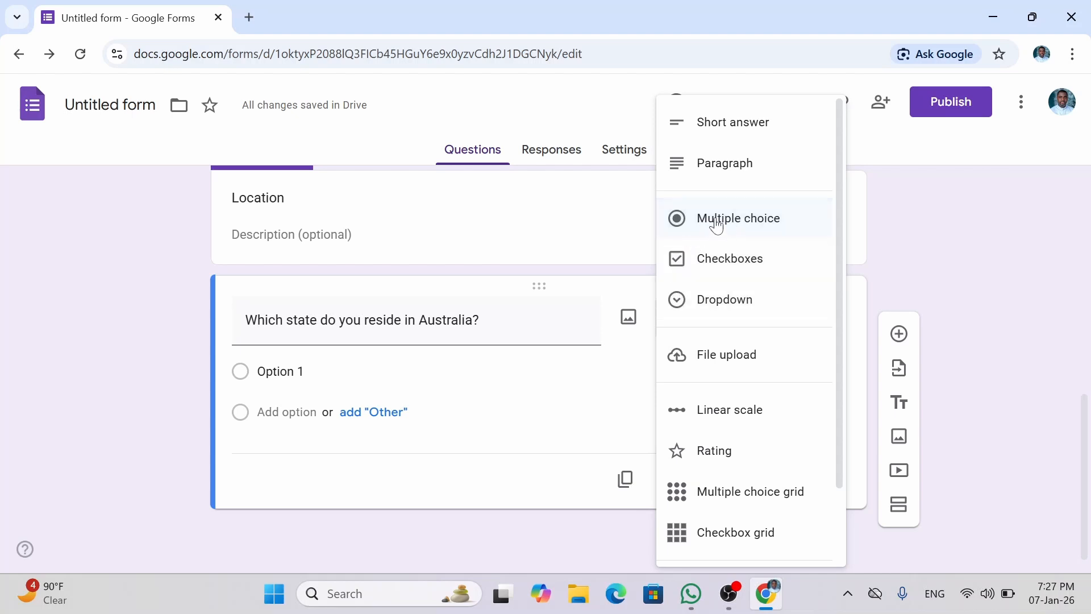
left_click(714, 261)
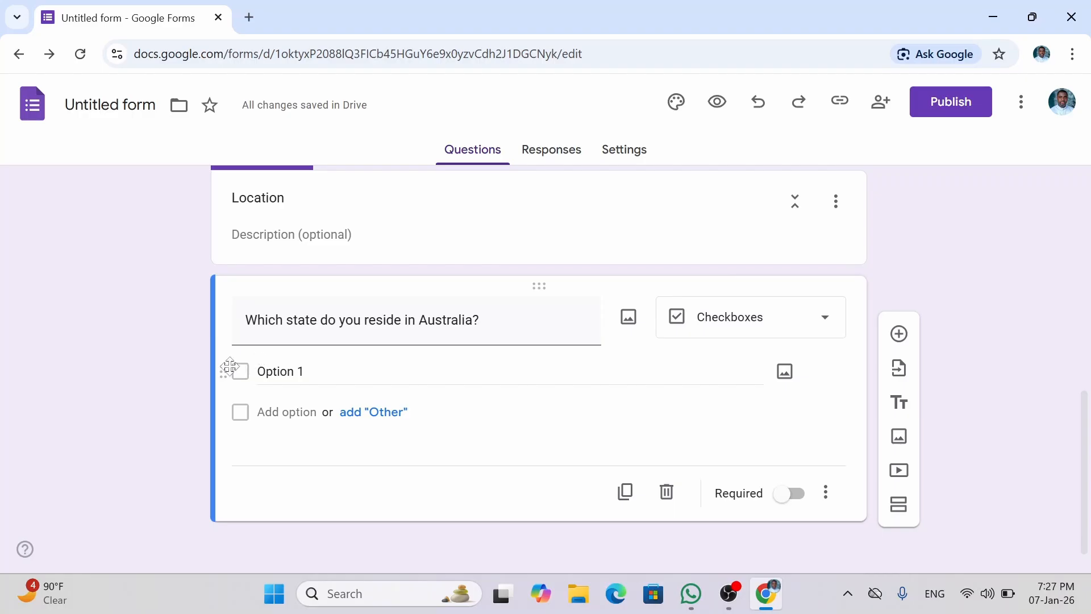
left_click(749, 322)
left_click(758, 225)
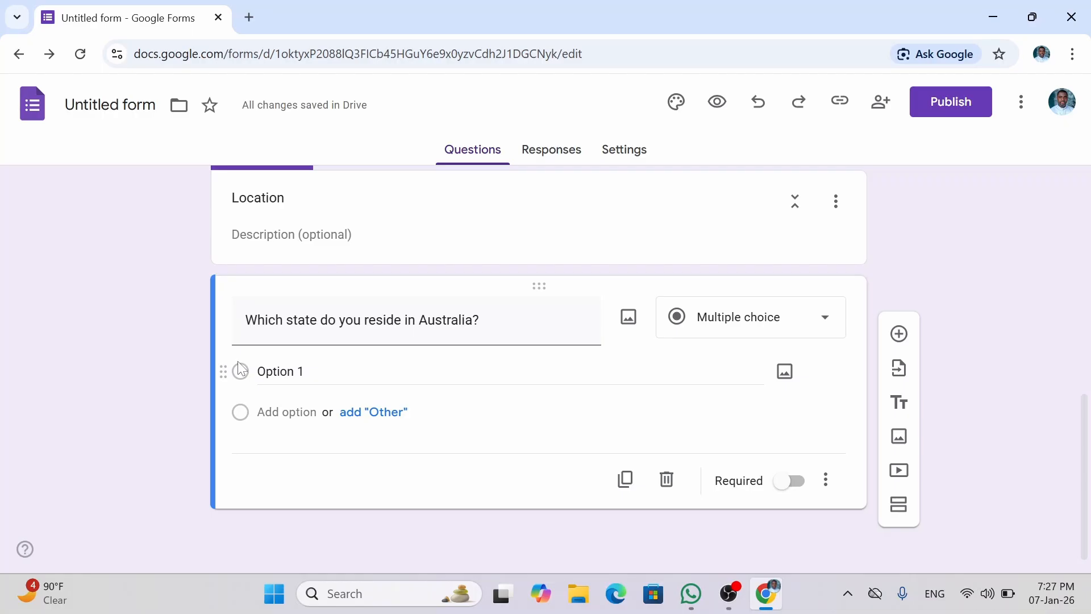
left_click(732, 318)
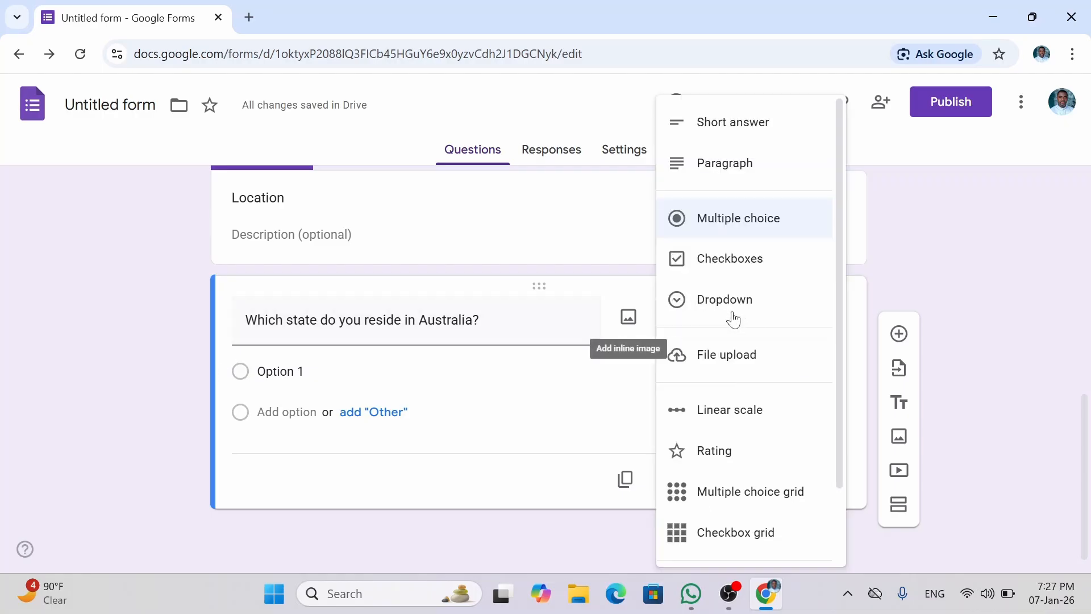
left_click(755, 277)
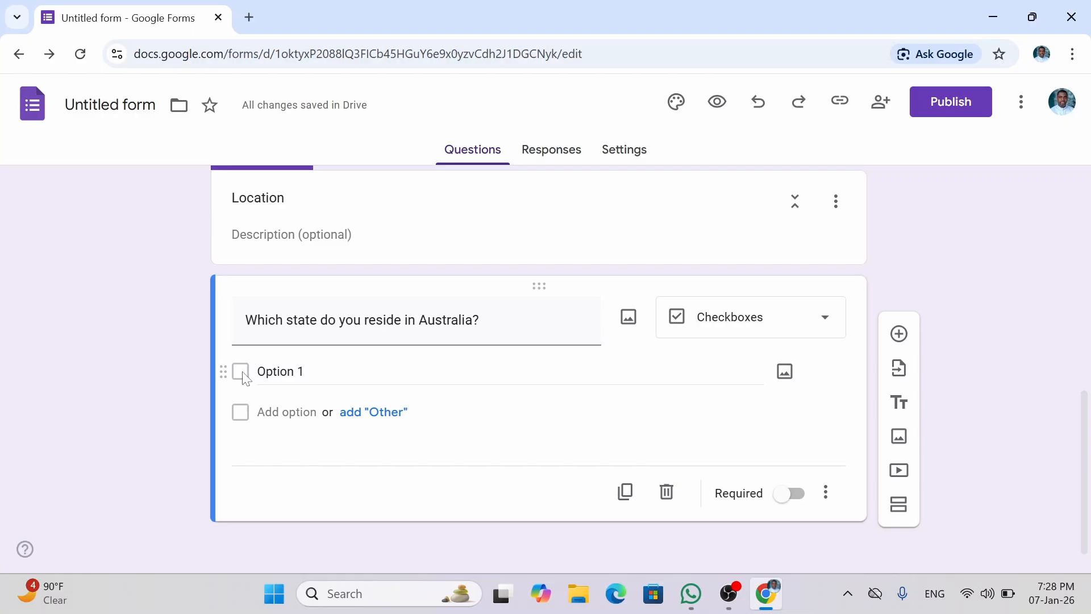
left_click(769, 314)
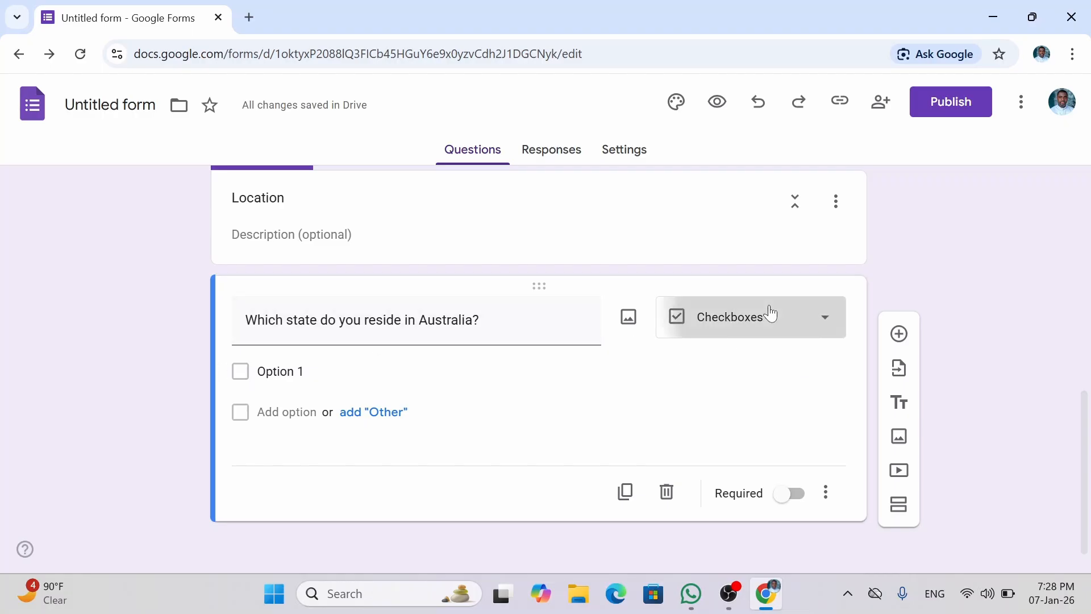
left_click(739, 222)
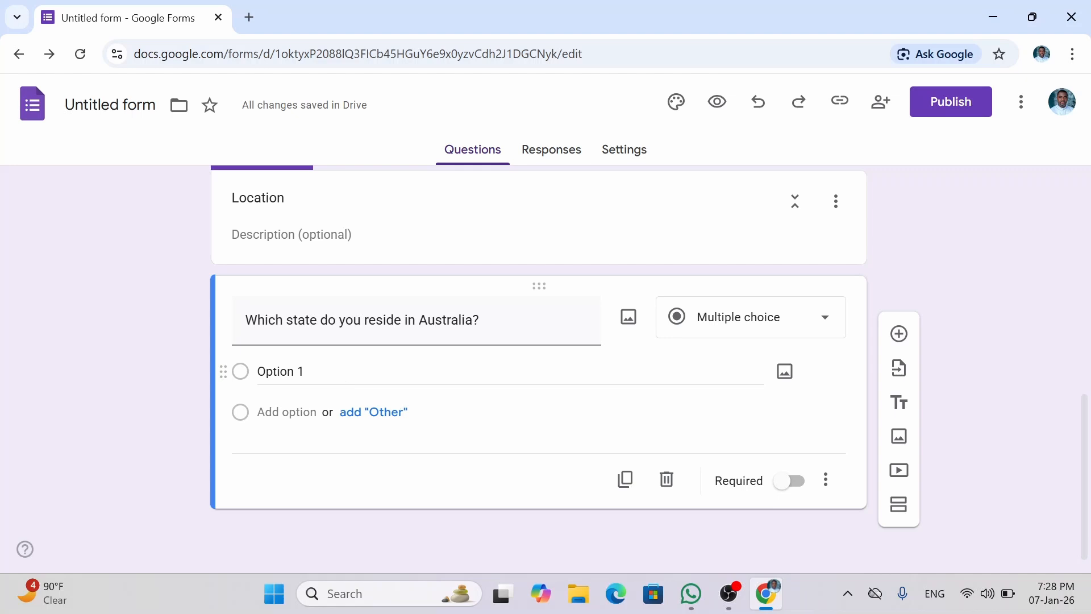
Enter "New South Wales" and "Victoria" as the first two answer options of the state question
left_click(329, 372)
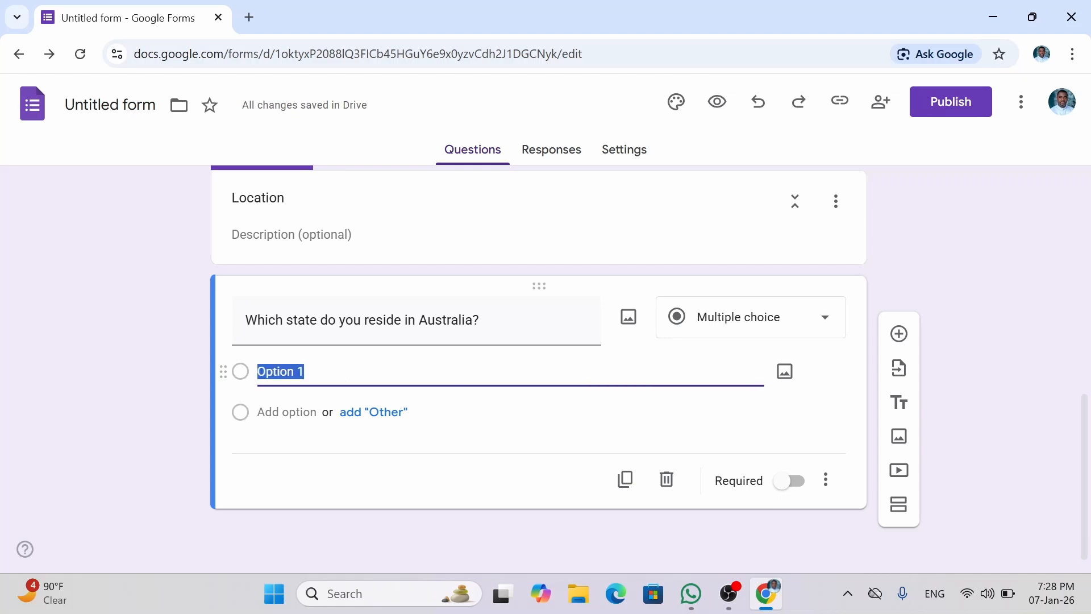
type("New ")
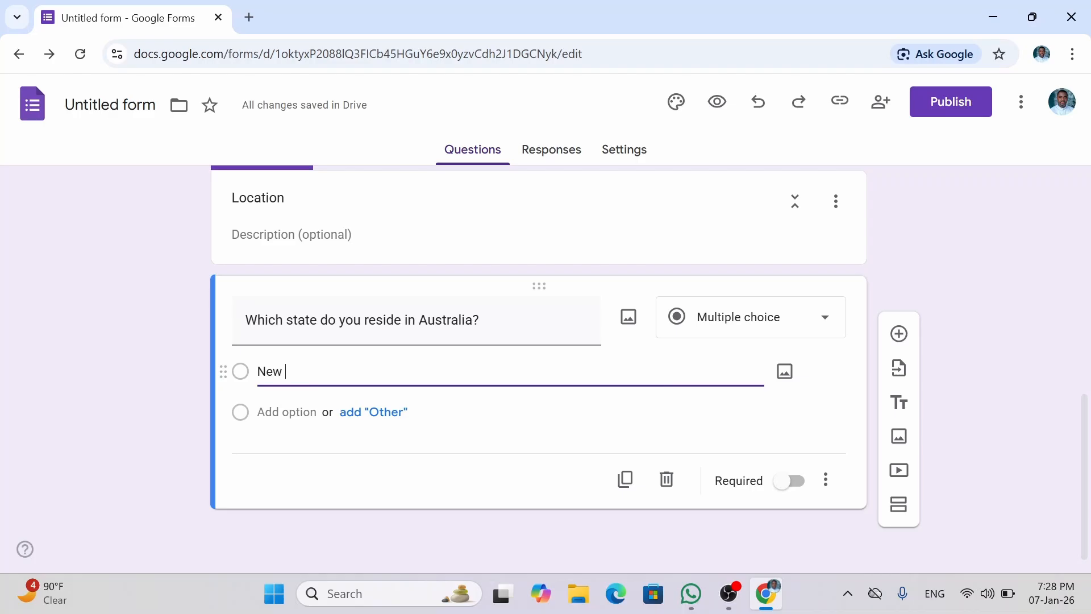
type("S")
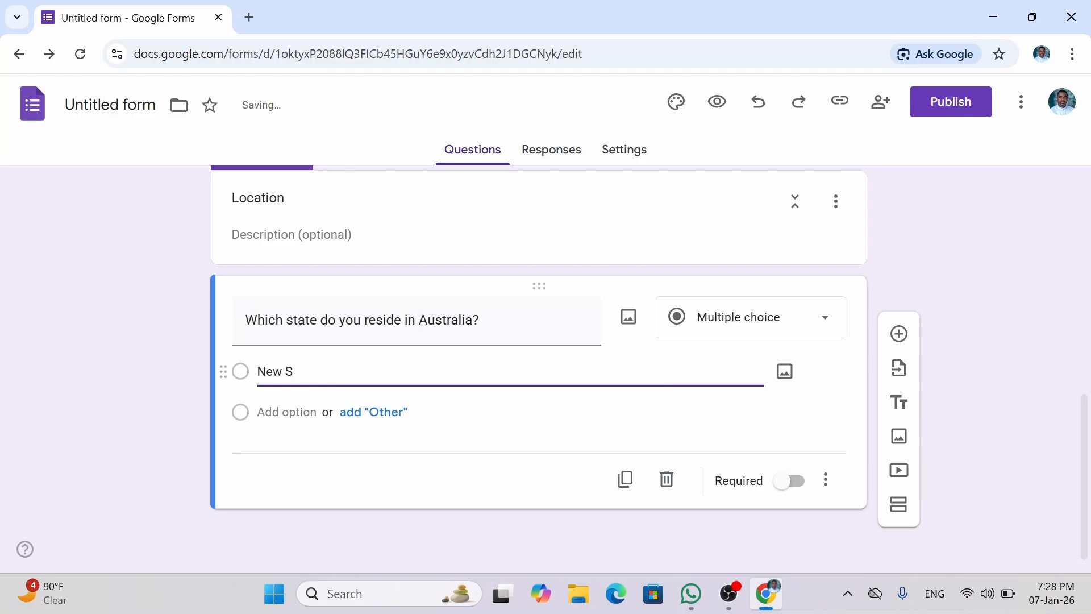
type("outh Wales")
left_click(307, 413)
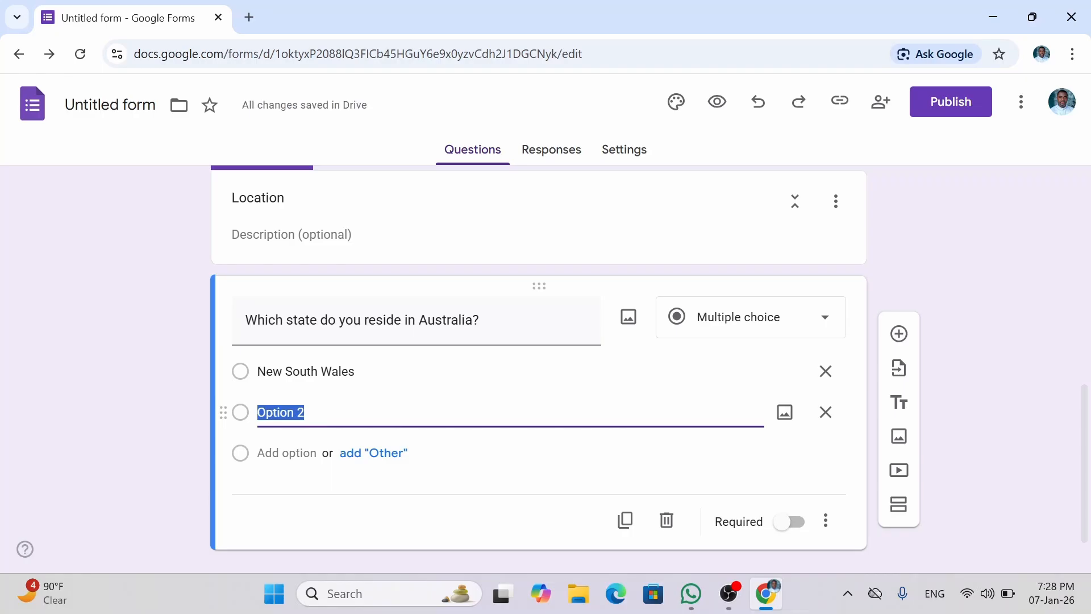
type("Vic")
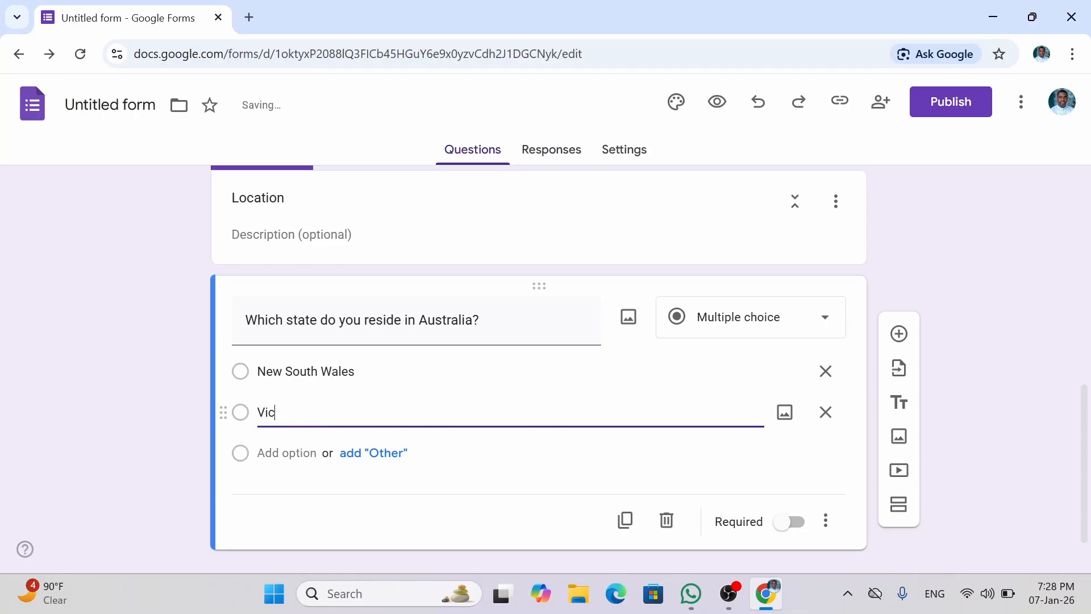
type("toria")
Add "Queensland" and "South Australia" as the third and fourth options of the state question
left_click(288, 453)
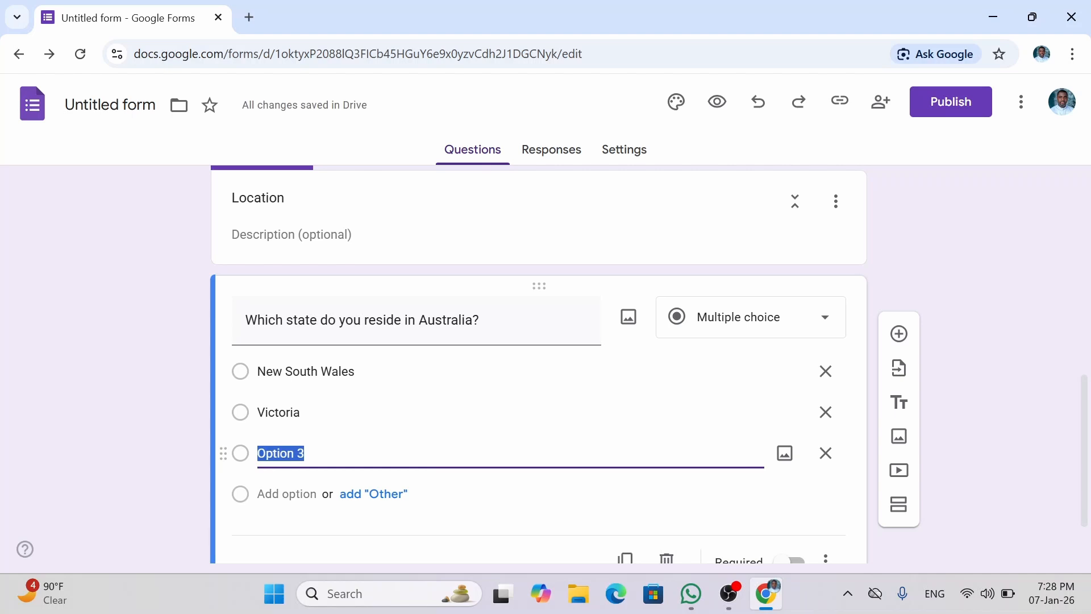
type("Qu")
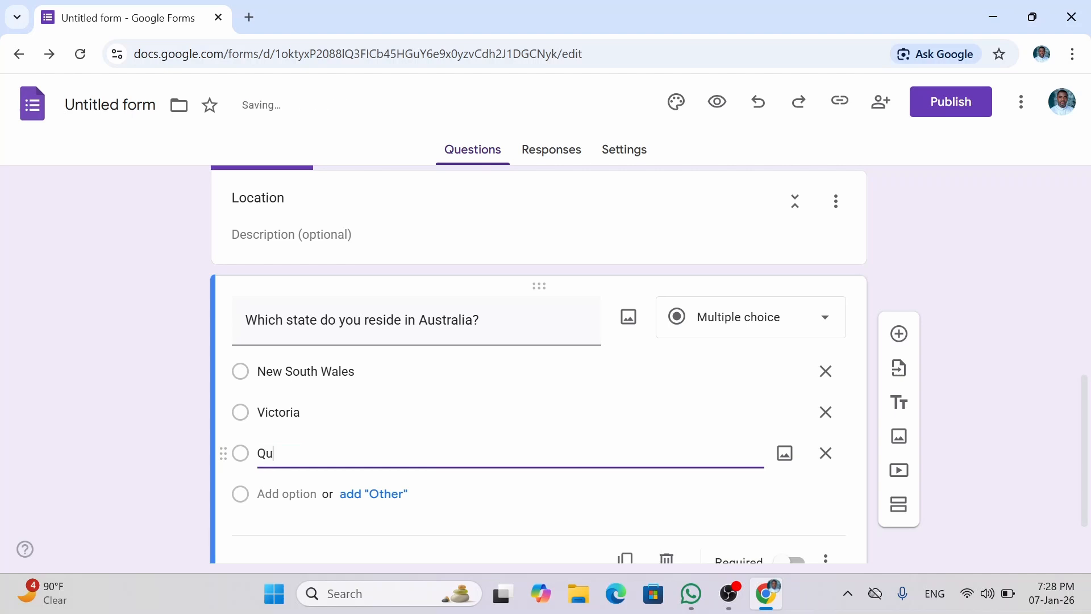
type("eensland")
key("Return")
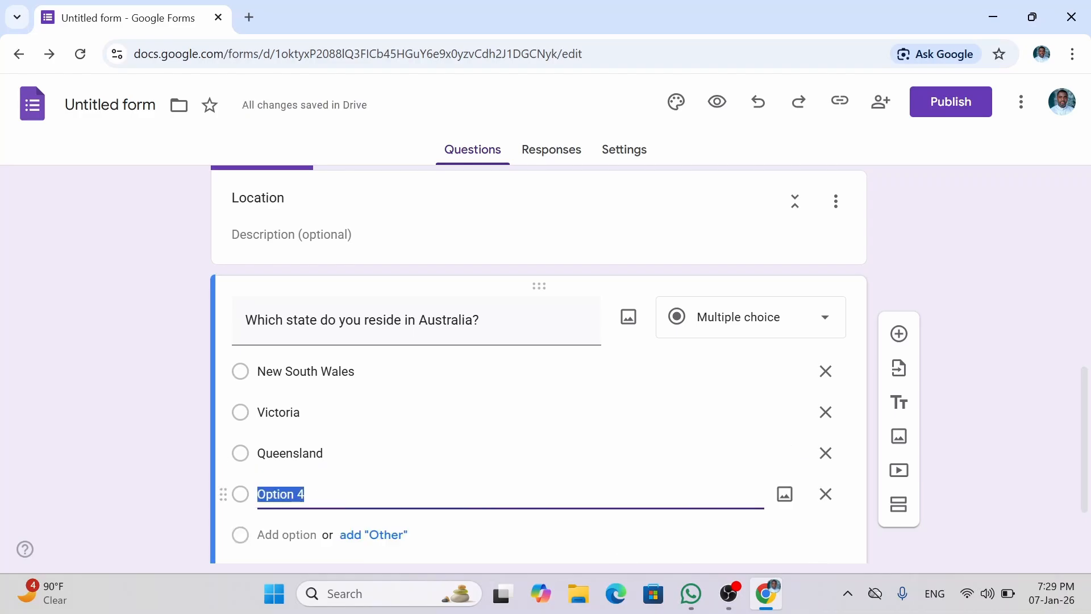
type("Sout")
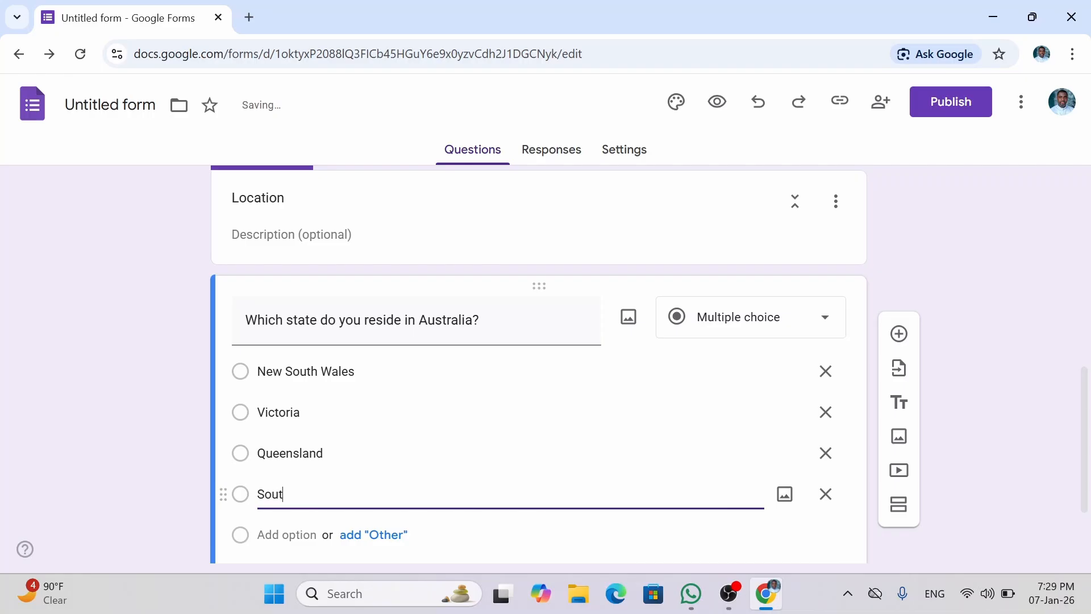
type("h Australia")
Add "Western Australia" and "Tasmania" as the fifth and sixth options of the state question
left_click(282, 534)
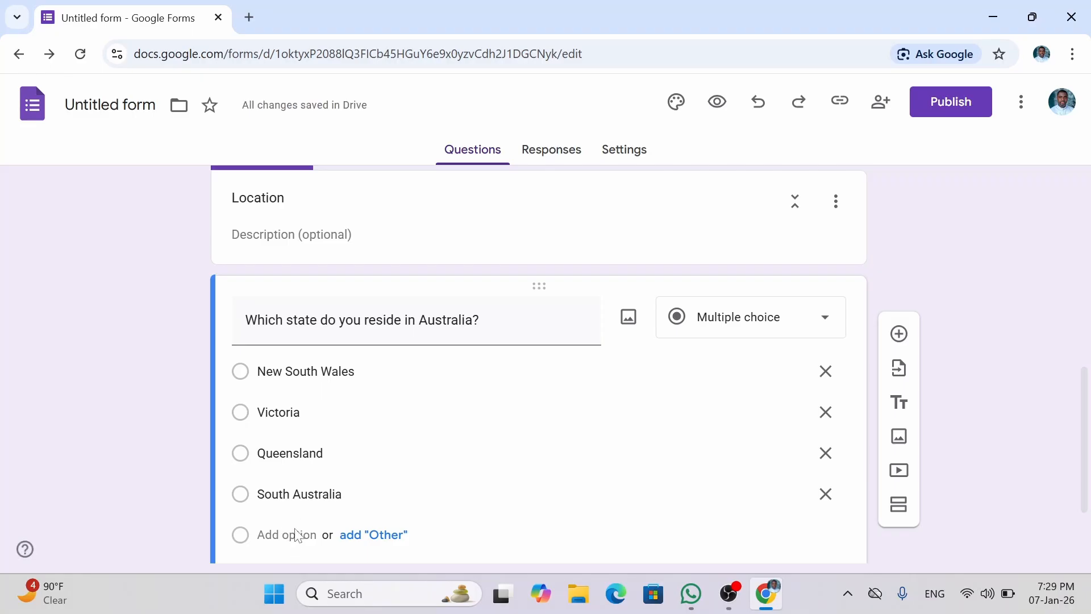
scroll(543, 467, "down", 2)
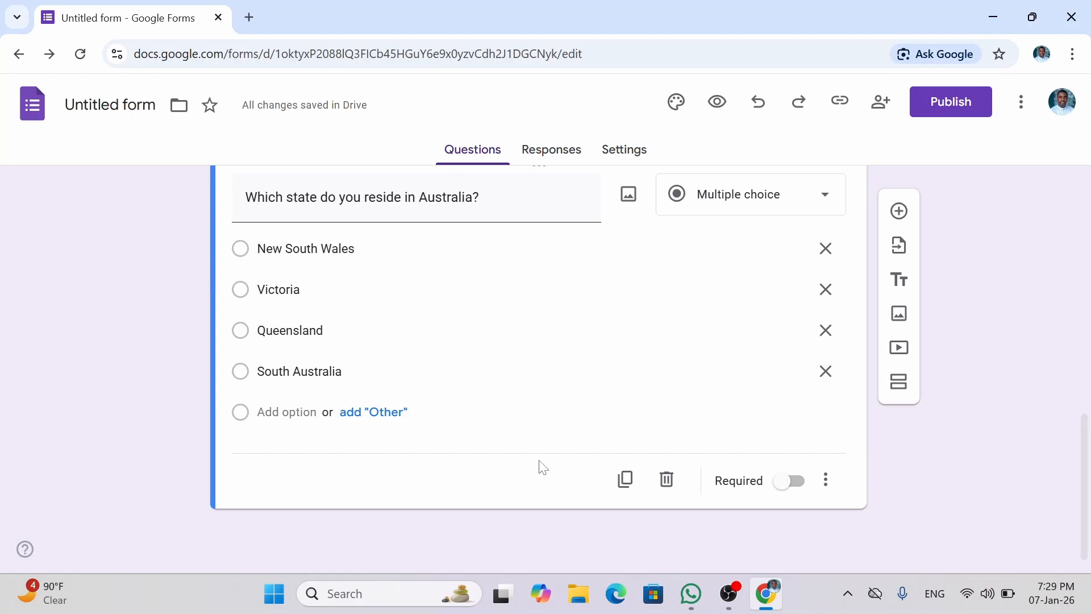
left_click(287, 412)
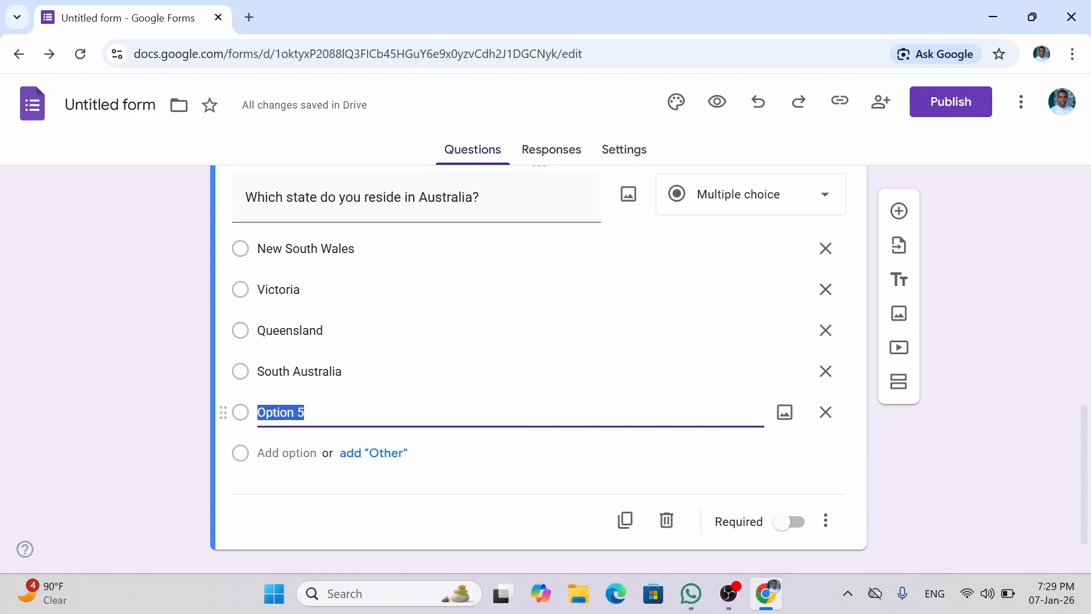
type("Weste")
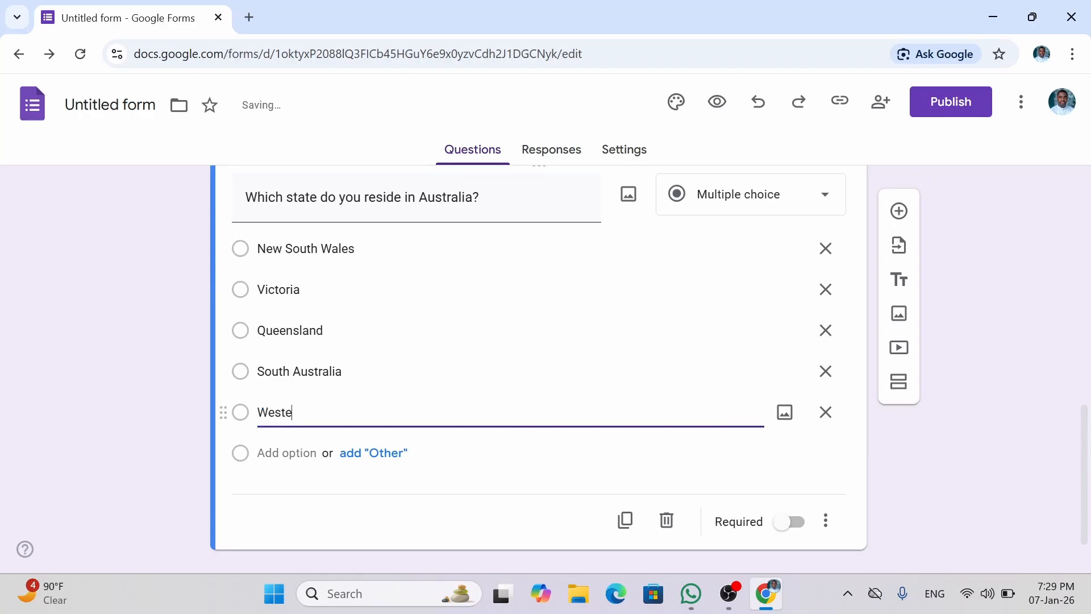
type("rn Australia")
key("Return")
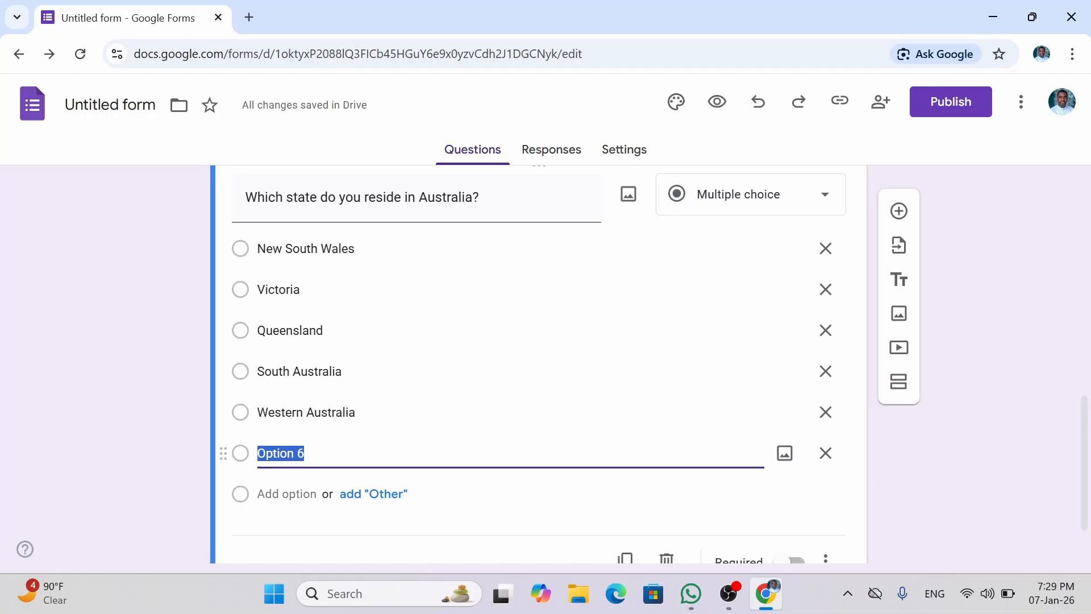
type("Ta")
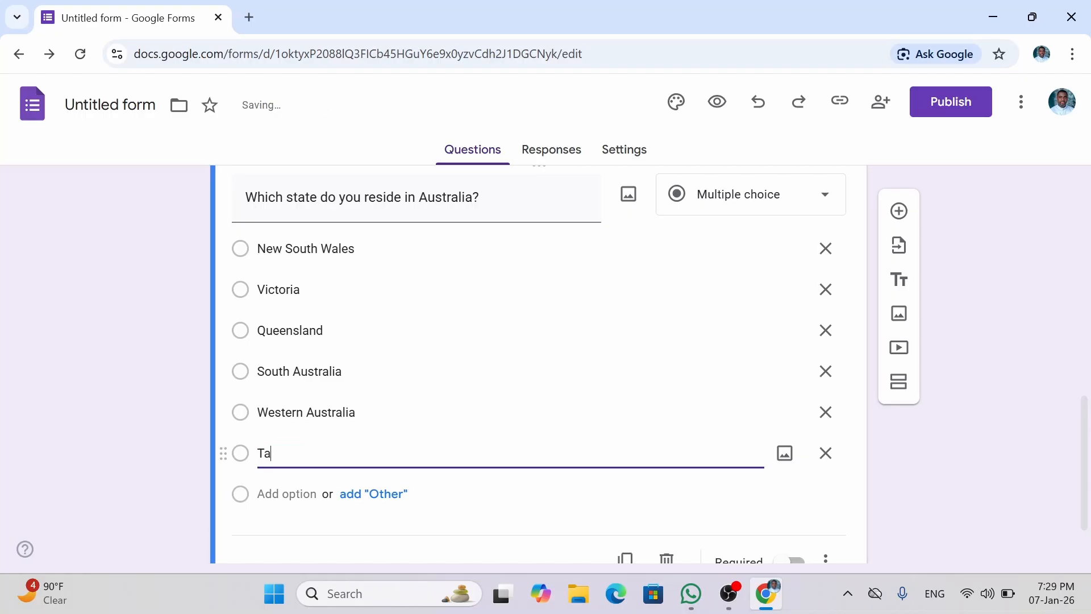
type("smania")
Add "Capital Territory" and "Northern Territory" as the seventh and eighth options of the state question
key("Tab")
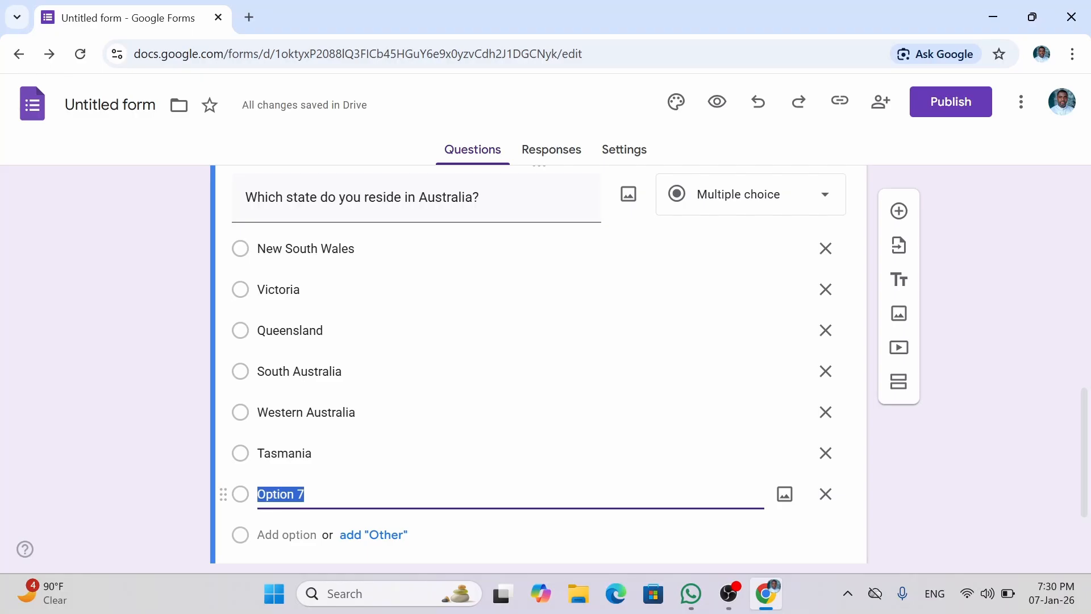
type("Ca")
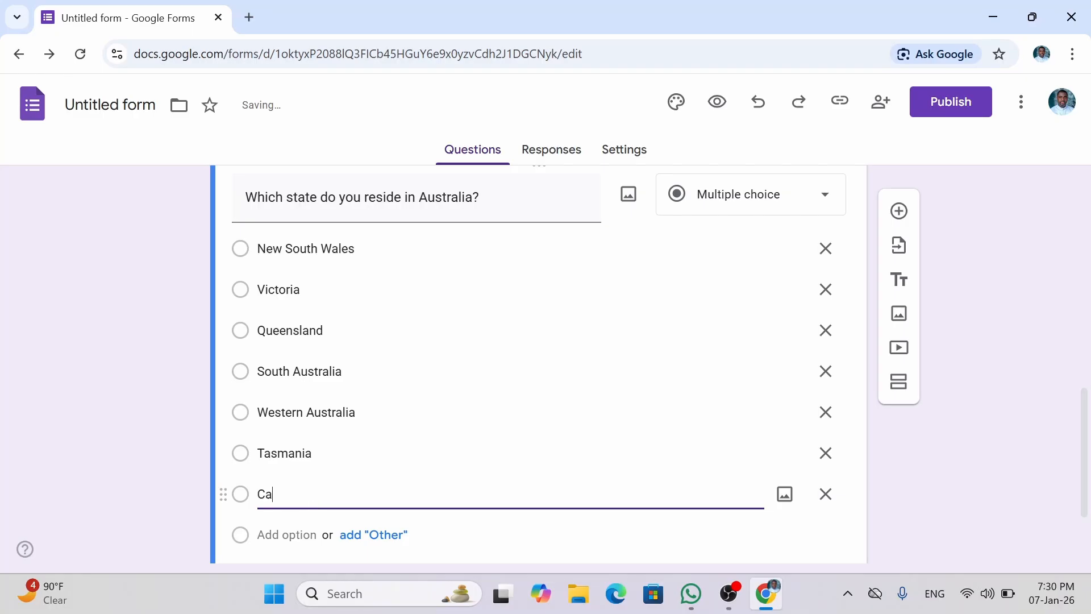
type("pital Territory")
left_click(300, 541)
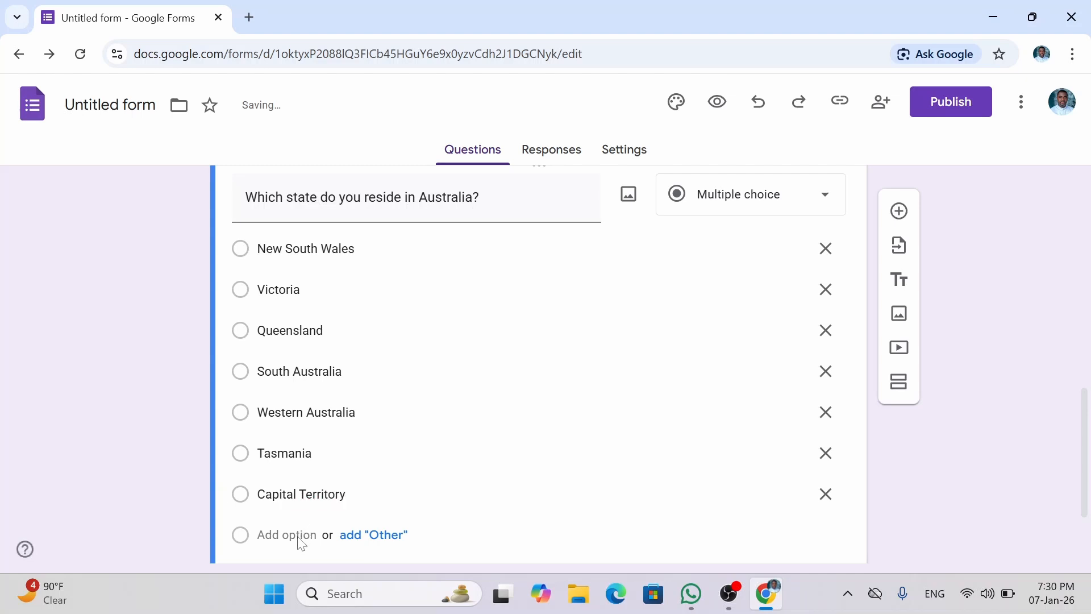
left_click_drag(1086, 520, 1086, 563)
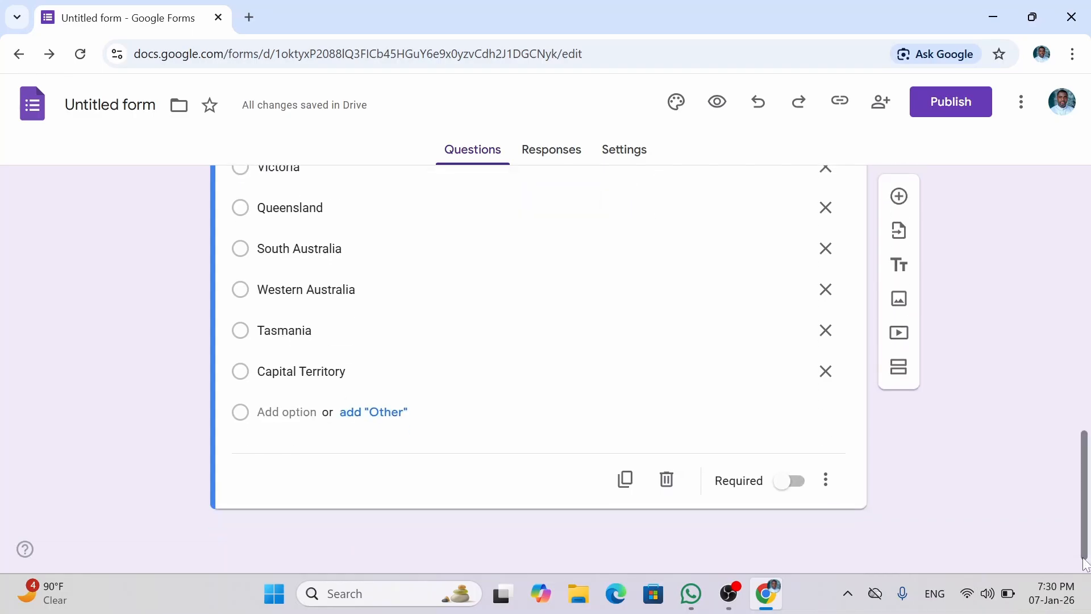
left_click(286, 412)
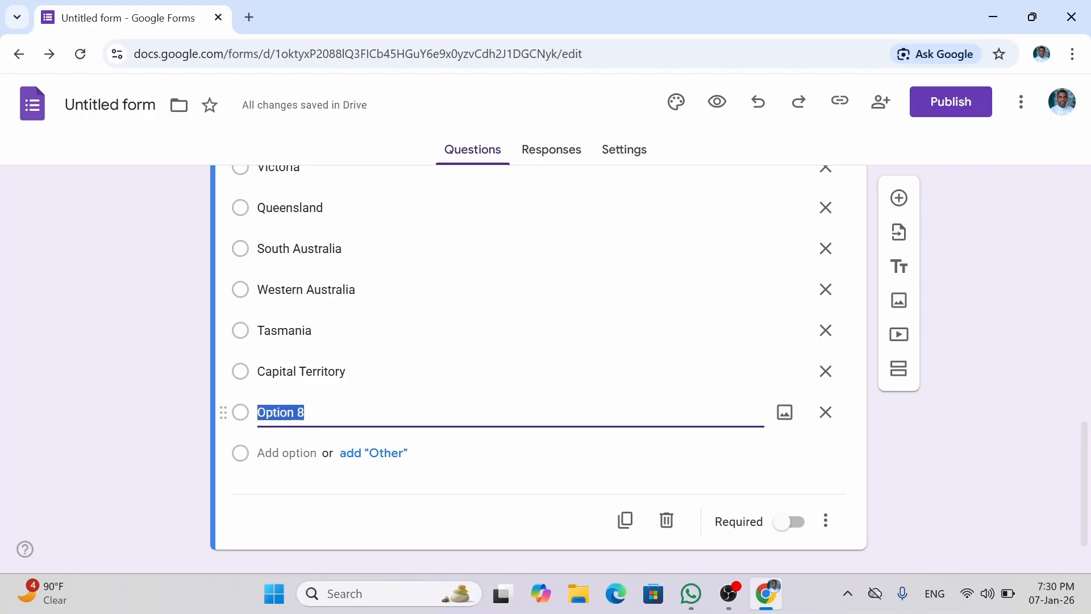
type("Noth")
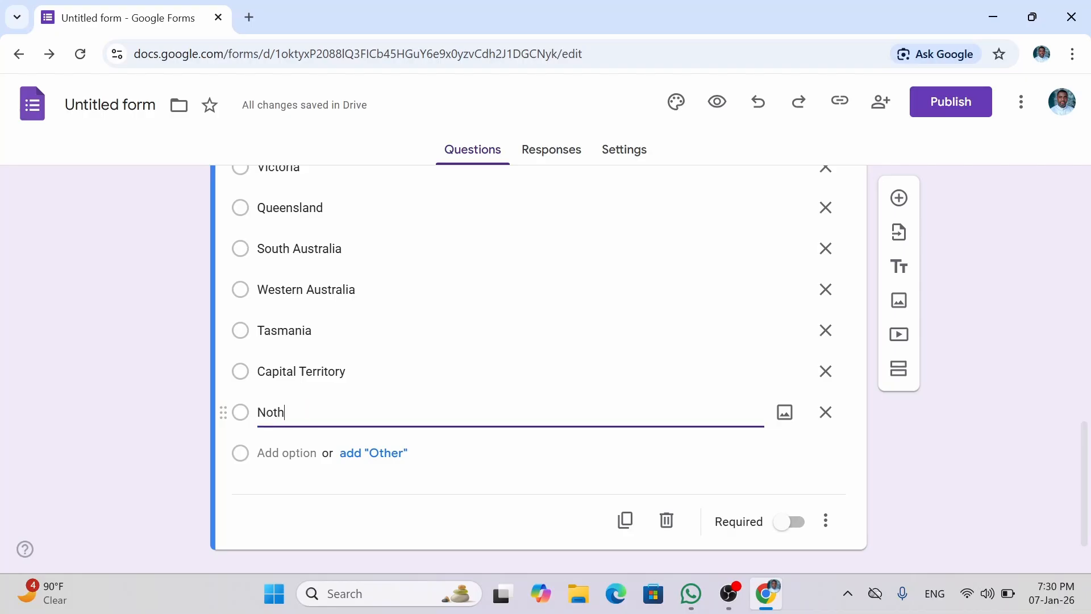
type("ern")
type("rn ")
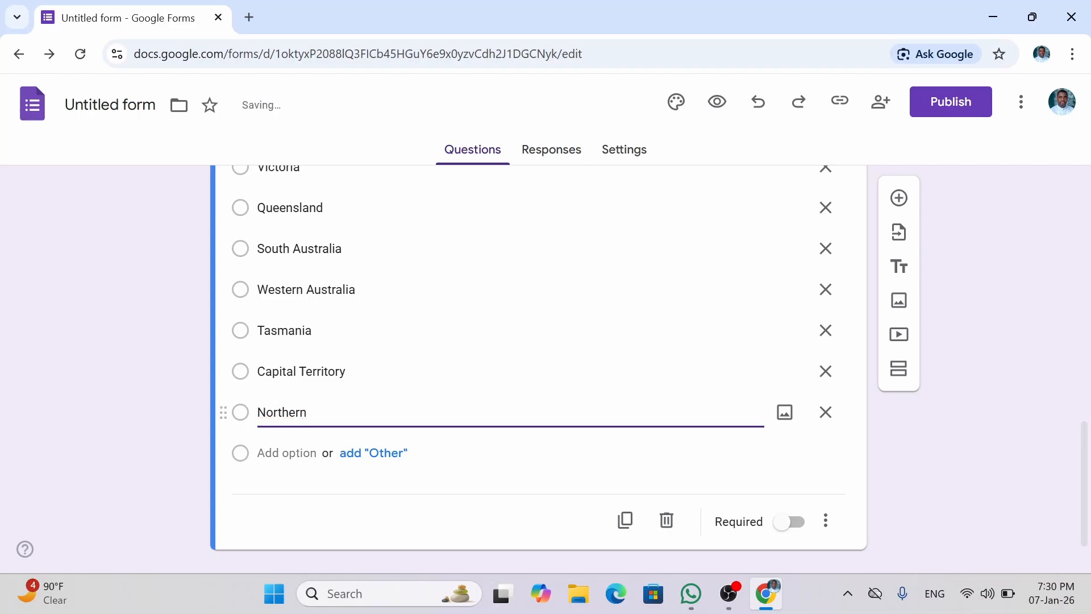
type("Territory")
left_click_drag(1089, 447, 1089, 469)
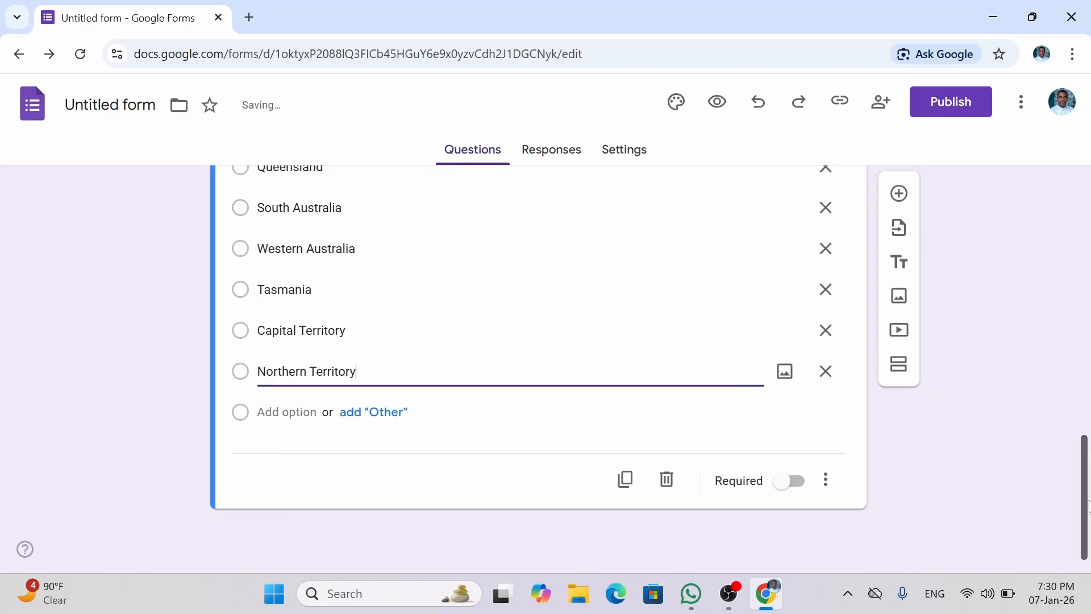
Make the question about the state of residence required
left_click(987, 523)
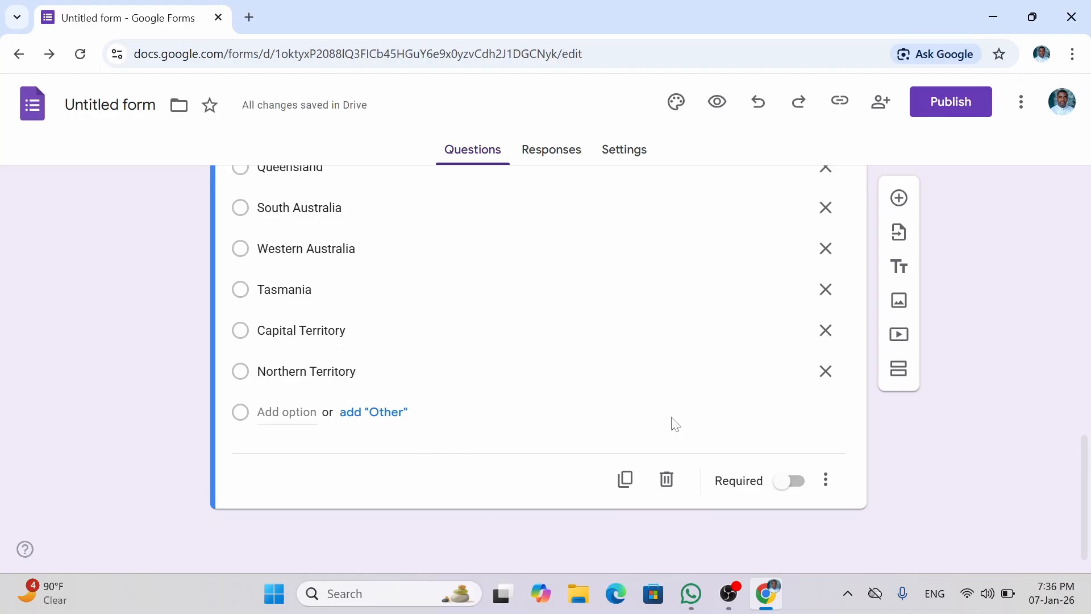
left_click_drag(1083, 496, 1078, 454)
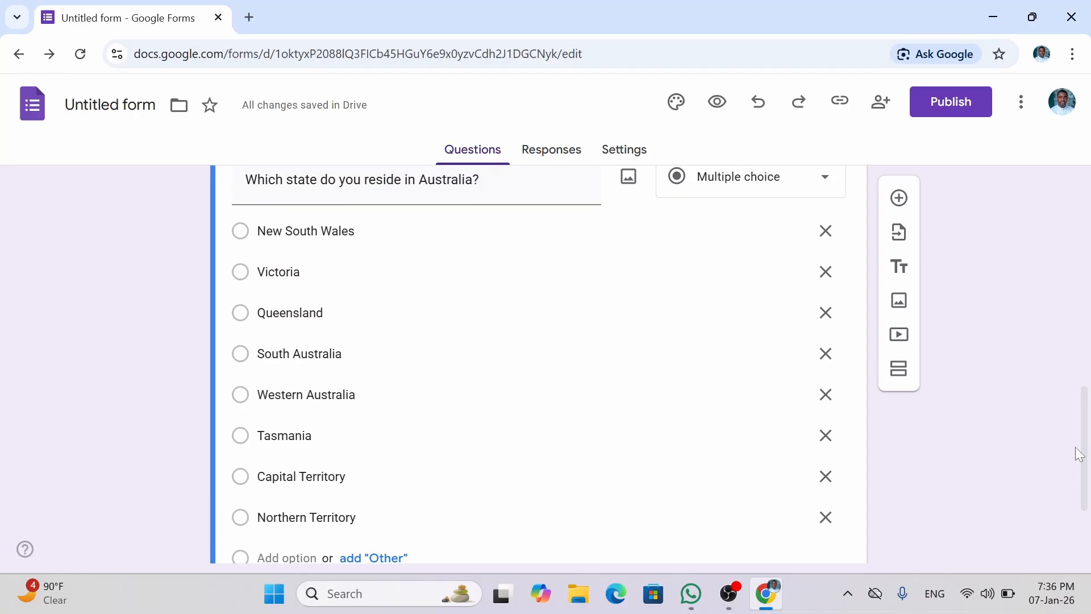
left_click_drag(1083, 455, 1084, 503)
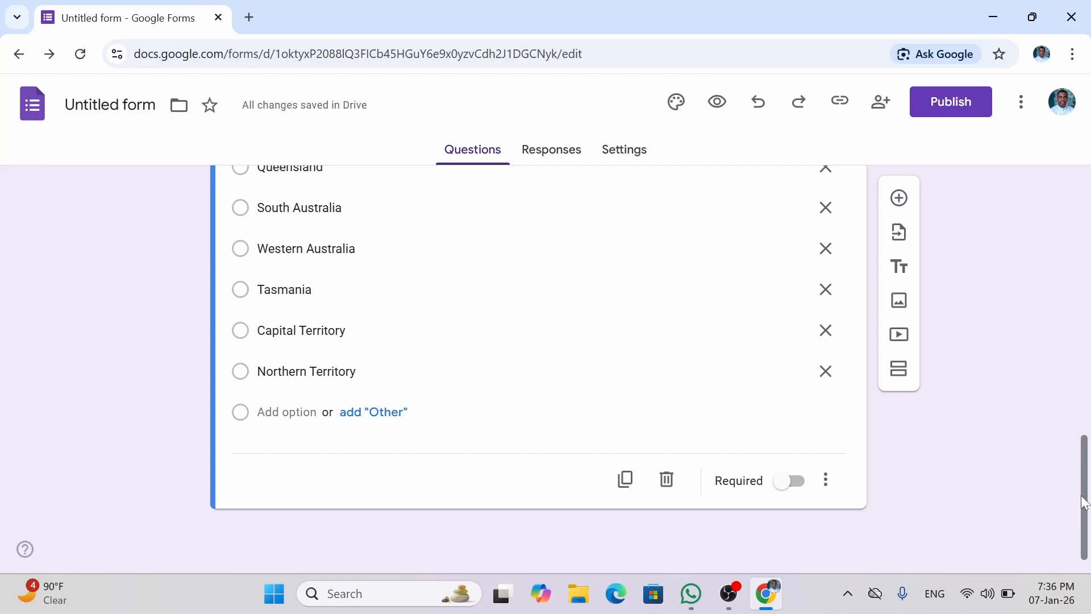
left_click(798, 488)
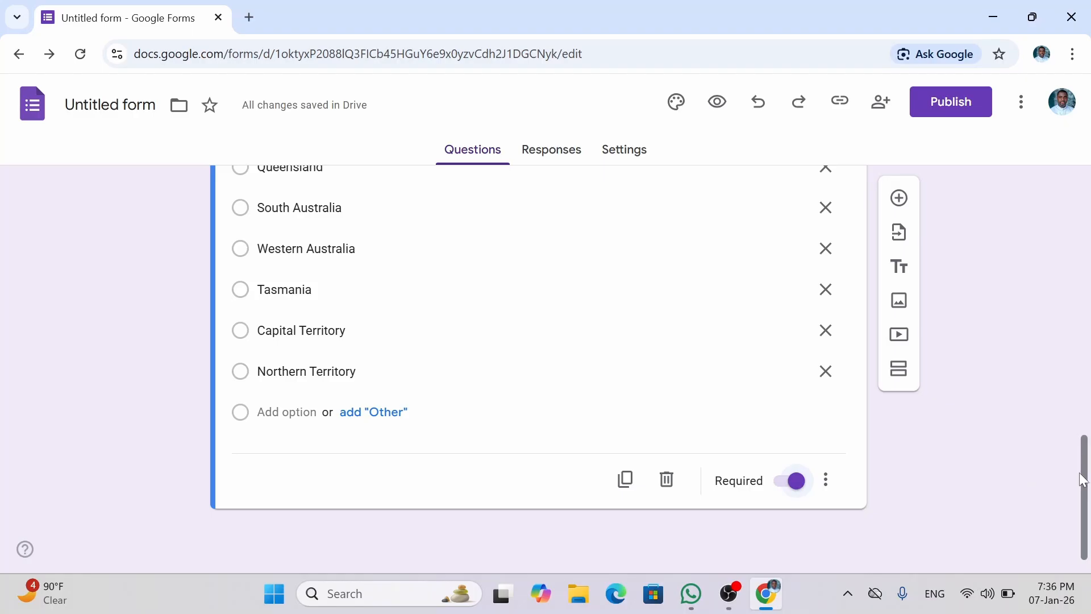
Review the First Name, Surname and state questions, leaving the Surname question in the first section selected
left_click_drag(1086, 482, 1087, 224)
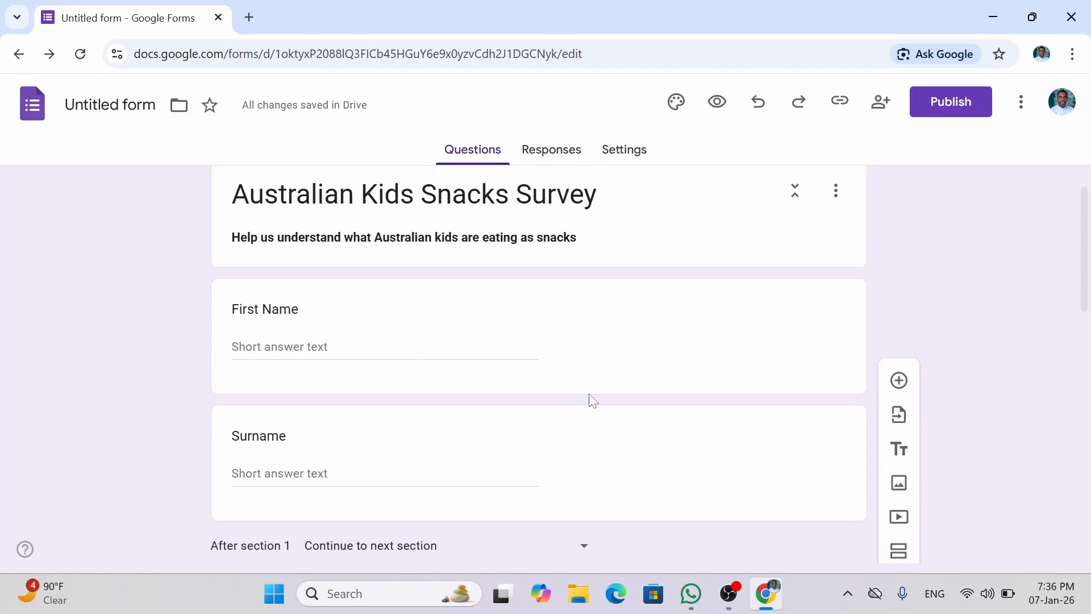
left_click(607, 373)
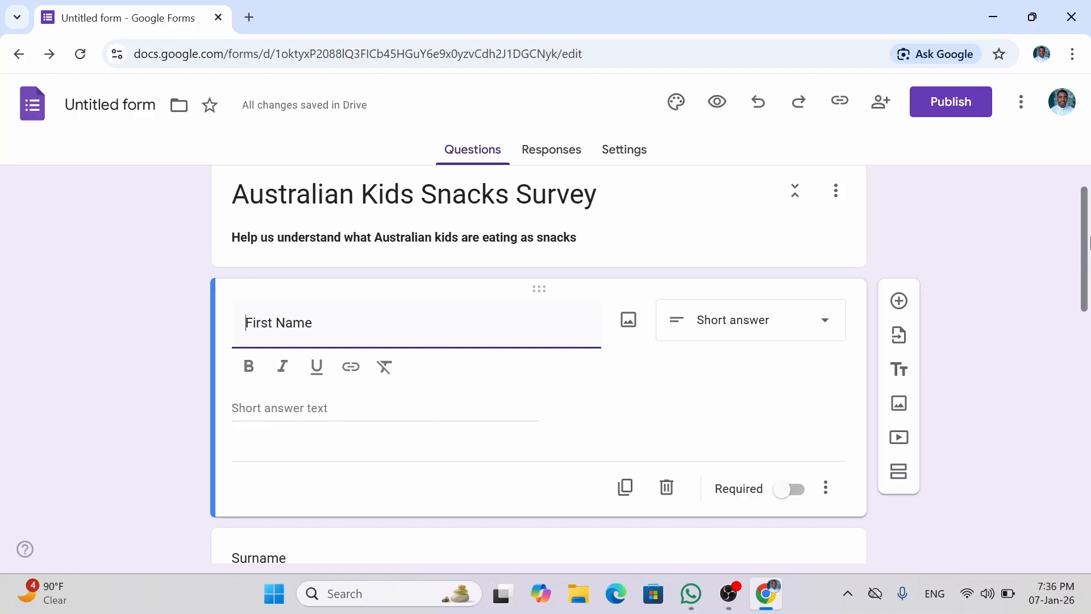
left_click_drag(1088, 264, 1088, 350)
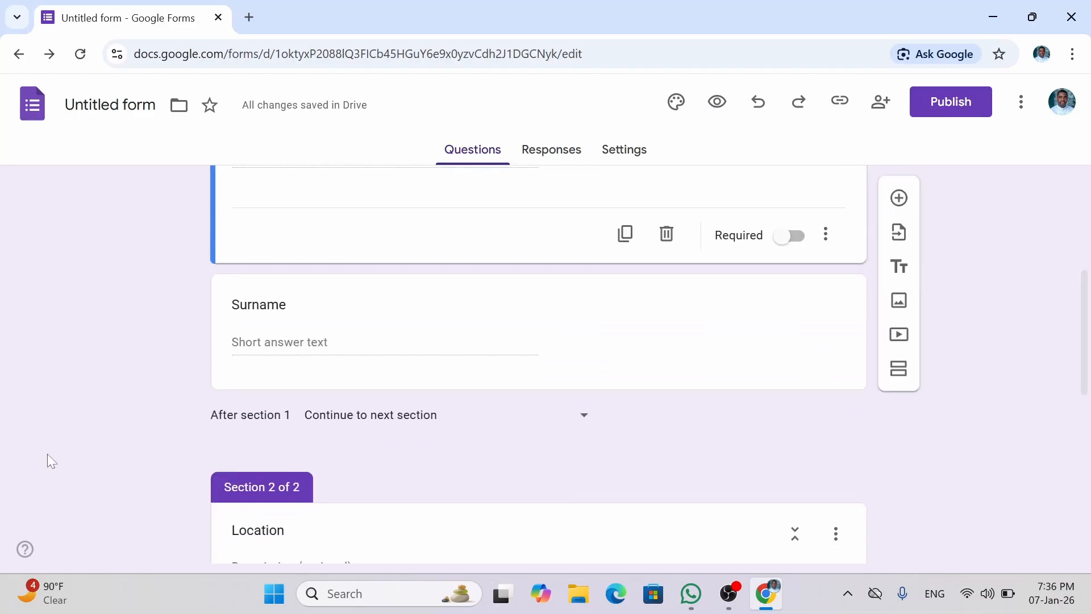
left_click(341, 370)
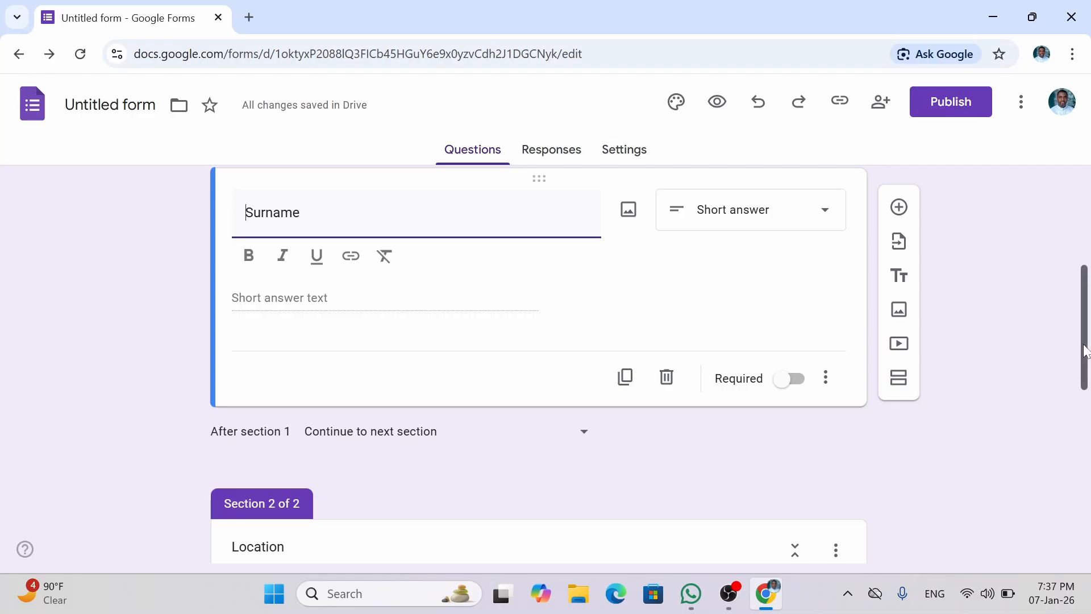
left_click_drag(1084, 349, 1086, 315)
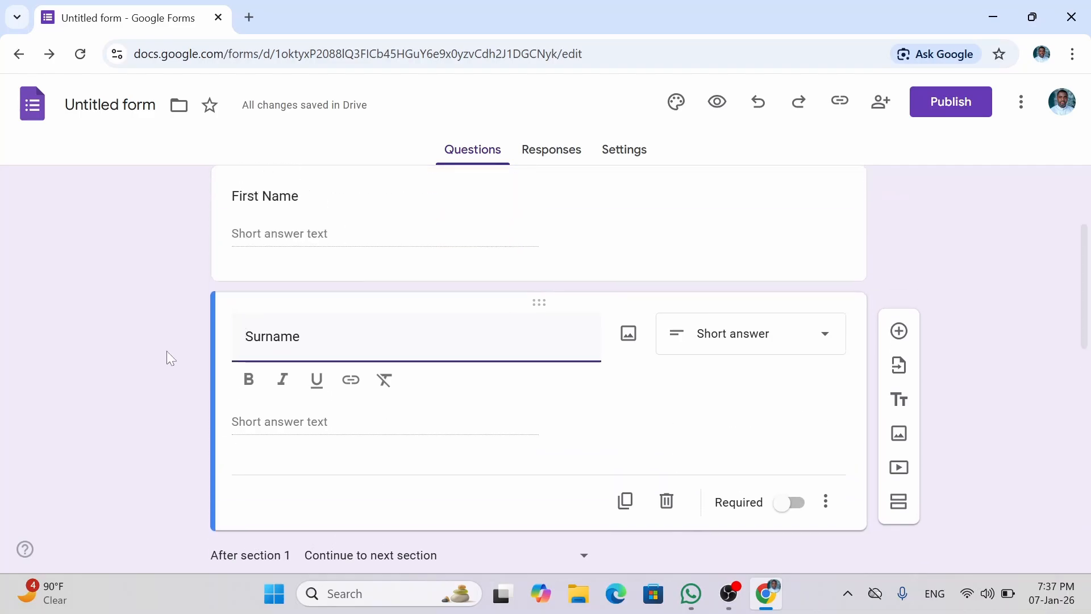
left_click(302, 234)
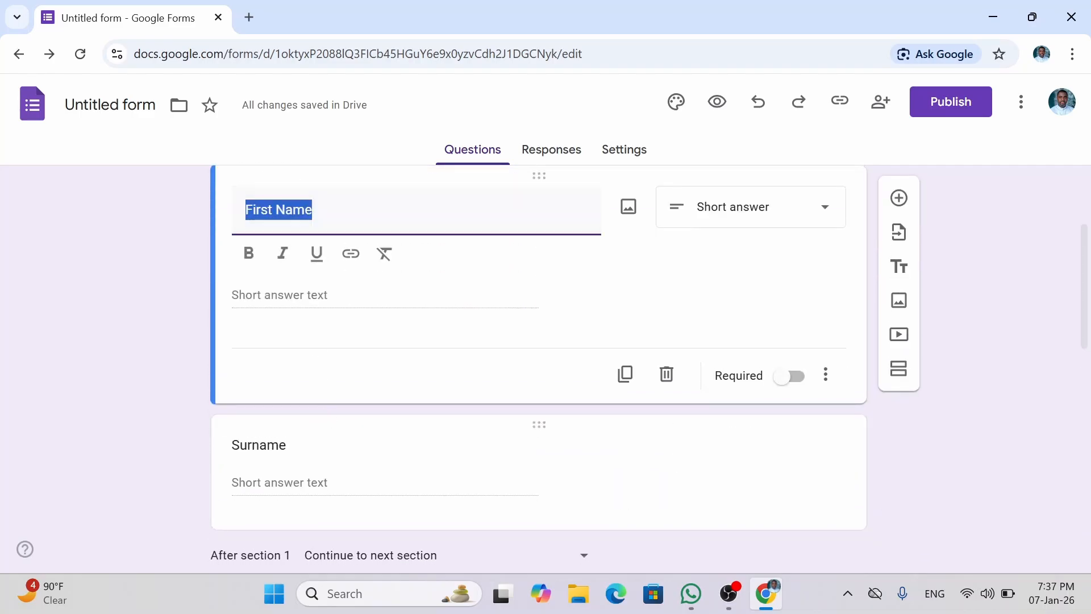
left_click(318, 435)
left_click(556, 442)
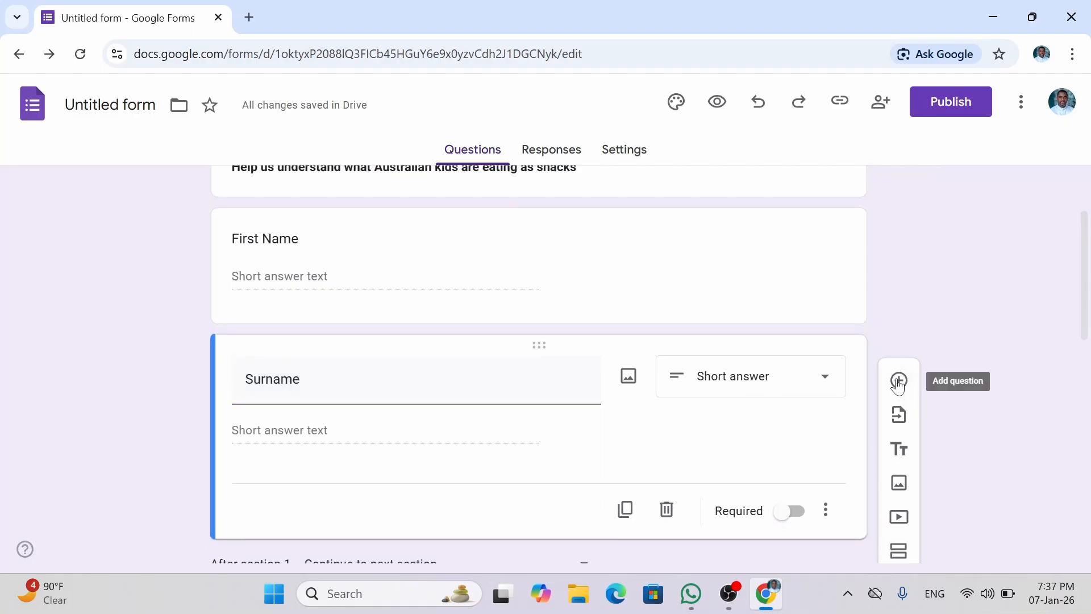
left_click_drag(1084, 280, 1082, 462)
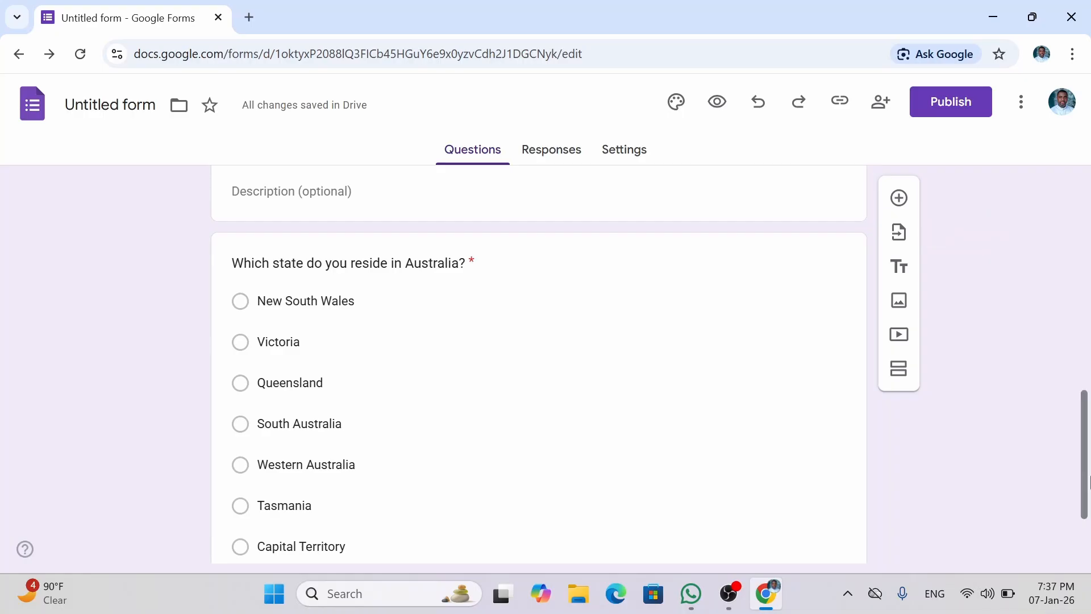
left_click_drag(1087, 480, 1082, 316)
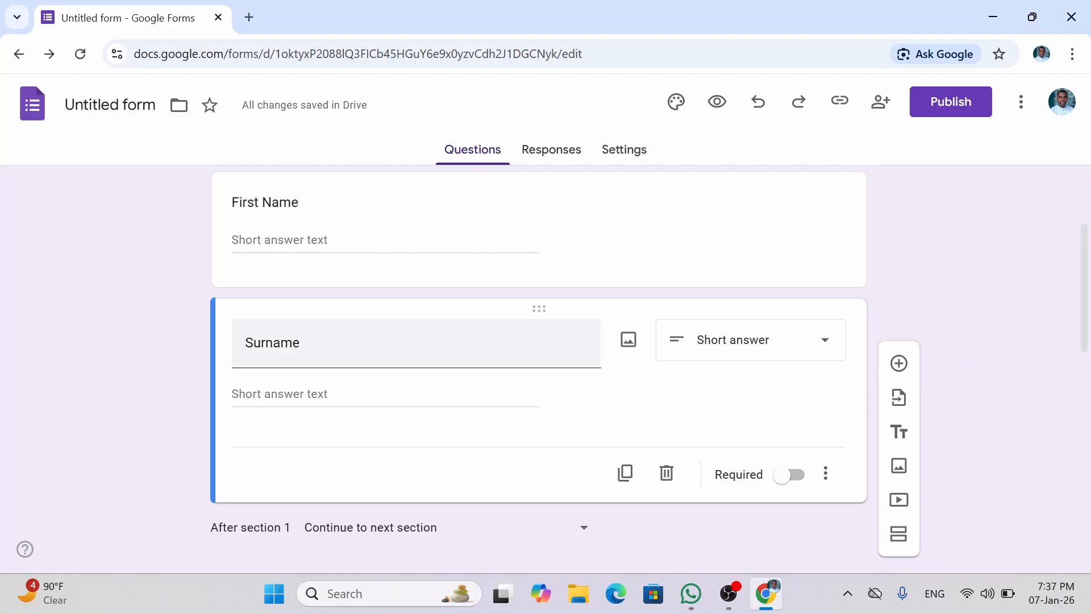
Add a multiple choice question titled "Age Bracket" below the Surname question
left_click(899, 366)
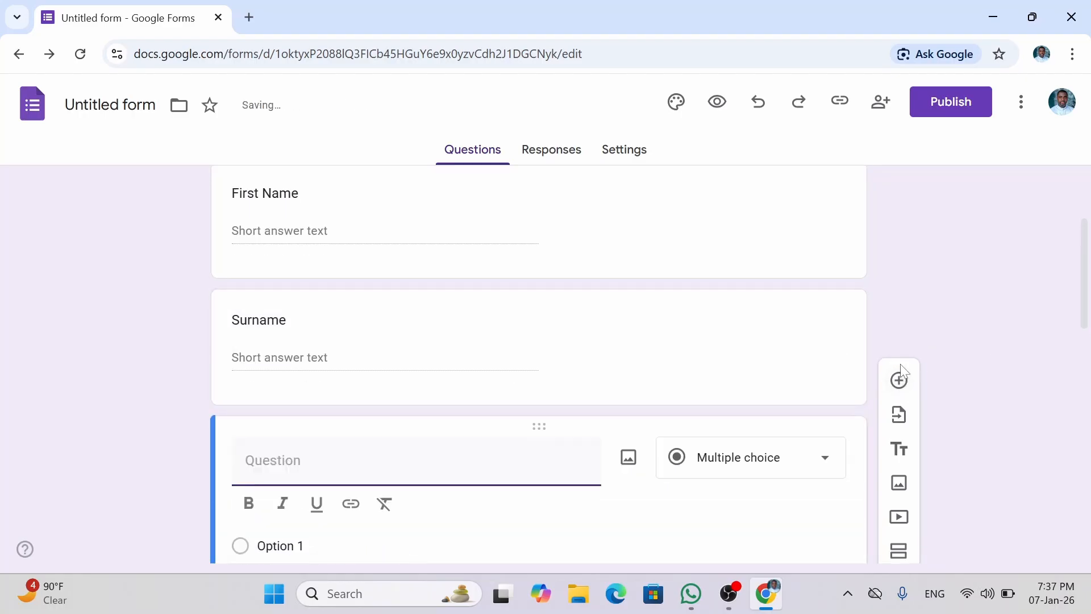
left_click_drag(1088, 299, 1088, 361)
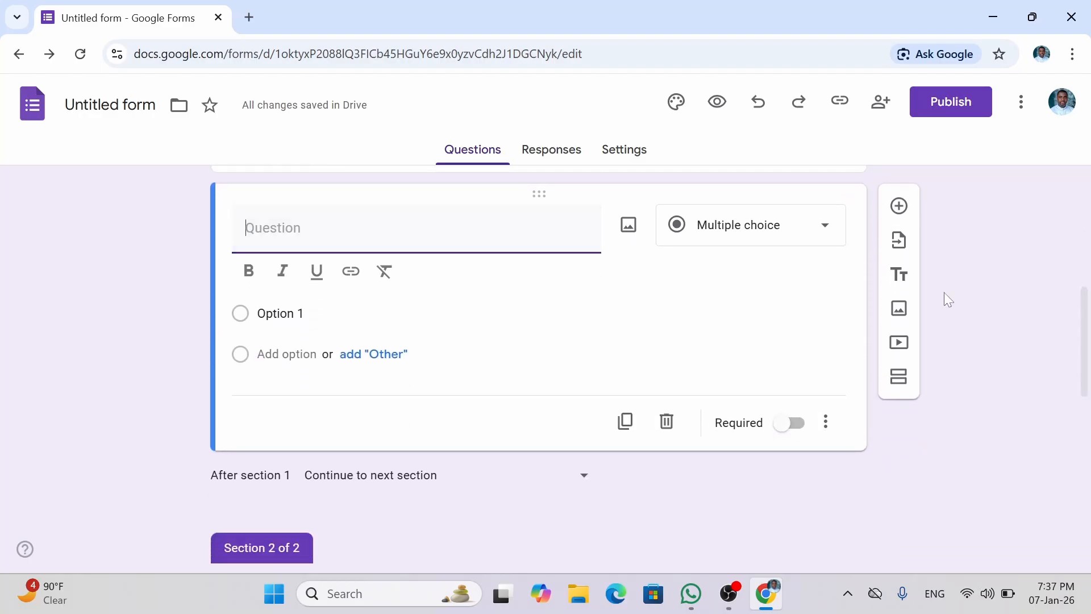
left_click_drag(1087, 362, 1086, 334)
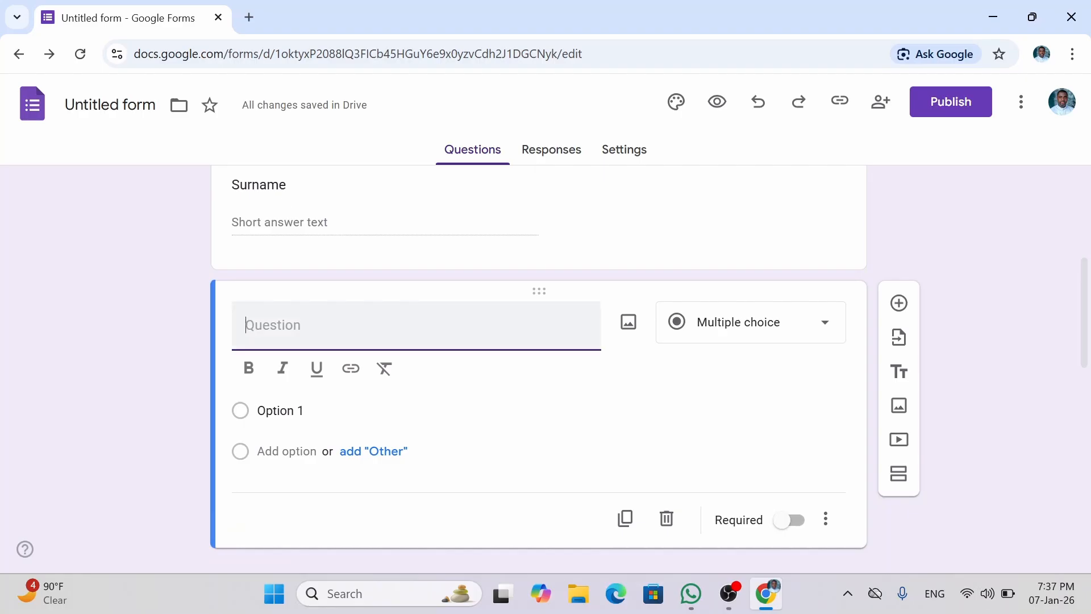
type("Ag")
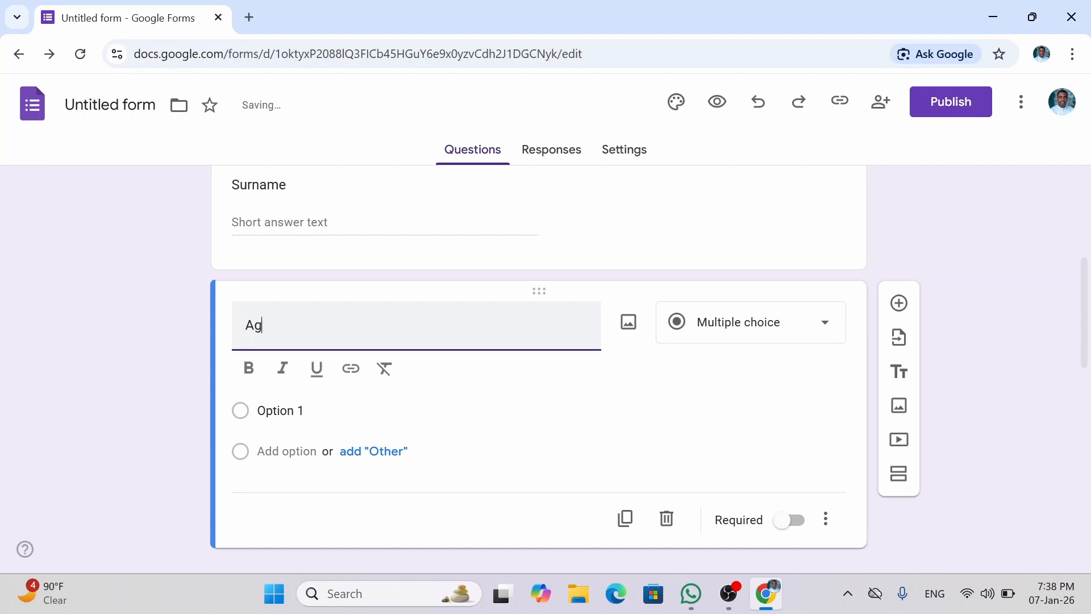
type("e B")
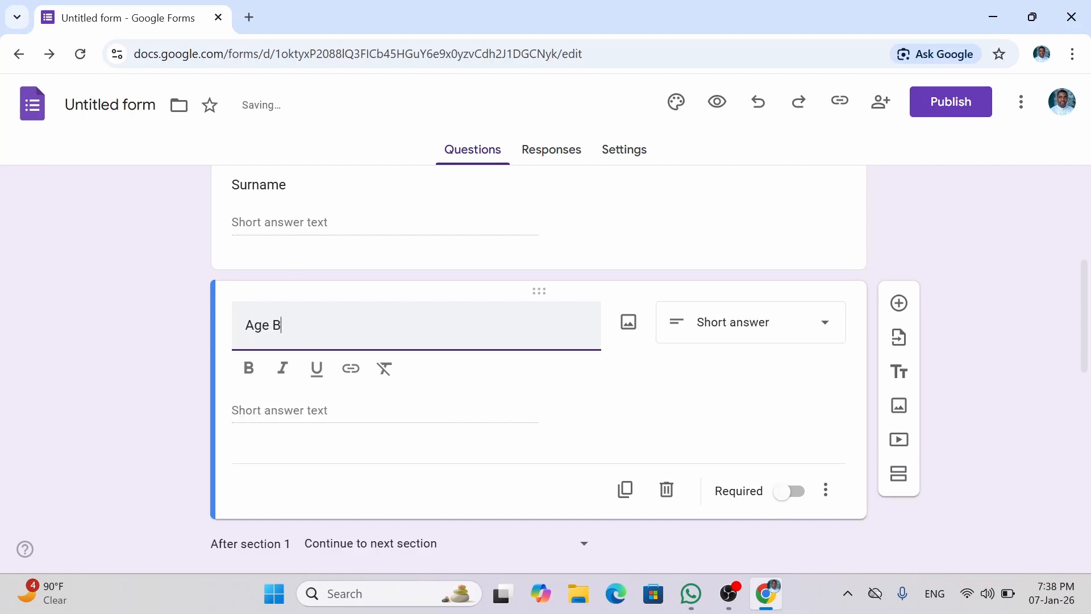
type("racket")
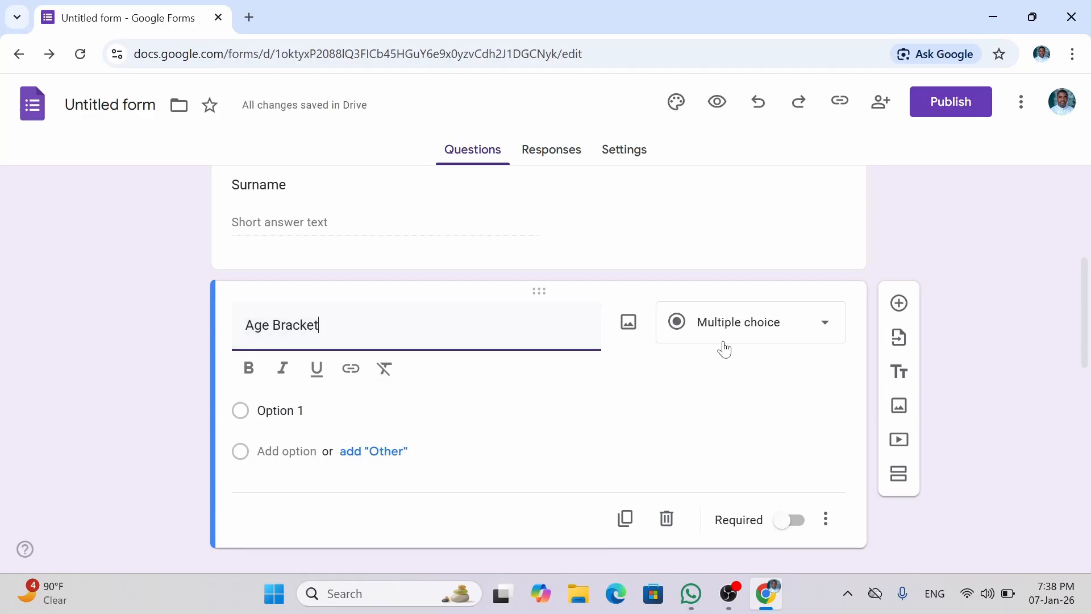
left_click(739, 328)
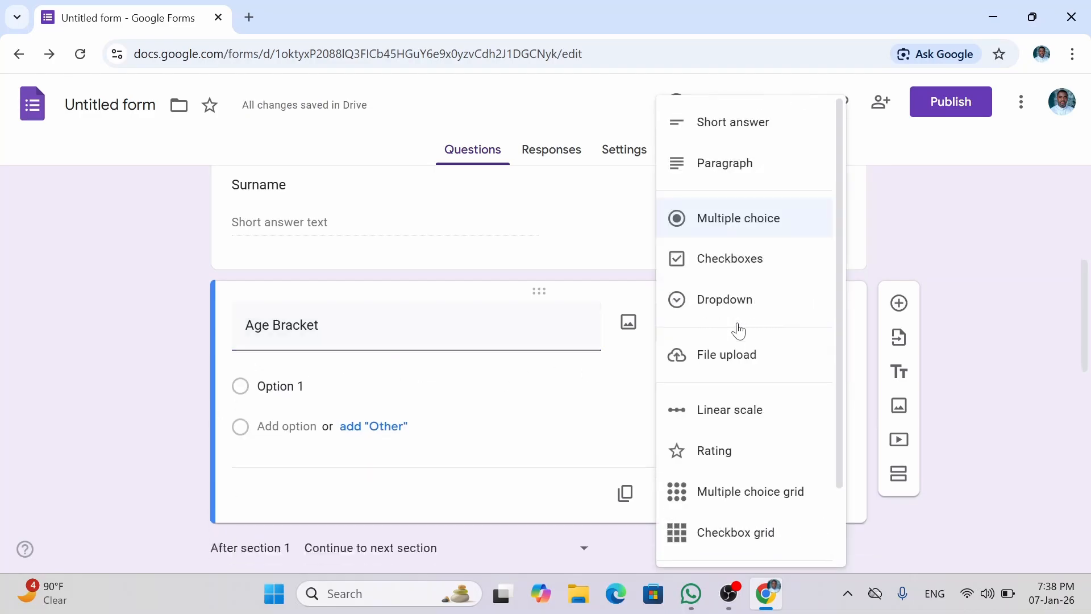
left_click(723, 232)
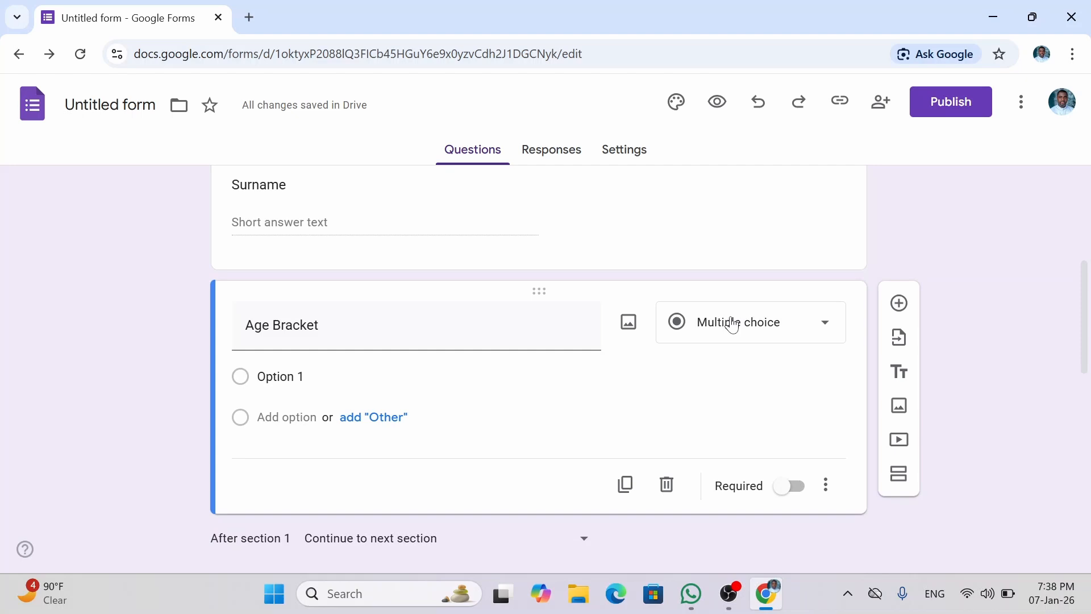
Enter "4 - 7 years" and "8 - 10 years" as the first two options of the Age Bracket question
left_click(331, 376)
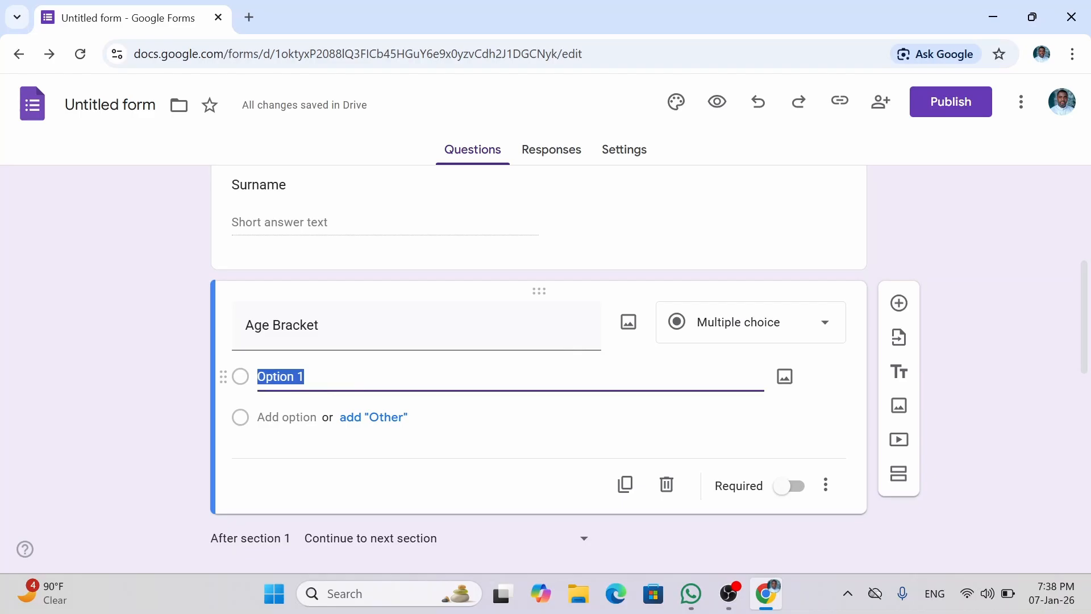
type("4")
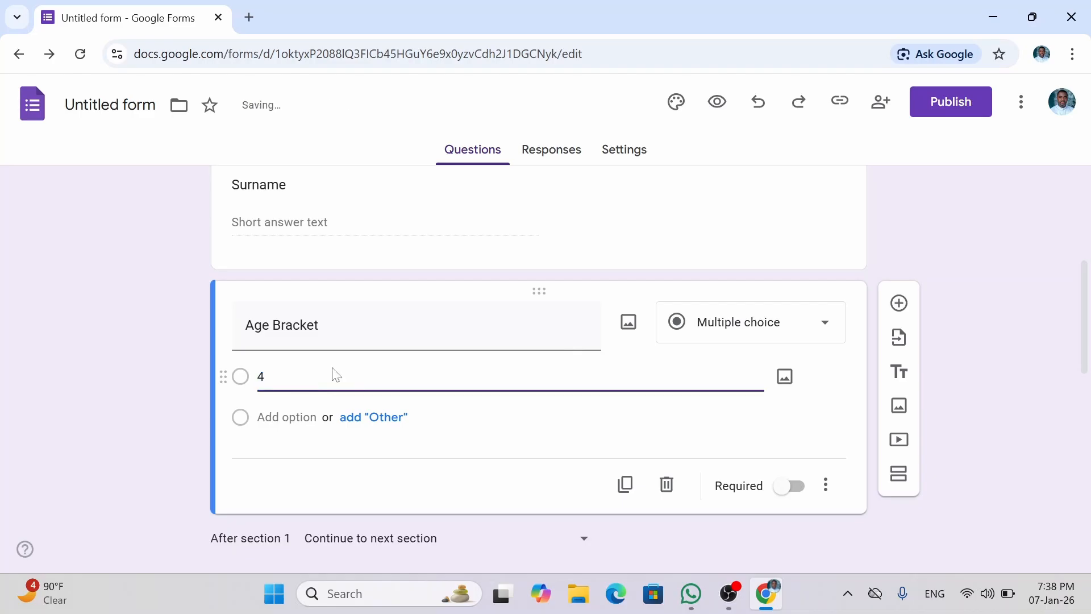
type(" -")
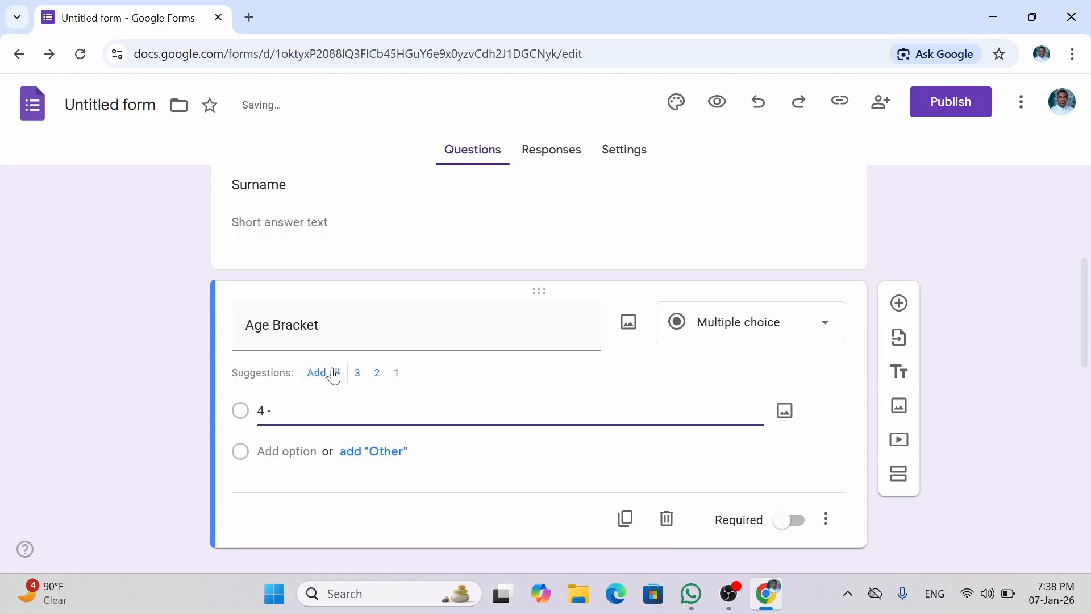
type(" 7 years")
left_click(301, 451)
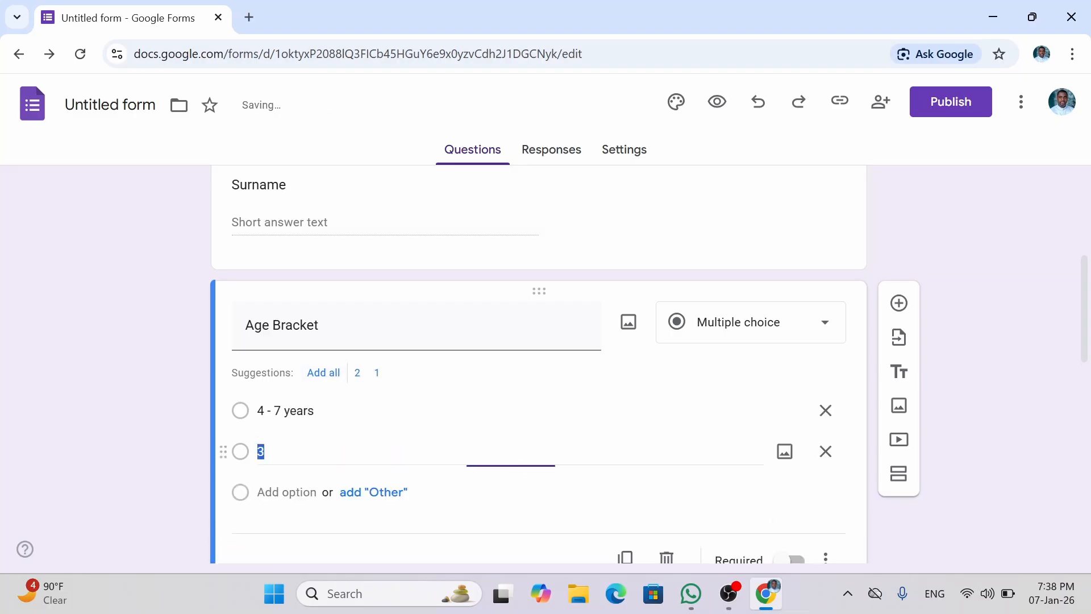
key("BackSpace")
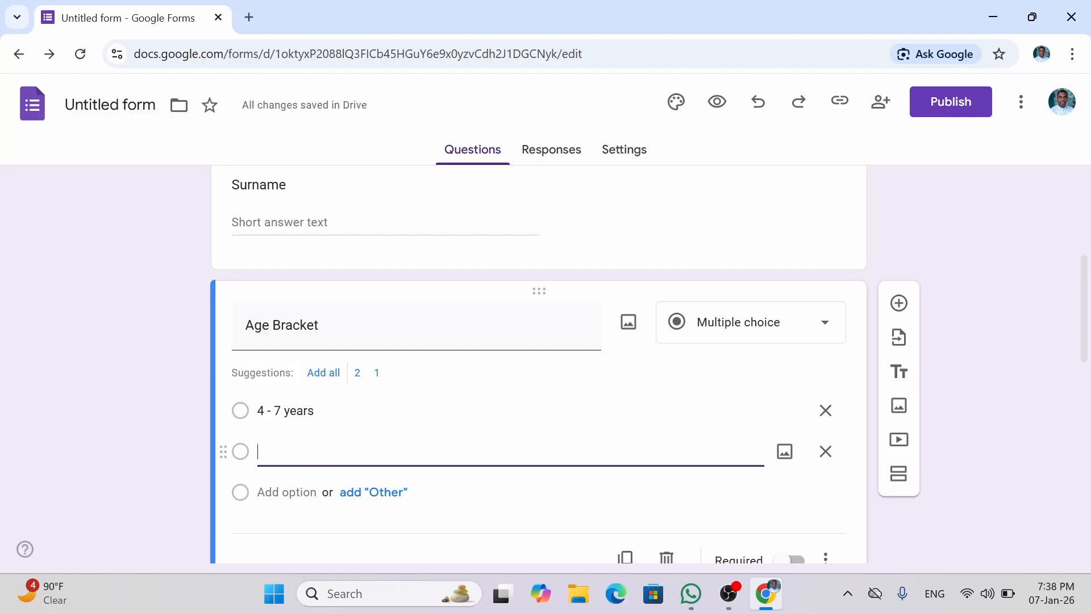
type("8 - 1")
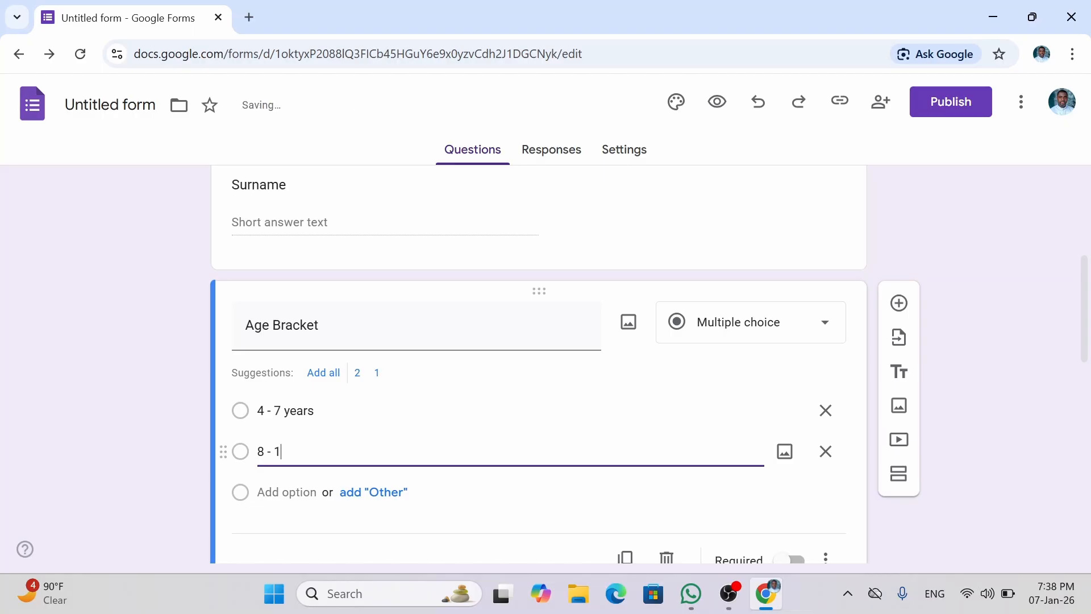
type("0 years")
Add "11 - 13 years" and "14 - 18 years" as the third and fourth options of the Age Bracket question
left_click(284, 499)
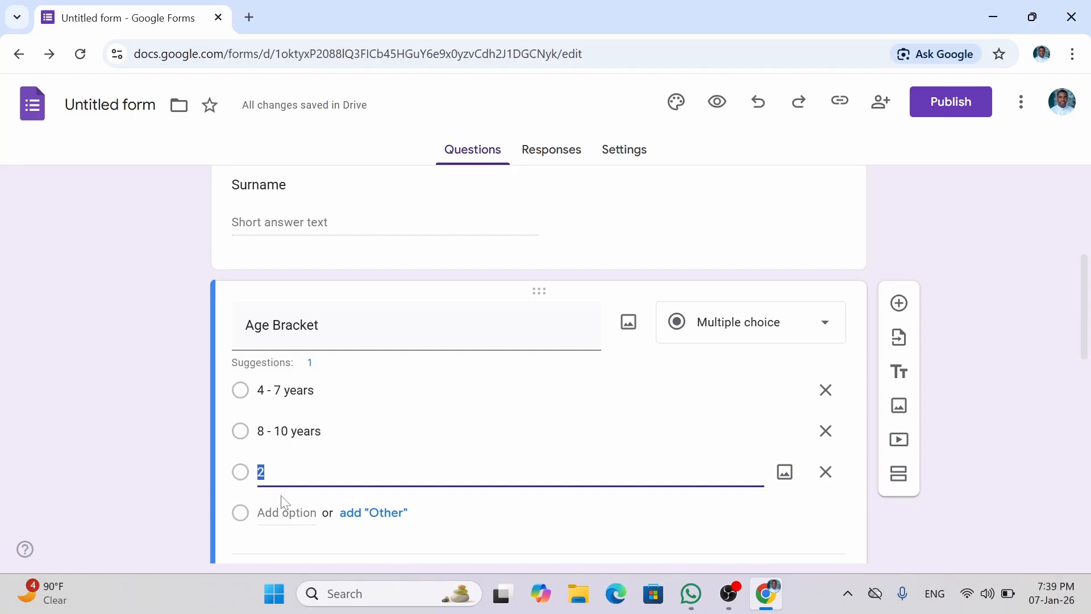
type("11 - 13")
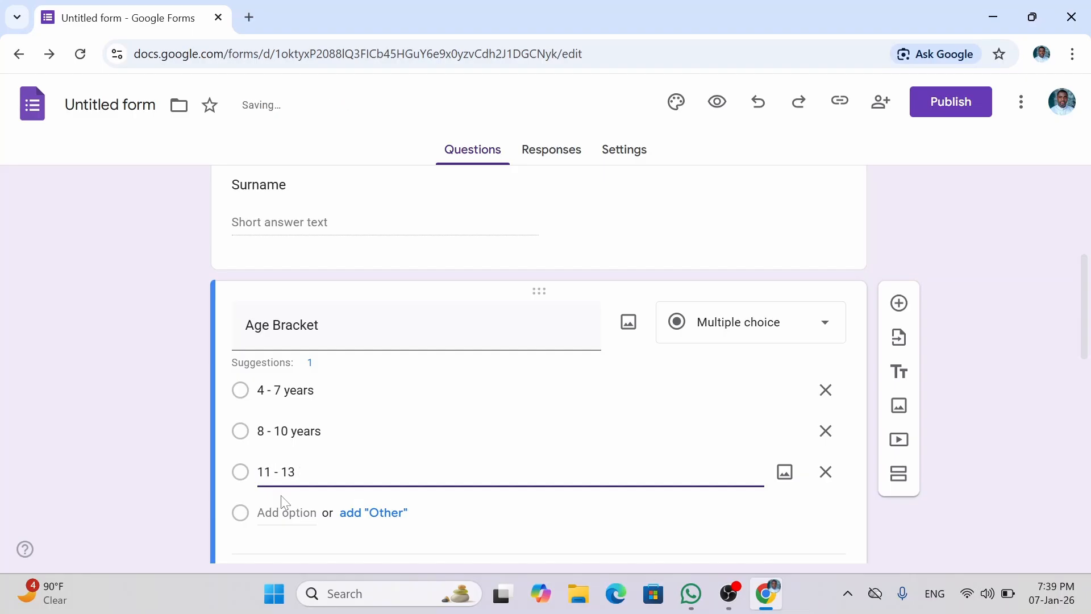
type(" years")
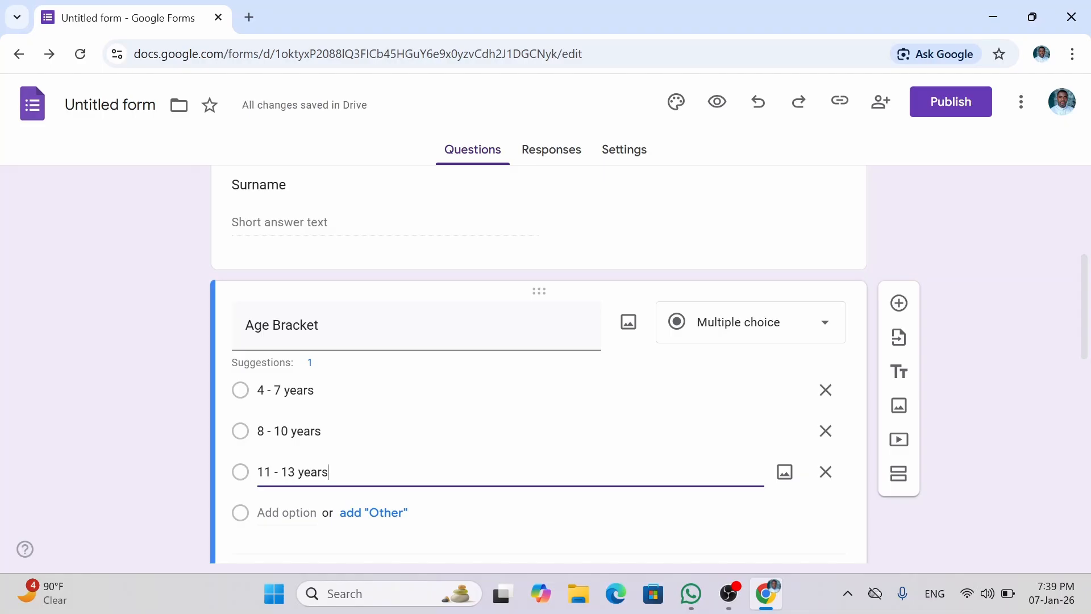
left_click(284, 503)
type("1")
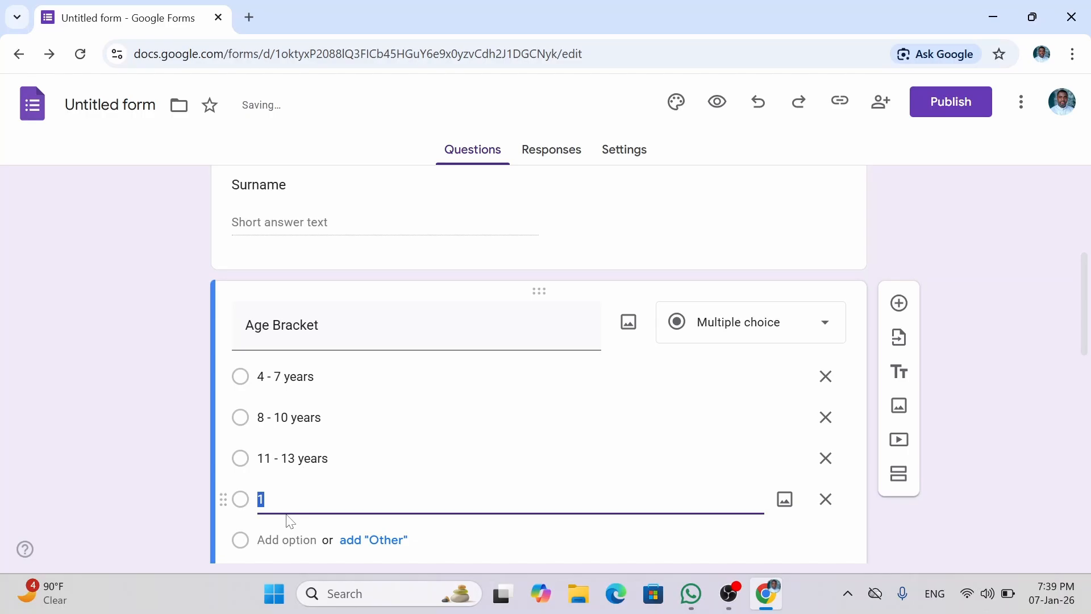
type("4 - 18 years")
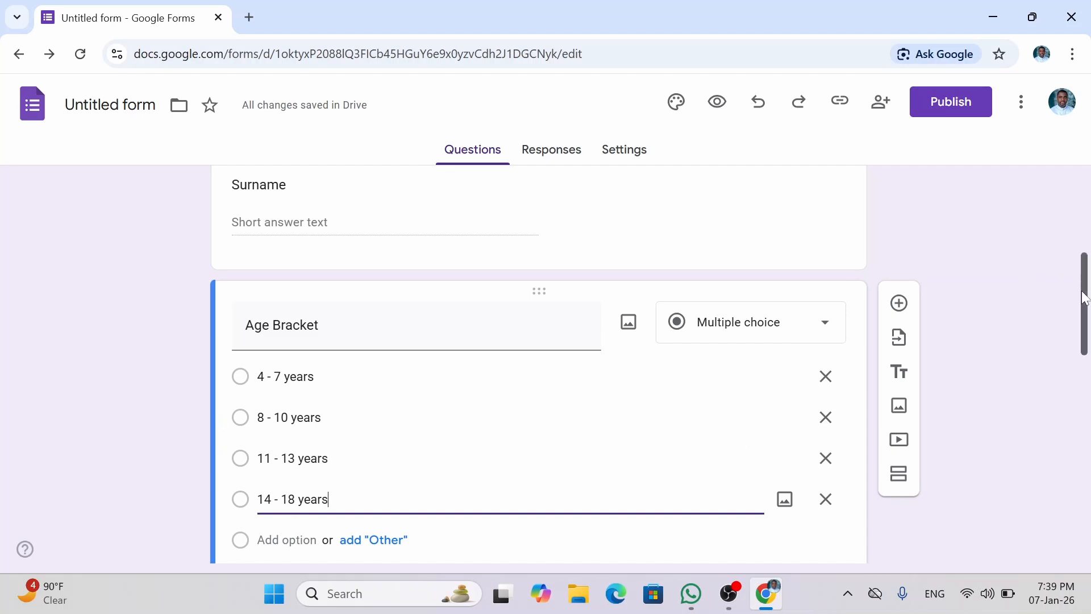
Make the Age Bracket question required and add a new blank question below it
left_click_drag(1083, 298, 1083, 340)
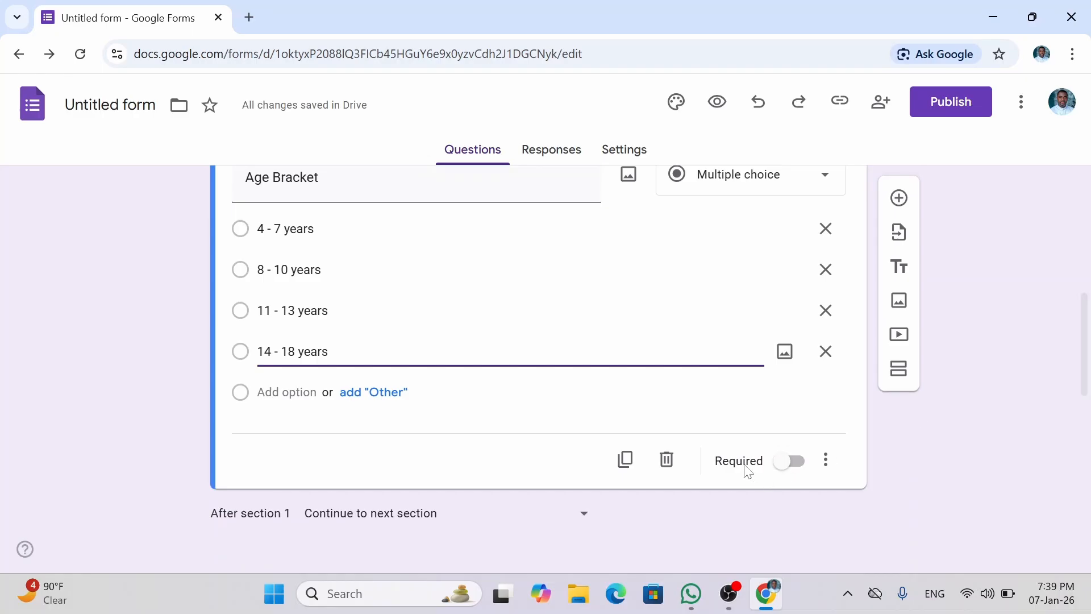
left_click(801, 465)
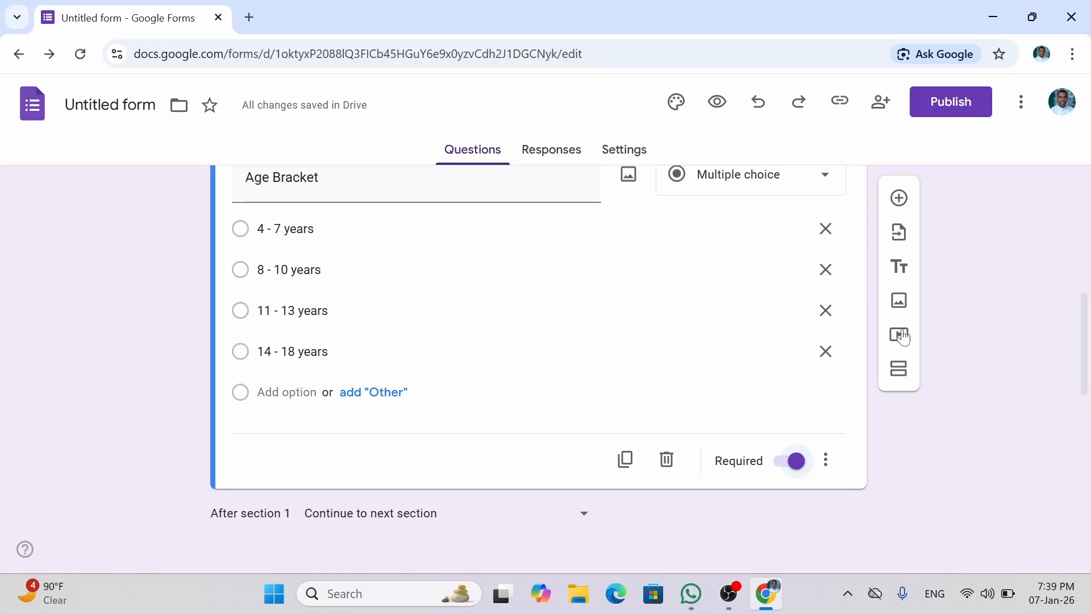
left_click(900, 199)
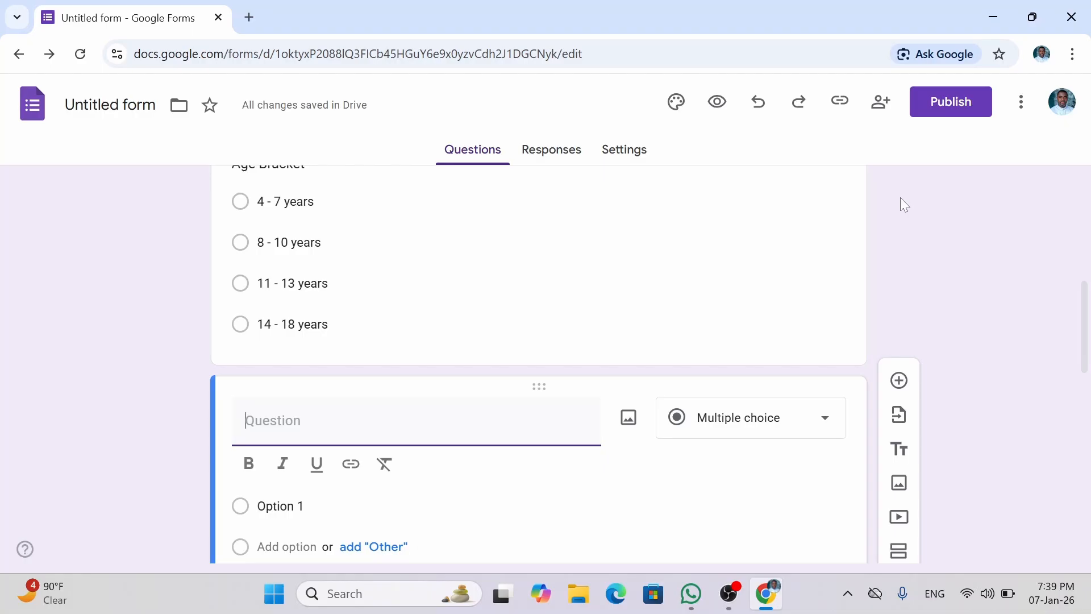
Title the new blank question below Age Bracket "Gender"
type("Gender")
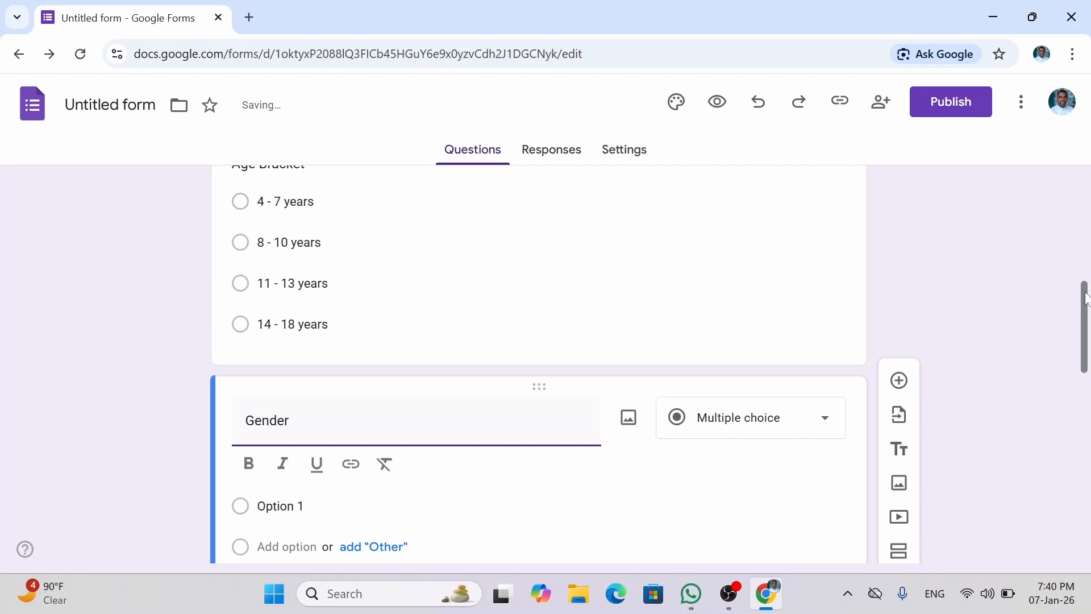
left_click_drag(1087, 290, 1087, 334)
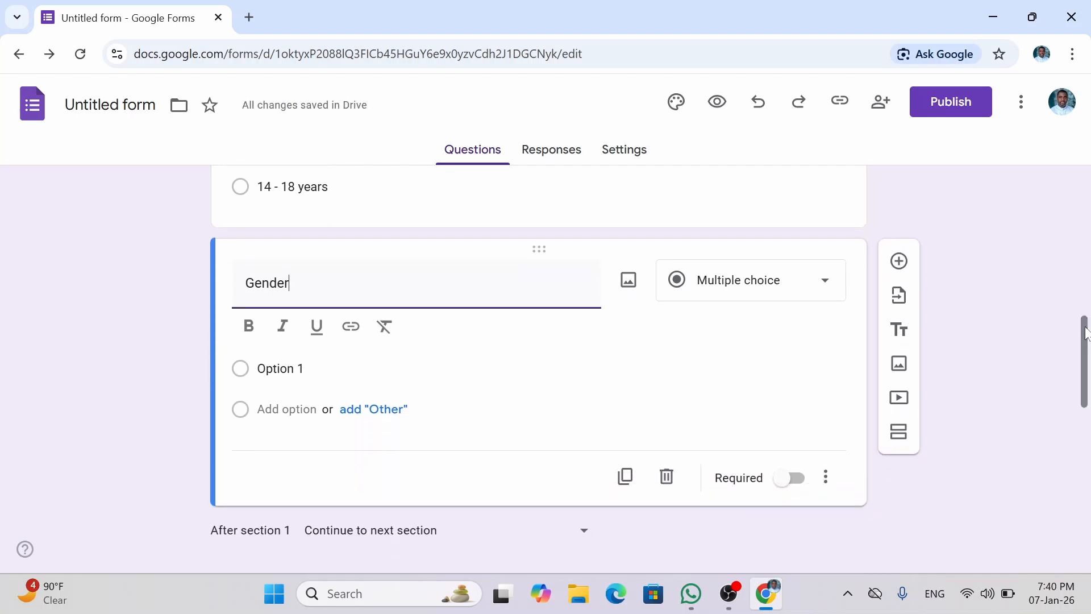
left_click(811, 303)
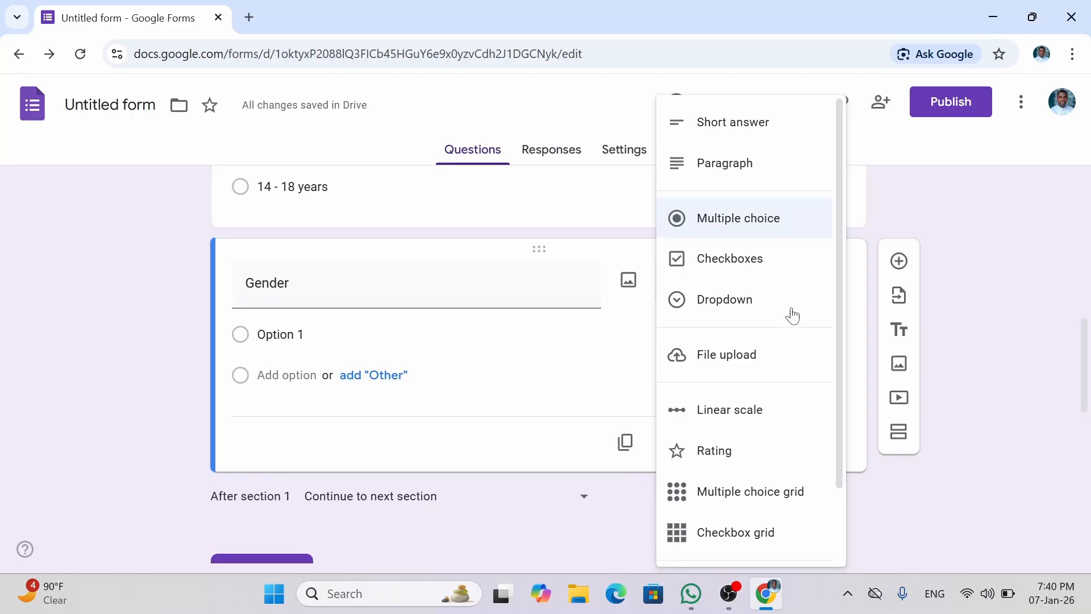
left_click(746, 315)
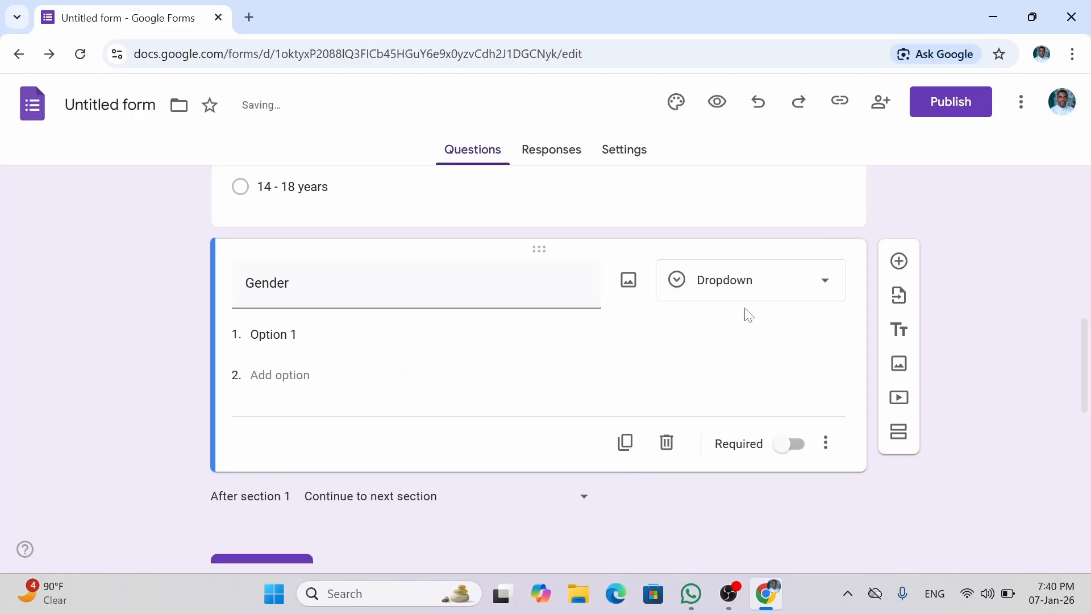
left_click(752, 293)
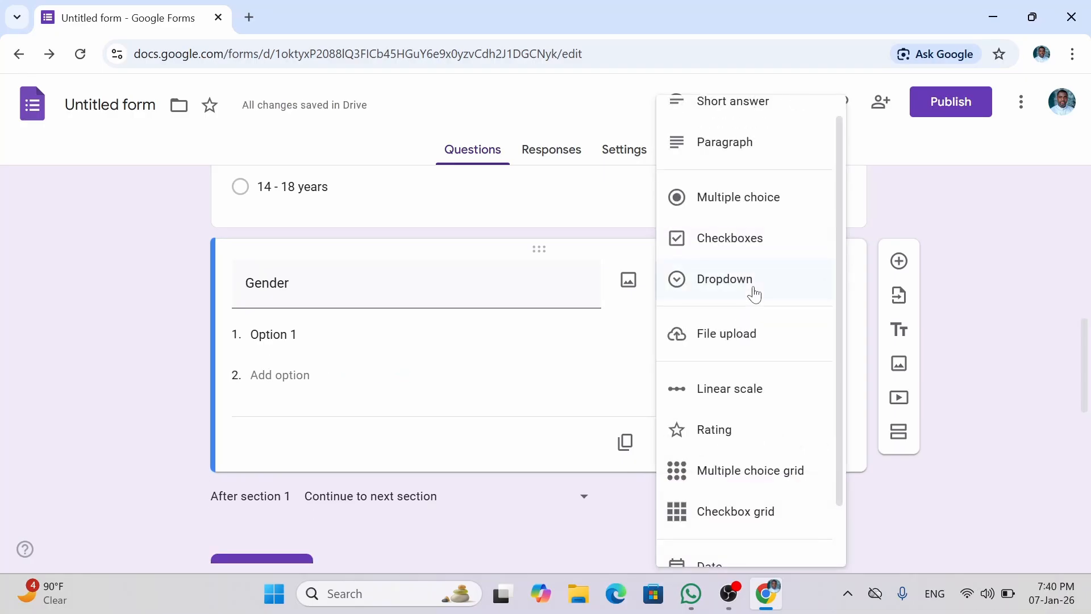
left_click(741, 218)
Enter "Male" and "Female" as the first two options of the Gender question
left_click(437, 335)
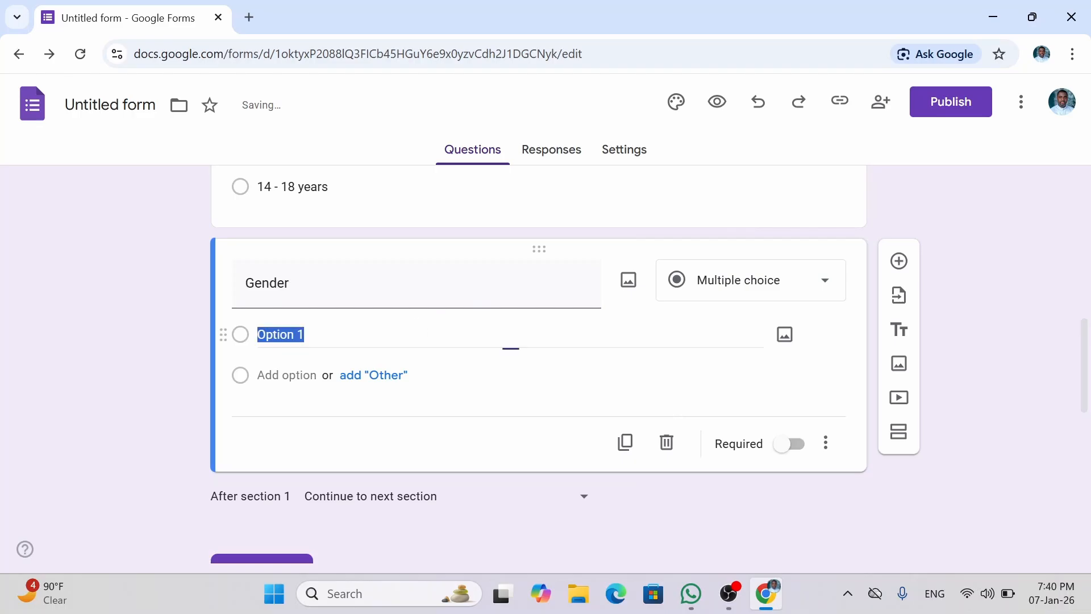
type("Male")
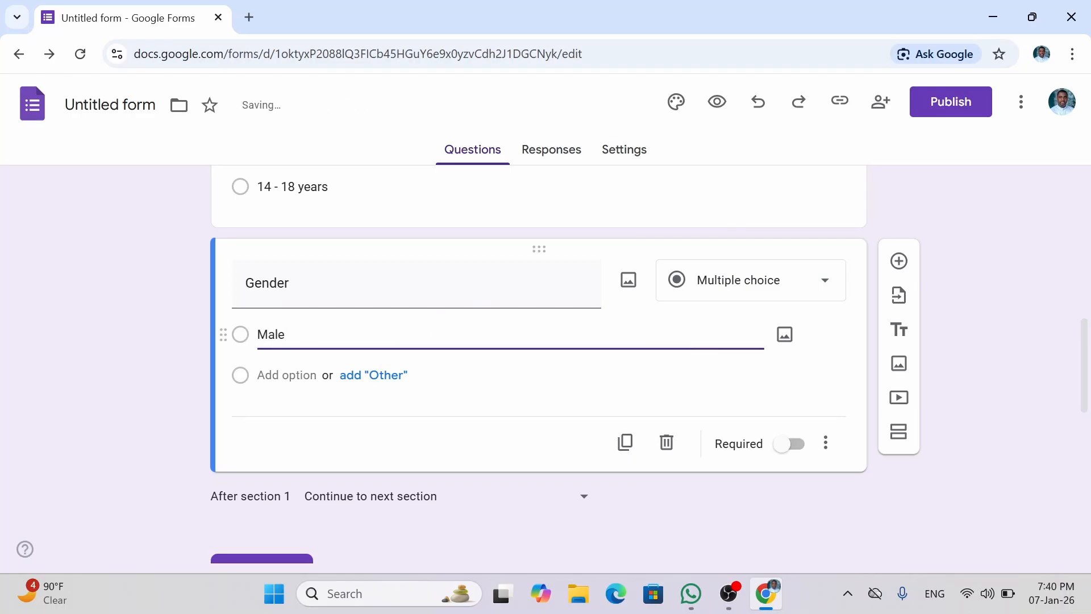
key("Return")
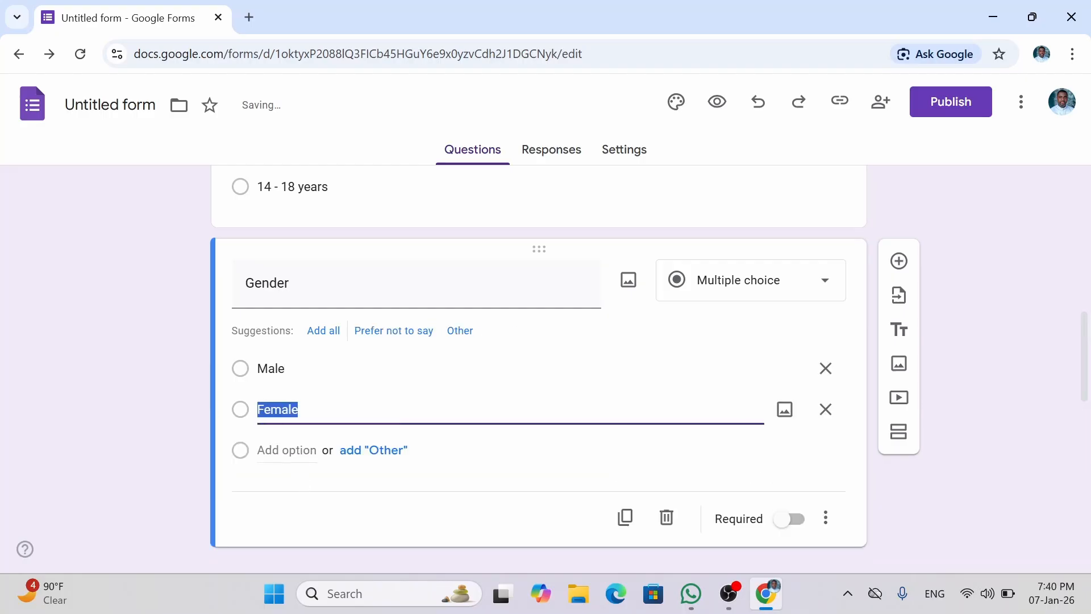
key("Return")
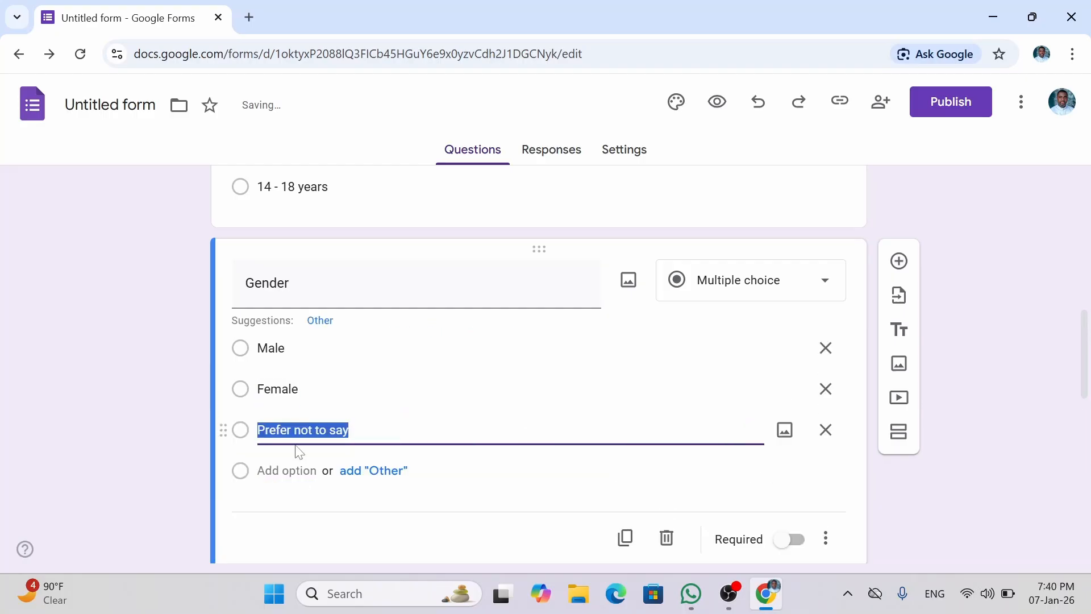
left_click(292, 470)
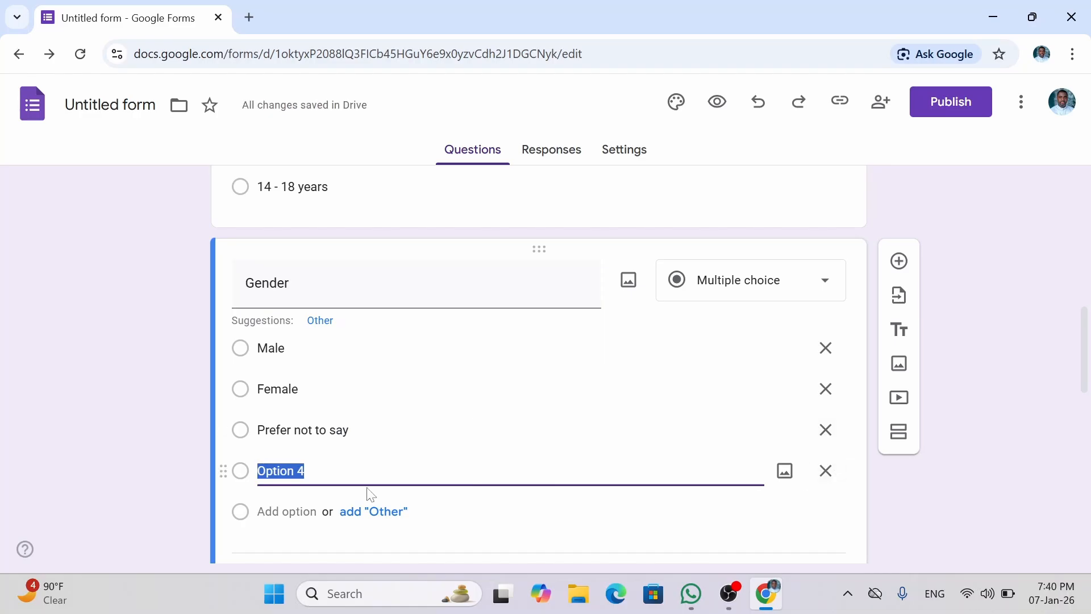
key("Return")
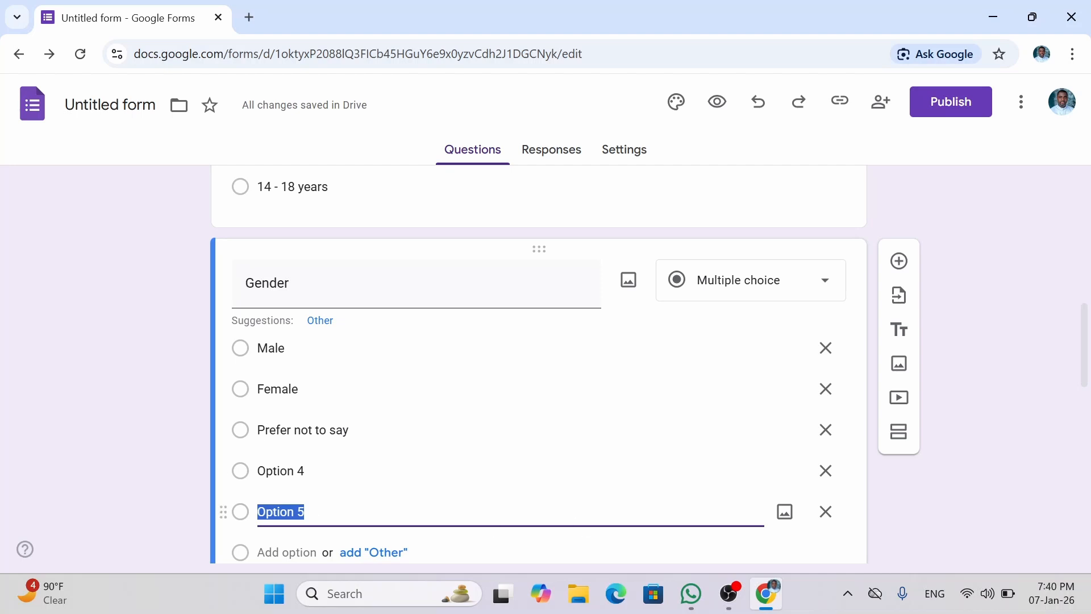
left_click(826, 512)
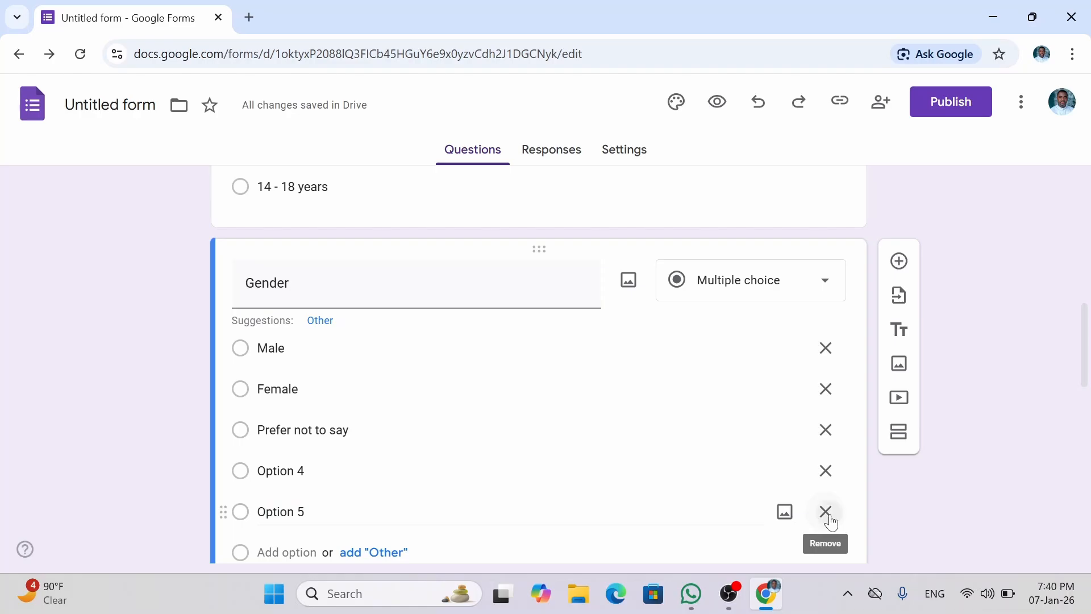
left_click(826, 472)
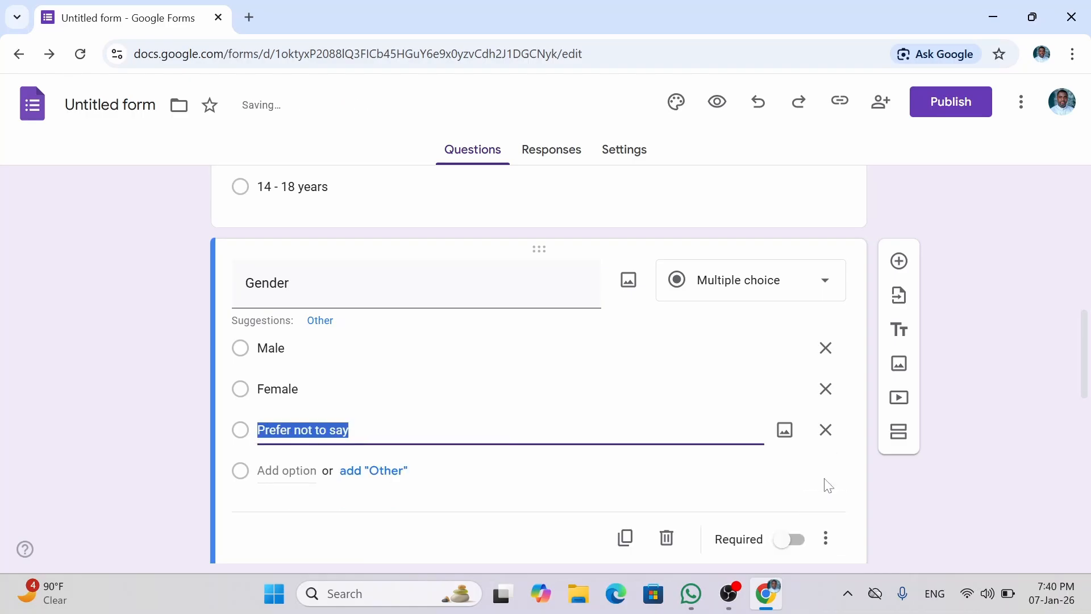
left_click(826, 429)
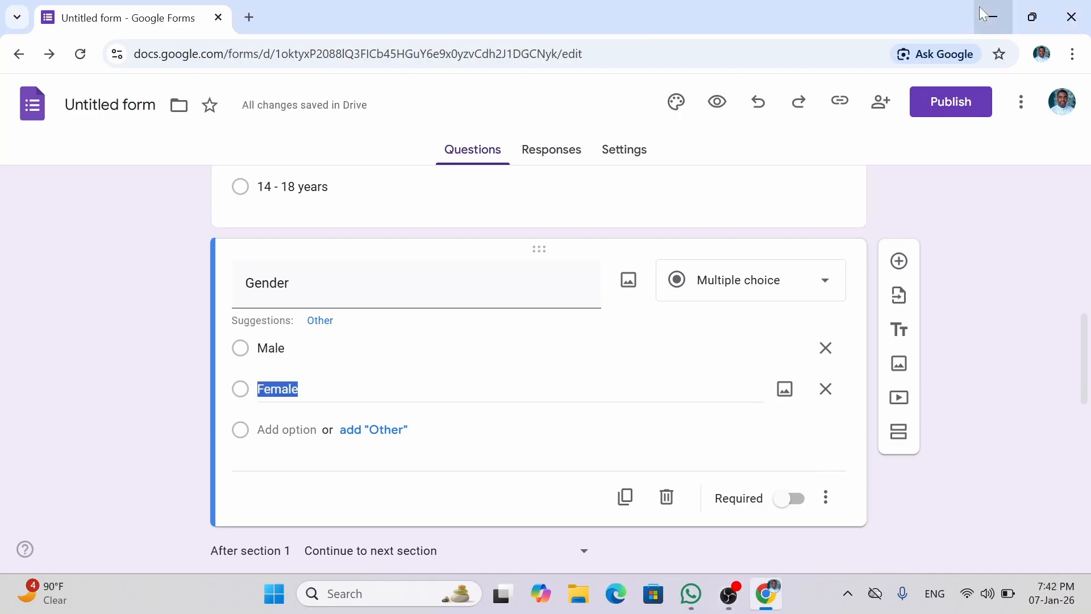
Add "Non-binary / Others" as the third option of the Gender question
left_click(295, 430)
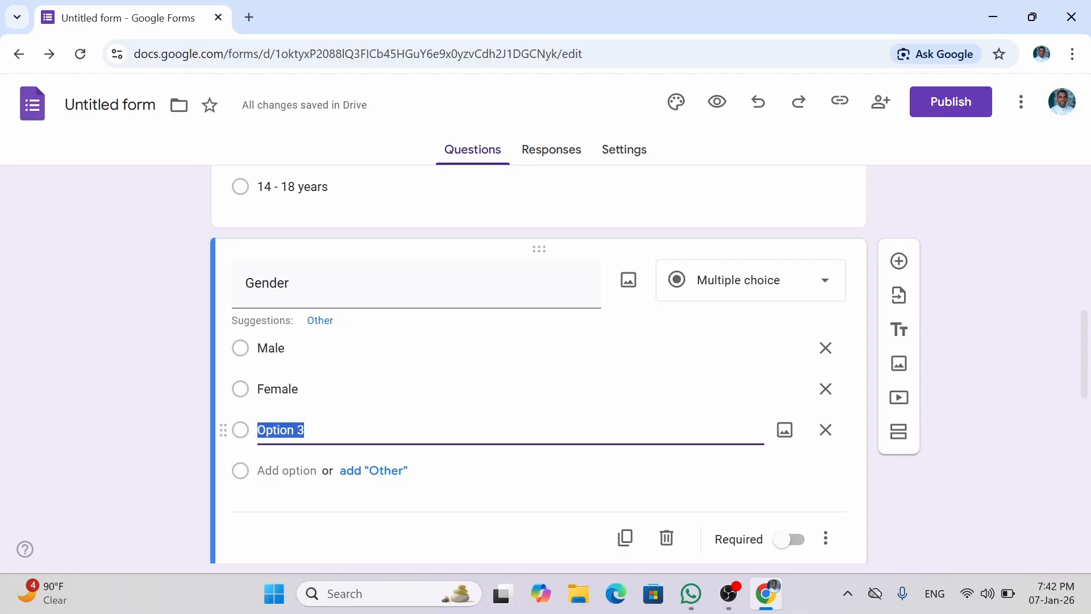
type("Non")
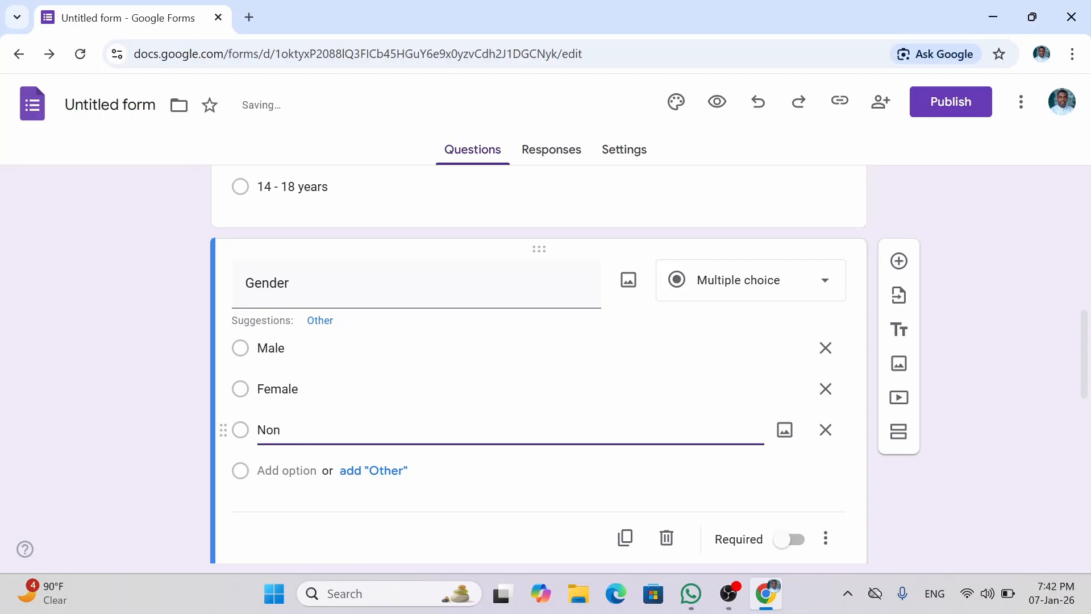
type("-bin")
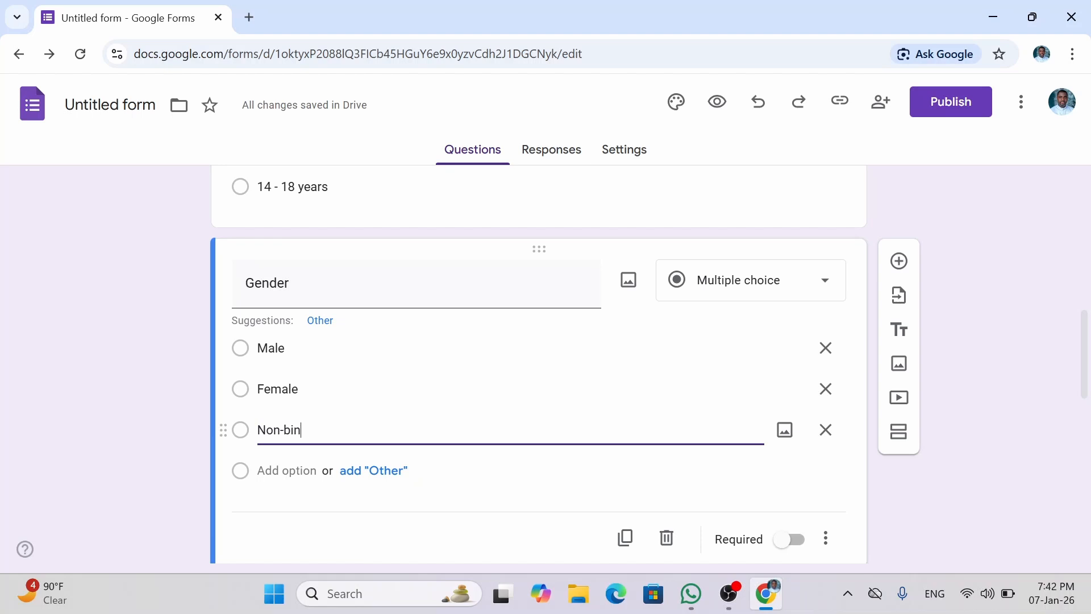
type("ary /")
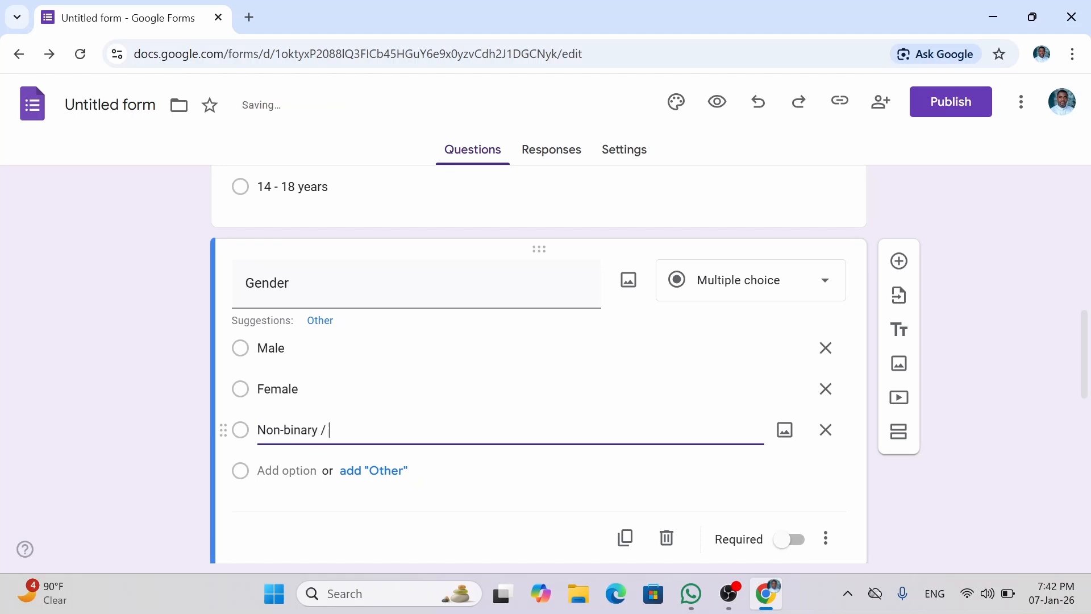
type("Others")
Add "Prefer not to say" as the fourth Gender option and make the question required
left_click(306, 481)
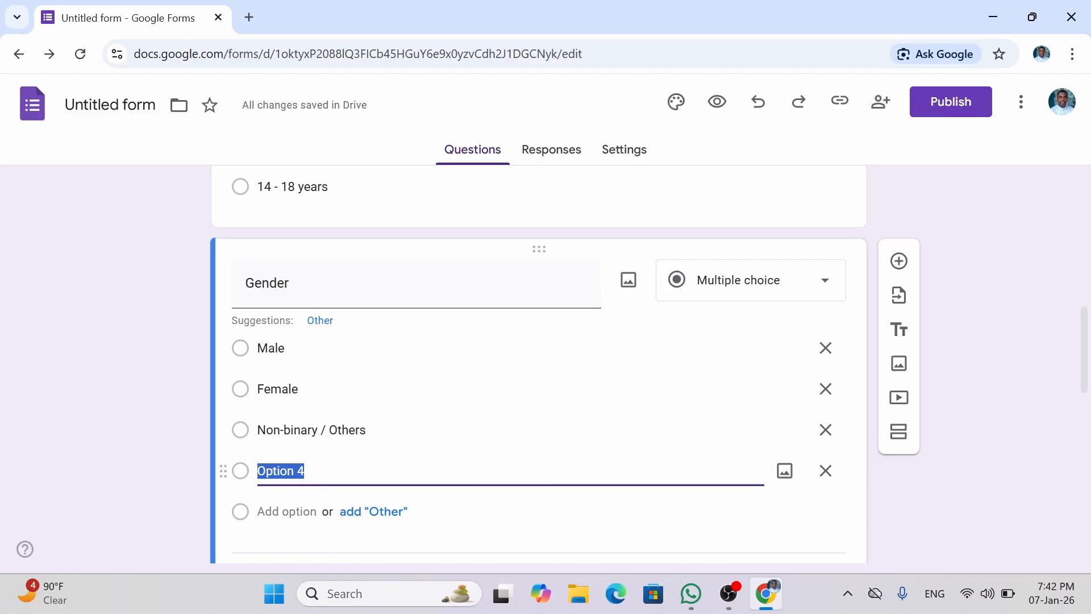
type("Prefer")
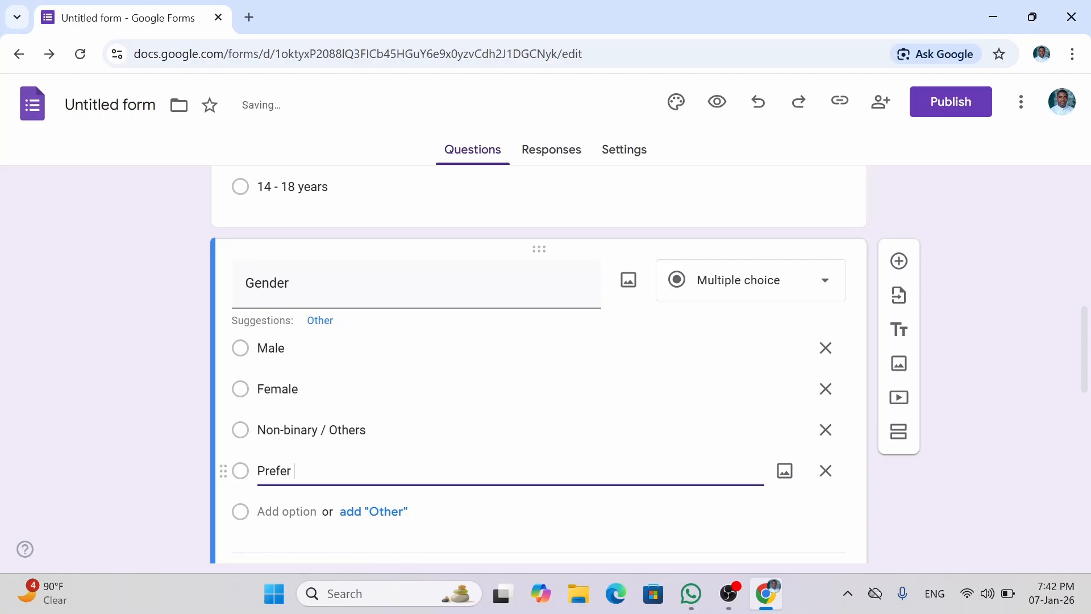
type(" not t")
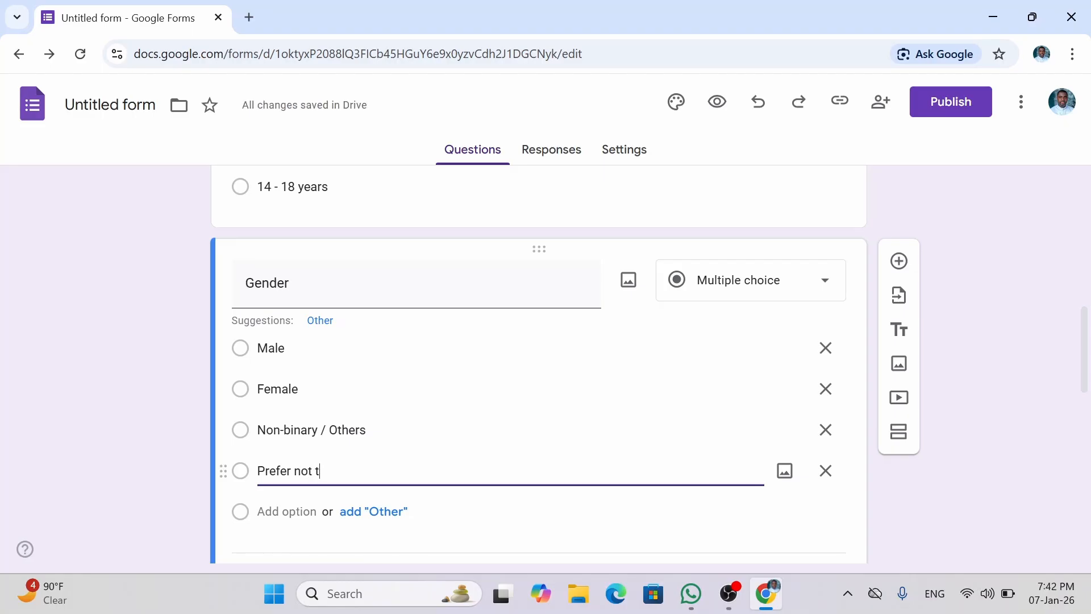
type("o say")
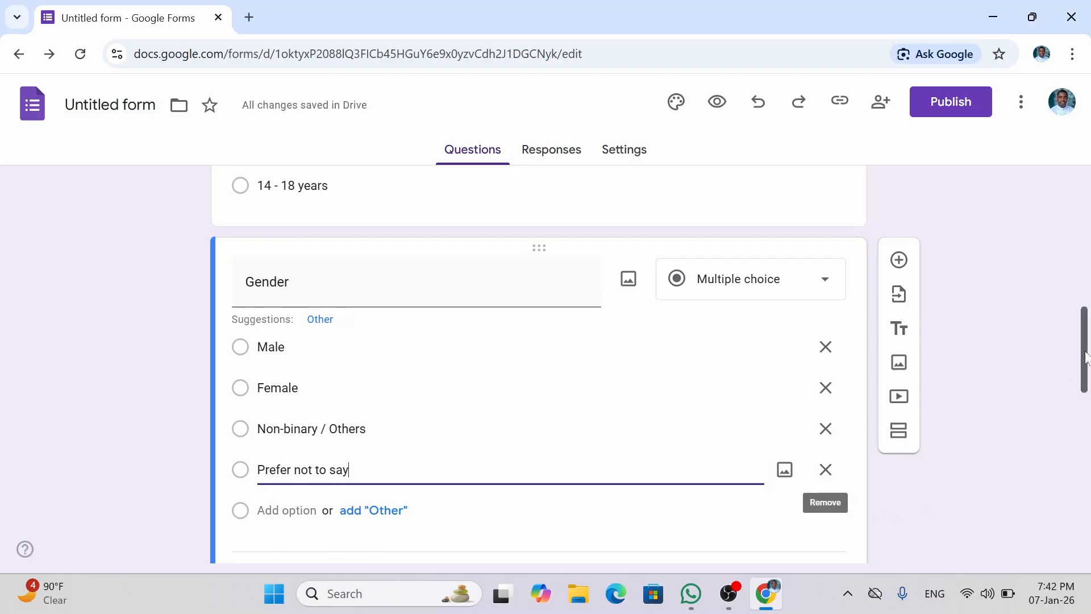
scroll(1087, 346, "down", 3)
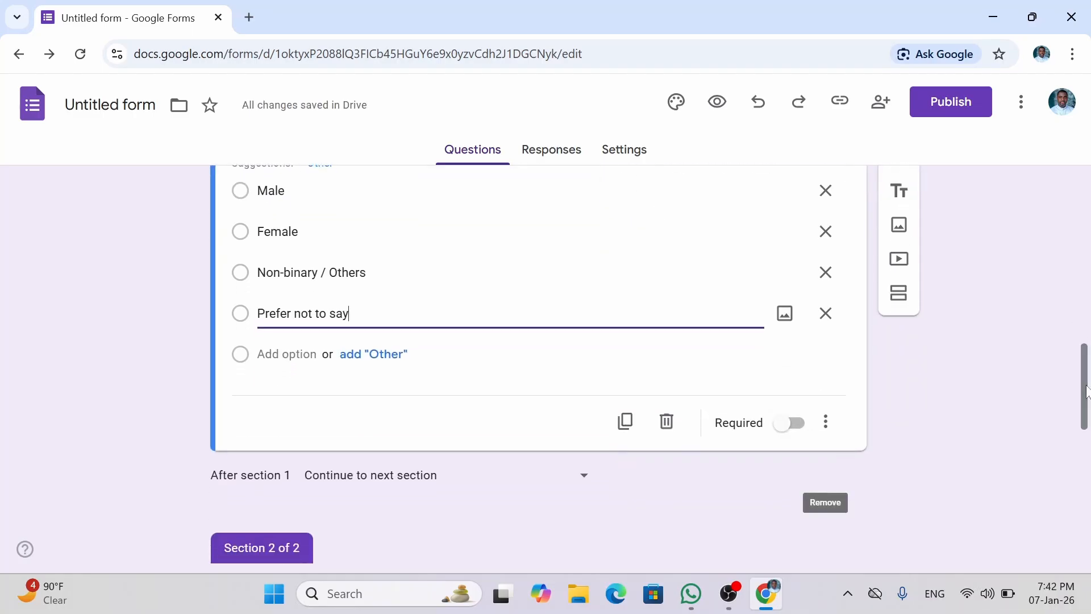
left_click(795, 431)
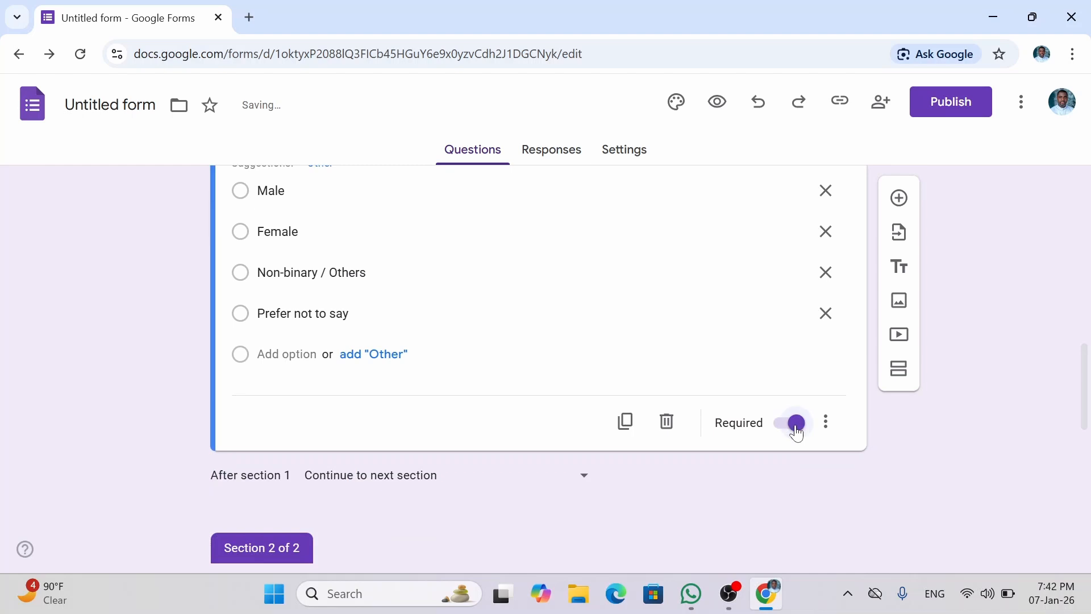
Review the Gender question and the Location section's state question, including their options and required settings
scroll(641, 403, "down", 3)
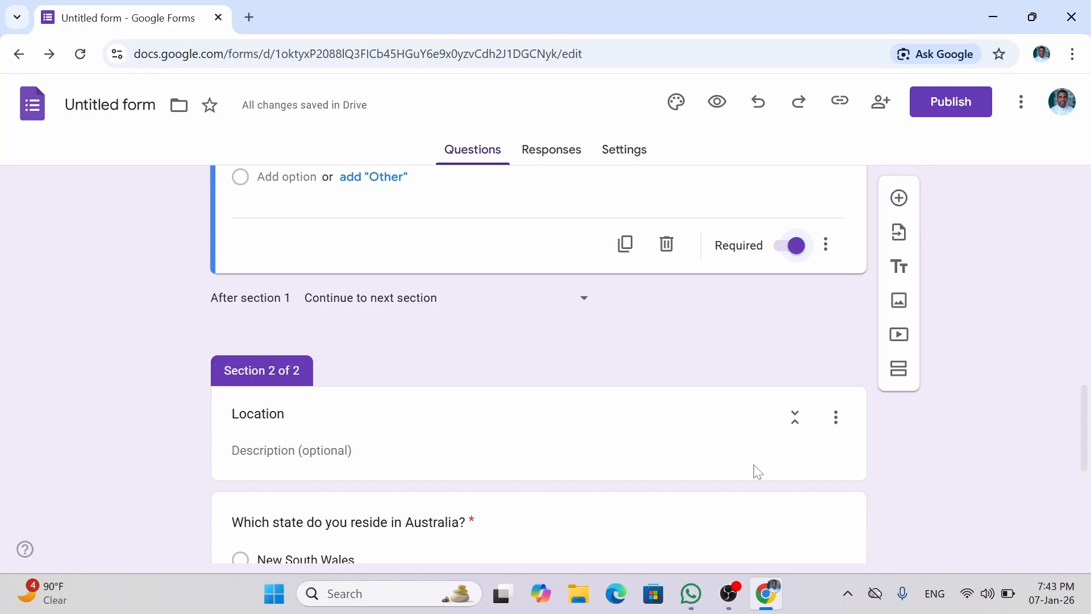
left_click_drag(1087, 441, 1086, 537)
scroll(1087, 537, "up", 5)
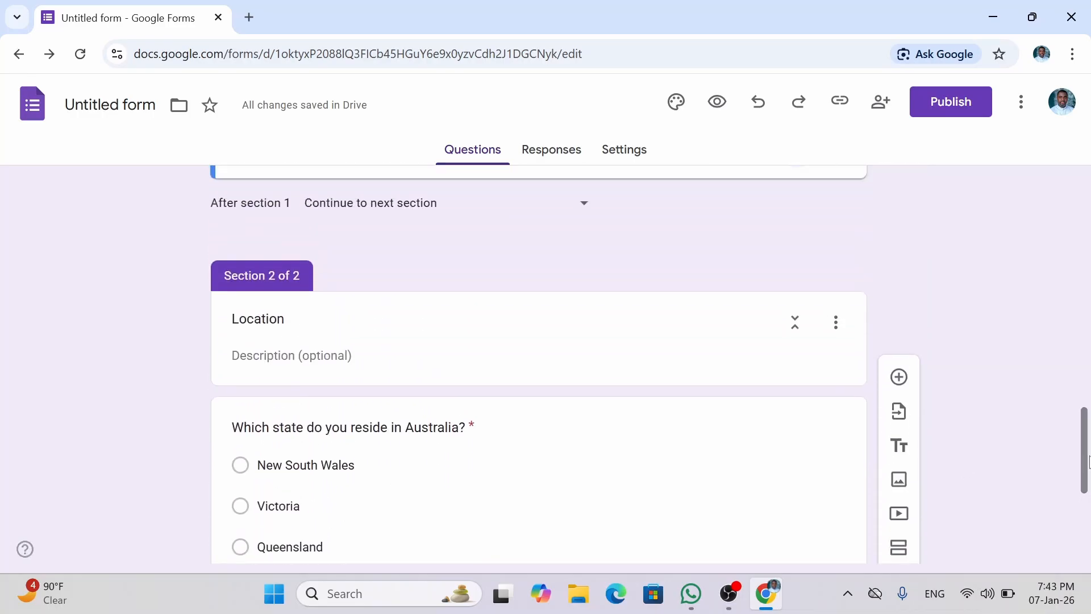
scroll(1087, 335, "up", 7)
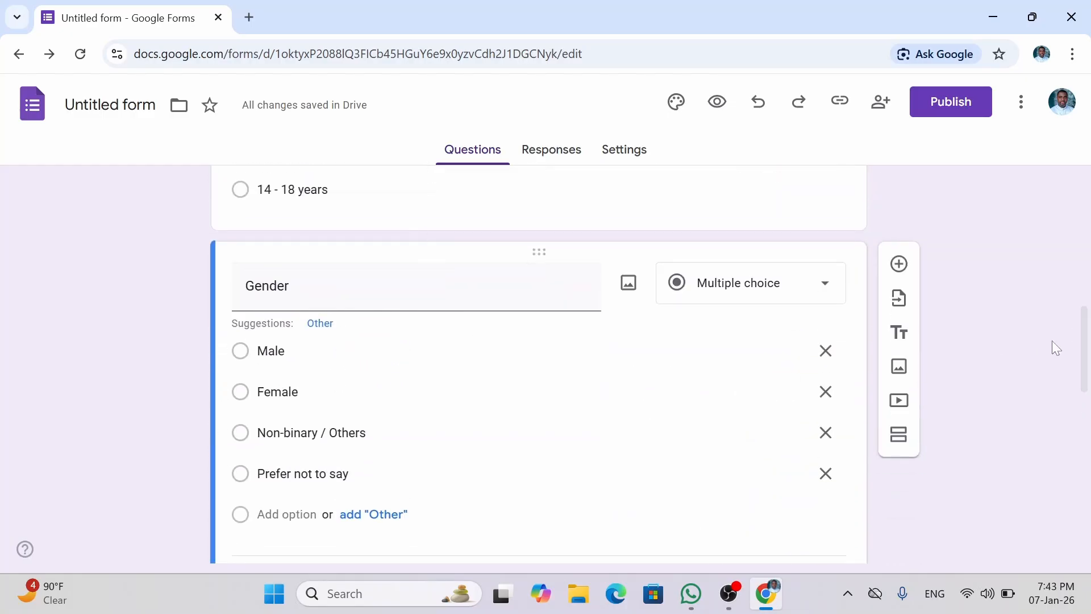
scroll(1081, 376, "down", 3)
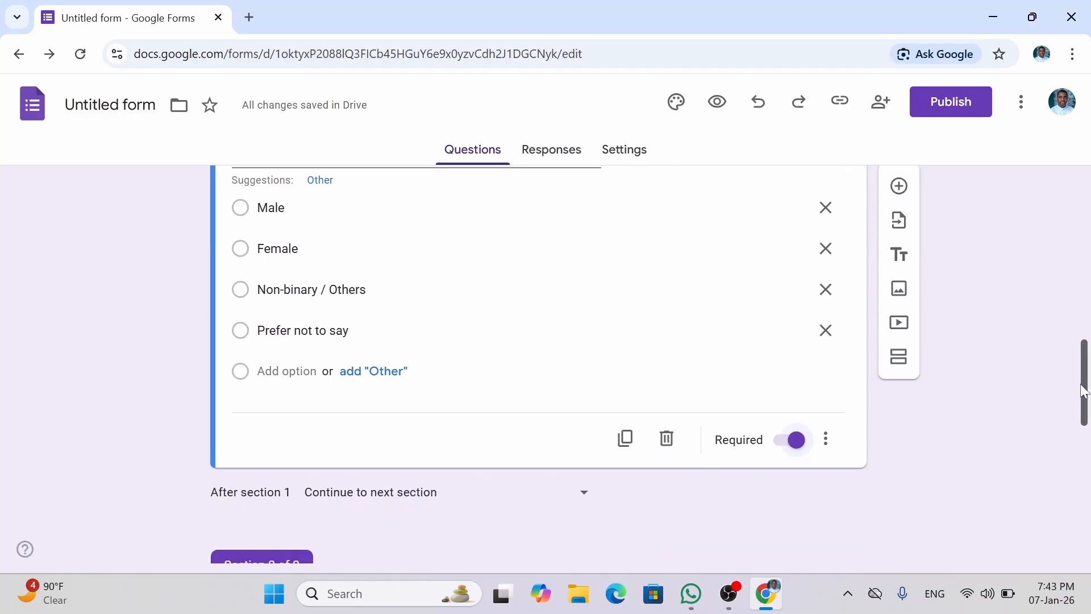
left_click_drag(1083, 391, 1083, 423)
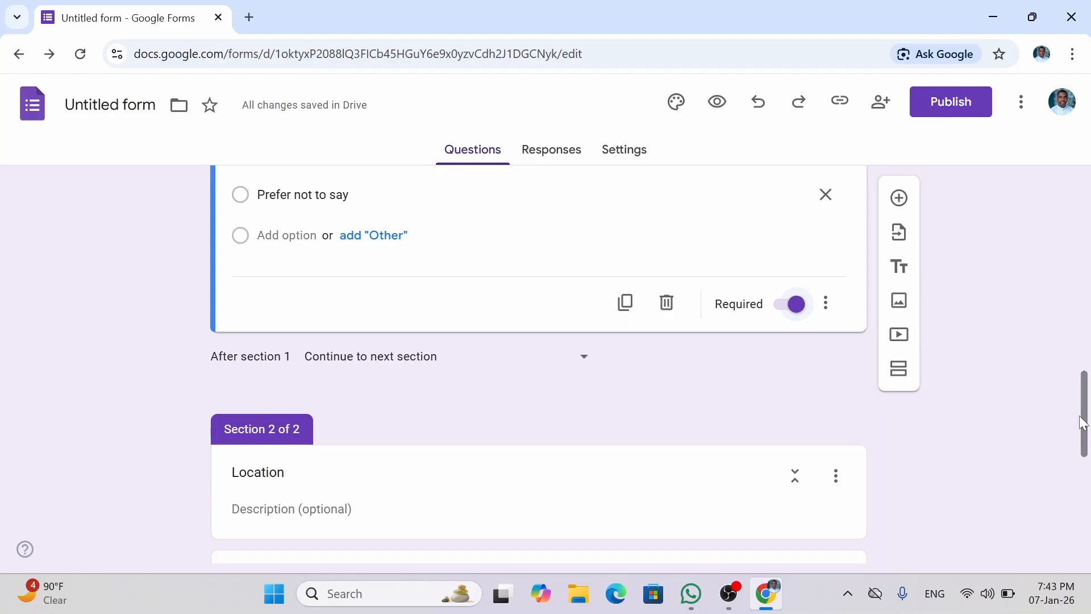
left_click_drag(1083, 424, 1086, 514)
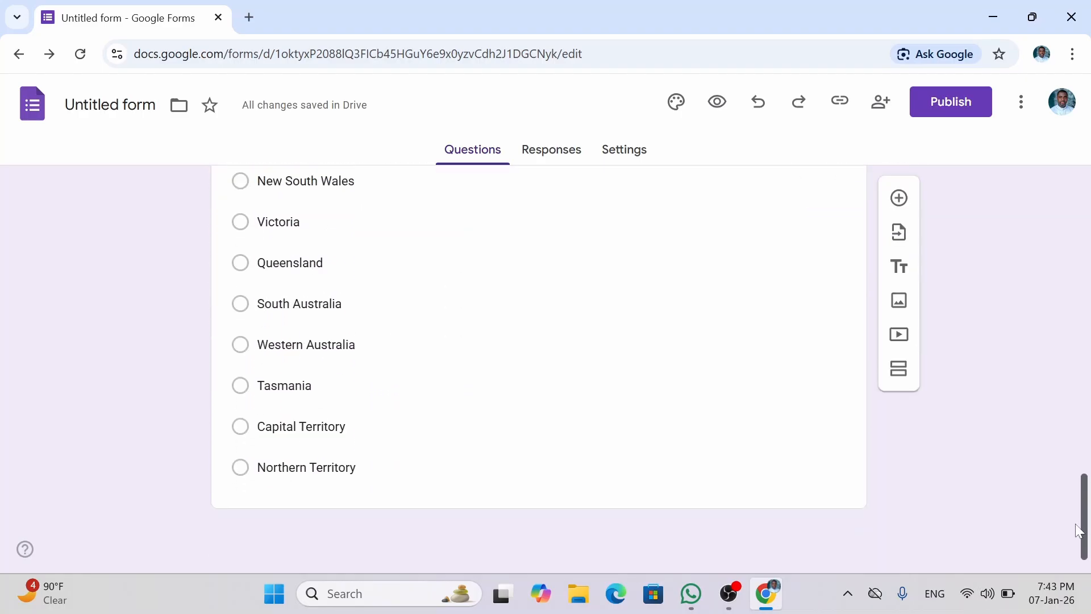
left_click(472, 501)
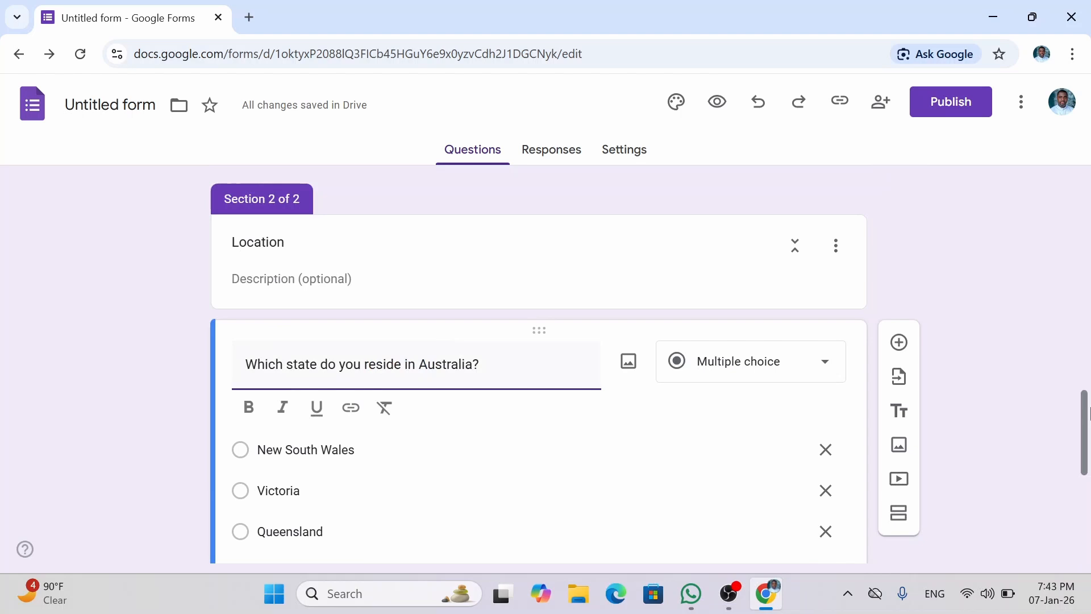
left_click_drag(1087, 413, 1087, 496)
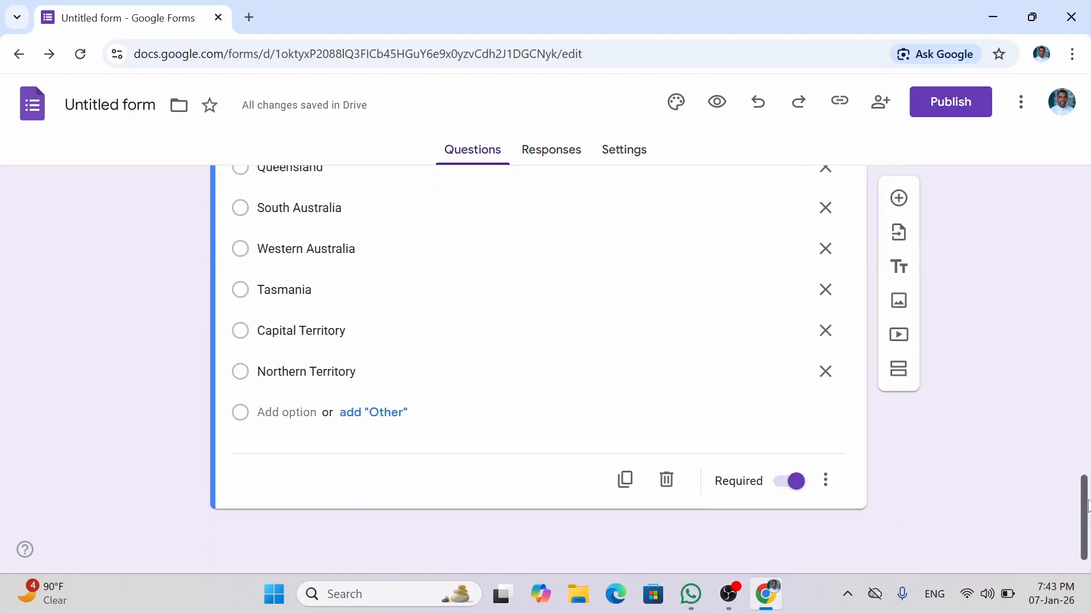
left_click_drag(1087, 504, 1087, 325)
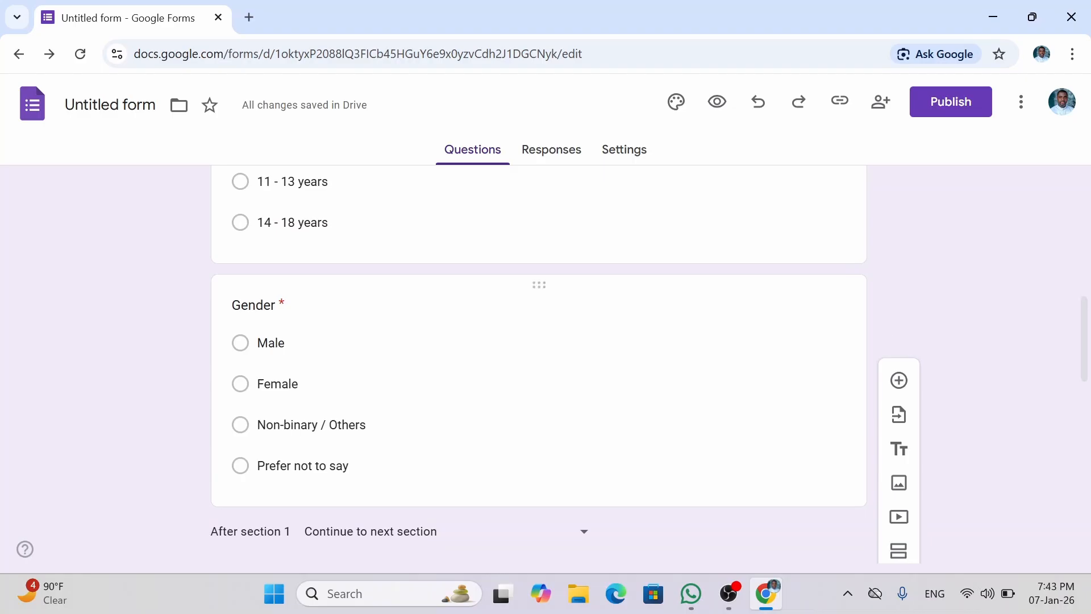
left_click(528, 491)
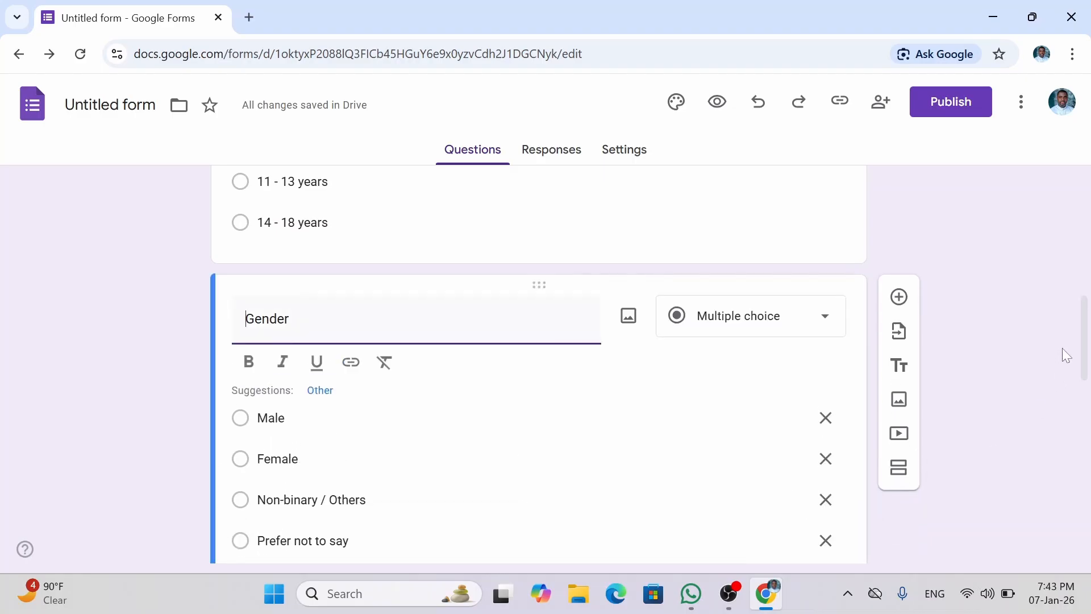
scroll(1086, 326, "down", 3)
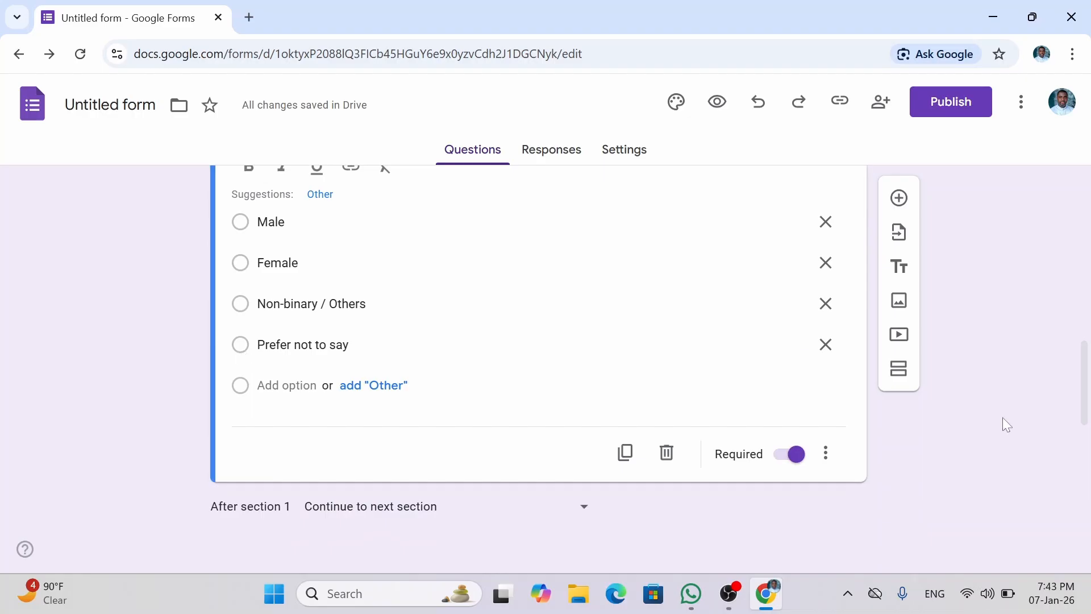
left_click_drag(1088, 411, 1068, 562)
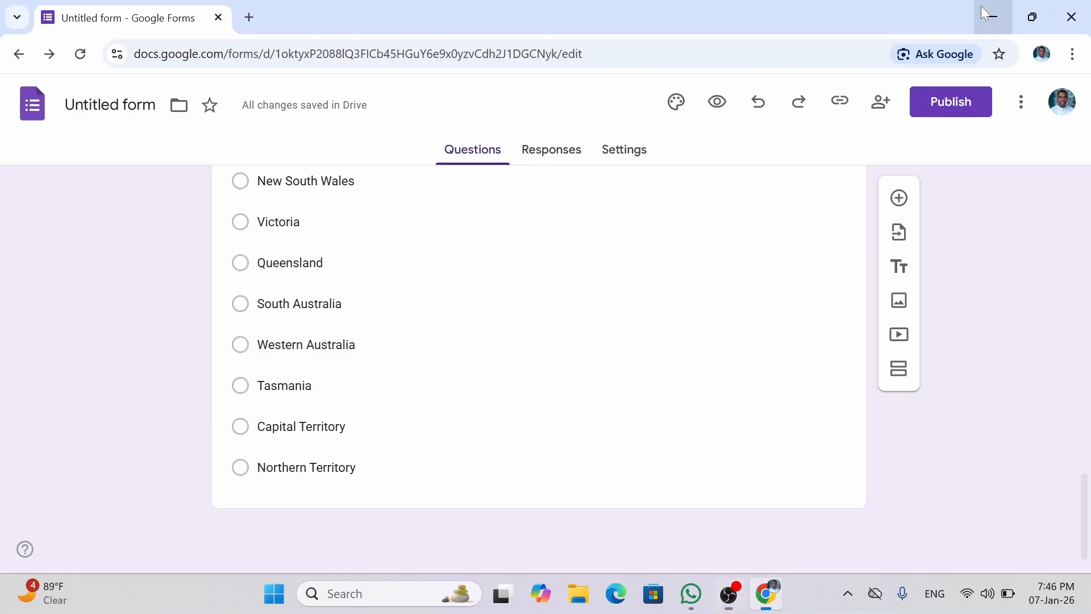
scroll(936, 295, "up", 1)
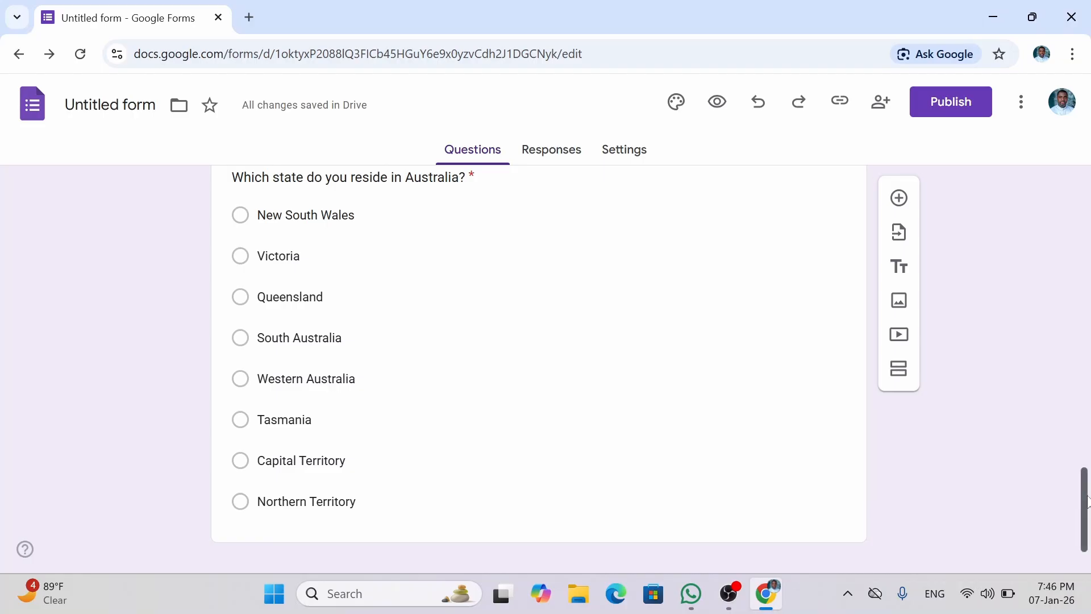
left_click_drag(1088, 500, 1087, 453)
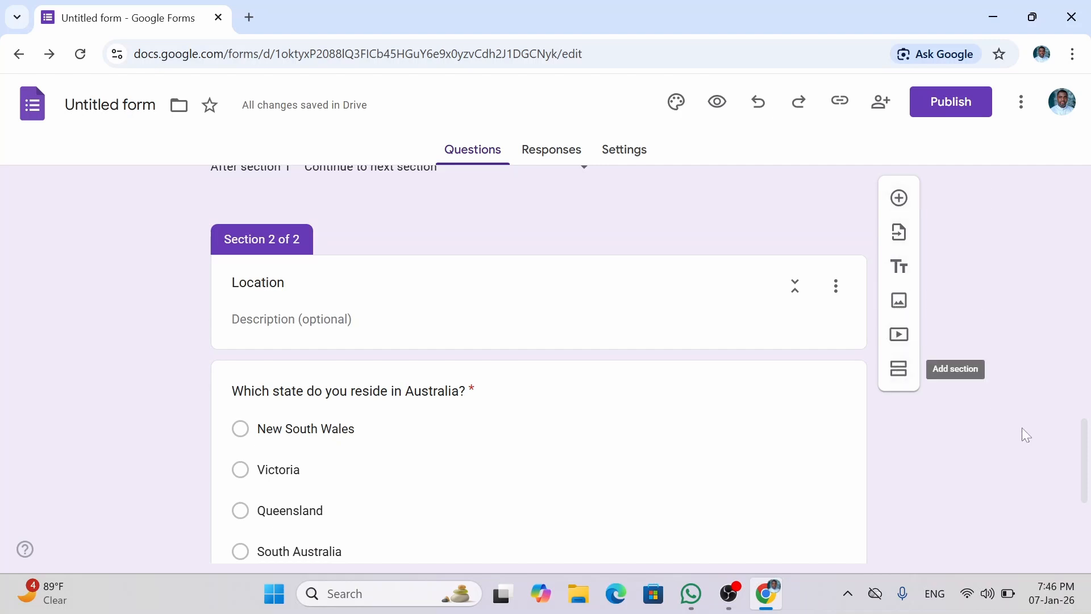
left_click_drag(1086, 450, 1086, 507)
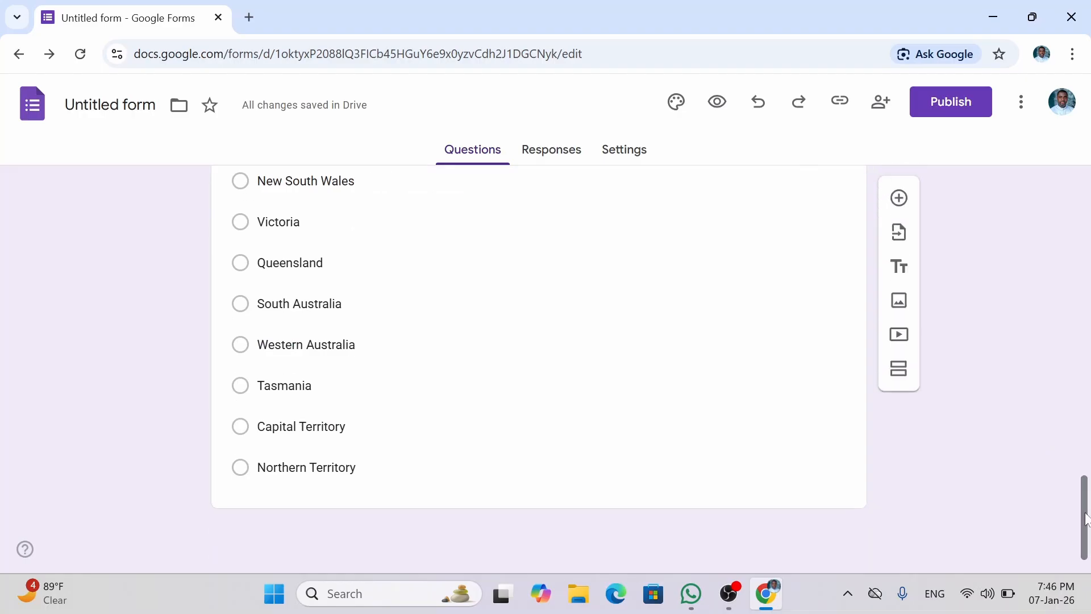
left_click(901, 379)
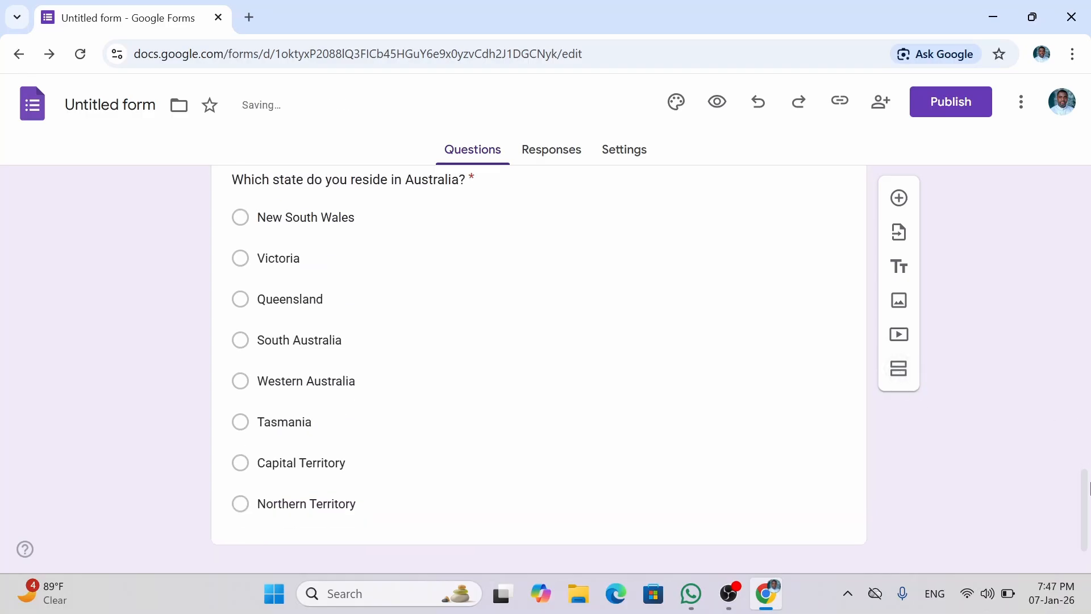
left_click_drag(1085, 518, 1064, 417)
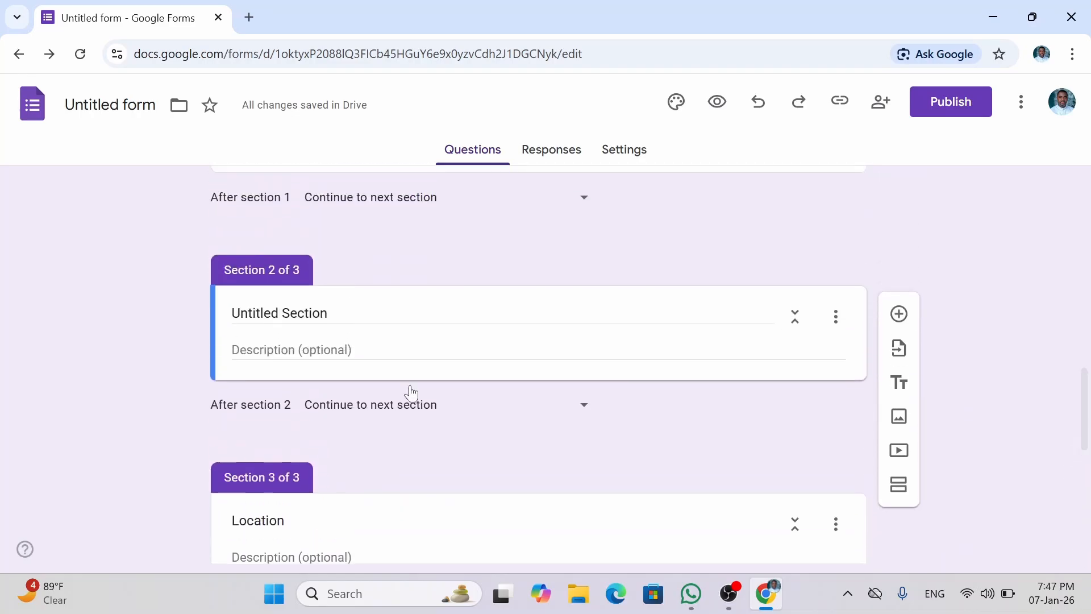
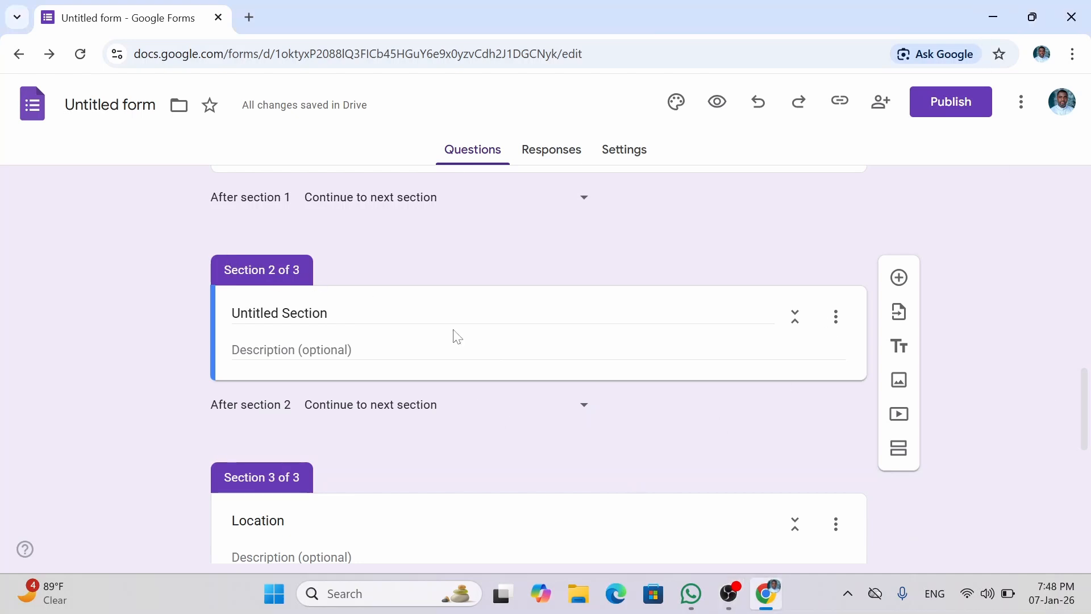
left_click(834, 319)
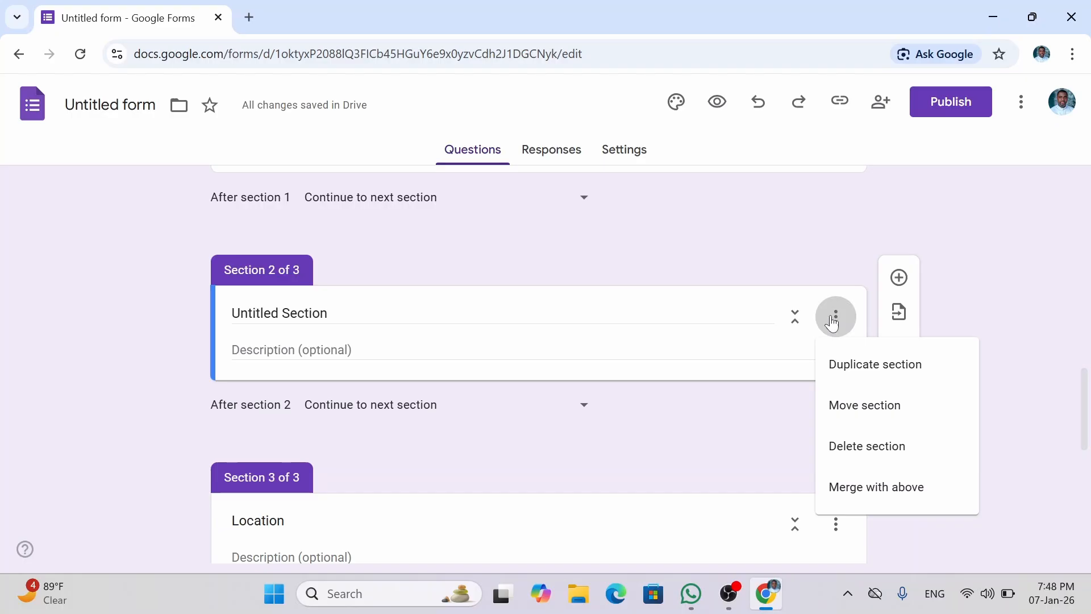
left_click(853, 446)
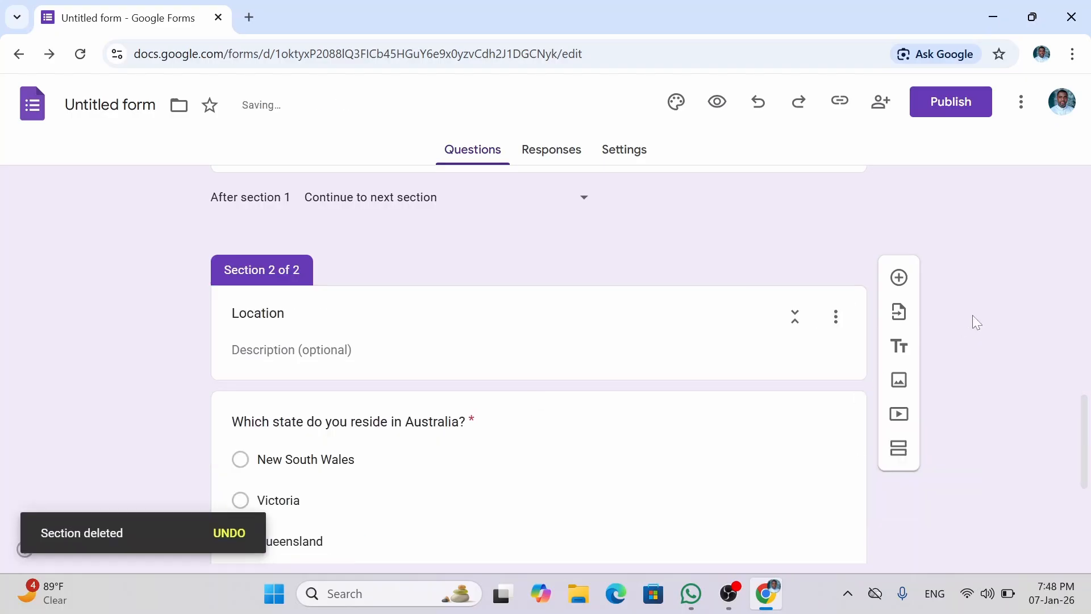
Review the form from its title to the state question's last option and add a new section
scroll(1083, 361, "up", 3)
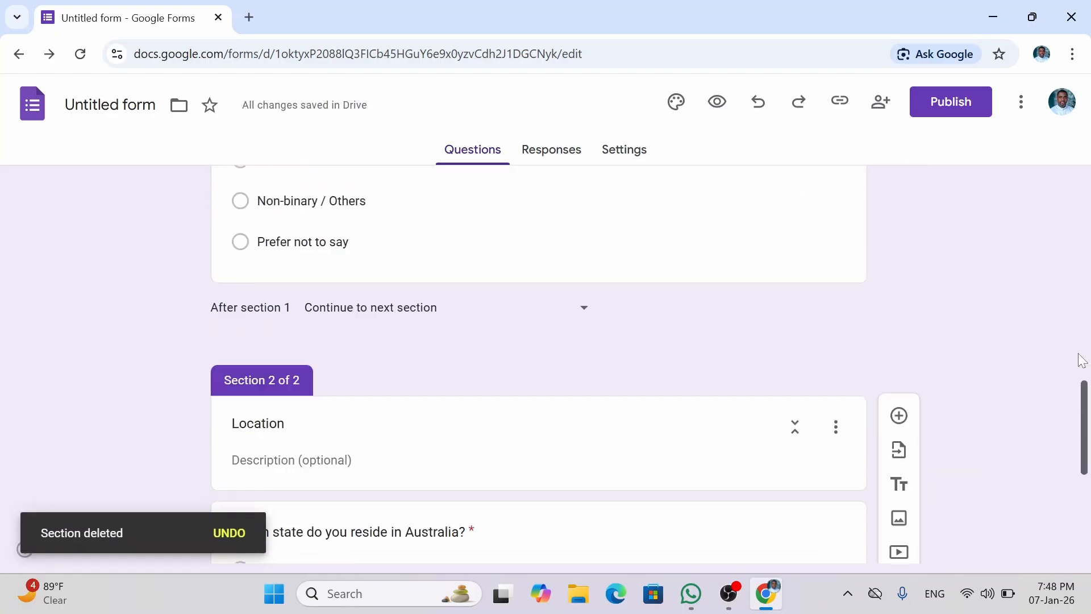
scroll(1067, 296, "up", 14)
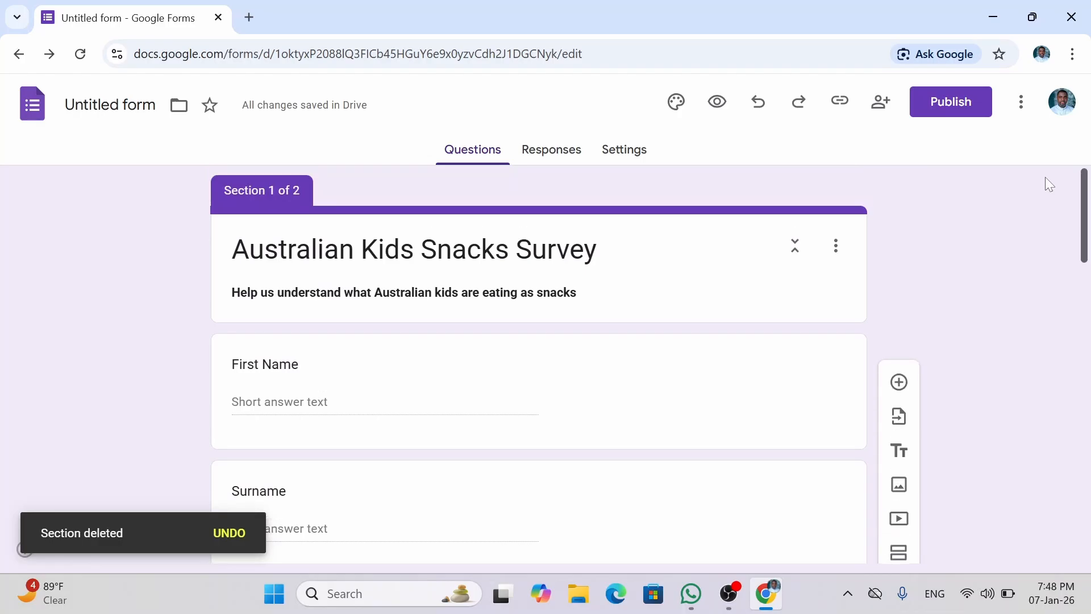
scroll(1046, 178, "down", 12)
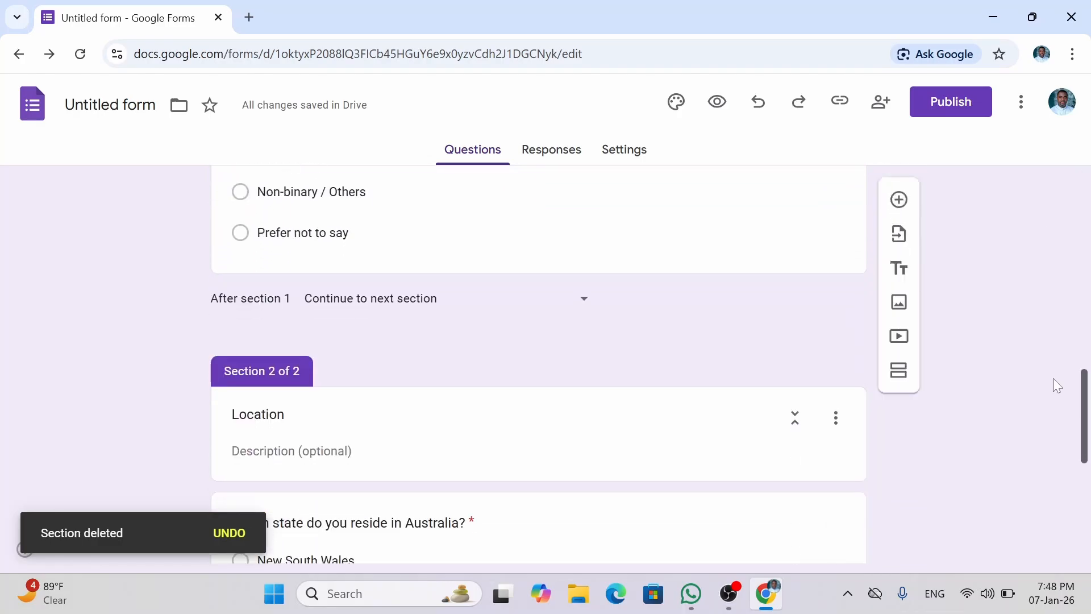
scroll(1053, 393, "down", 2)
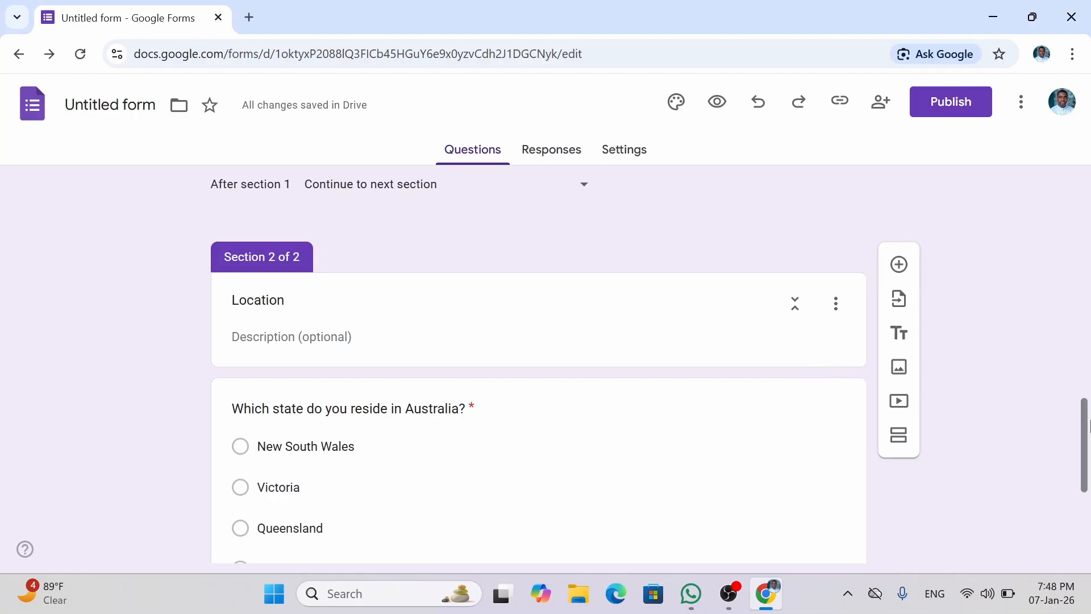
scroll(1087, 438, "down", 5)
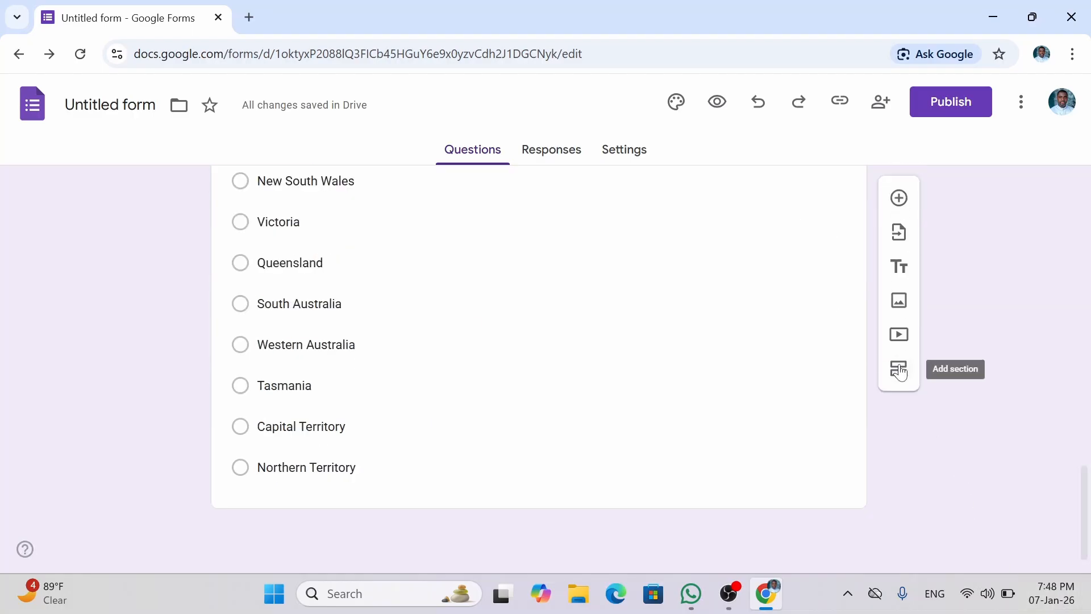
left_click_drag(915, 345, 911, 432)
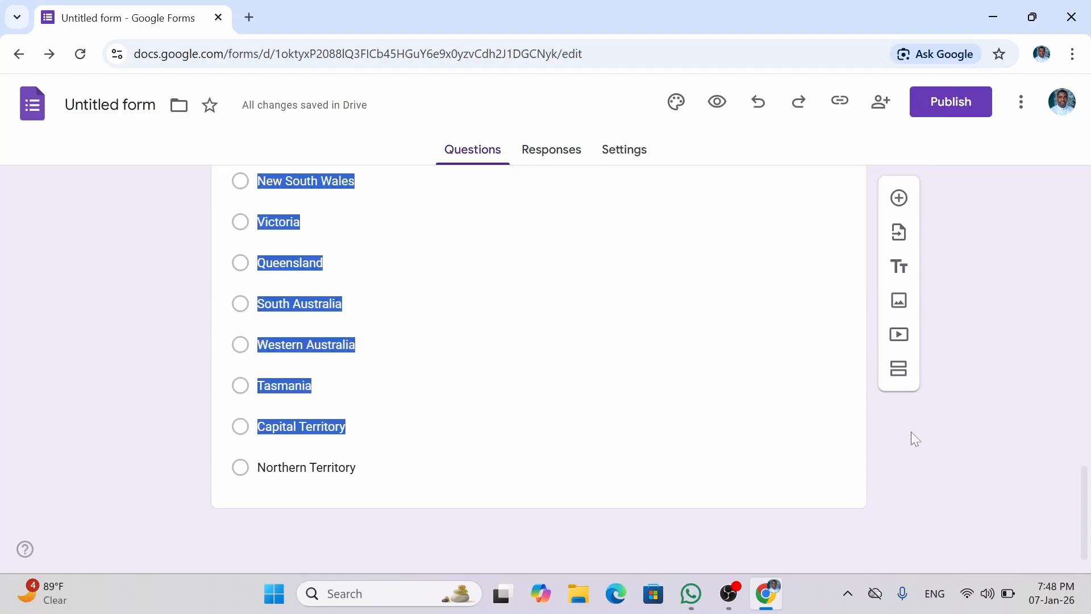
left_click(883, 420)
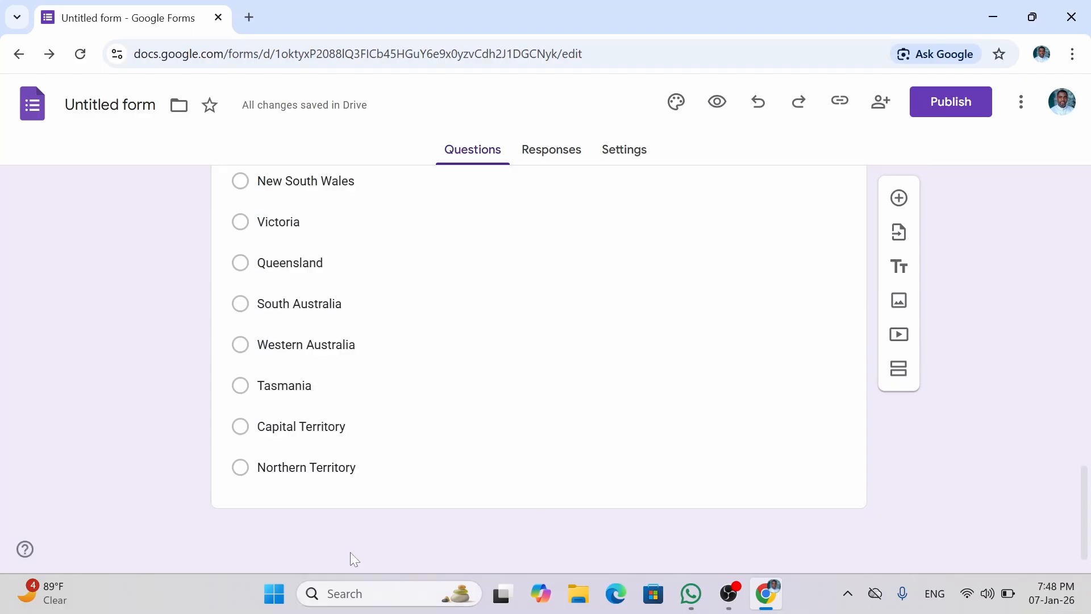
left_click(899, 369)
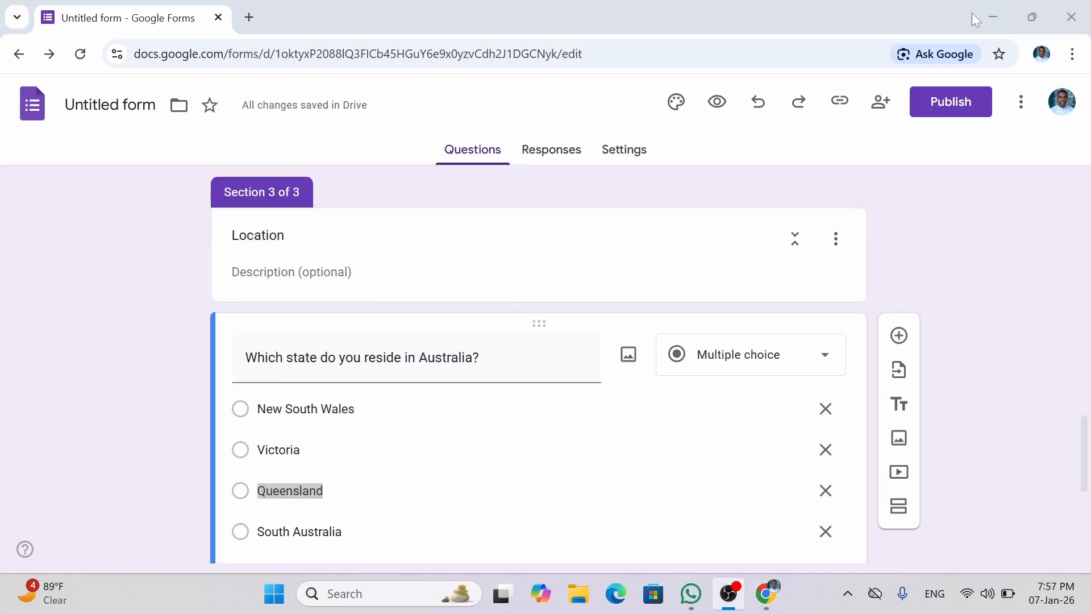
Examine the form's section layout, from the survey title and Personal Information section through the Location section's state options
left_click(976, 17)
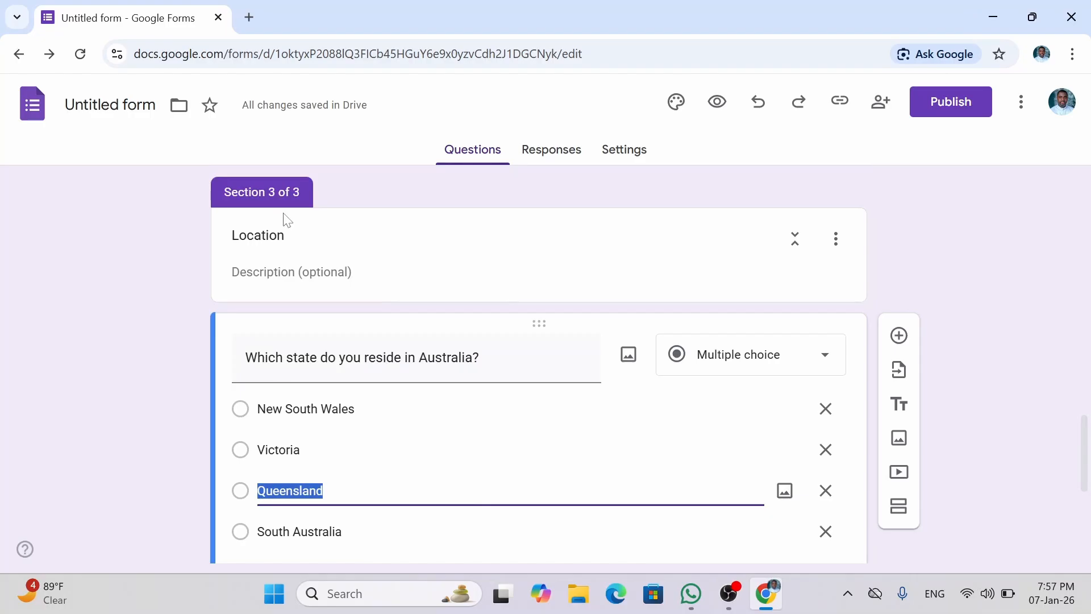
left_click_drag(308, 197, 641, 312)
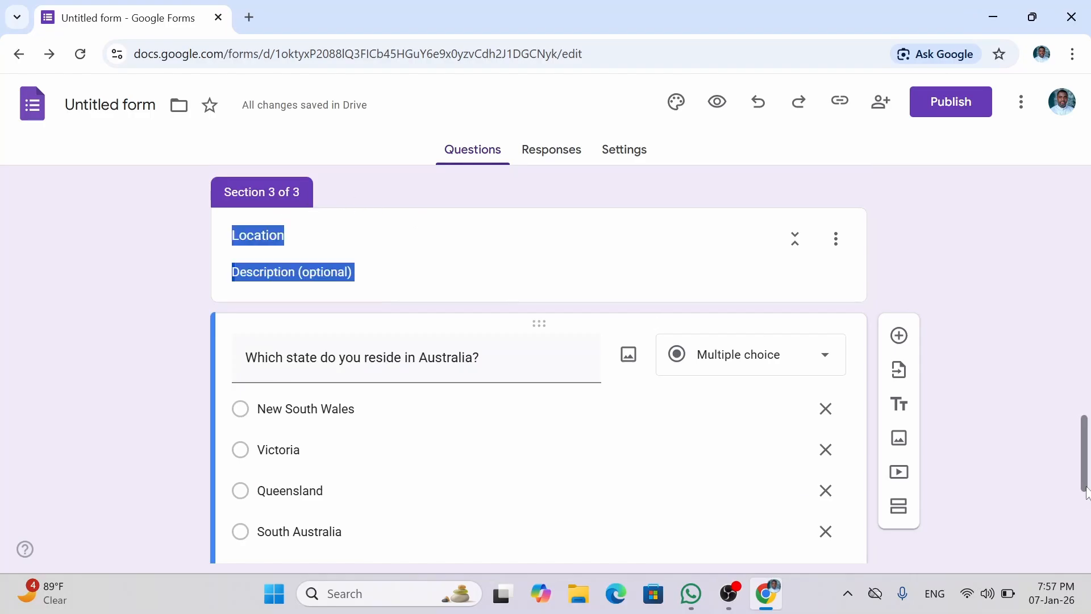
left_click_drag(1085, 480, 1088, 211)
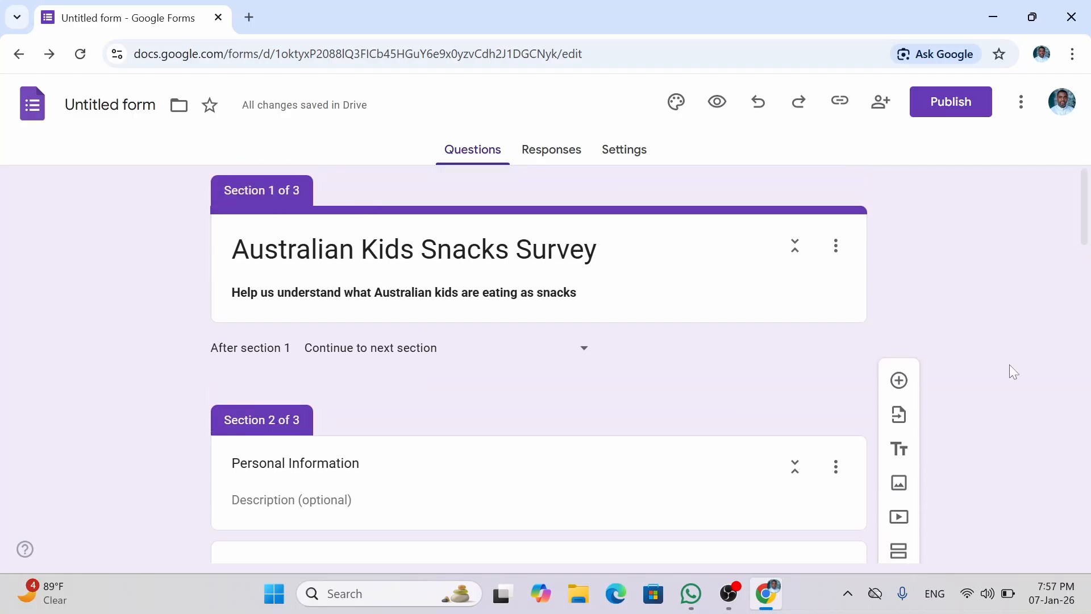
left_click_drag(1079, 202, 1088, 440)
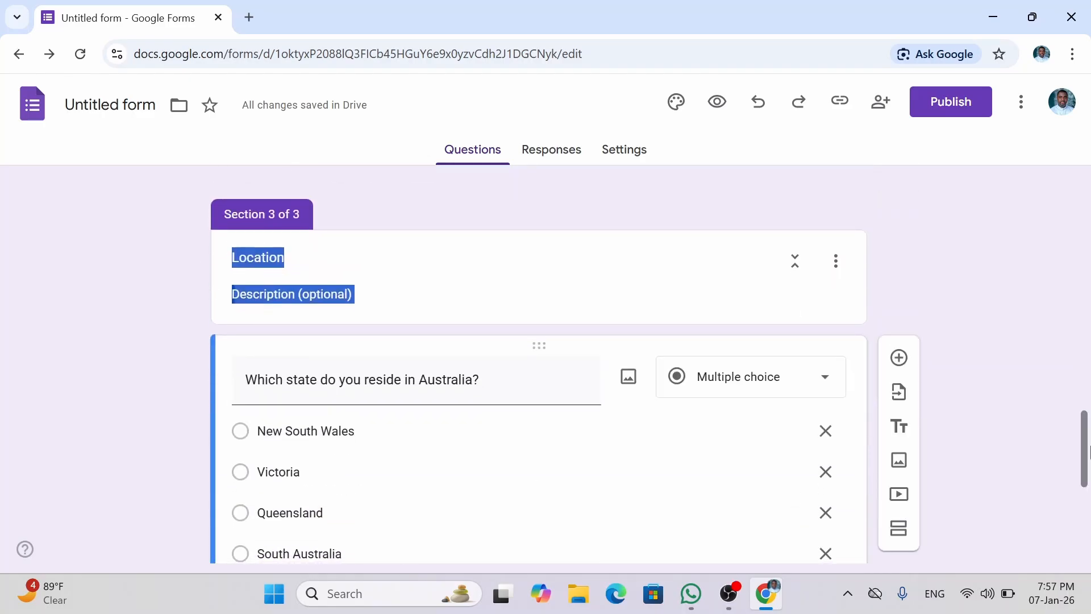
left_click_drag(1089, 449, 1088, 522)
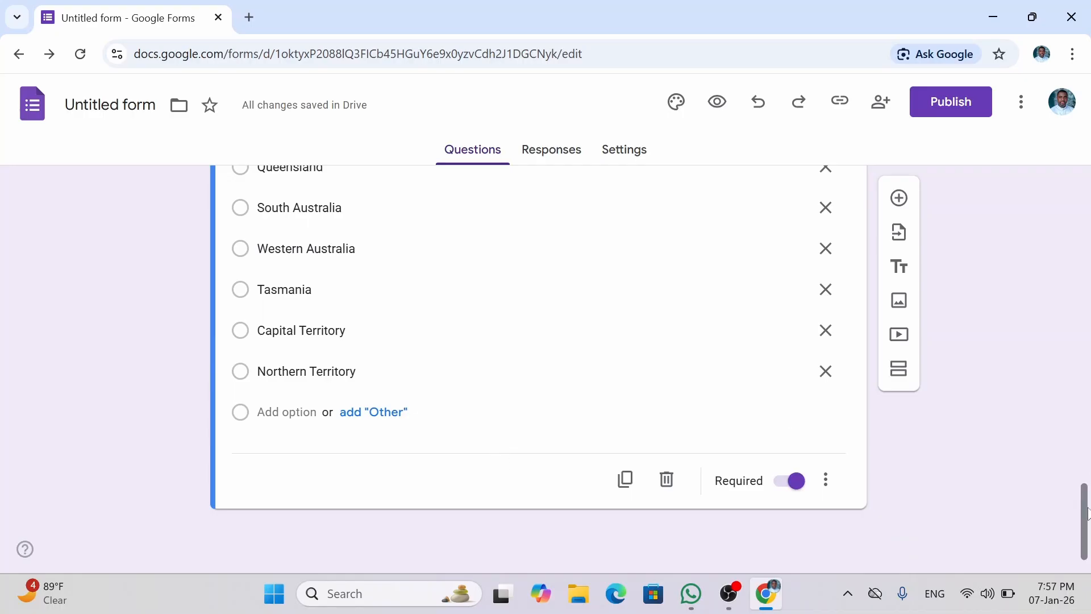
mouse_move(1086, 511)
left_mouse_down()
mouse_move(1084, 441)
mouse_move(1079, 512)
left_mouse_up()
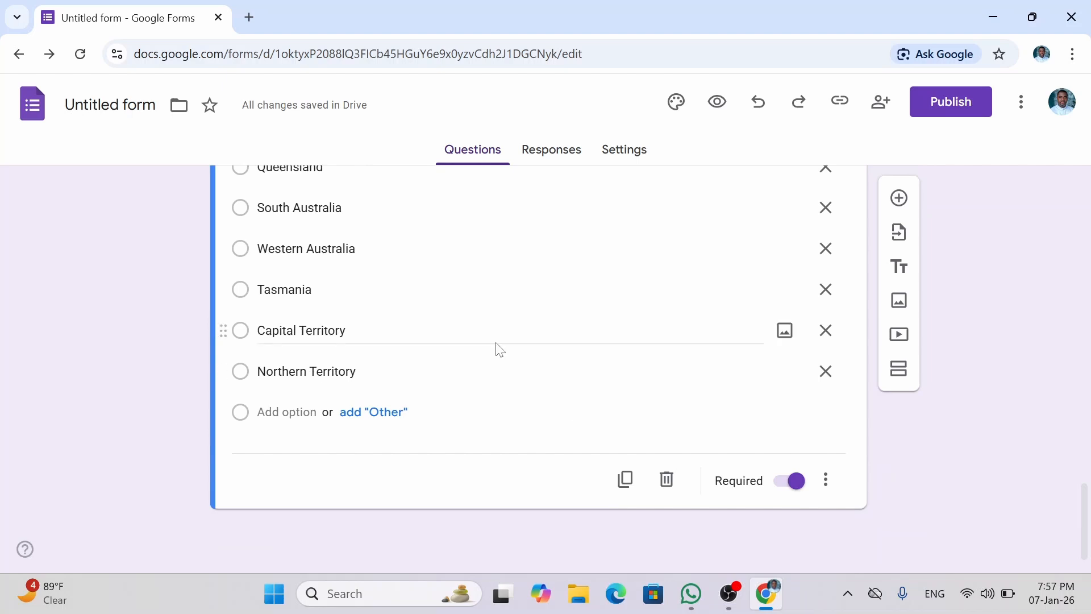
left_click(500, 349)
left_click(484, 438)
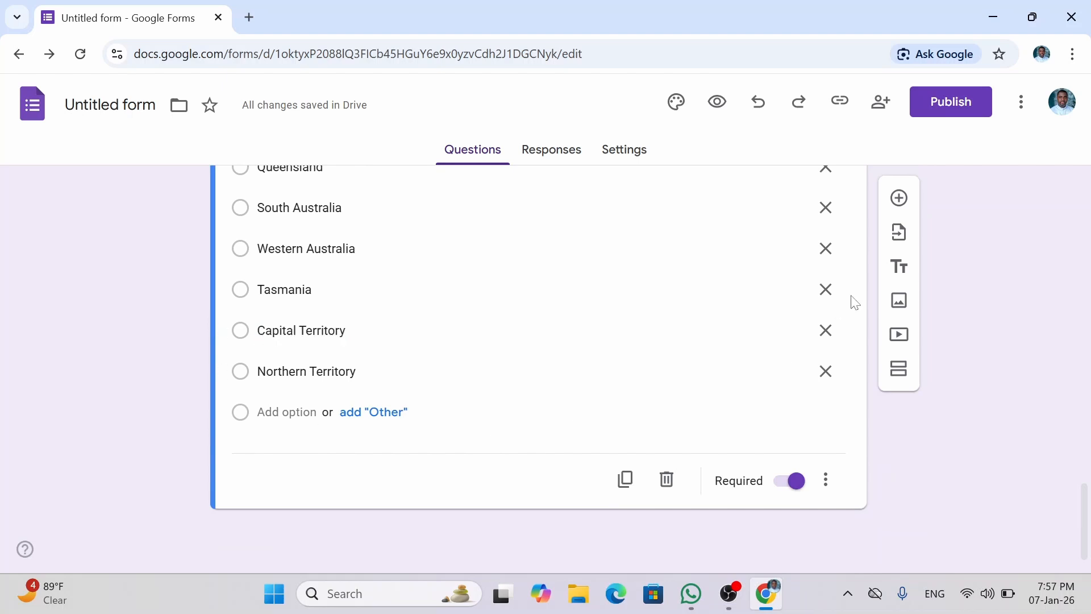
Add a section after the Location section and title it "Cultural Background"
left_click(903, 380)
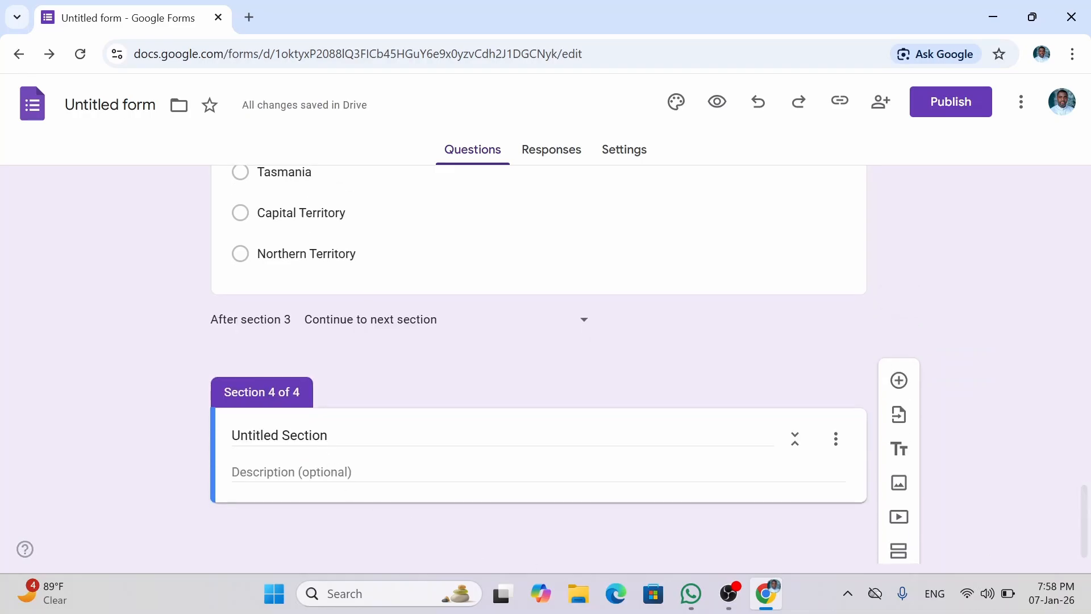
left_click(329, 435)
key("BackSpace")
key("BackSpace")
key("BackSpace")
key("BackSpace")
key("BackSpace")
key("BackSpace")
key("BackSpace")
key("BackSpace")
key("BackSpace")
key("BackSpace")
key("BackSpace")
key("BackSpace")
key("BackSpace")
key("BackSpace")
key("BackSpace")
key("BackSpace")
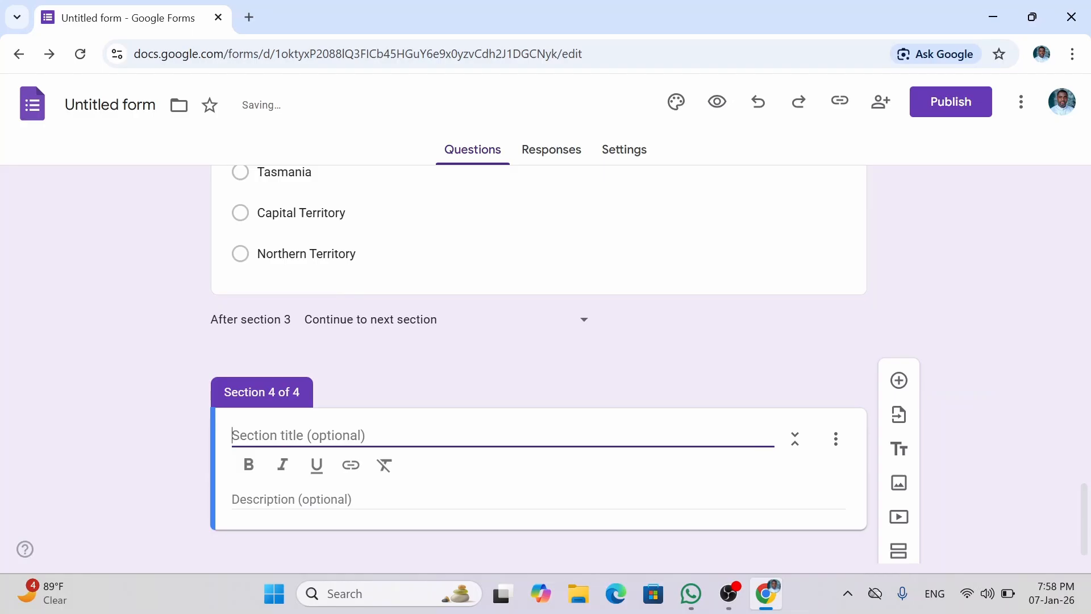
type("Cul")
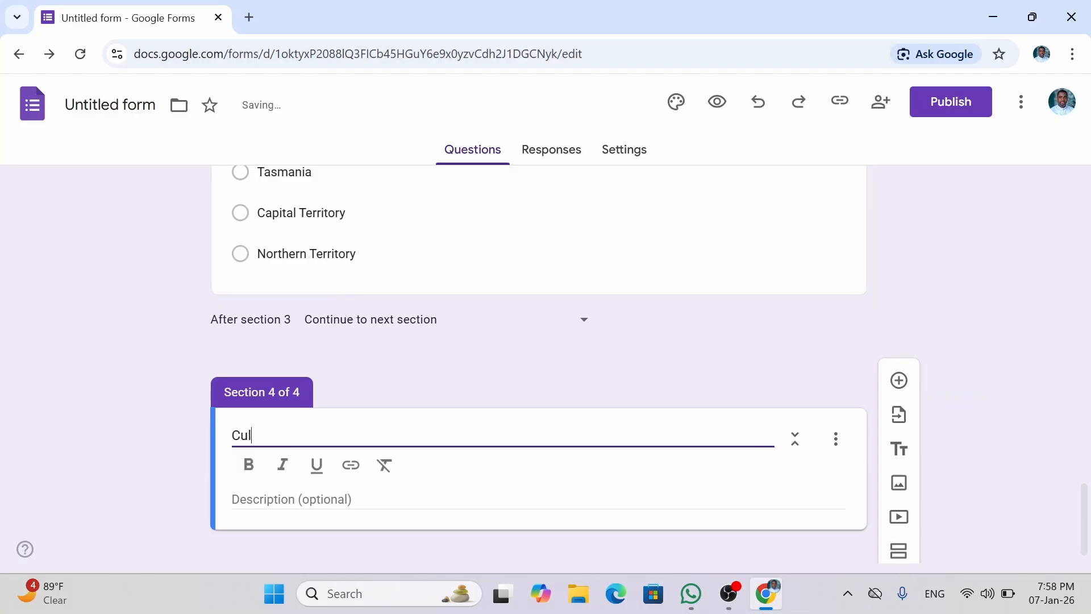
type("tural Background")
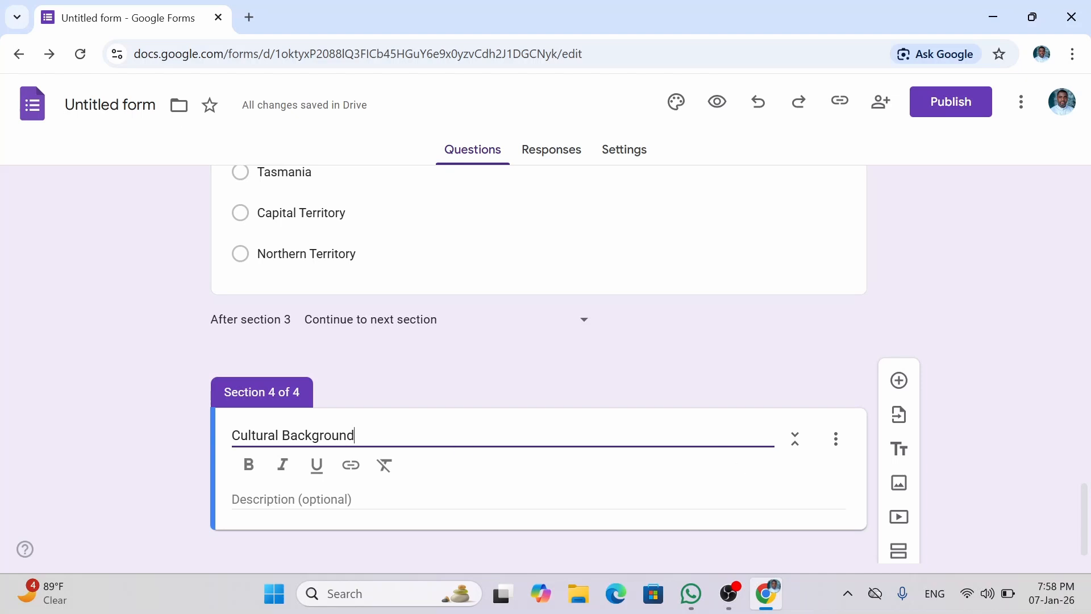
Add the question "What is your cultural background?" to the Cultural Background section
left_click(839, 499)
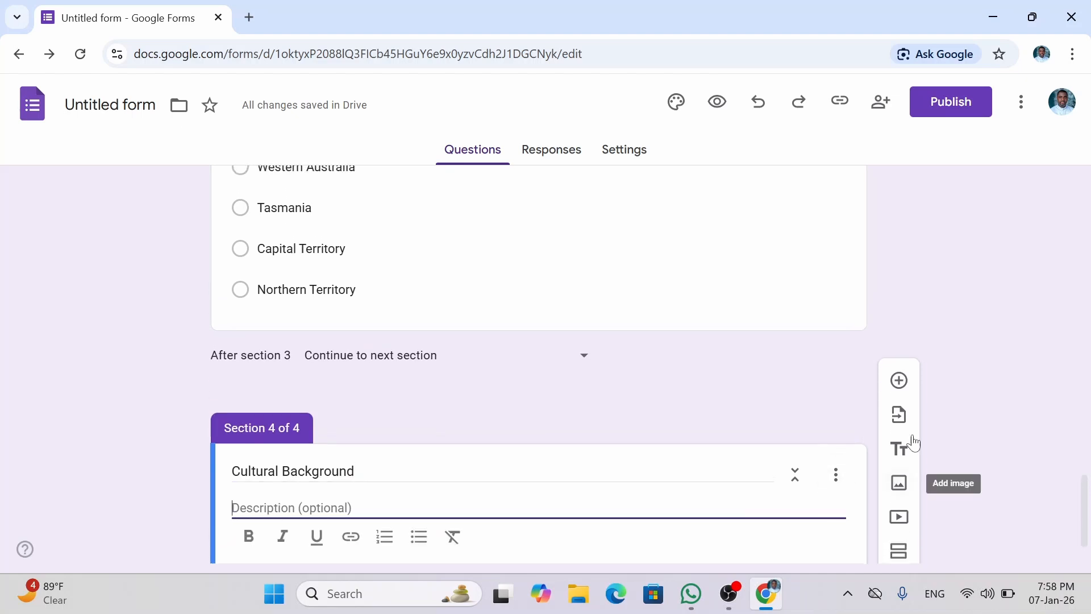
scroll(1088, 540, "down", 2)
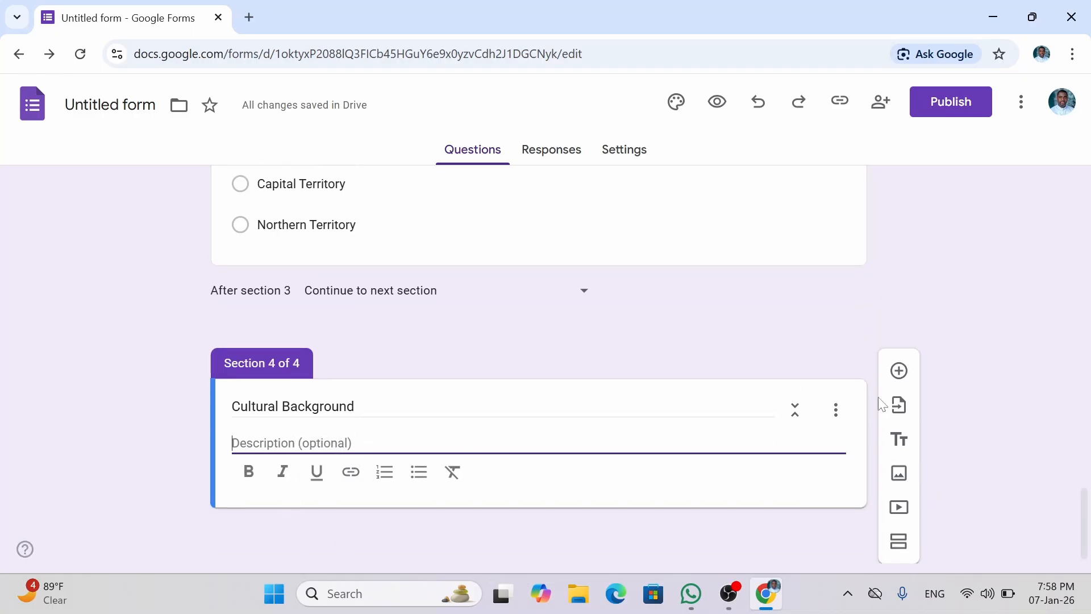
left_click(897, 375)
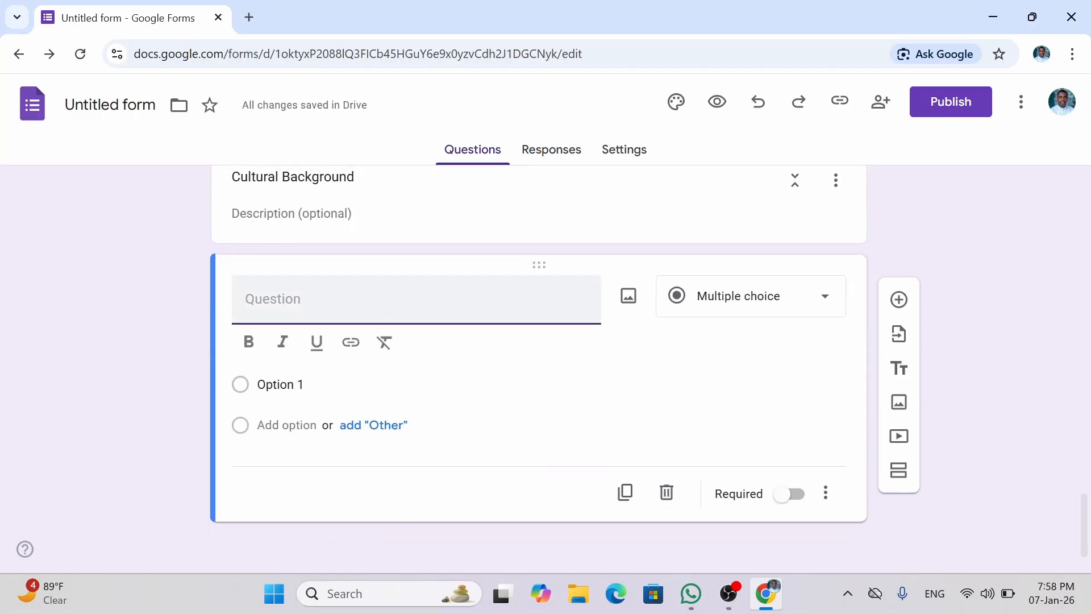
type("W")
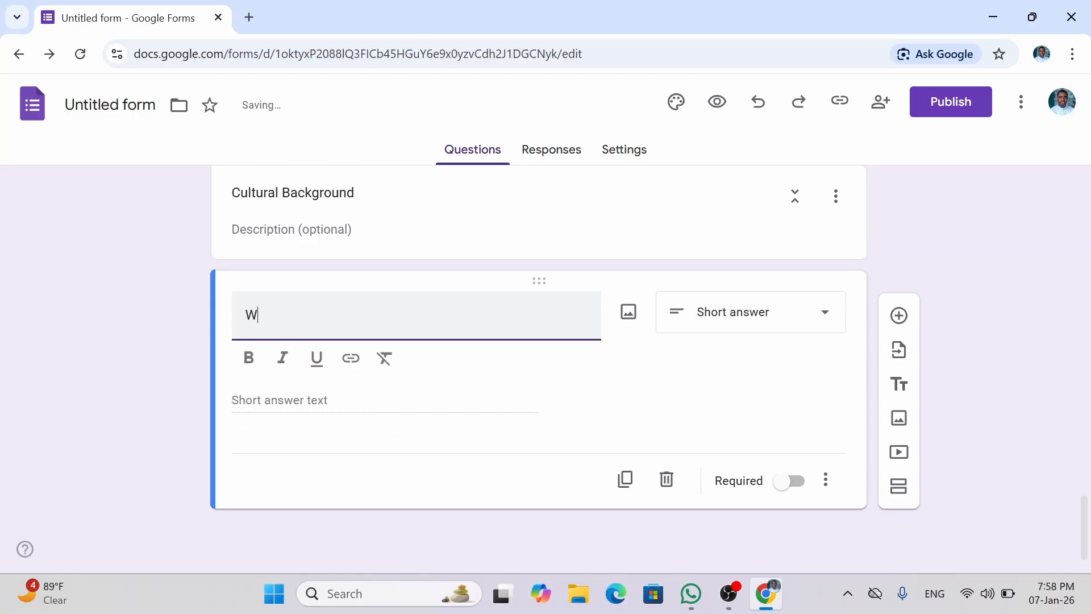
type("hat is your culrural")
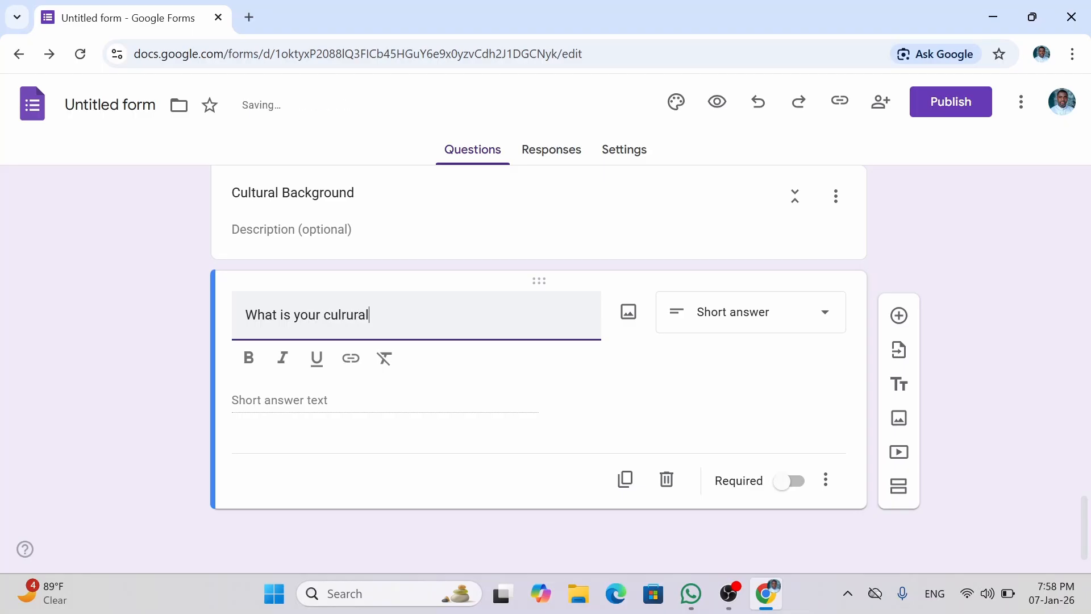
key("BackSpace")
key("BackSpace")
key("BackSpace")
key("BackSpace")
key("BackSpace")
key("BackSpace")
type("tural background?")
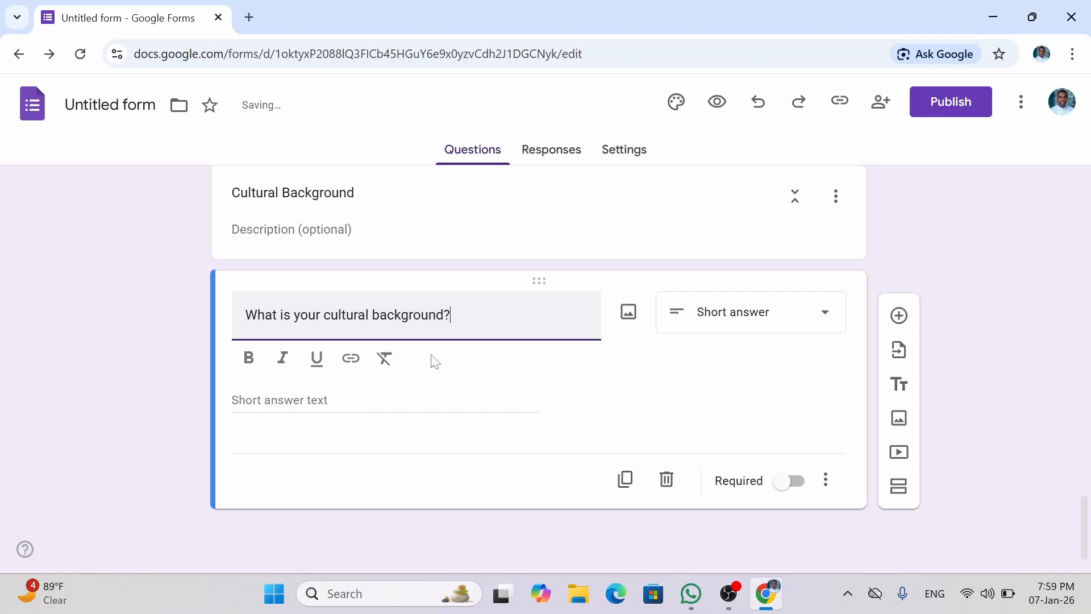
Make the cultural background question a dropdown with the options Australian, African and European
left_click(760, 318)
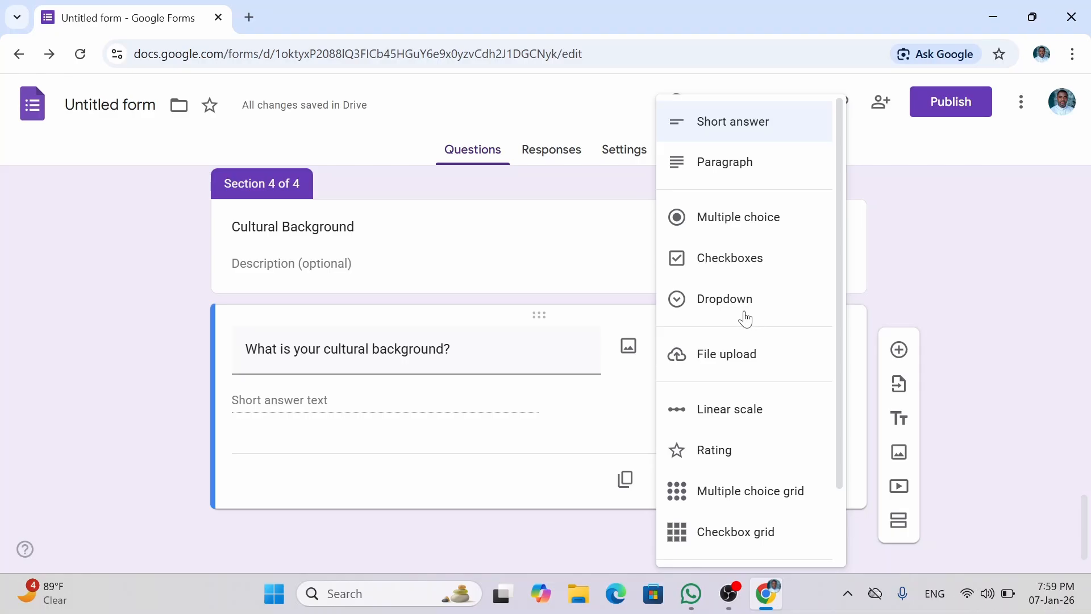
left_click(741, 307)
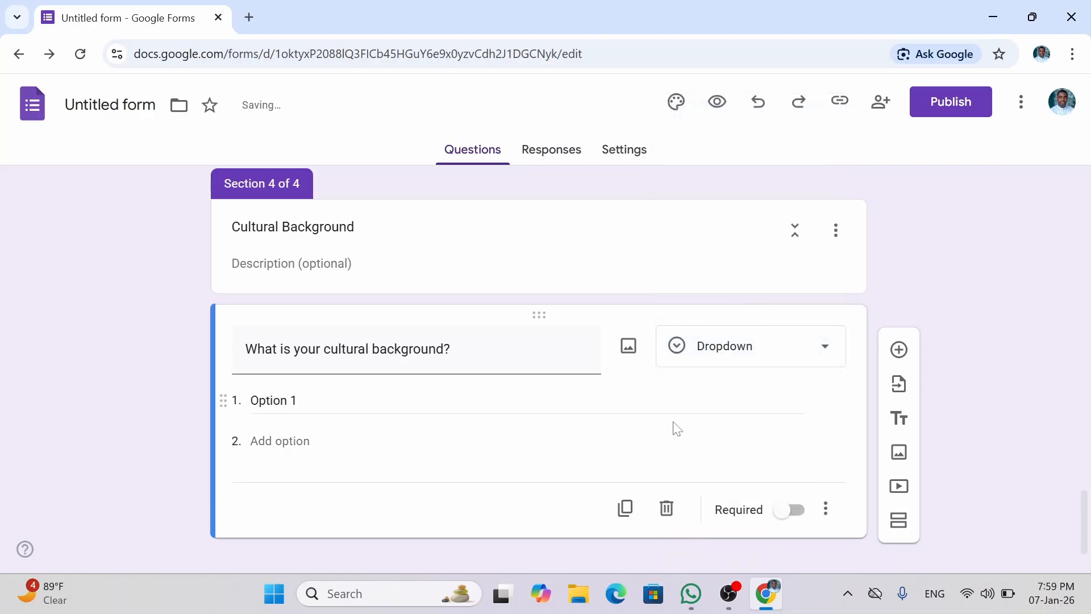
left_click(349, 399)
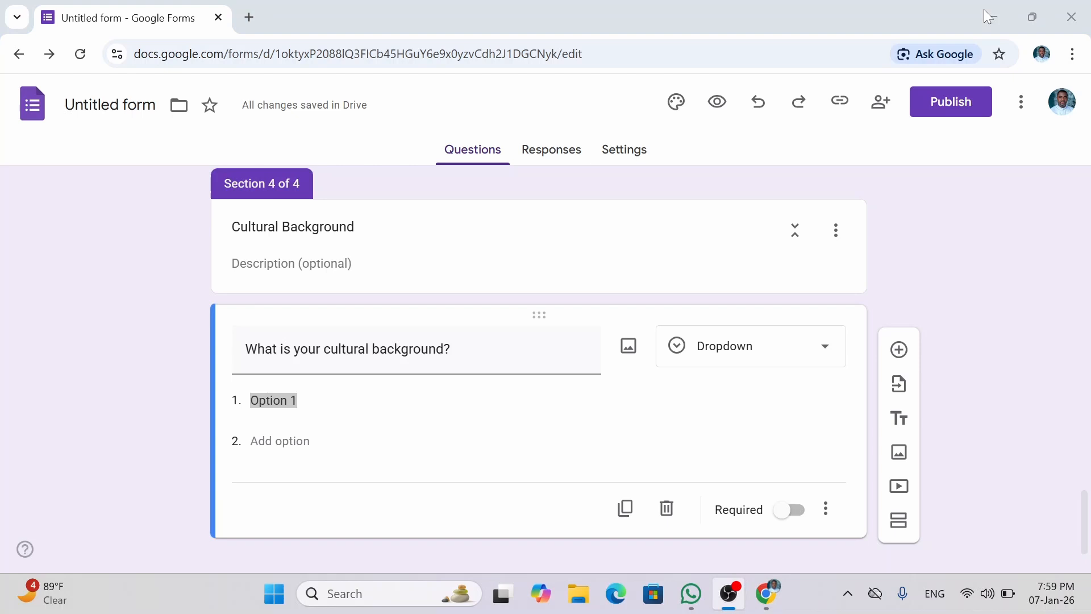
left_click(985, 13)
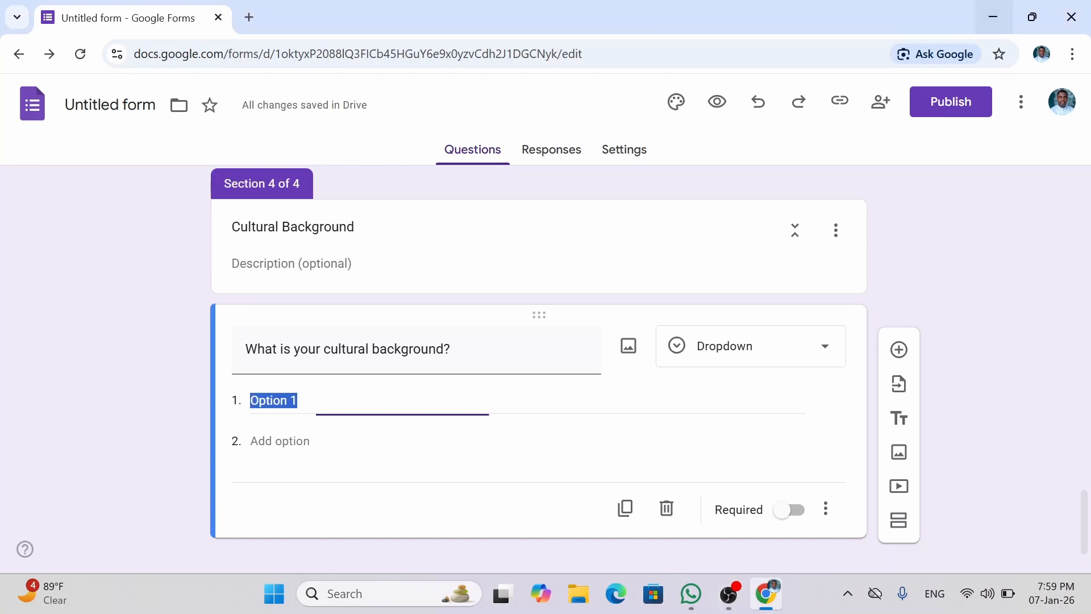
type("Au")
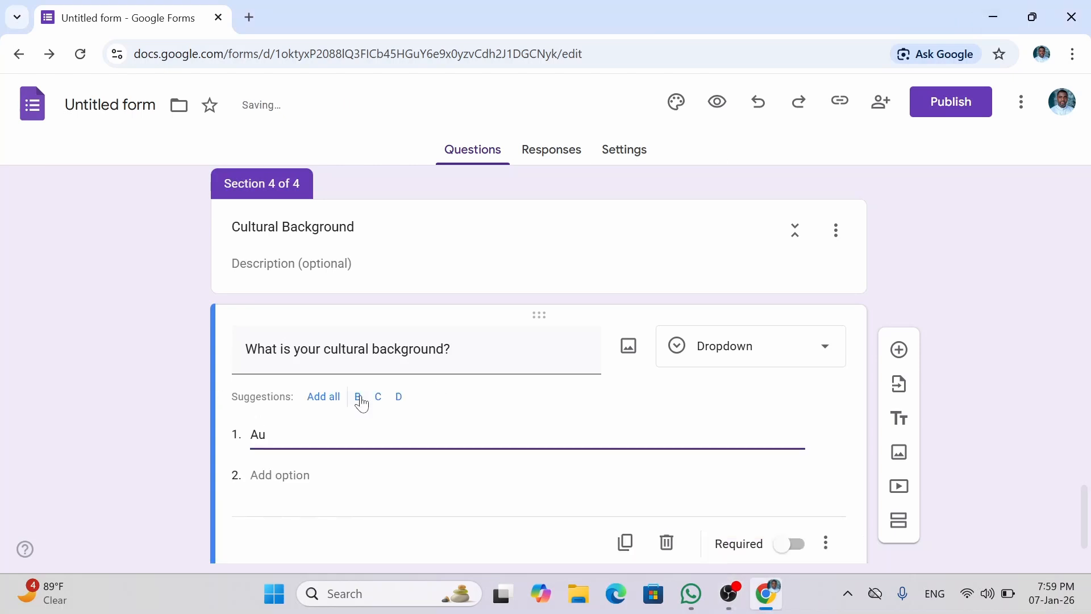
type("stralian")
left_click(296, 476)
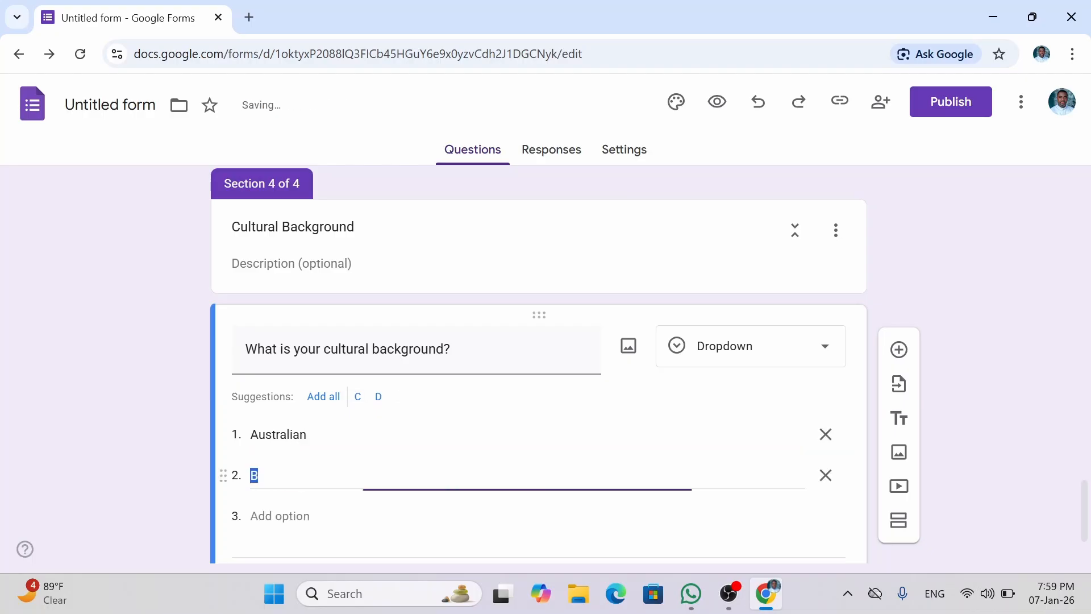
type("Af")
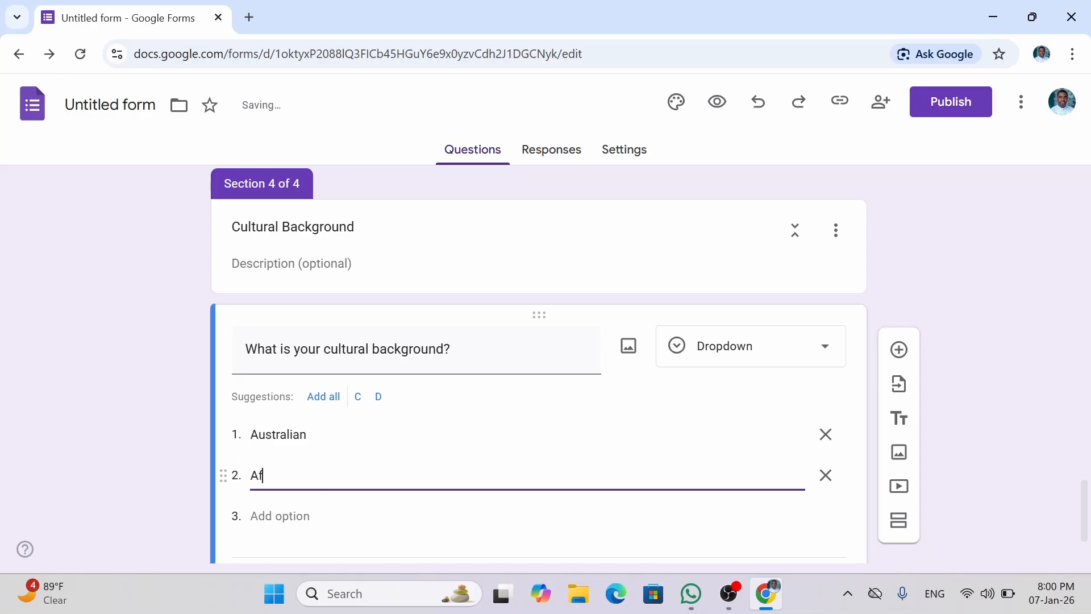
type("rican")
left_click(295, 521)
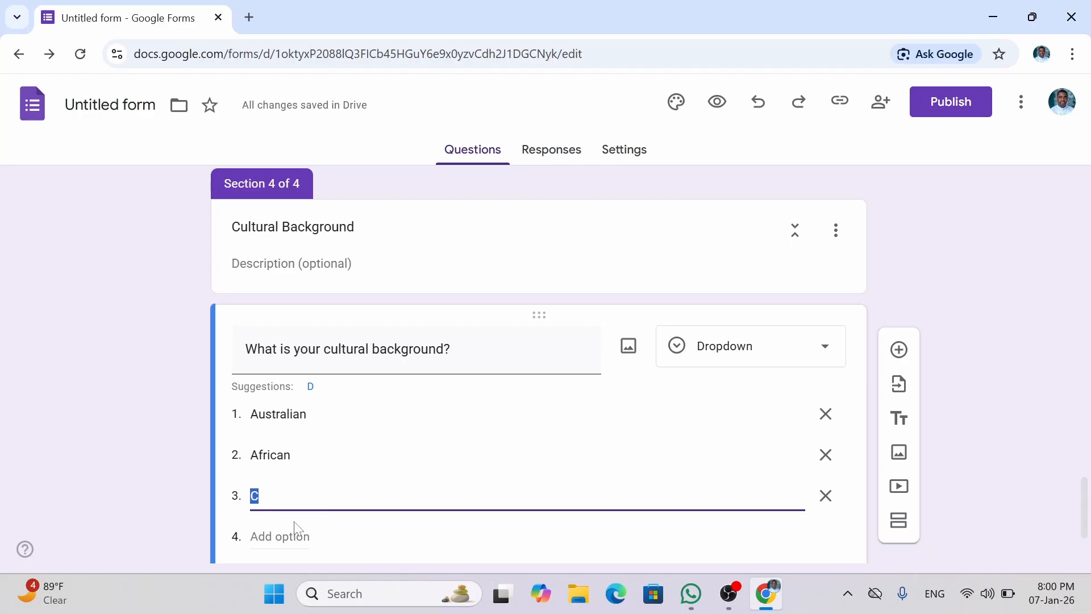
type("European")
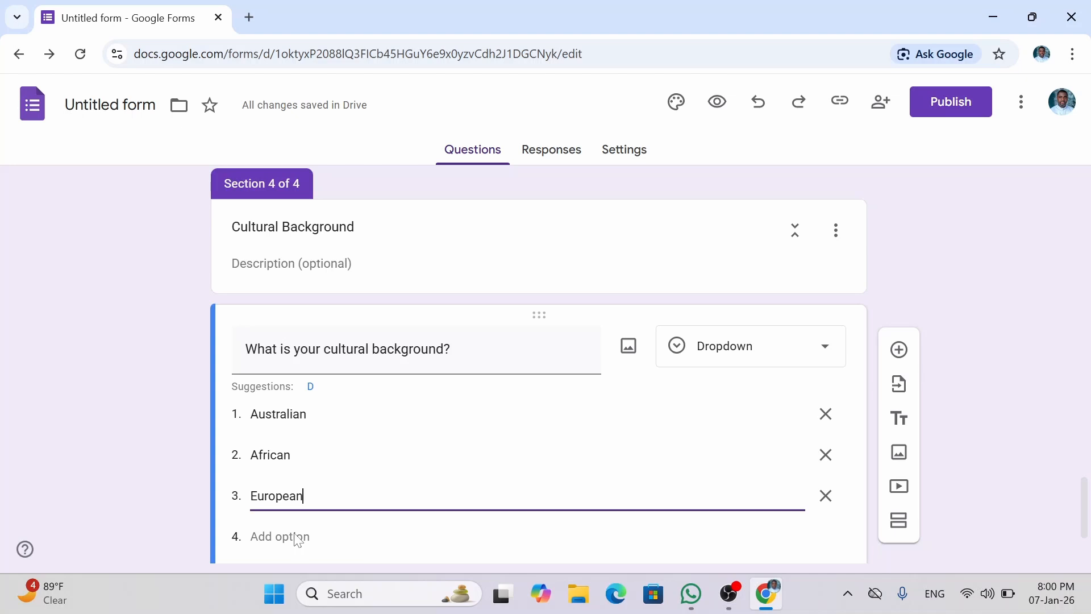
Add American and Others as the fourth and fifth options of the cultural background question
left_click(294, 534)
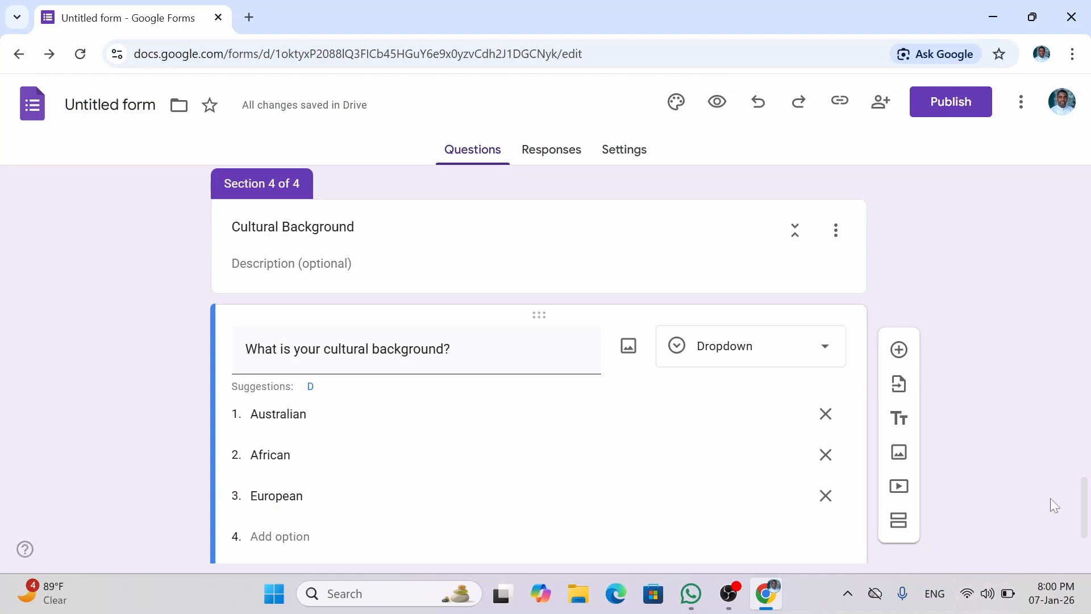
scroll(1087, 534, "down", 3)
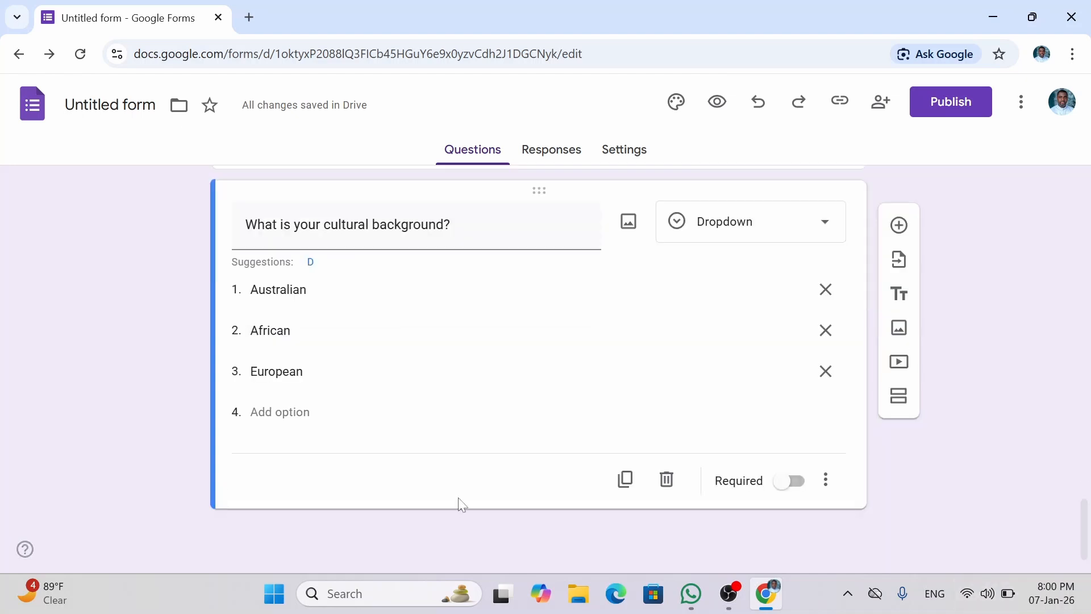
left_click(301, 411)
type("D")
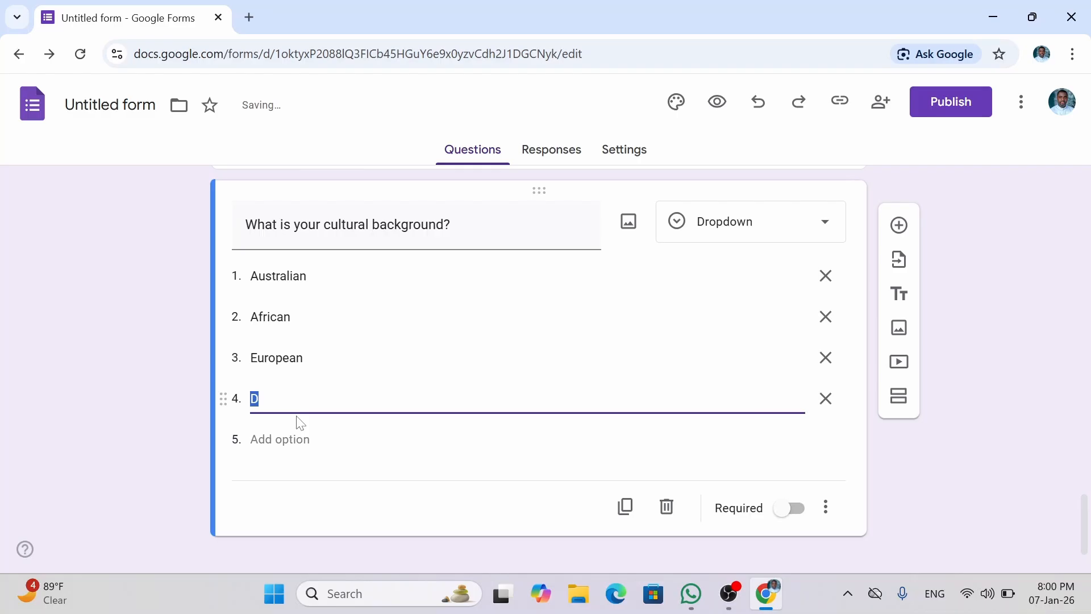
type("American")
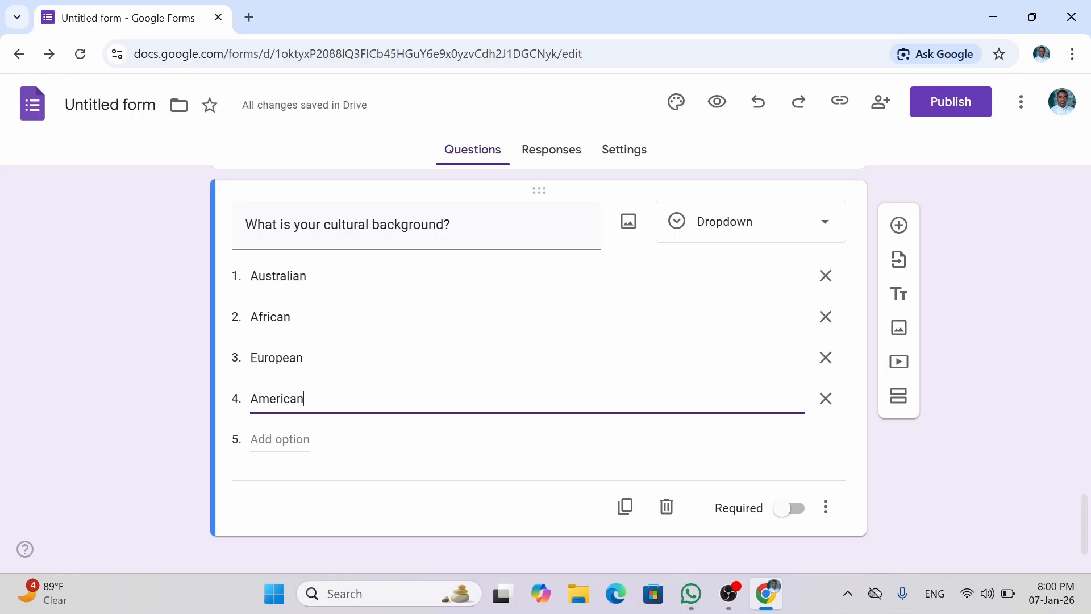
left_click(299, 441)
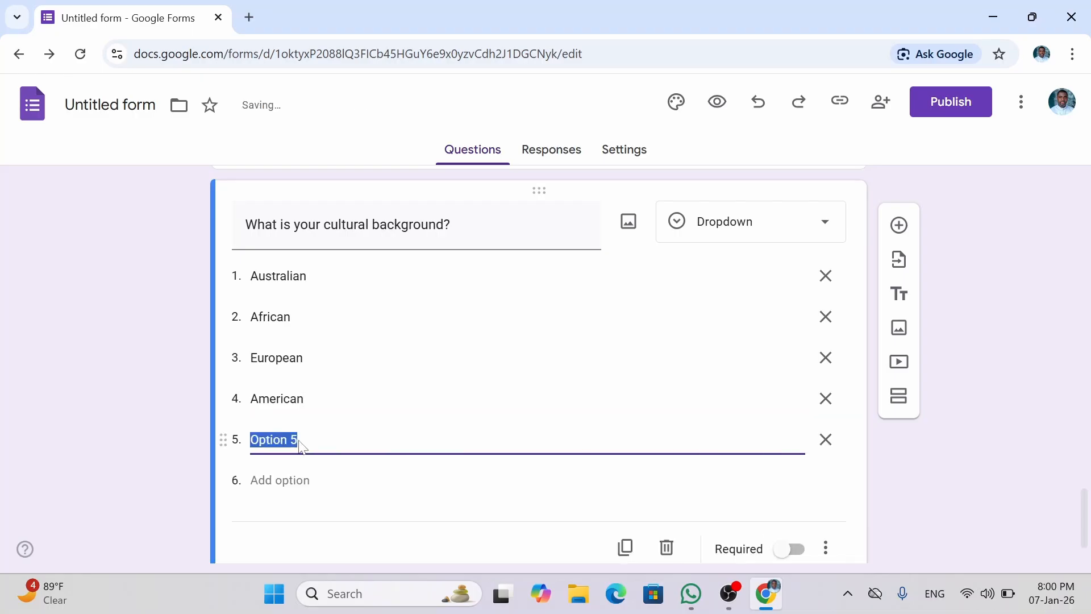
type("Oter")
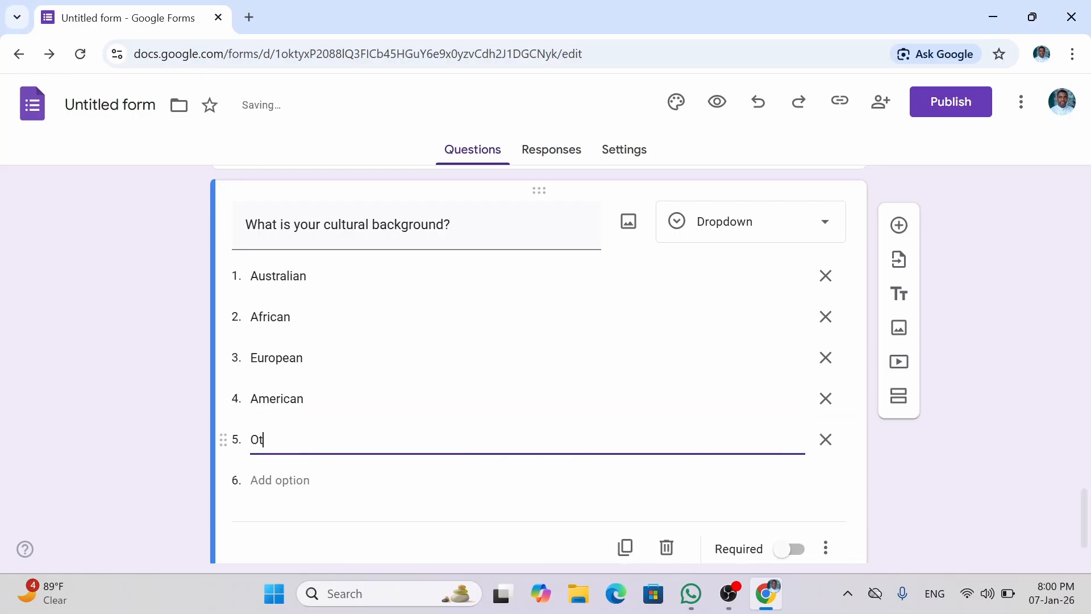
key("BackSpace")
key("BackSpace")
type("hers")
Change the cultural background question to multiple choice and remove its Others and American options
left_click(769, 236)
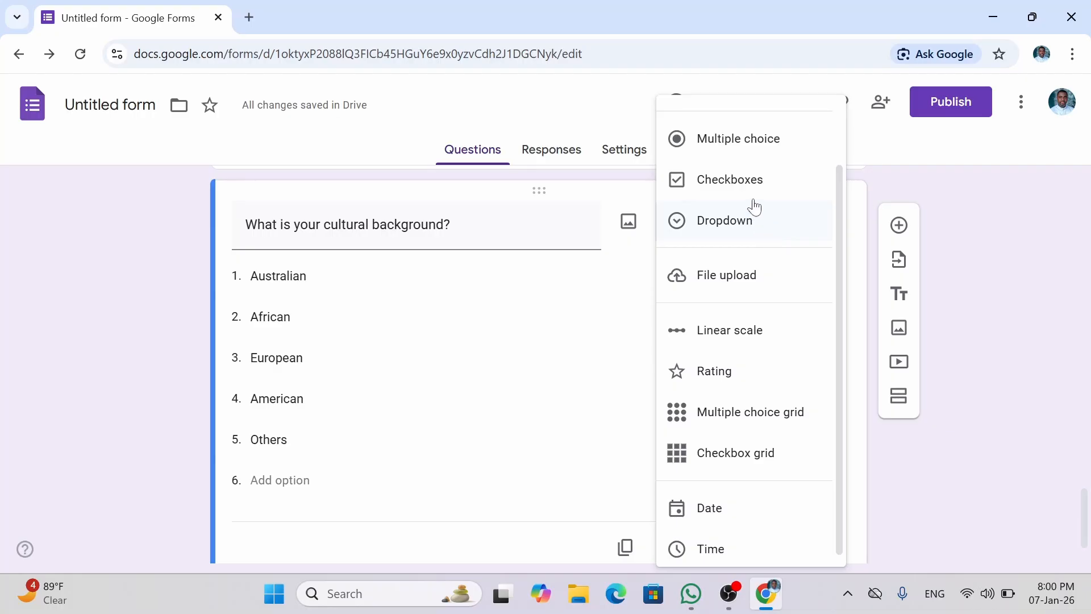
left_click(746, 139)
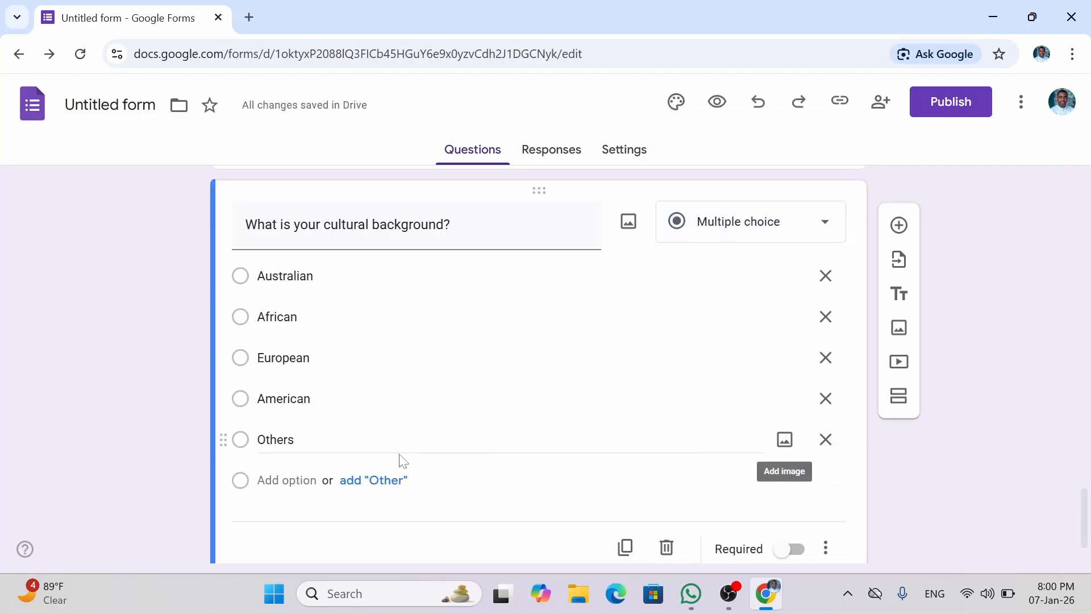
left_click(827, 440)
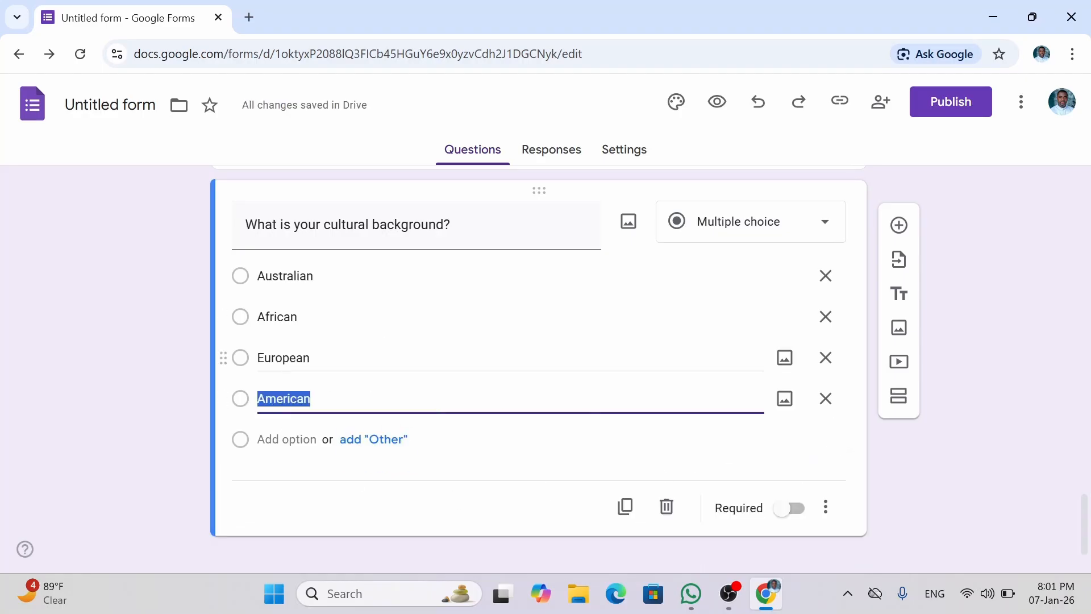
left_click(827, 400)
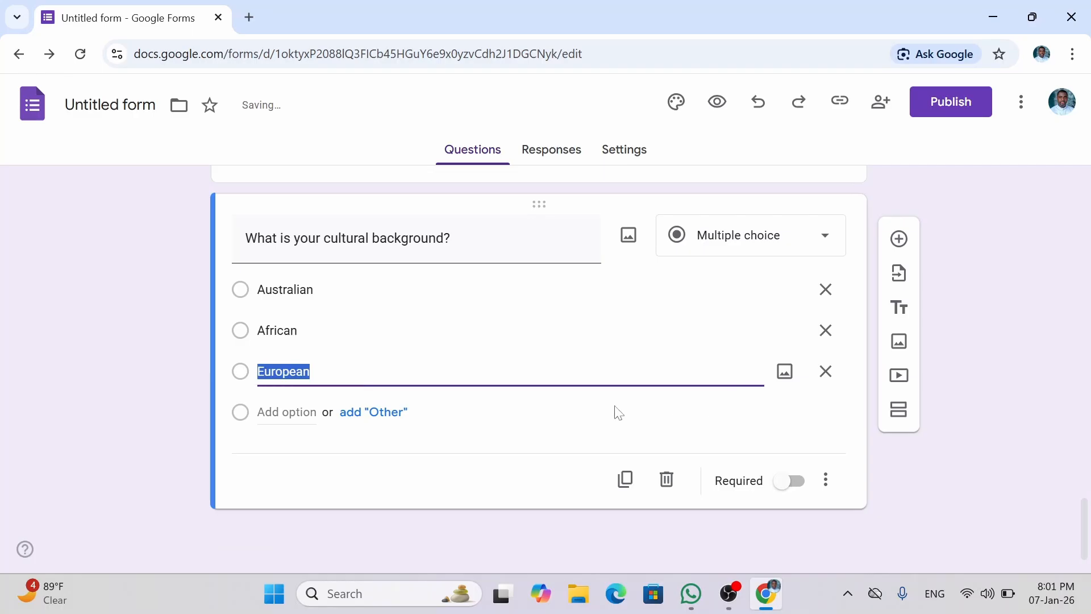
Add the built-in "Other" choice to the cultural background question and make the question required
left_click(379, 412)
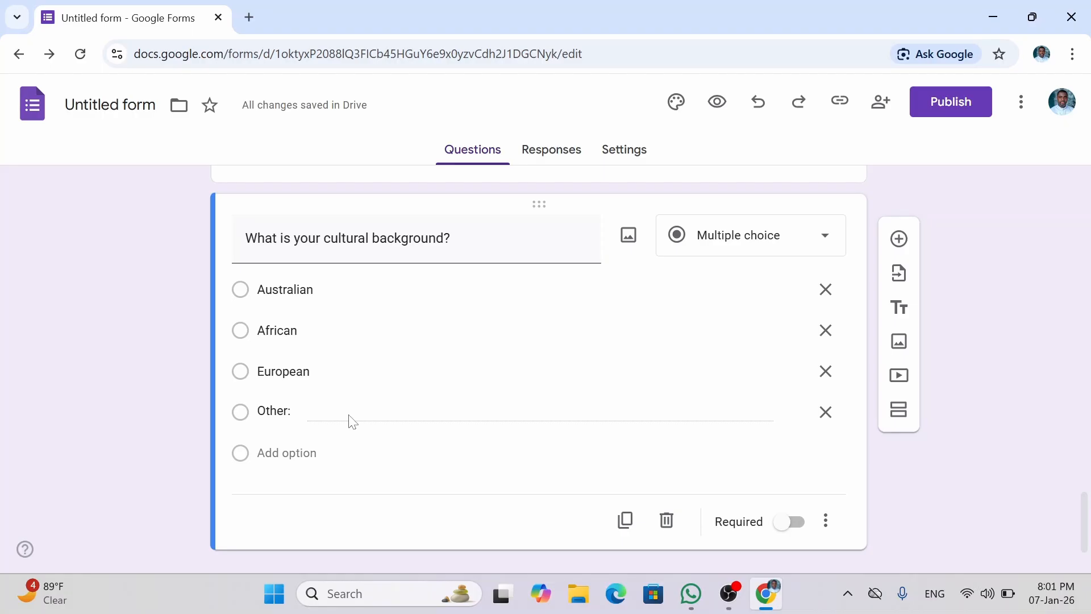
left_click(791, 522)
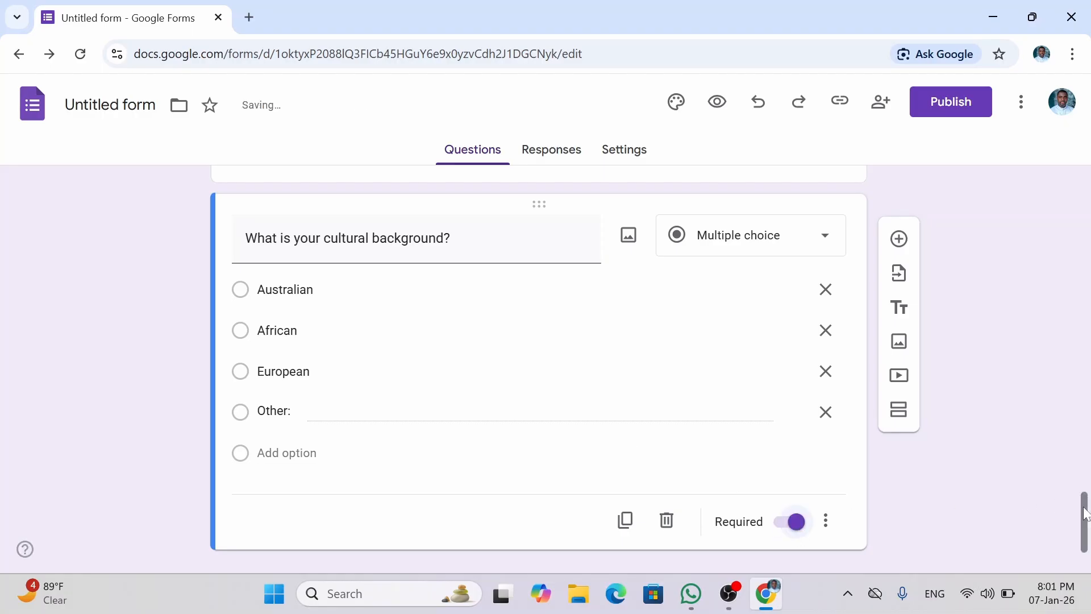
Review the Cultural Background section's heading, its question and the answer options
mouse_move(1086, 503)
left_mouse_down()
mouse_move(1088, 444)
mouse_move(1086, 503)
left_mouse_up()
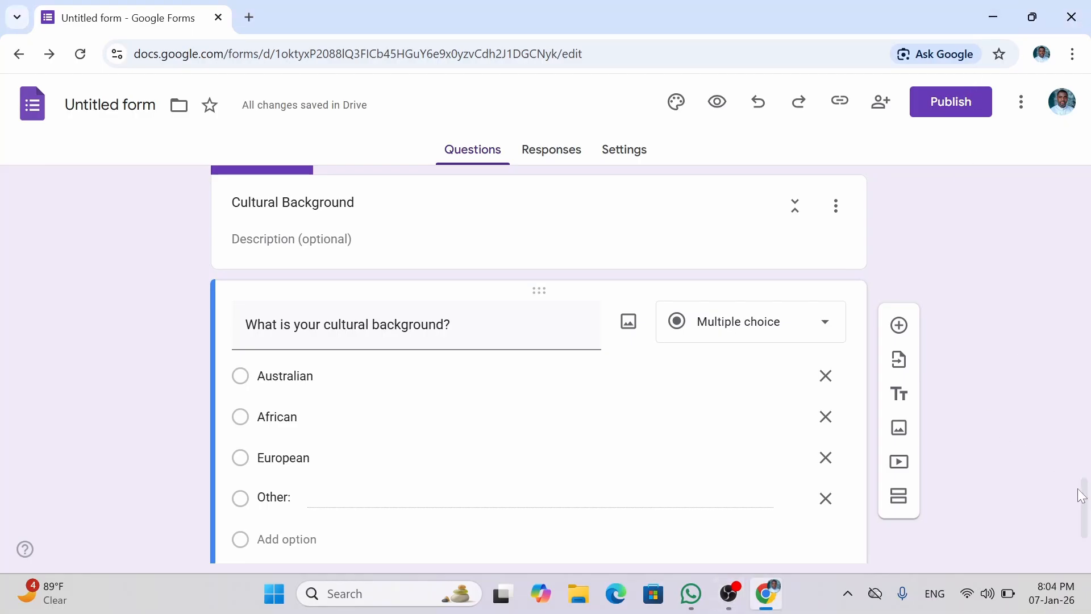
left_click_drag(1083, 493, 1076, 557)
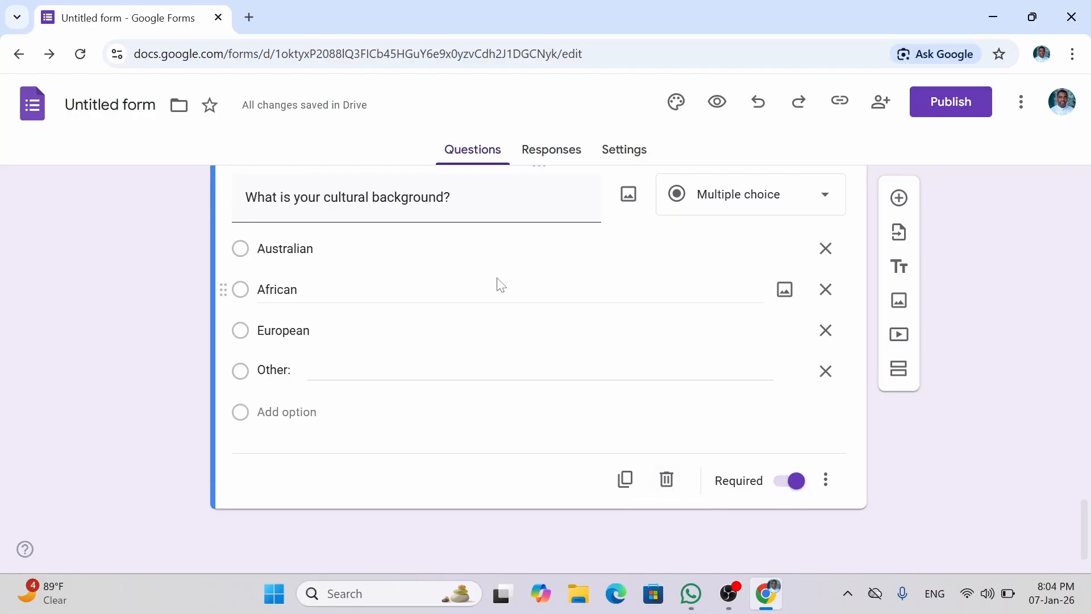
scroll(1085, 529, "up", 3)
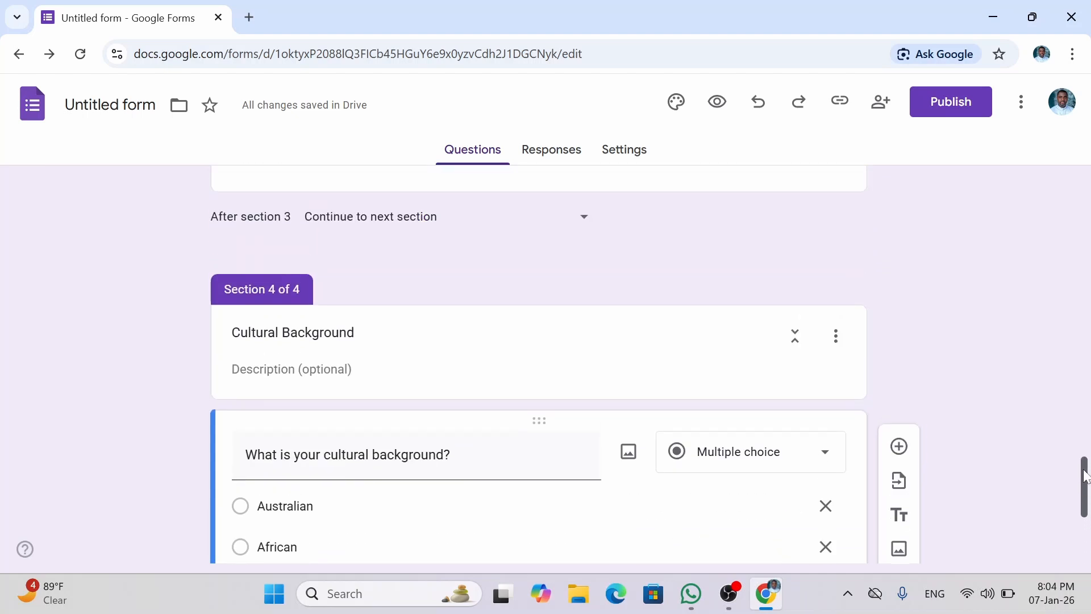
scroll(1085, 534, "down", 3)
double_click(277, 289)
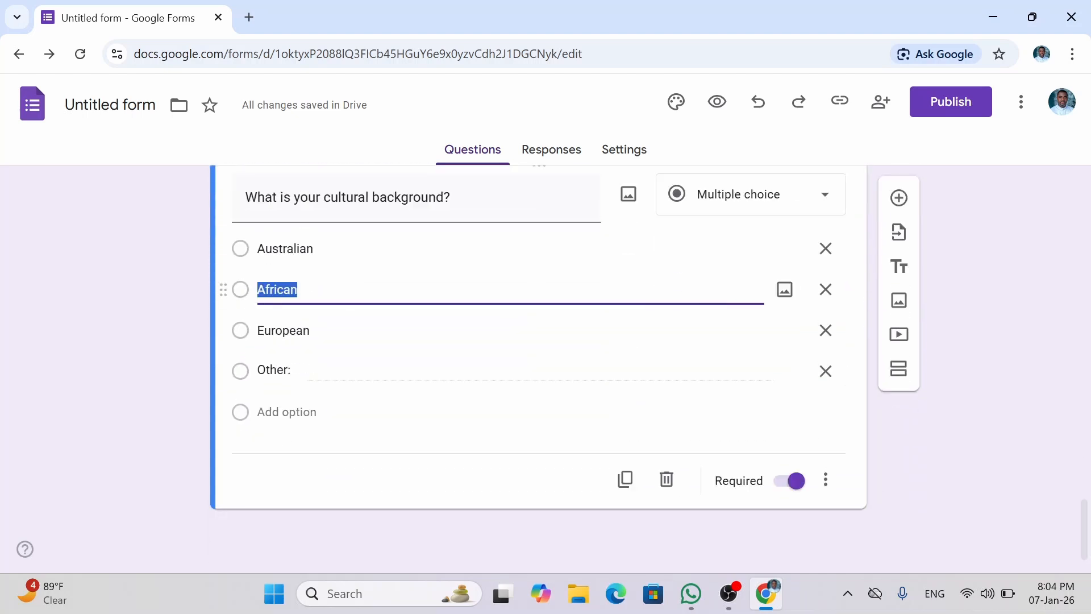
left_click(298, 290)
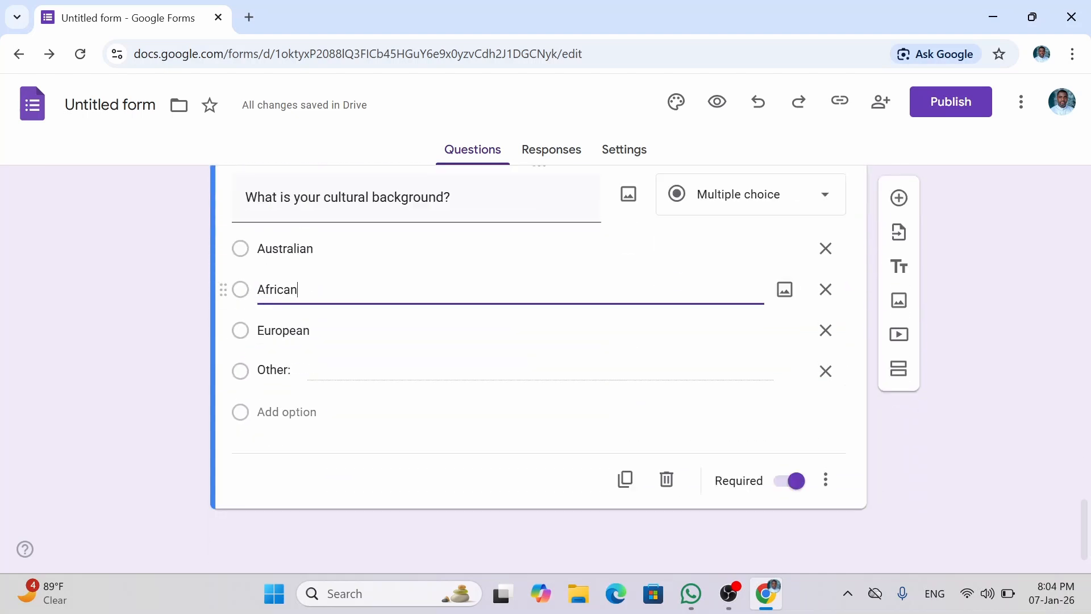
left_click(529, 360)
double_click(284, 249)
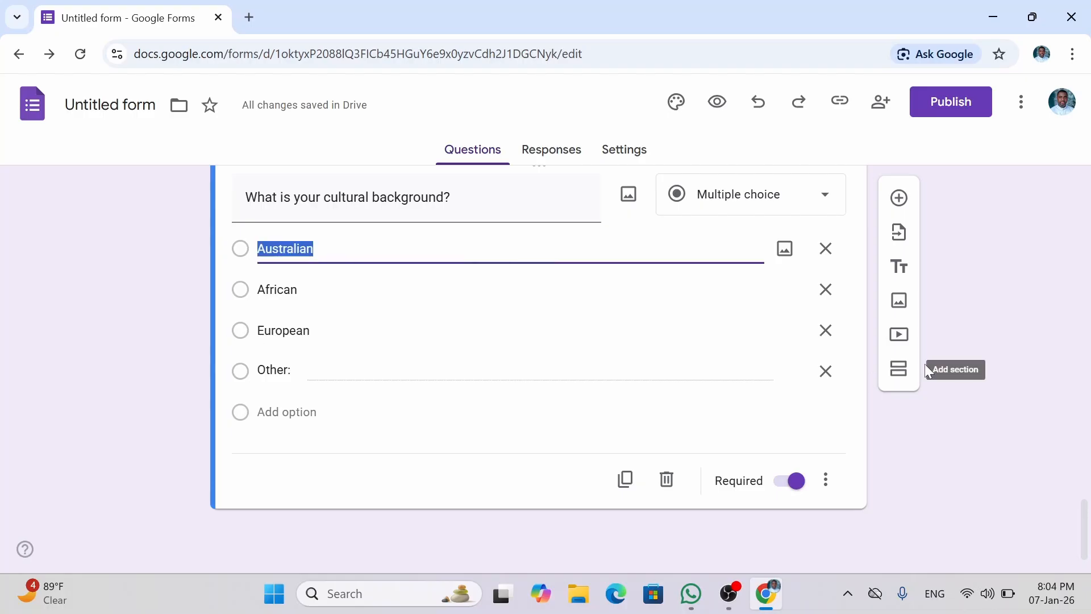
Add a new section after the cultural background question and clear its default title
left_click(899, 371)
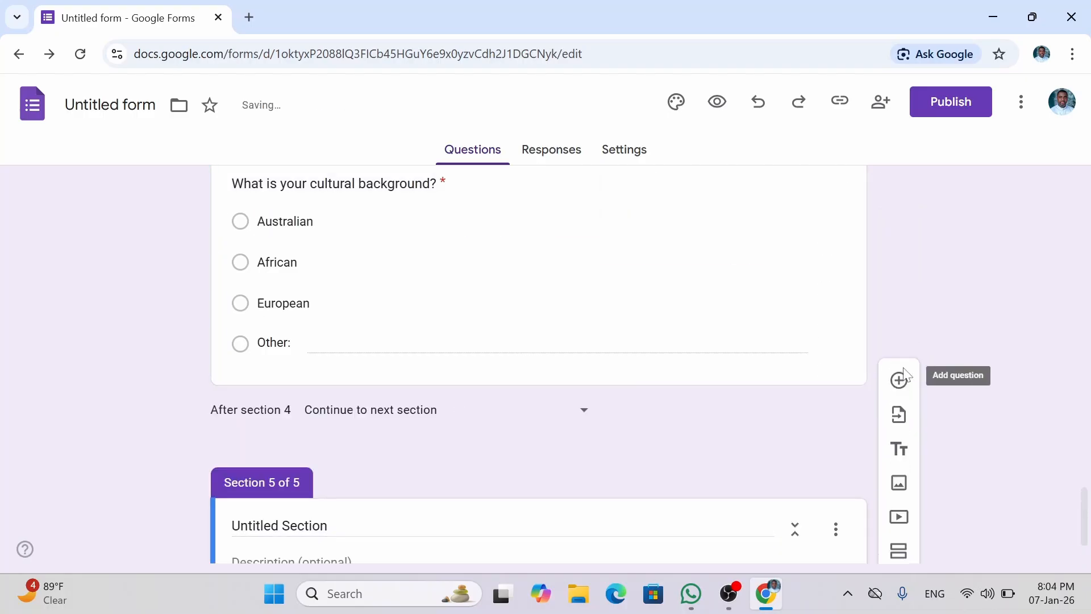
left_click_drag(1086, 500, 1086, 515)
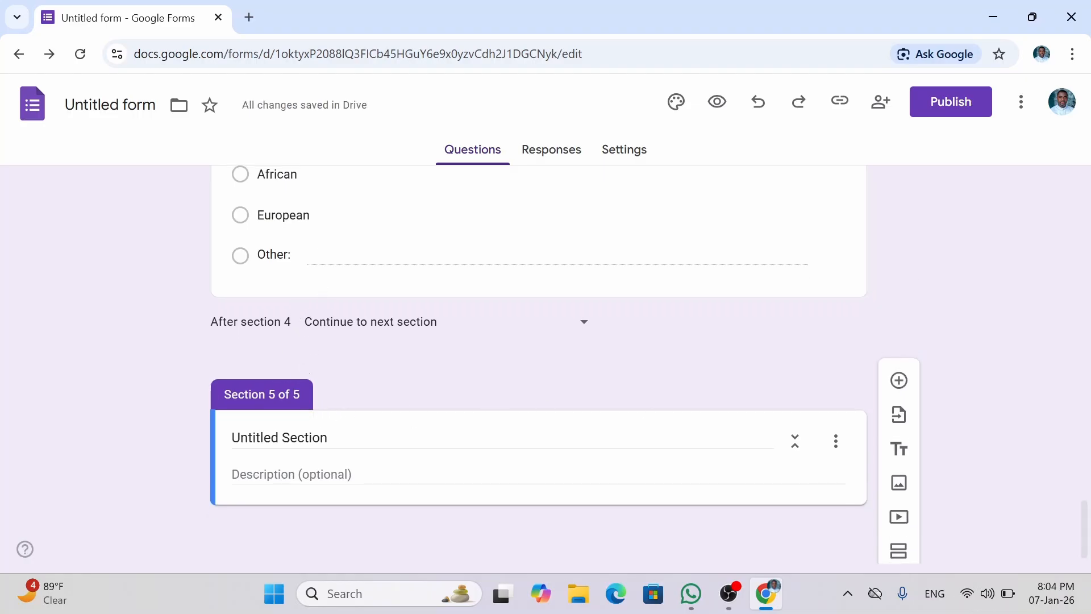
left_click(329, 438)
key("BackSpace")
key("BackSpace")
key("BackSpace")
key("BackSpace")
key("BackSpace")
key("BackSpace")
key("BackSpace")
key("BackSpace")
key("BackSpace")
key("BackSpace")
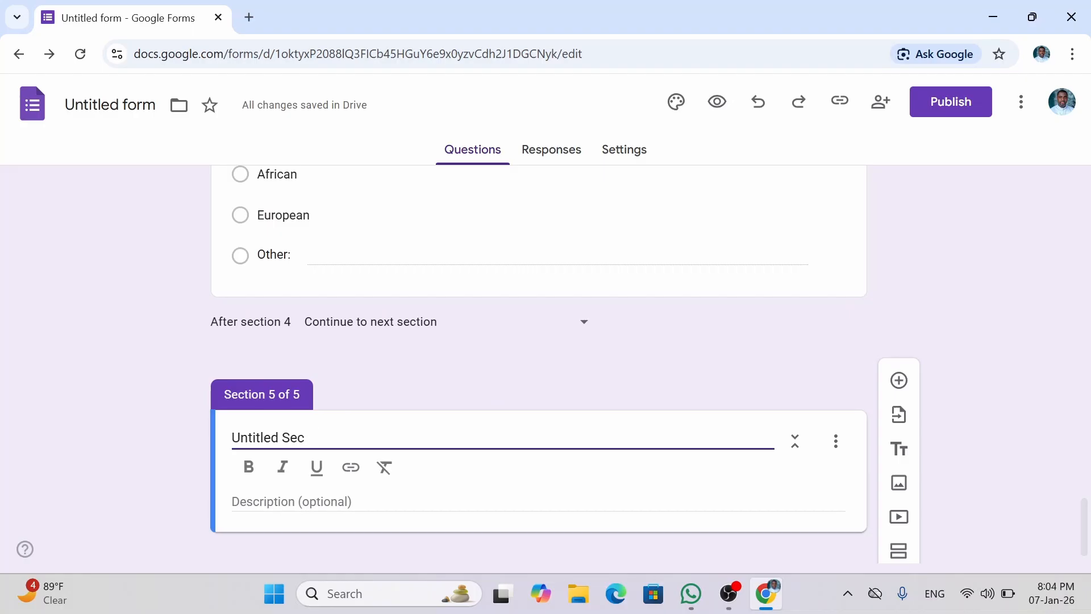
key("BackSpace")
key("BackSpace")
key("BackSpace")
key("BackSpace")
key("BackSpace")
key("BackSpace")
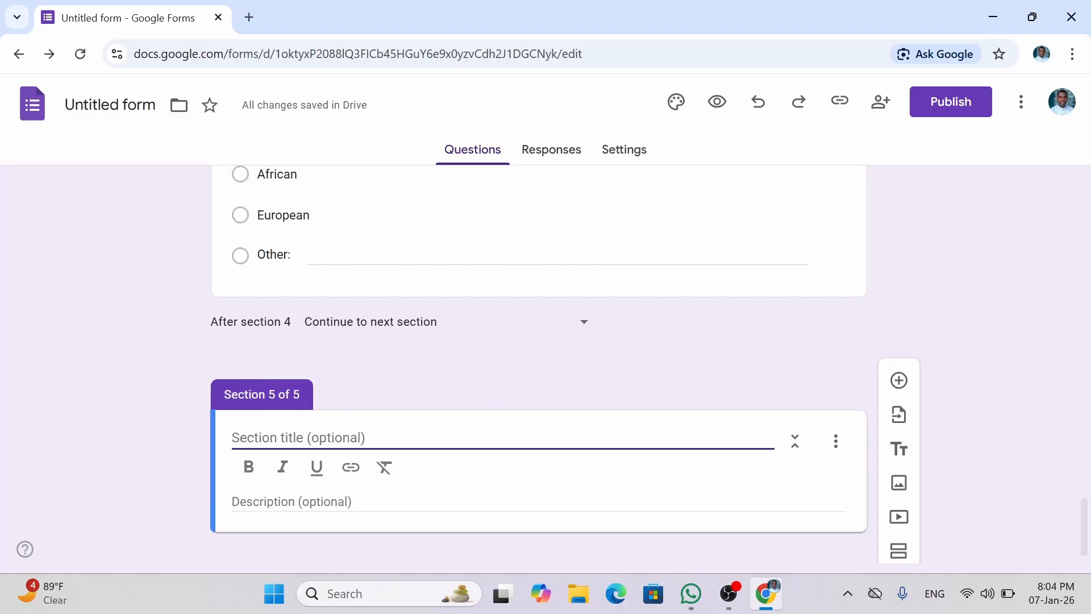
Title the fifth section "Preferred Snack"
type("Prefered")
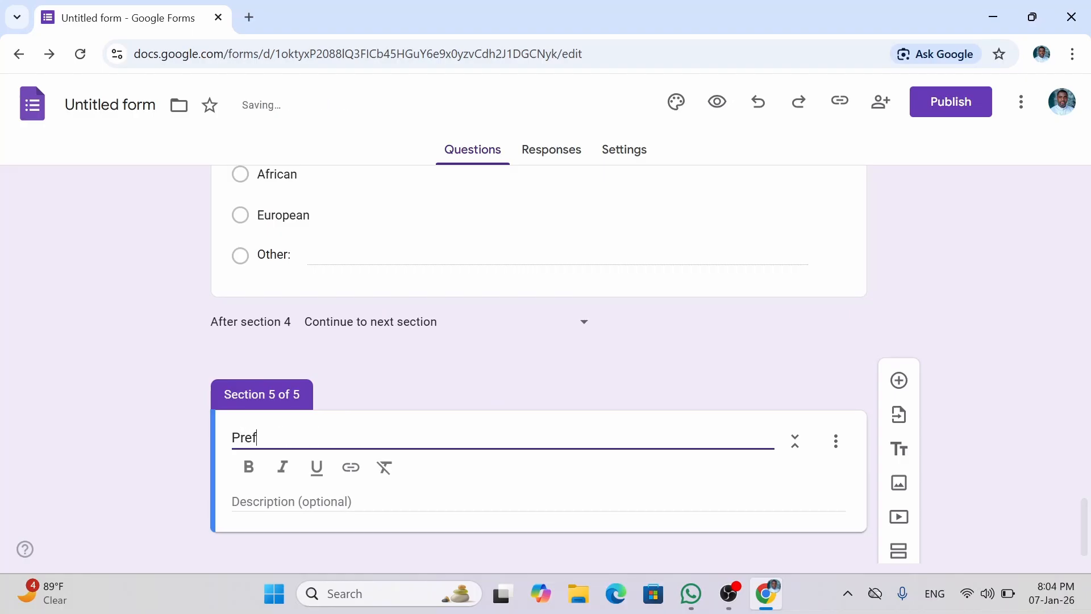
key("BackSpace")
key("BackSpace")
key("BackSpace")
key("BackSpace")
key("BackSpace")
type("fered")
key("BackSpace")
key("BackSpace")
key("BackSpace")
key("BackSpace")
key("BackSpace")
key("BackSpace")
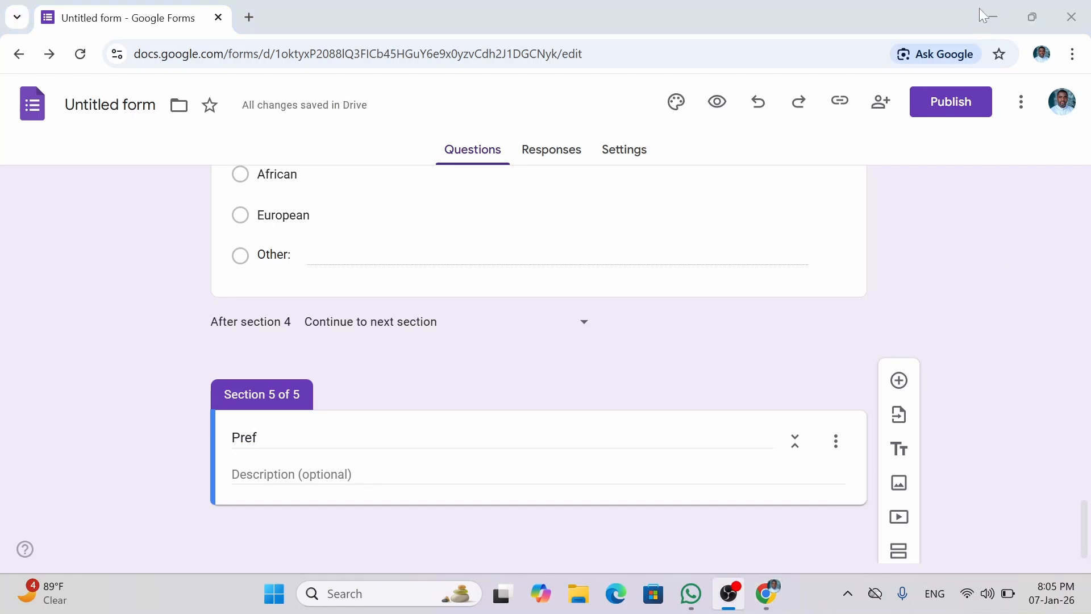
left_click(981, 11)
type("err")
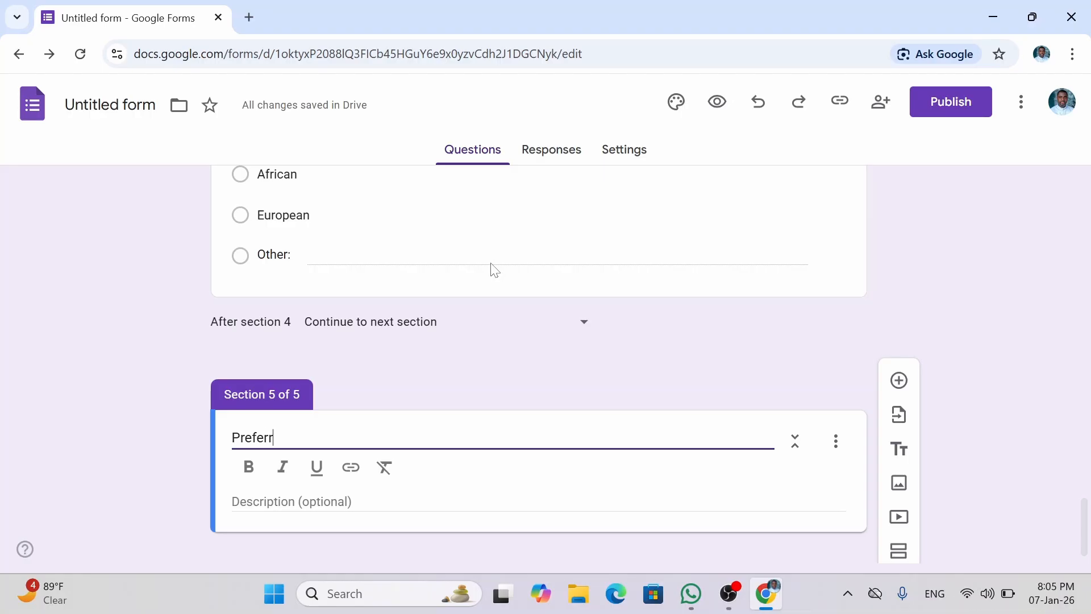
type("ed S")
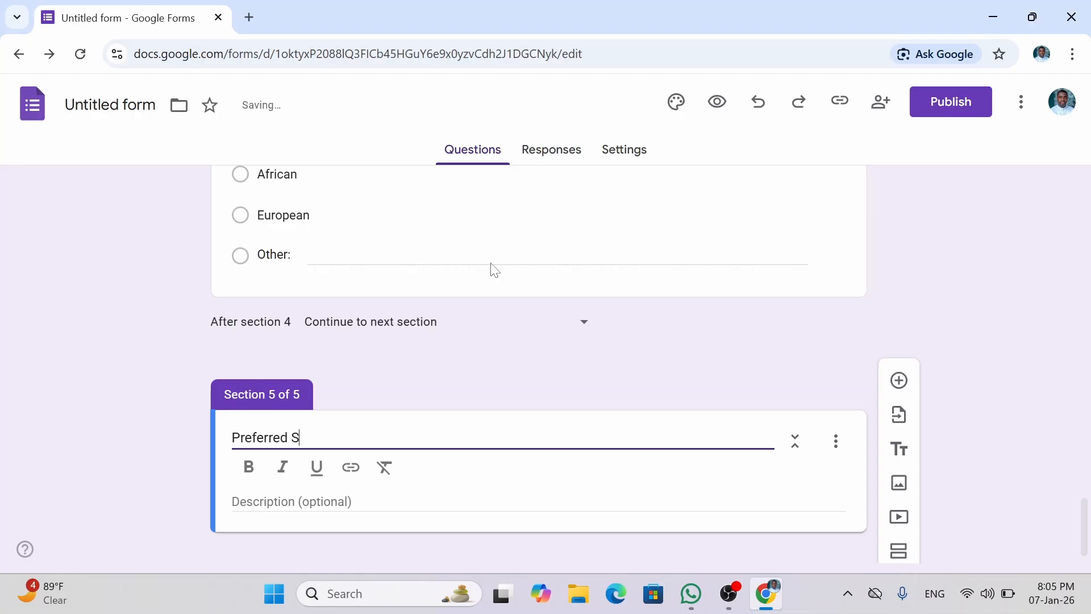
type("nack")
Add the question "What is your preferred snack?" to the Preferred Snack section and set its answer type to Dropdown
left_click_drag(1087, 533, 1088, 556)
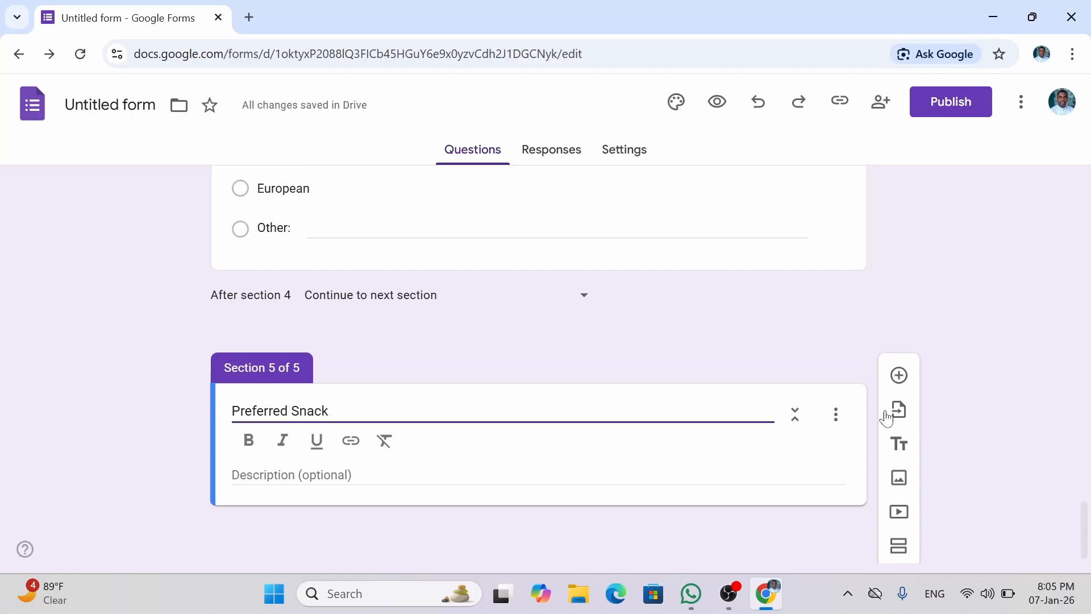
left_click(907, 381)
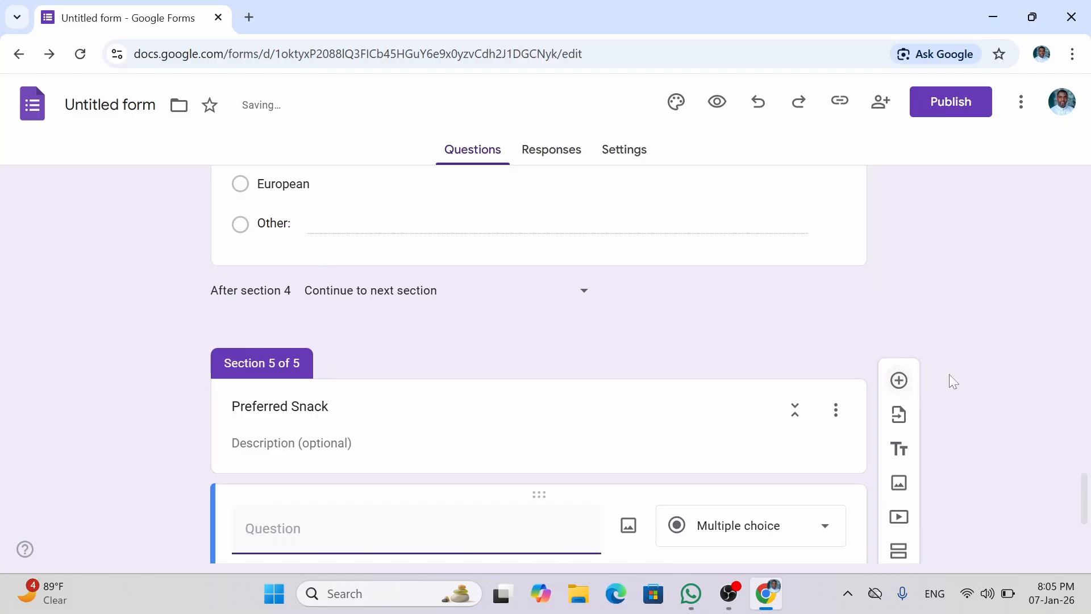
left_click_drag(1084, 514, 1086, 551)
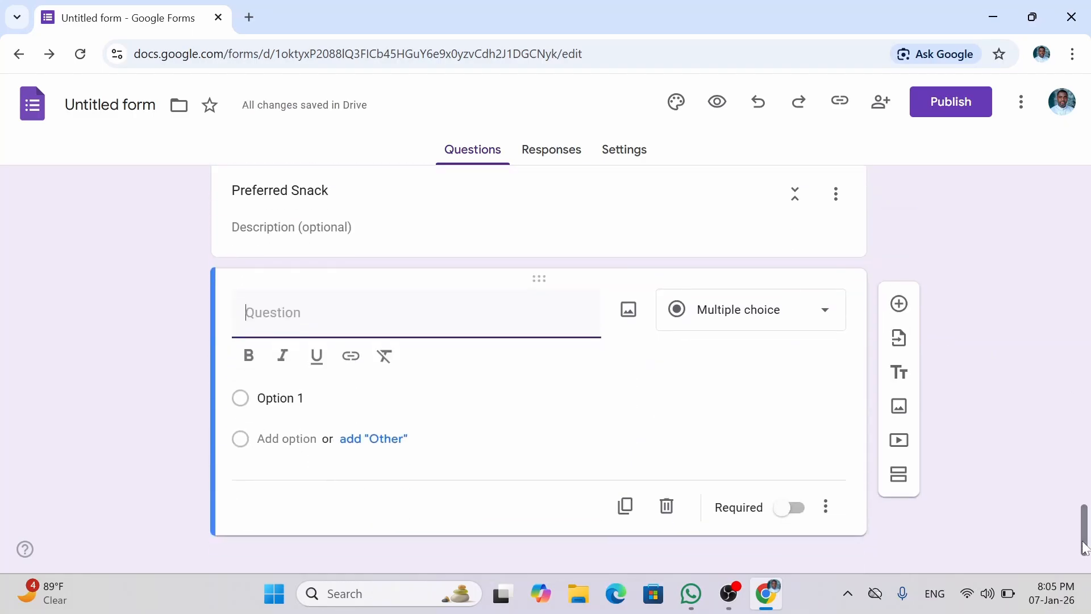
type("Wa")
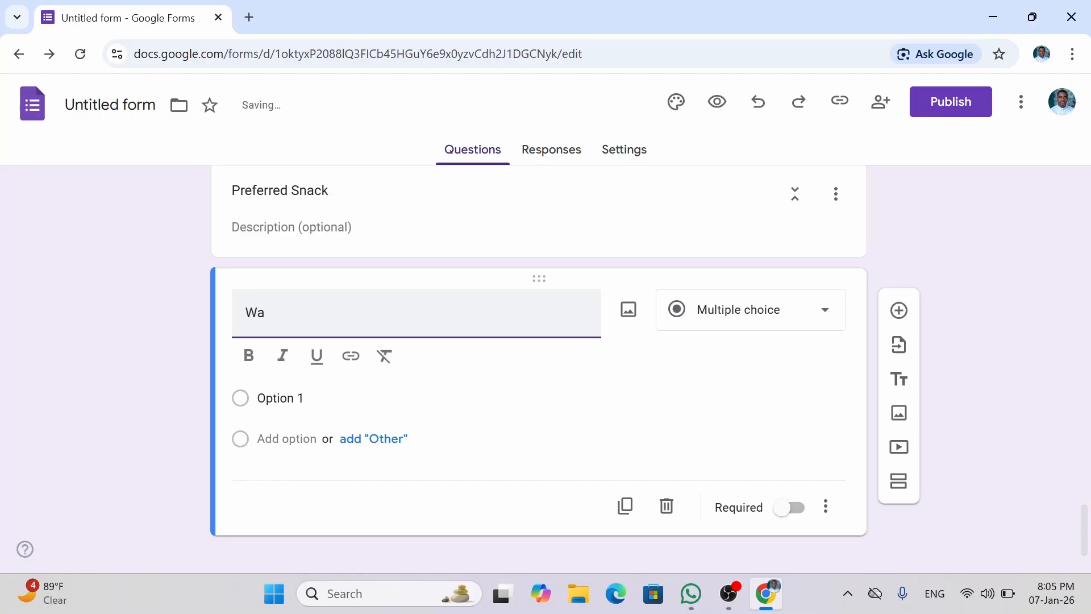
key("BackSpace")
type("at")
key("BackSpace")
key("BackSpace")
key("BackSpace")
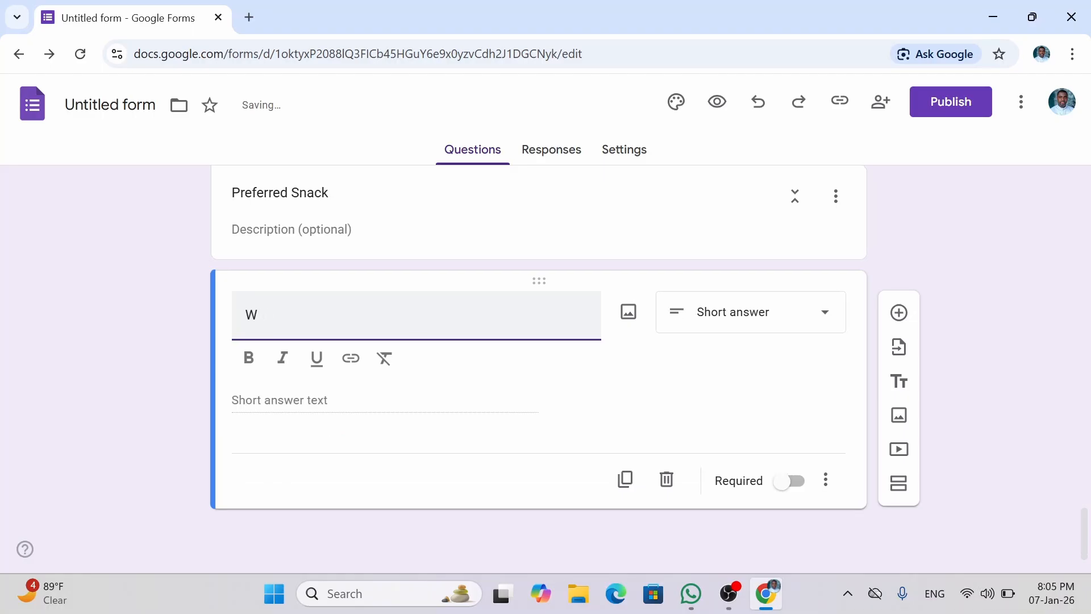
type("hat is ")
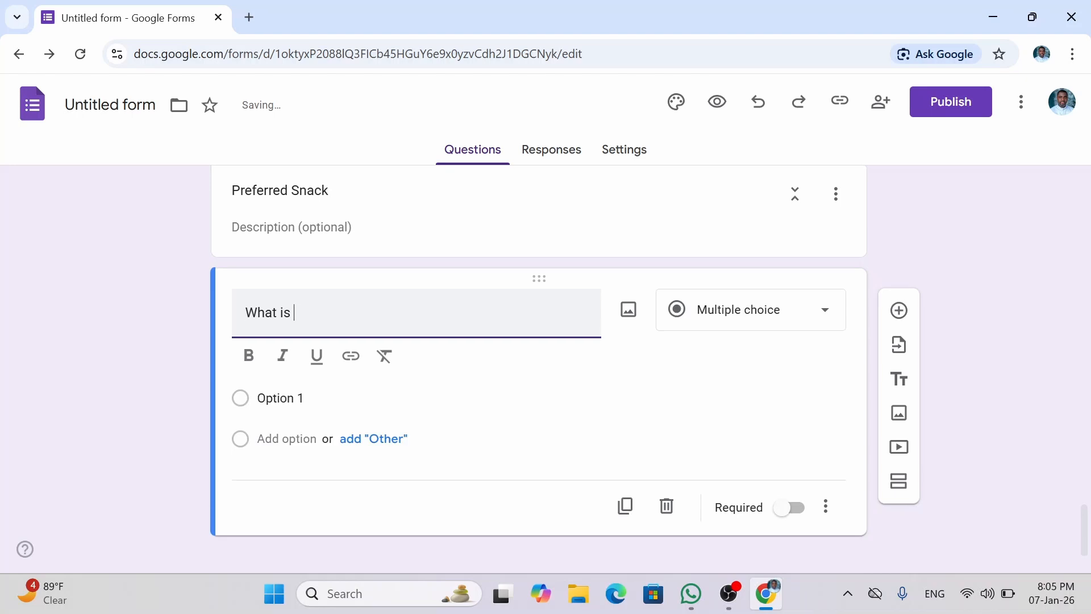
type("your")
left_click(414, 323)
type("p")
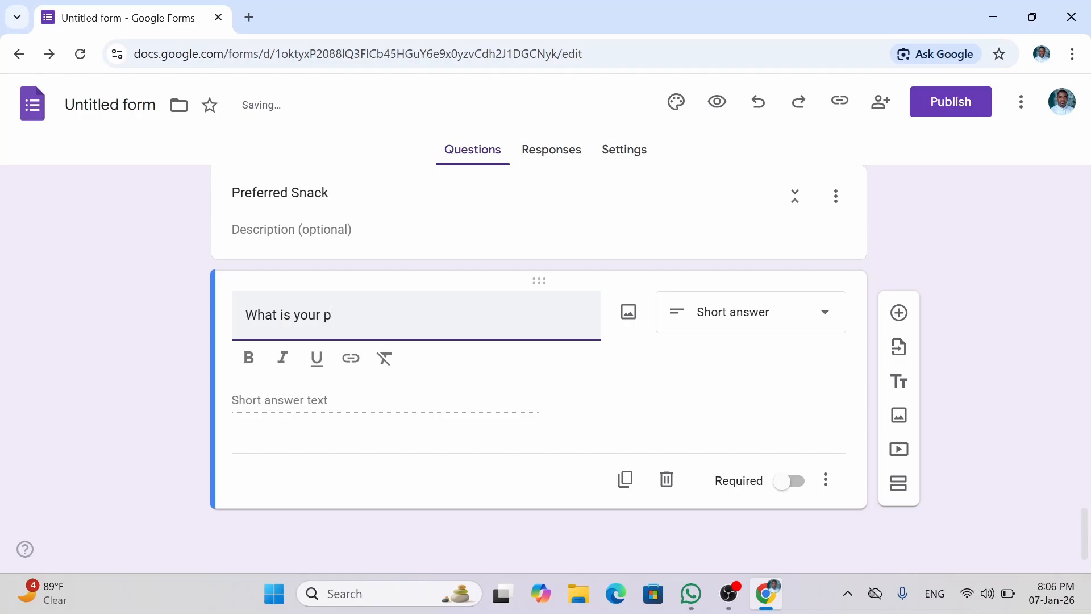
type("referred ")
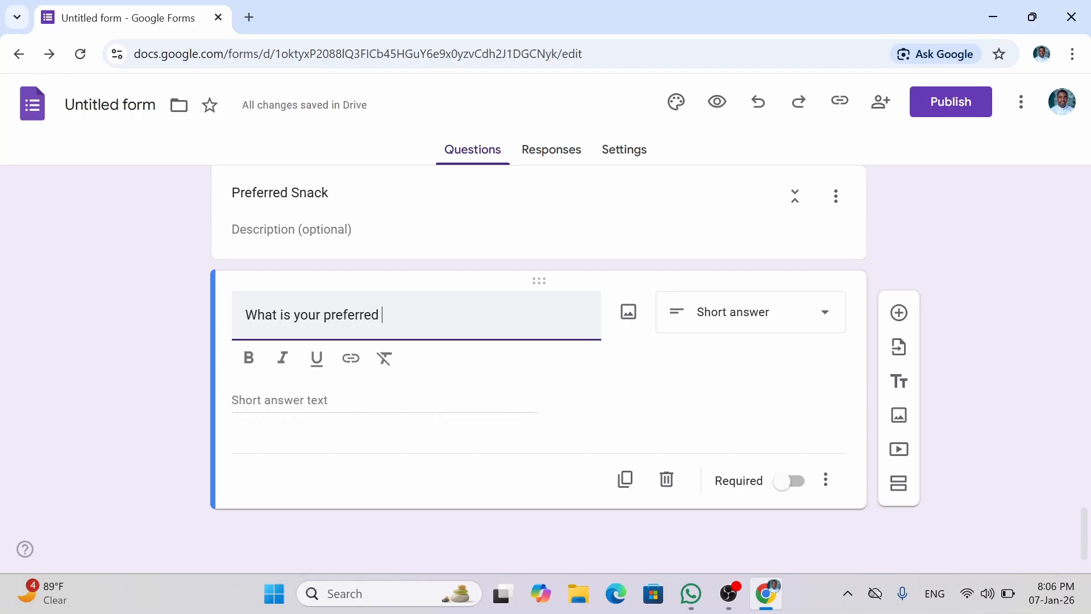
type("nack")
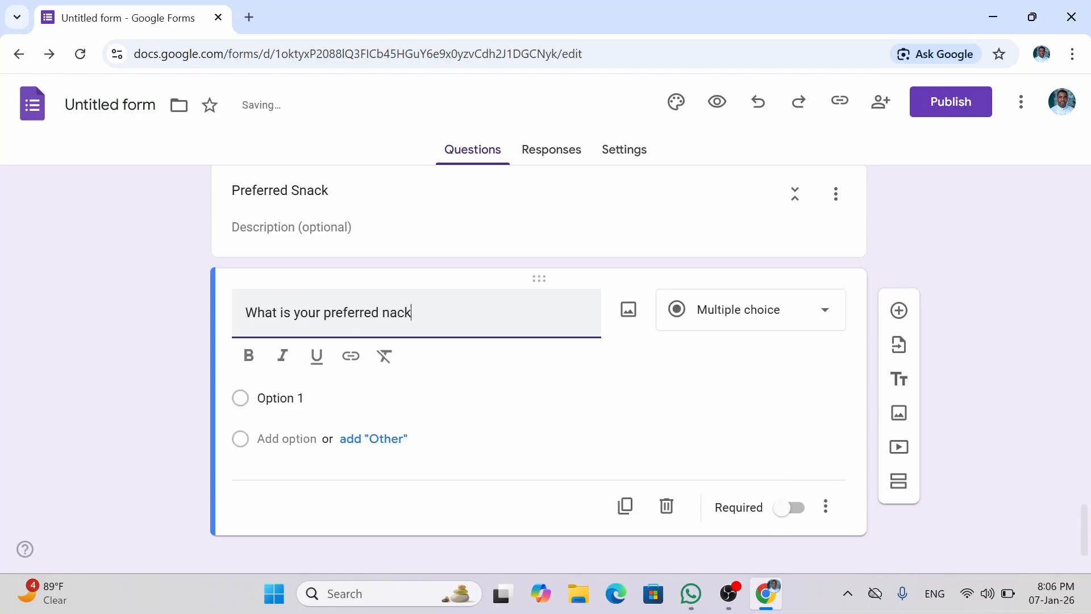
type("?")
type("s")
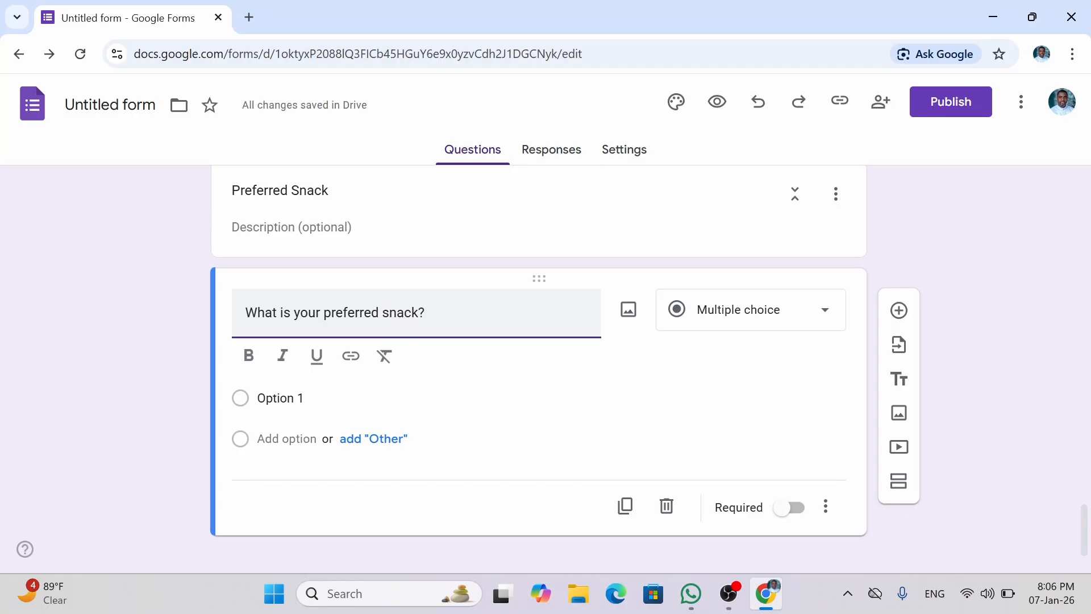
left_click(769, 319)
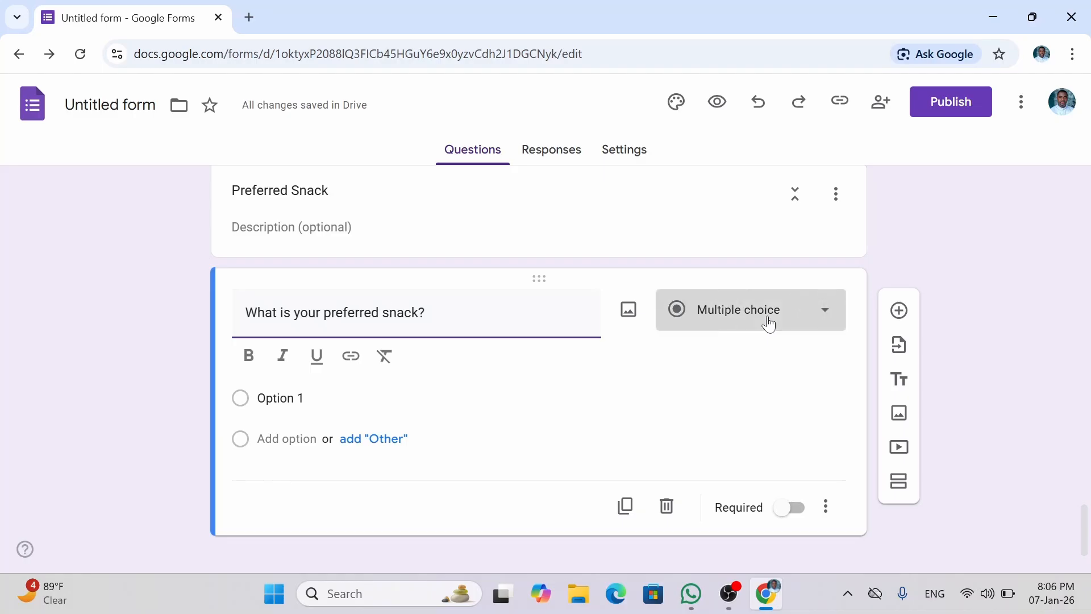
left_click(742, 310)
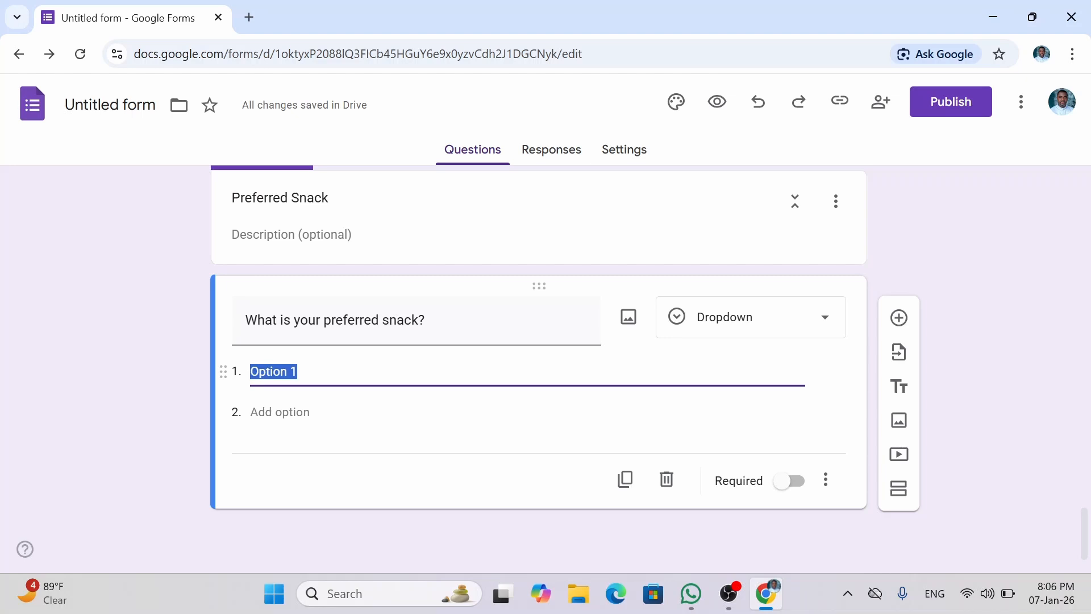
Enter TimTams, Milo and Jaffas as the first three dropdown options of the preferred snack question
type("Tim")
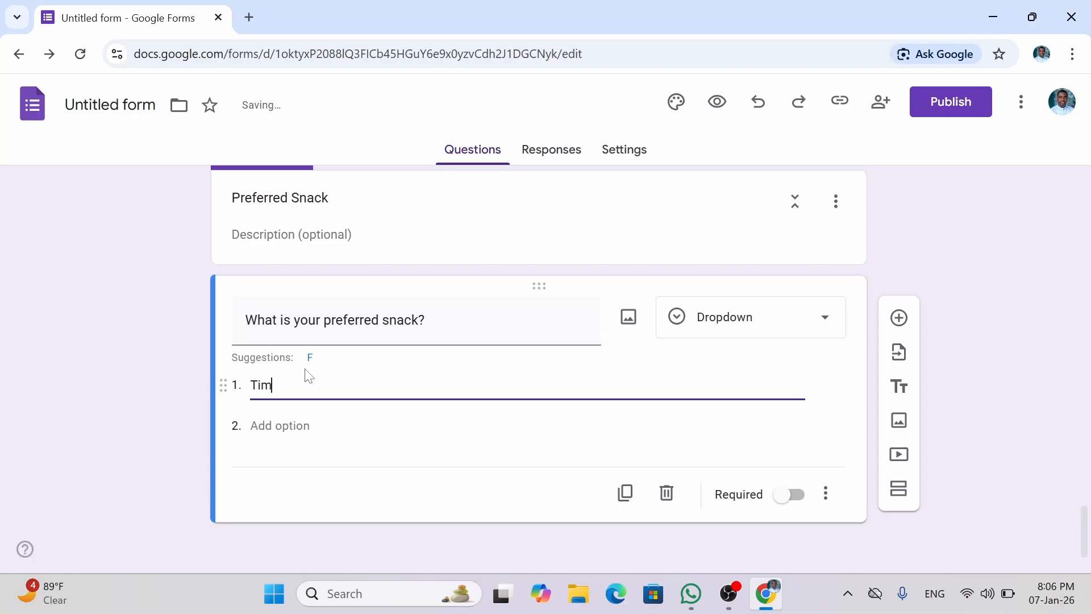
type("Tams")
left_click(306, 424)
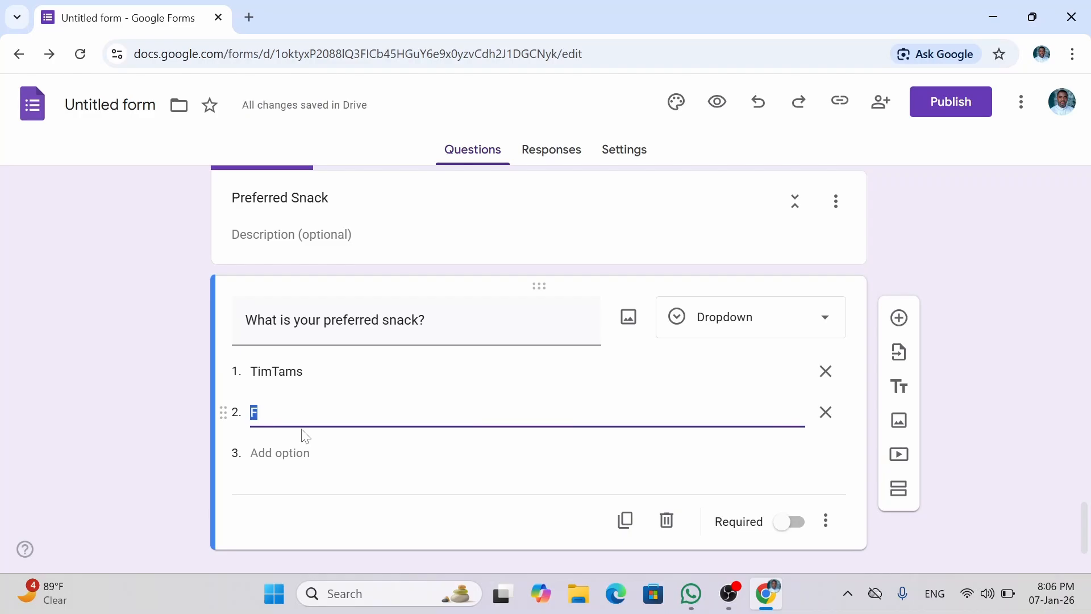
type("Milo")
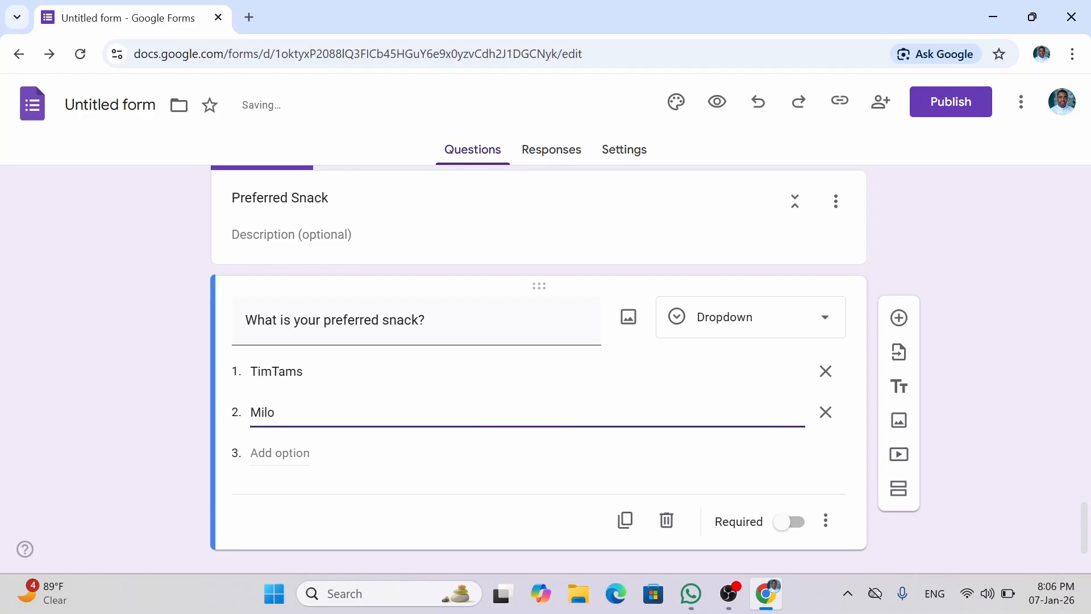
key("Return")
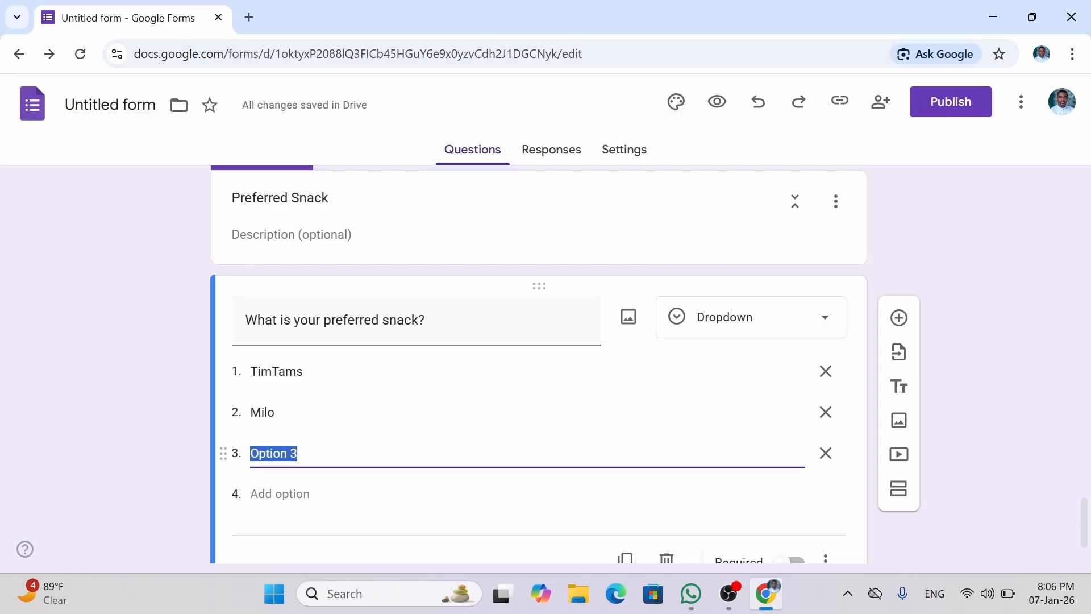
type("Jaffa")
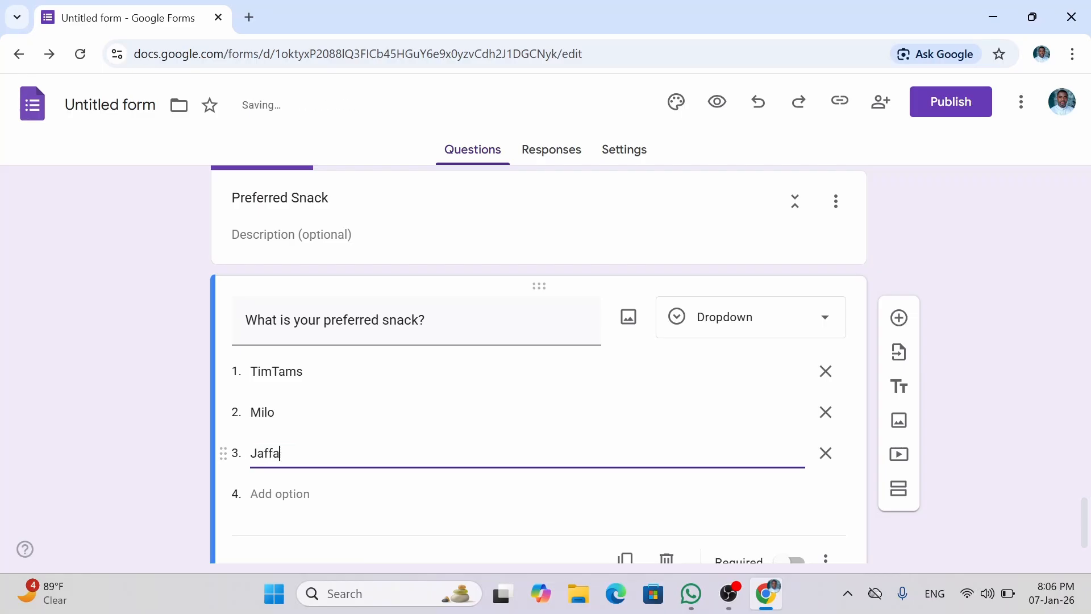
type("s")
Add Minties and Chips as the fourth and fifth options of the preferred snack dropdown
key("Return")
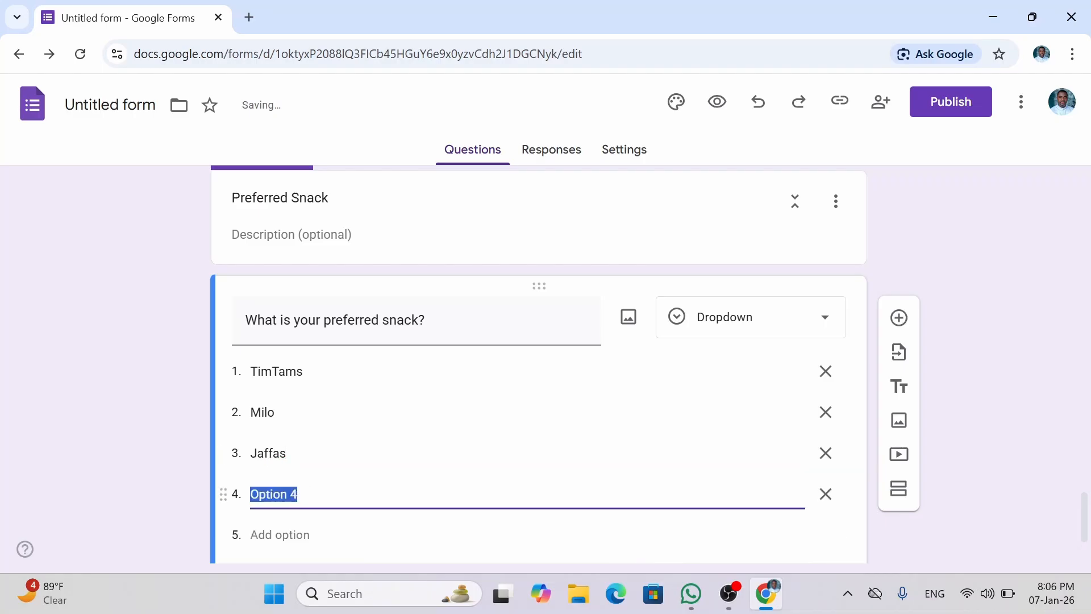
type("Mintie")
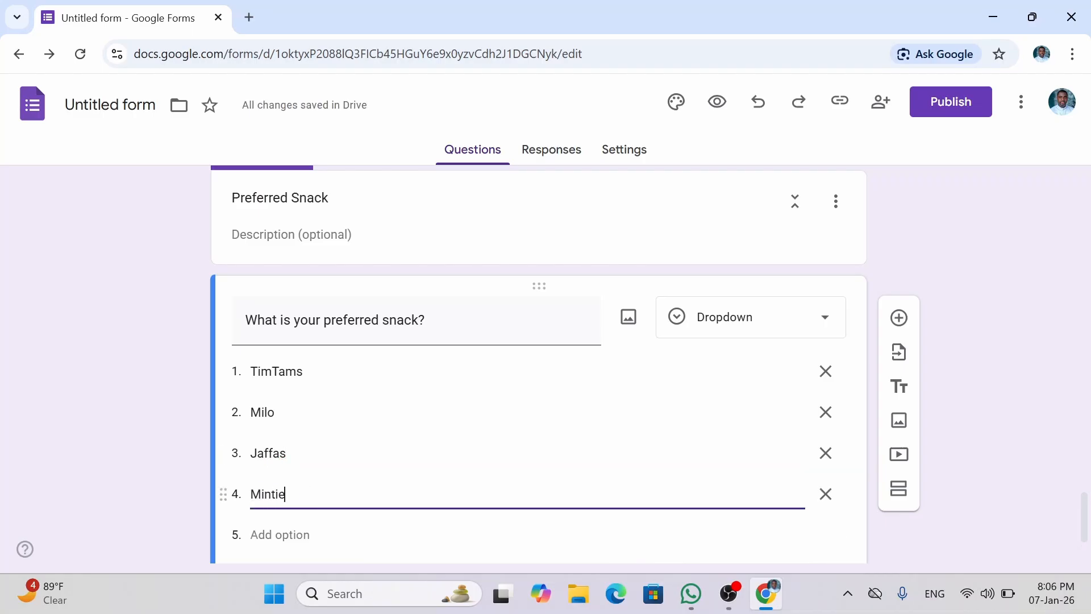
type("s")
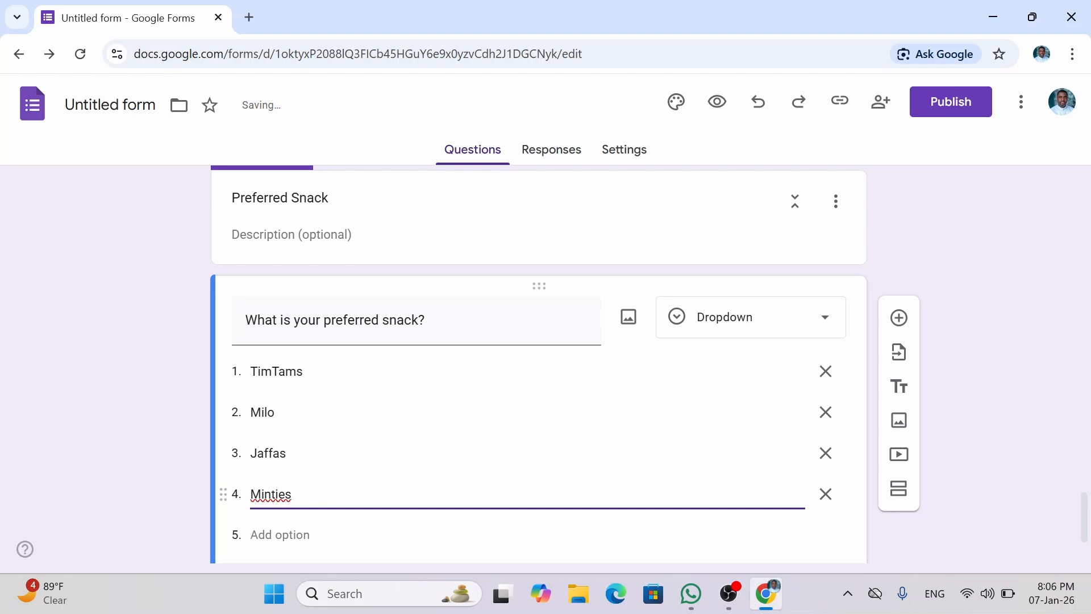
left_click(300, 534)
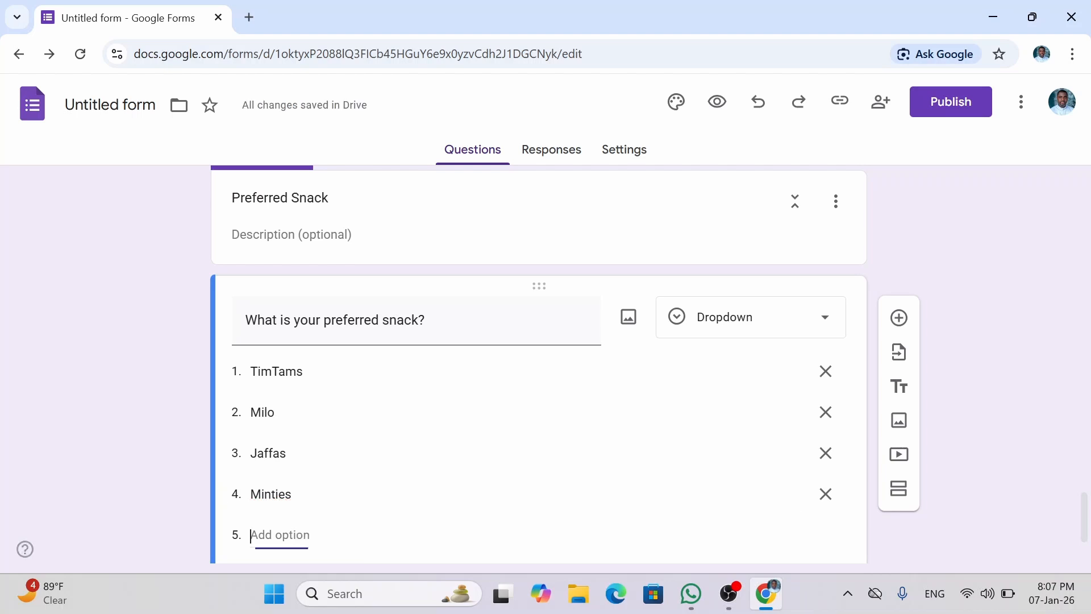
type("C")
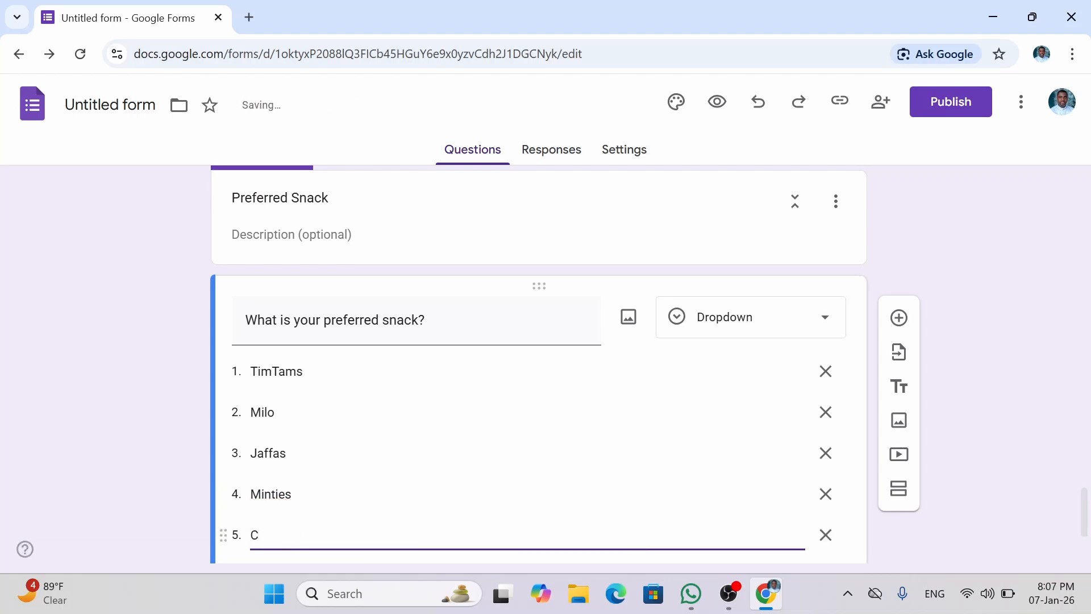
type("hips")
Add Lollies and FairlyFloss as options 6 and 7 of the preferred snack dropdown
left_click_drag(1084, 528, 1086, 563)
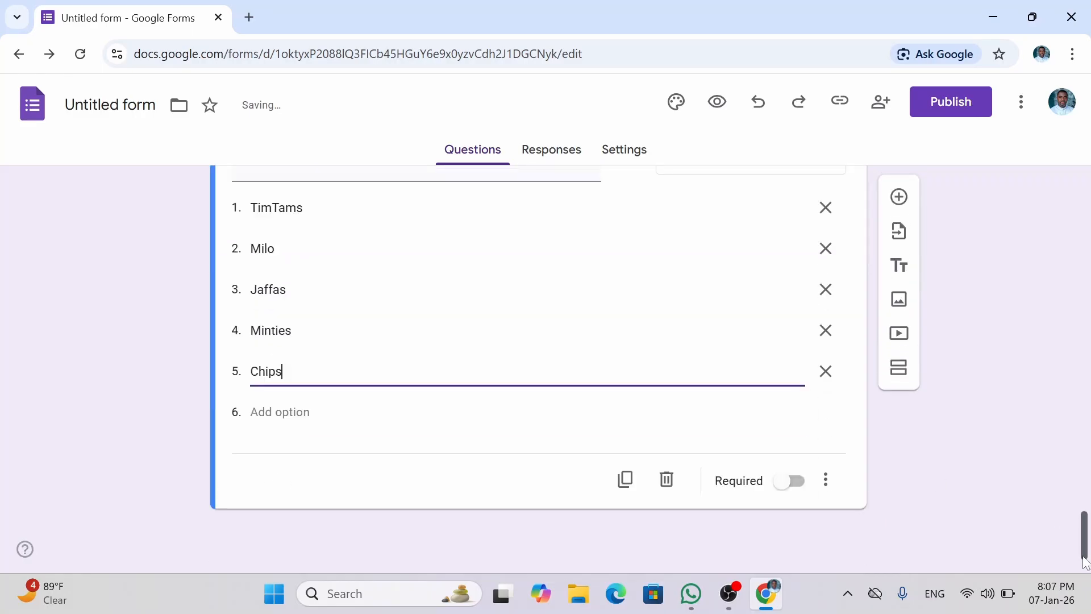
left_click(273, 413)
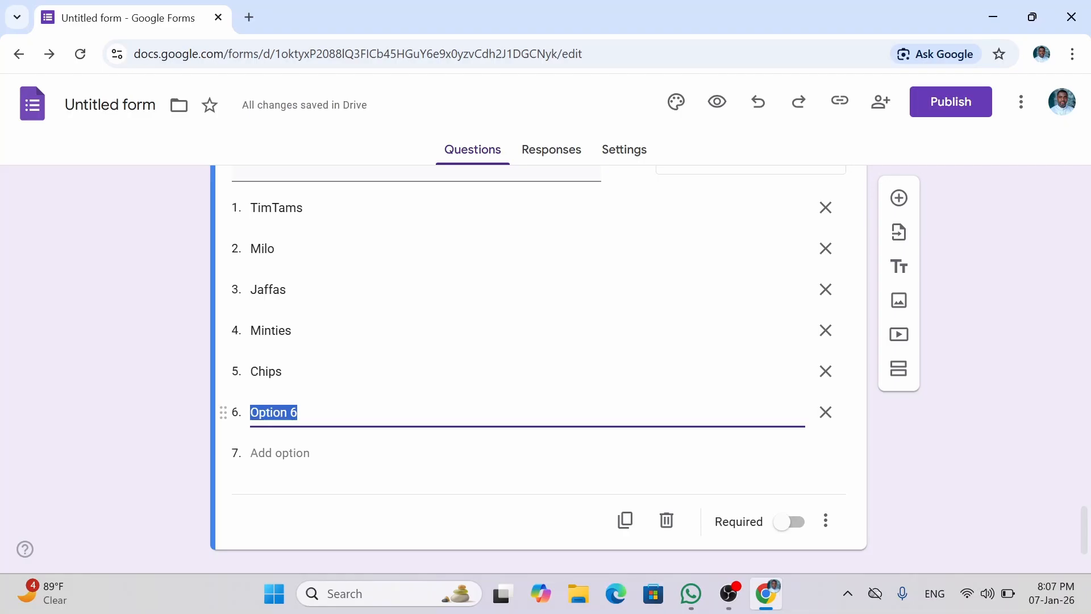
type("Lollies")
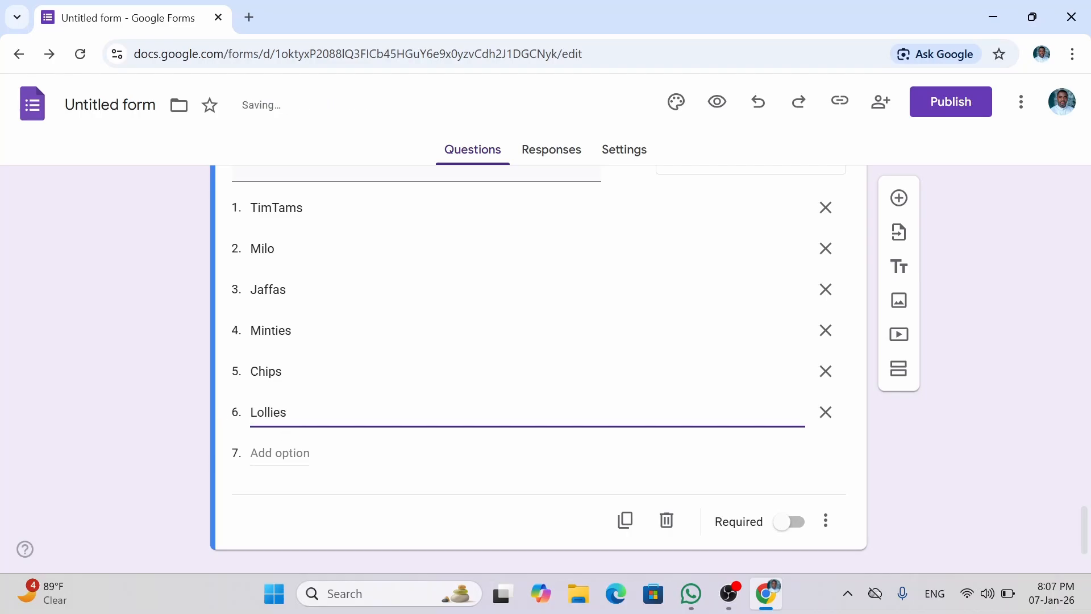
key("Return")
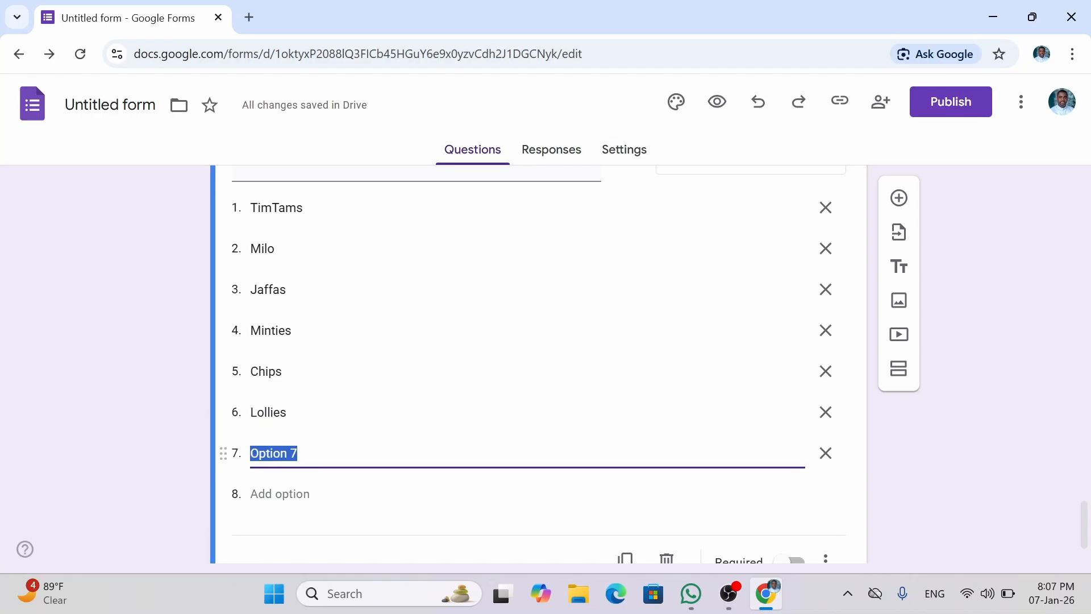
type("Fai")
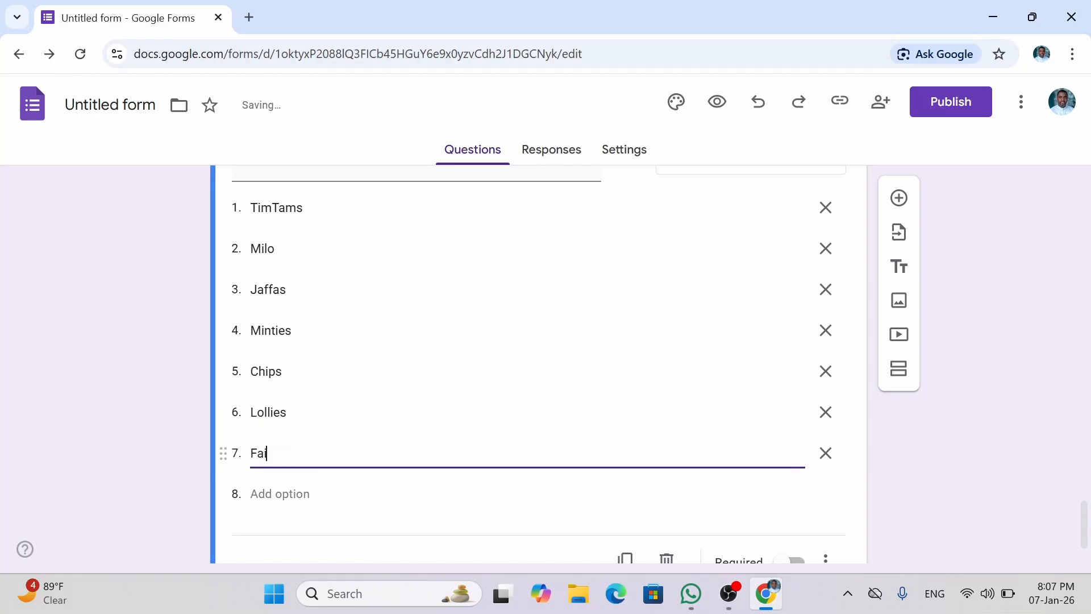
type("rly")
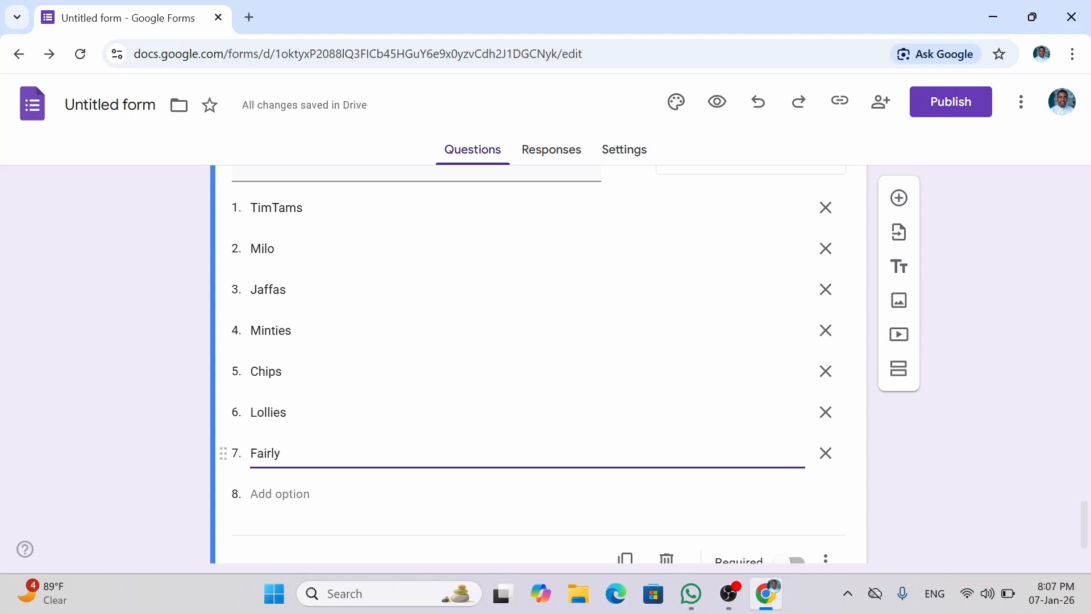
type("Floss")
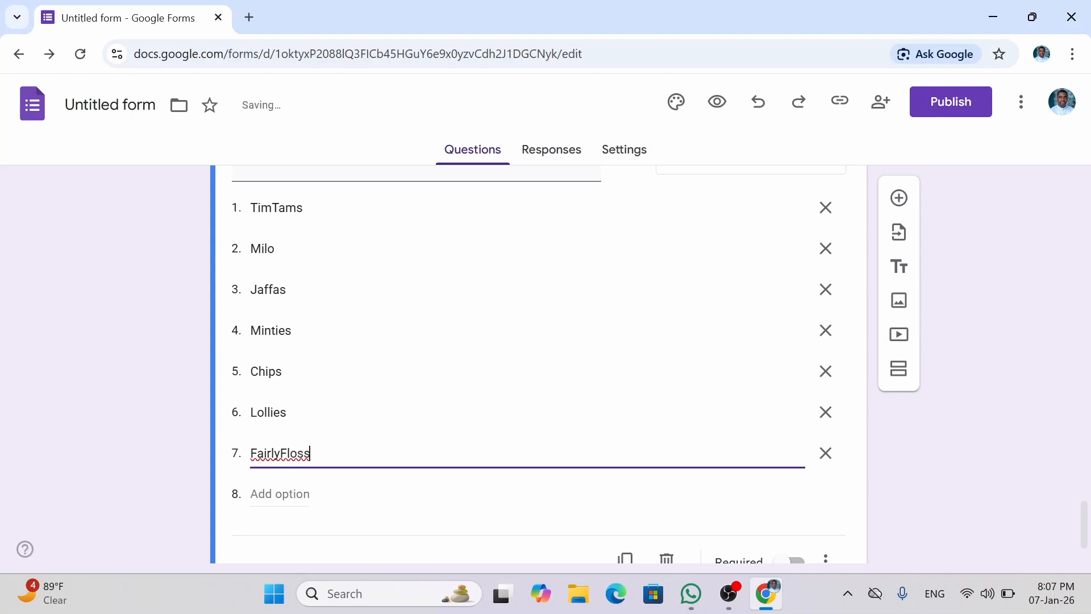
Add WagonWheels and M&Ms as options 8 and 9 of the preferred snack dropdown
key("Return")
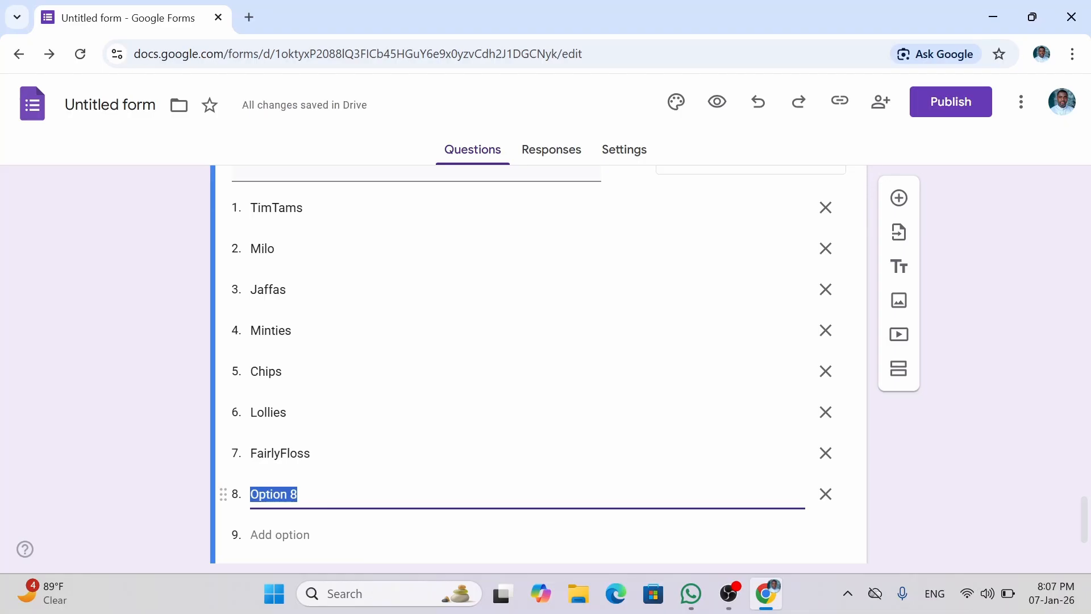
type("Wag")
type("on")
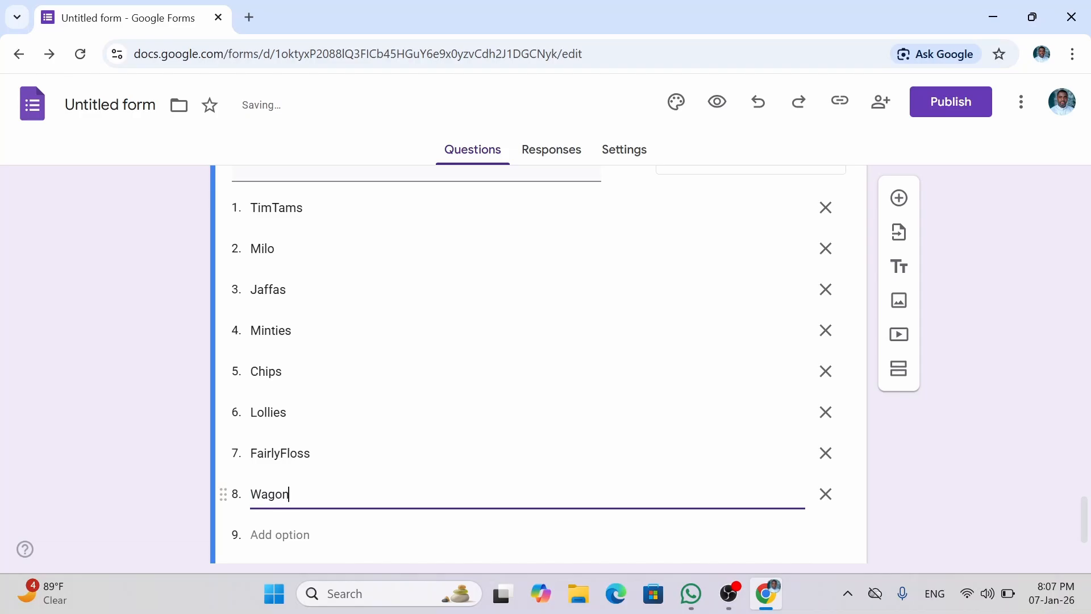
type("Wheels")
left_click(295, 535)
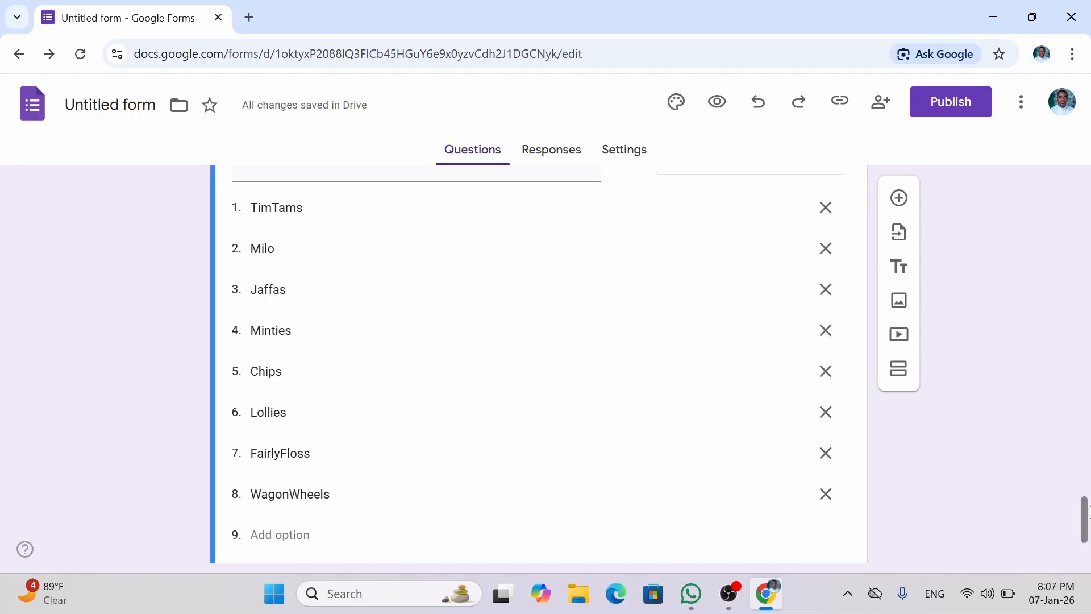
scroll(1086, 512, "down", 2)
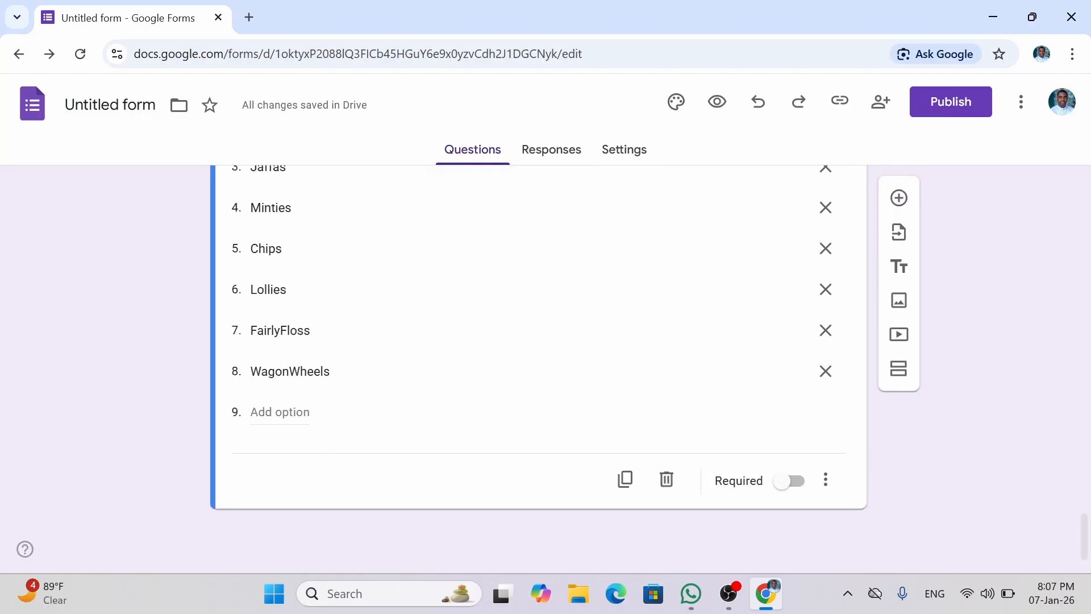
left_click(284, 413)
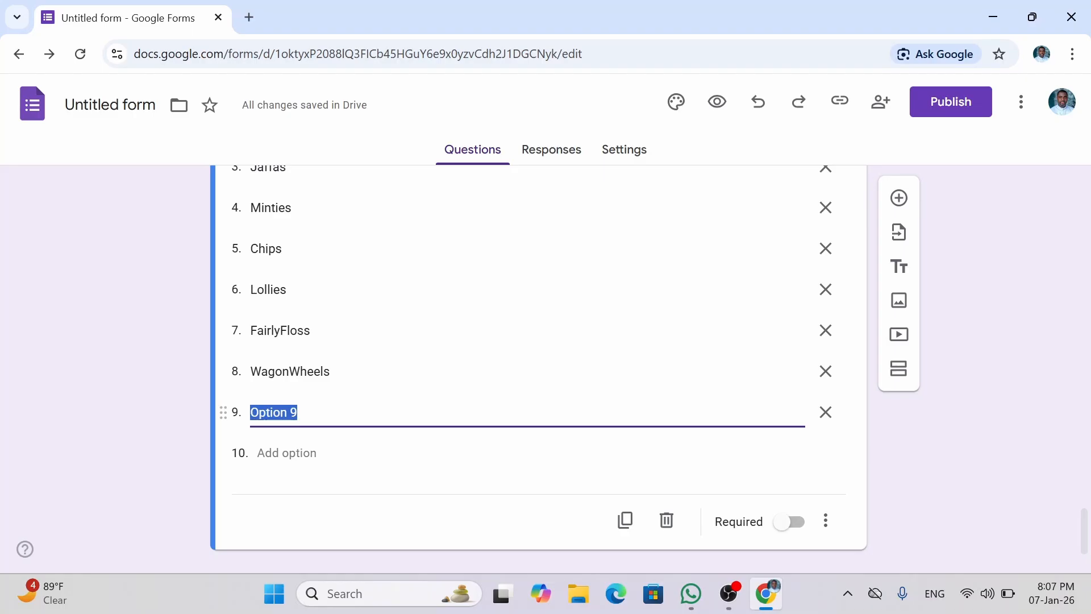
type("M&M")
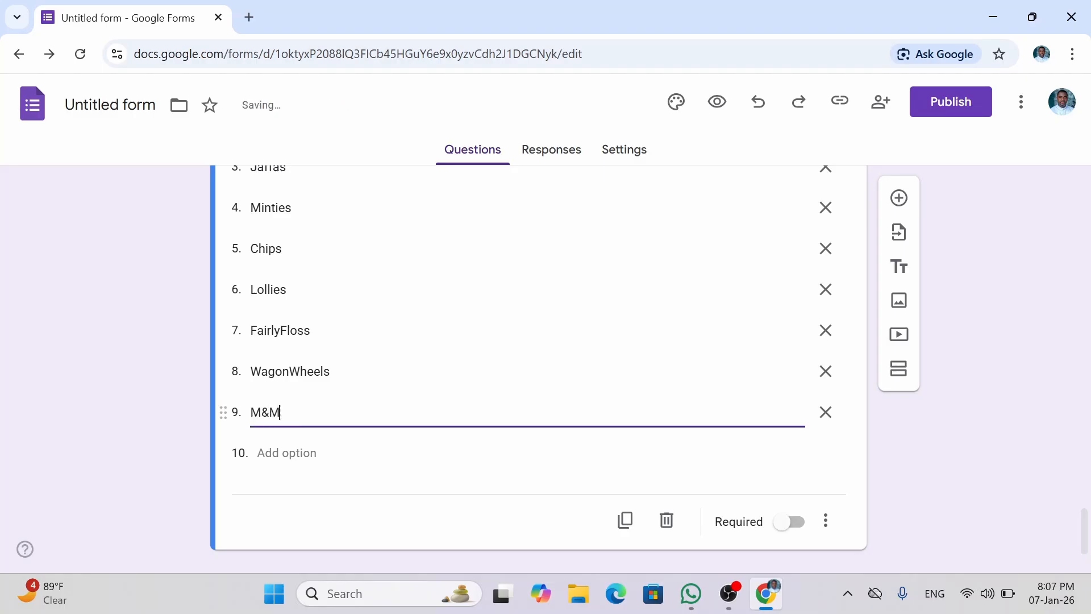
type("s")
Add Freddo, Fantales and MuskSticks as options 10 to 12 of the preferred snack dropdown
key("Return")
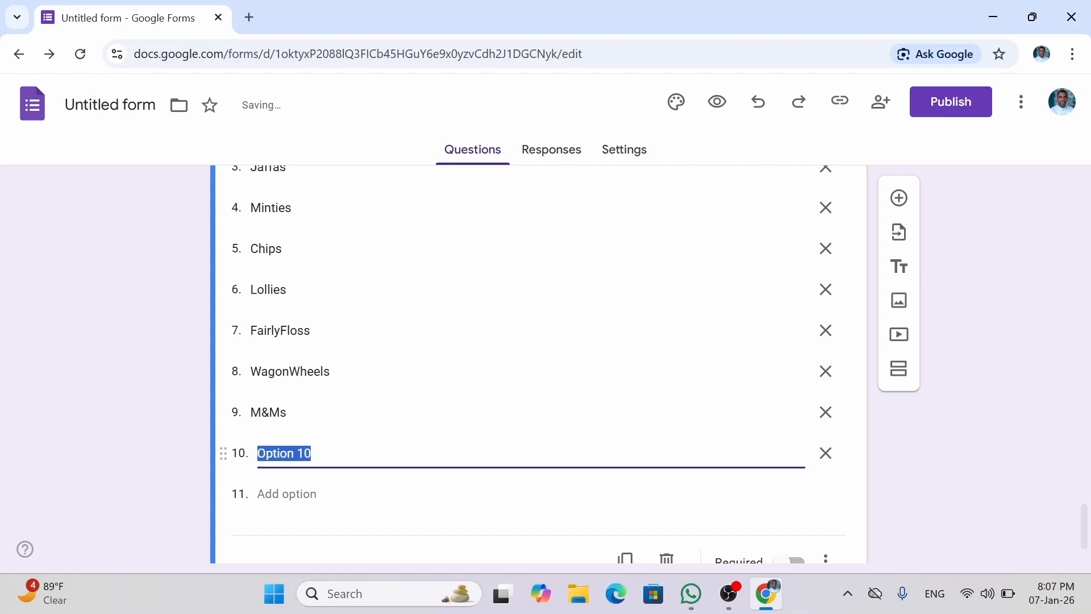
type("Freddo")
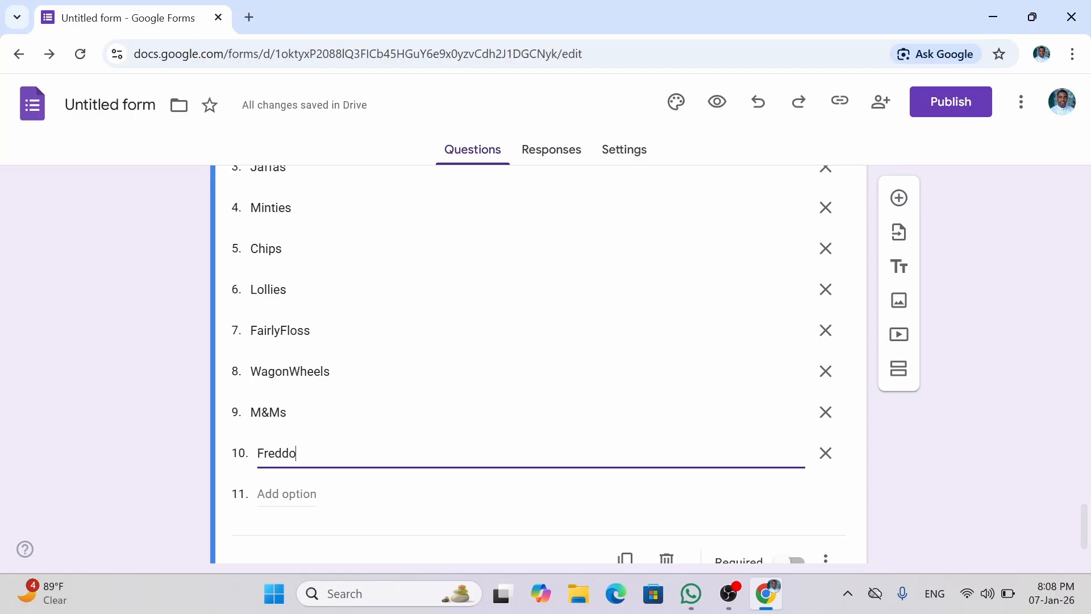
left_click(267, 494)
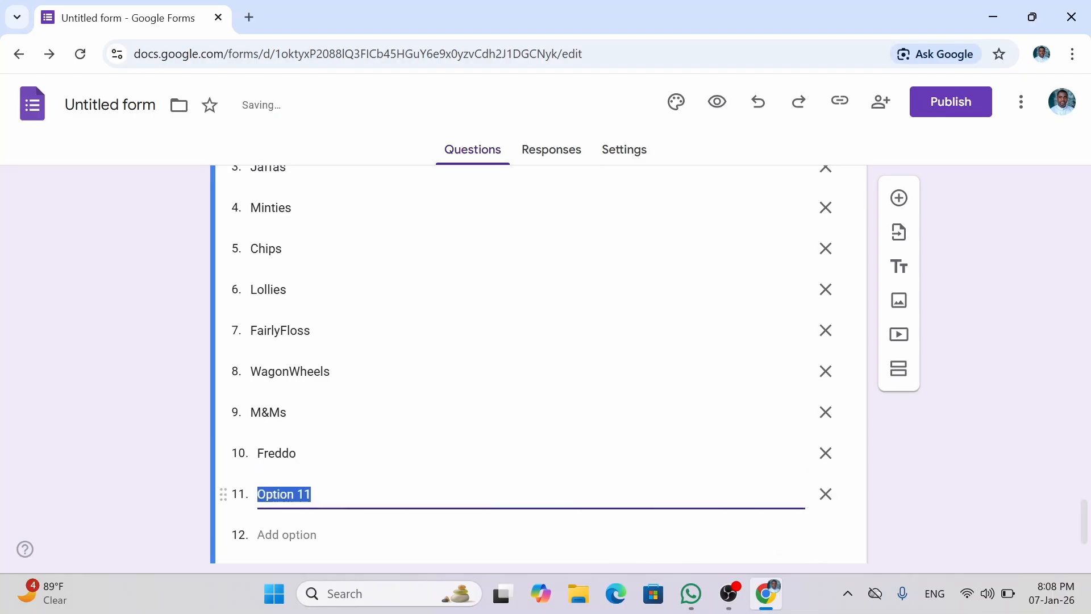
type("Fantales")
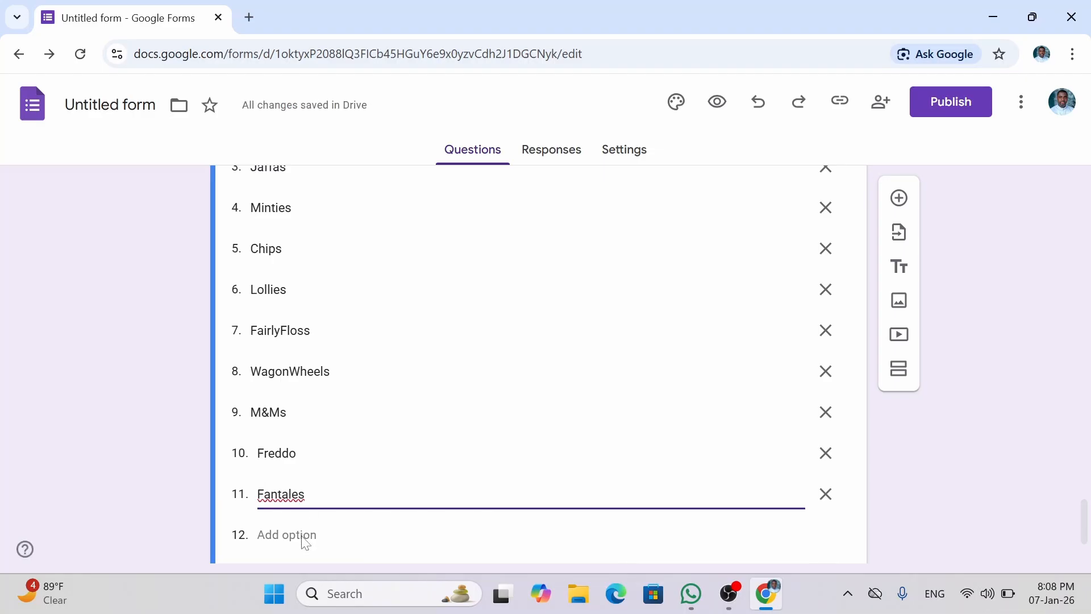
left_click_drag(1085, 514, 1086, 531)
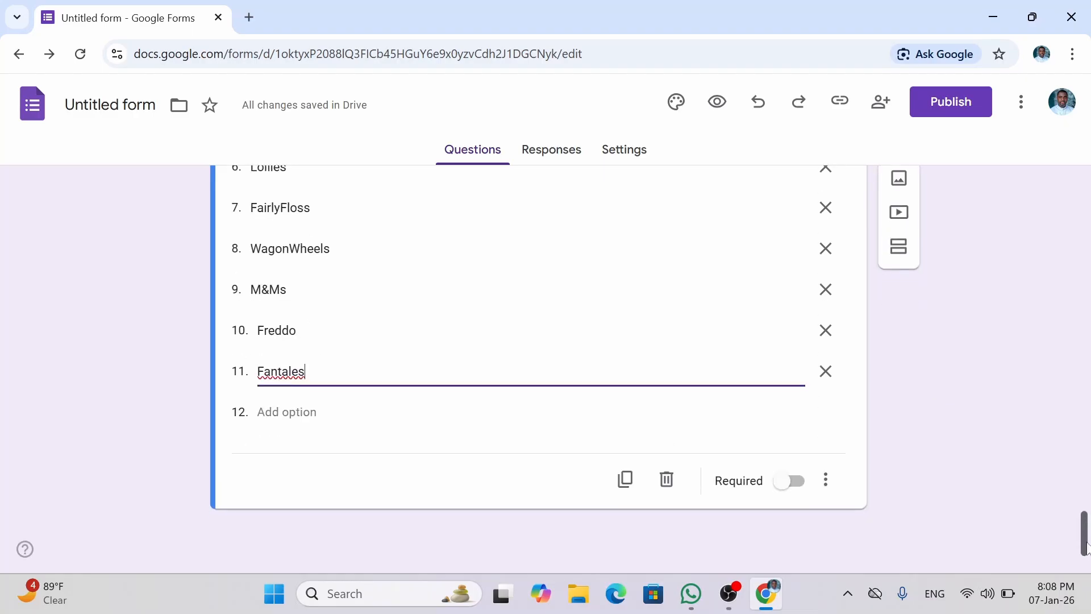
left_click(287, 412)
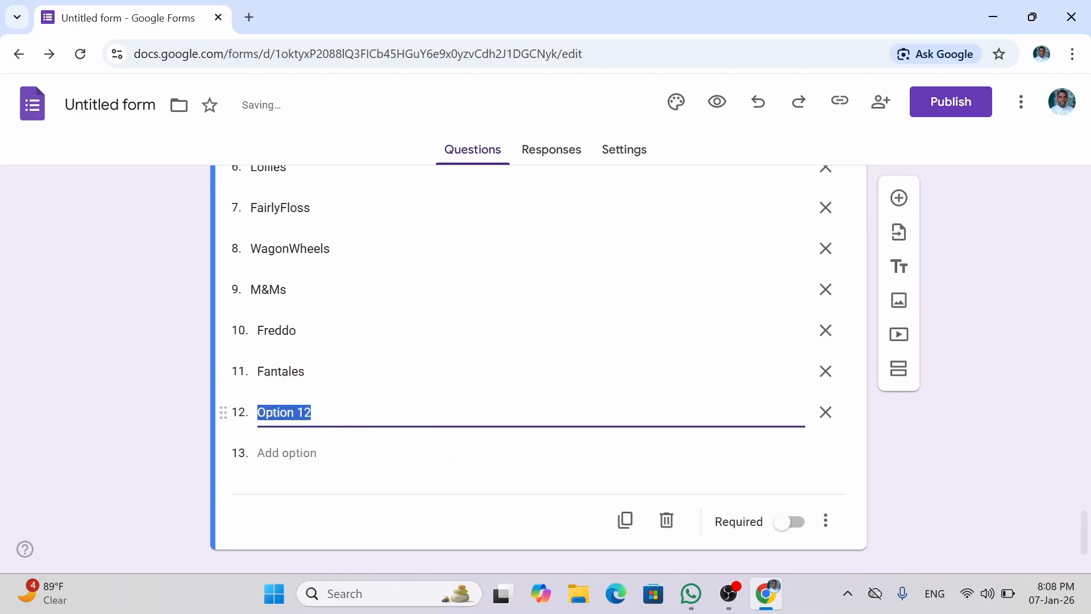
type("Musk")
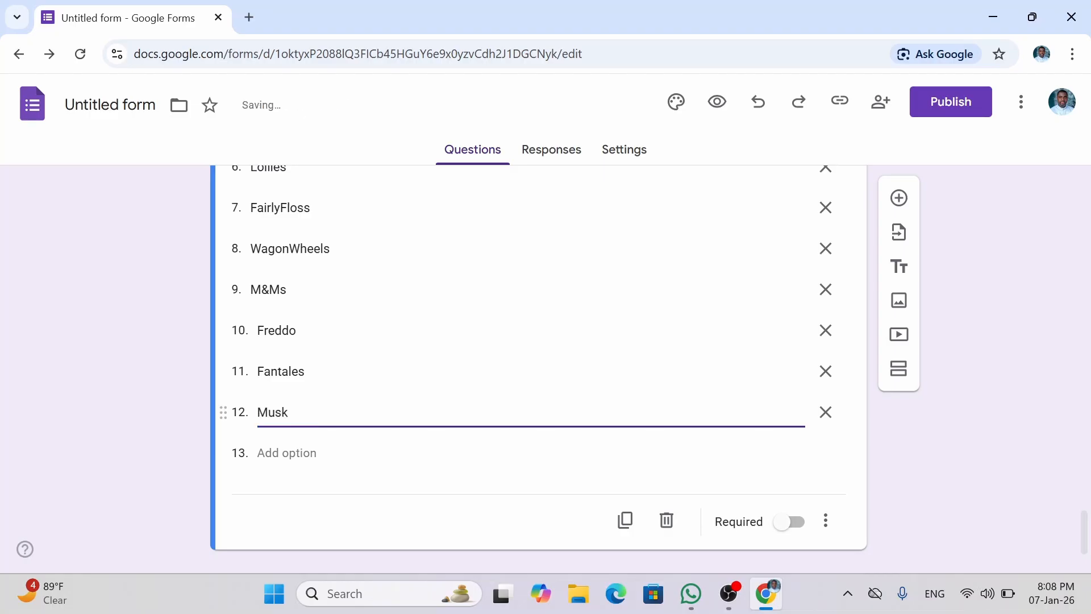
type("Sticks")
Add Snickers and Kitkat as options 13 and 14 of the preferred snack dropdown
key("Return")
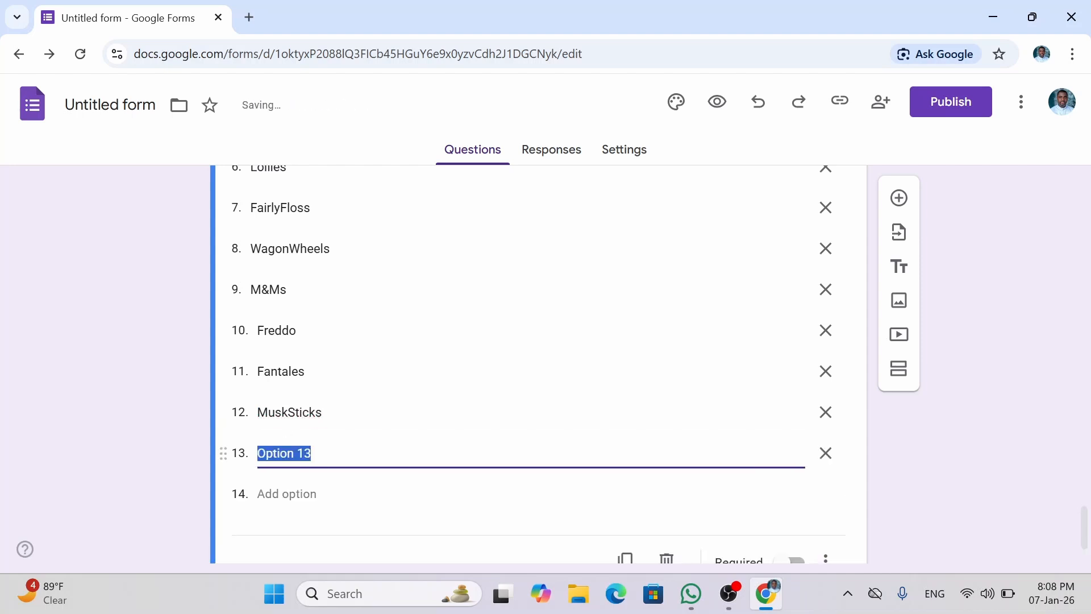
type("Sni")
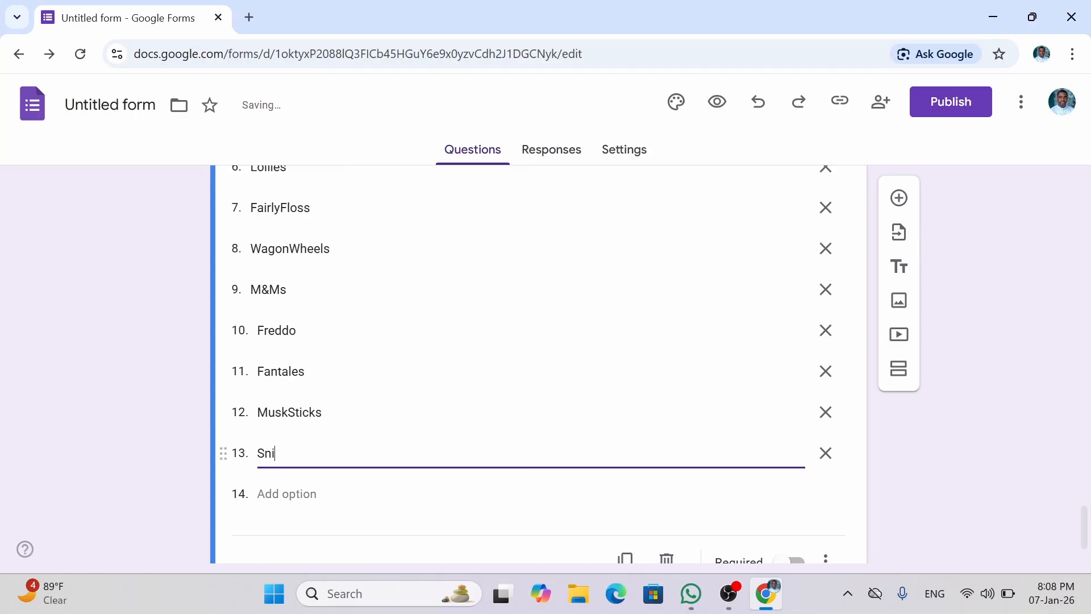
type("ckers")
key("Return")
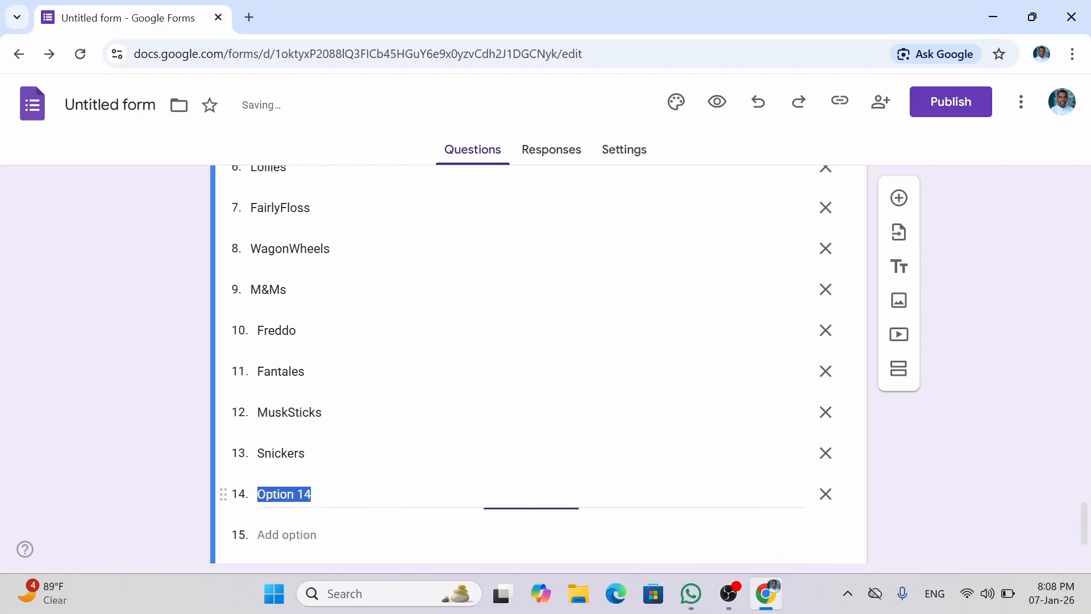
type("Kit")
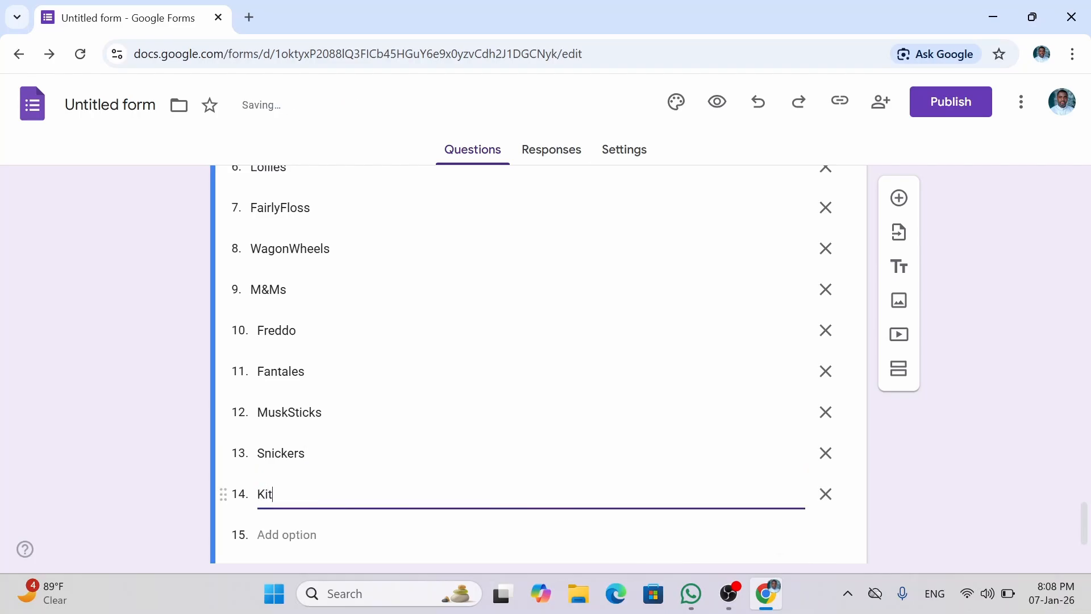
type("kat")
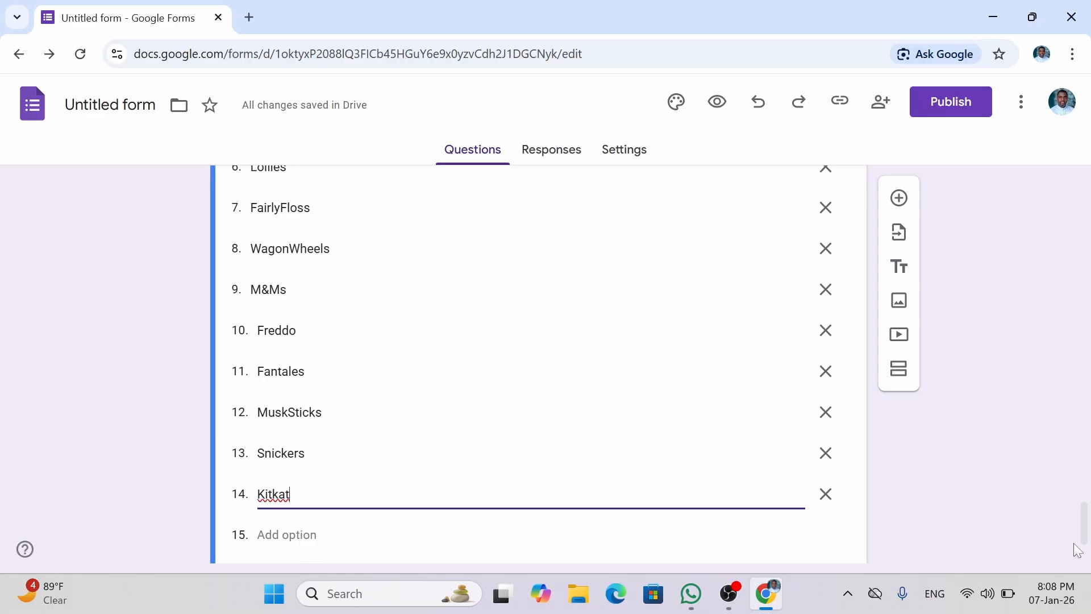
Add Twix and MarsBar as options 15 and 16 of the preferred snack dropdown
scroll(1078, 551, "down", 2)
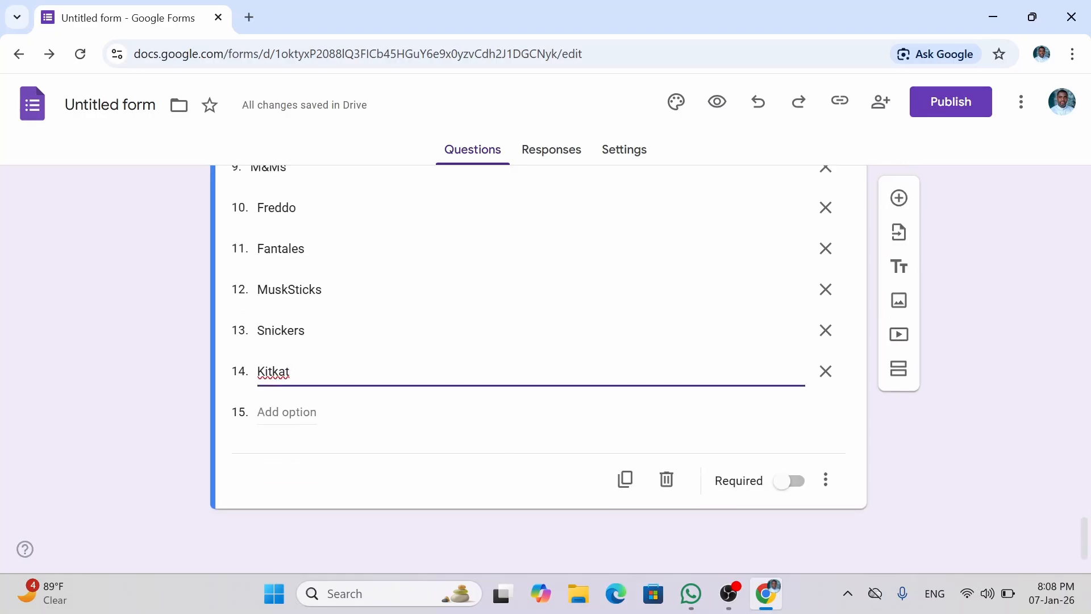
key("Return")
type("Tw")
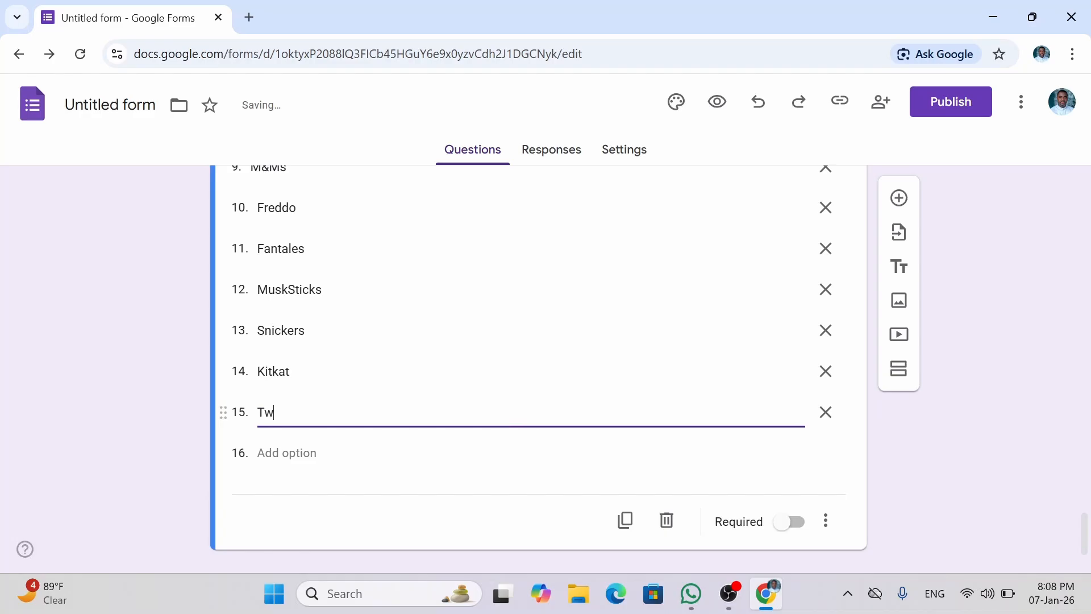
type("ix")
key("Return")
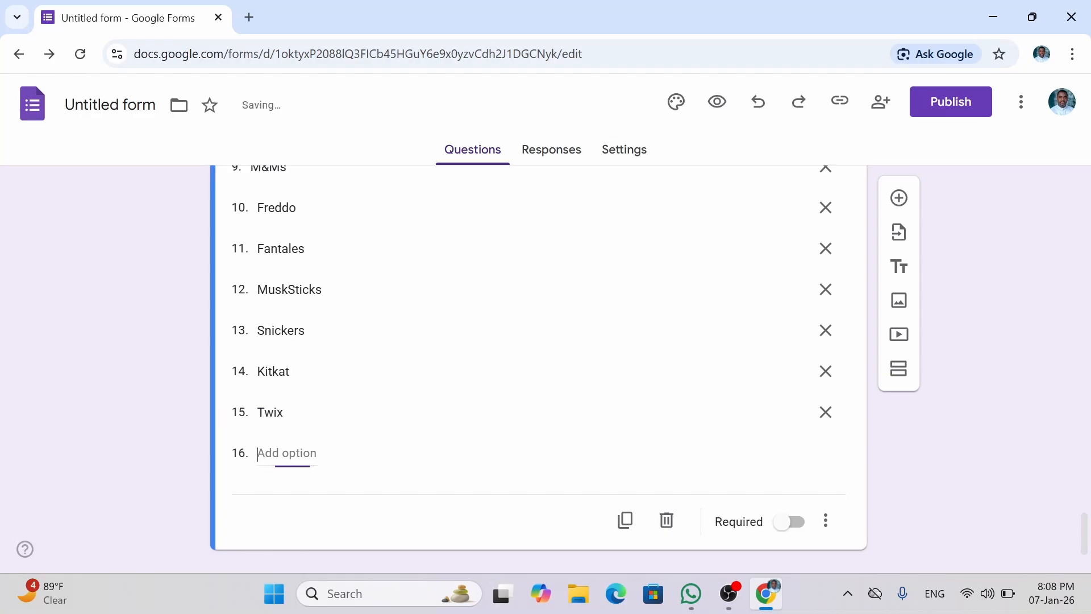
type("MasBar")
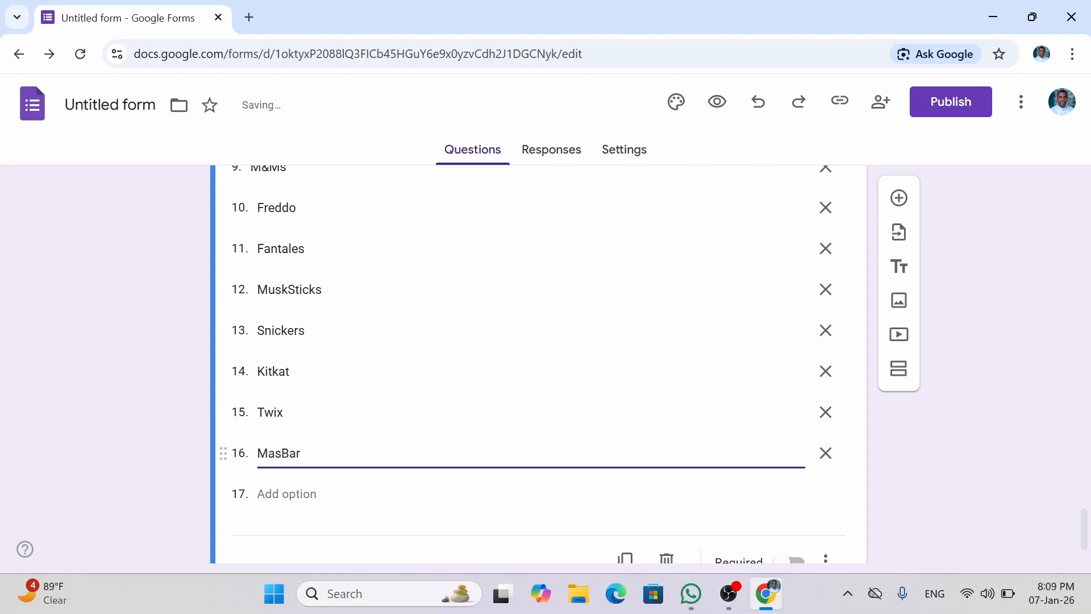
scroll(299, 483, "down", 2)
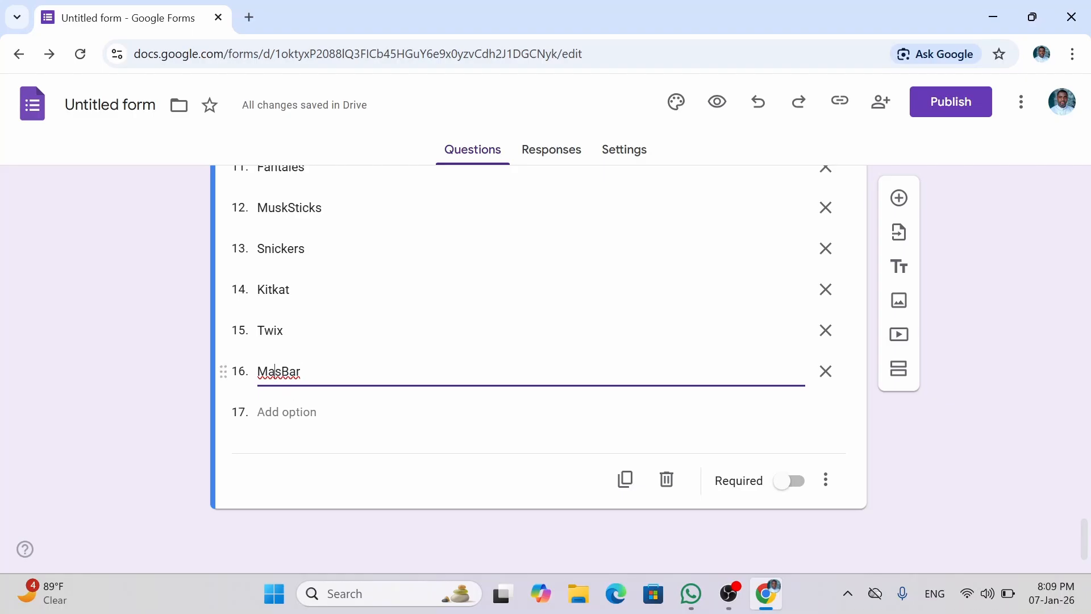
type("r")
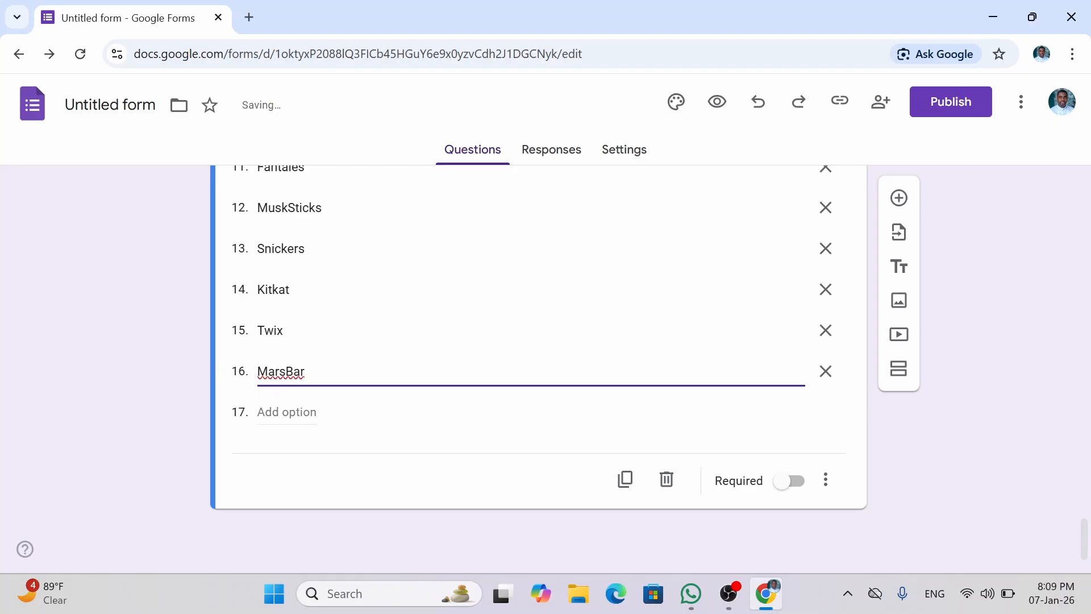
Add Bounty and DiaryMilk as options 17 and 18 of the preferred snack dropdown
left_click(287, 412)
type("B")
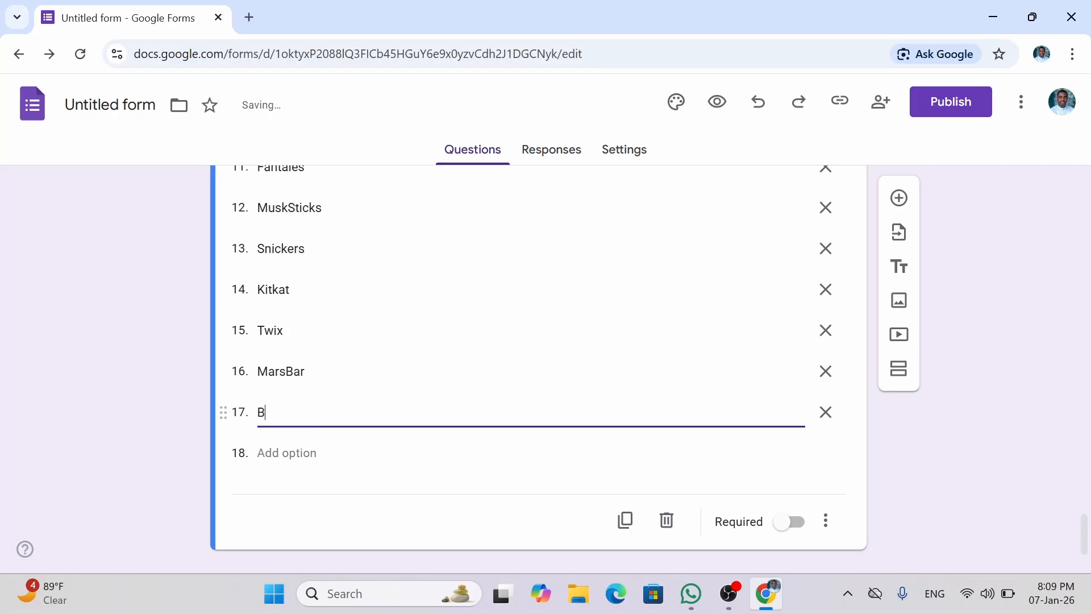
type("ounty")
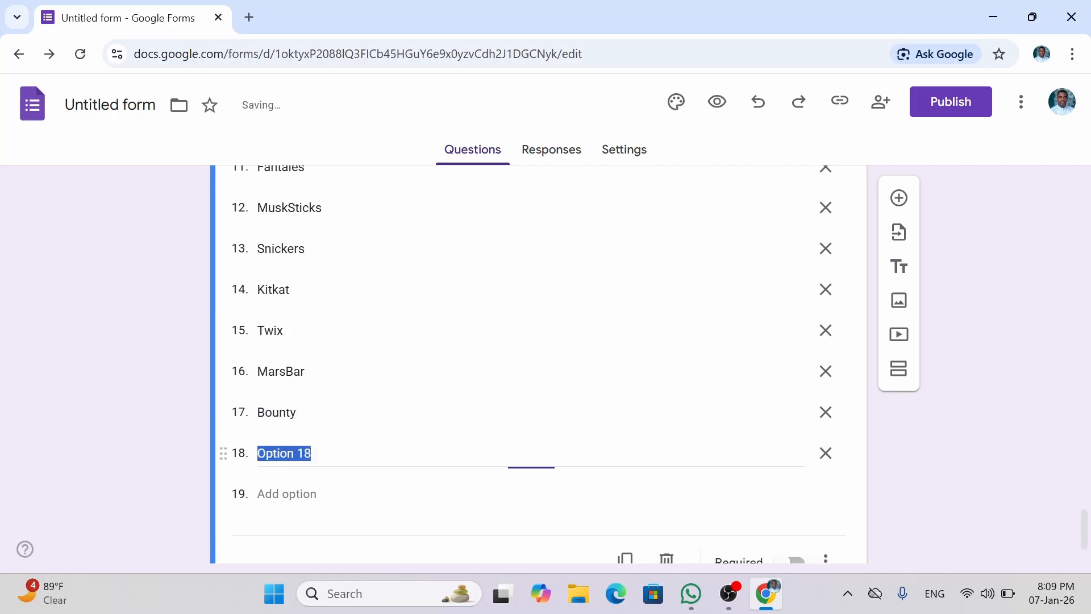
left_click(286, 452)
type("D")
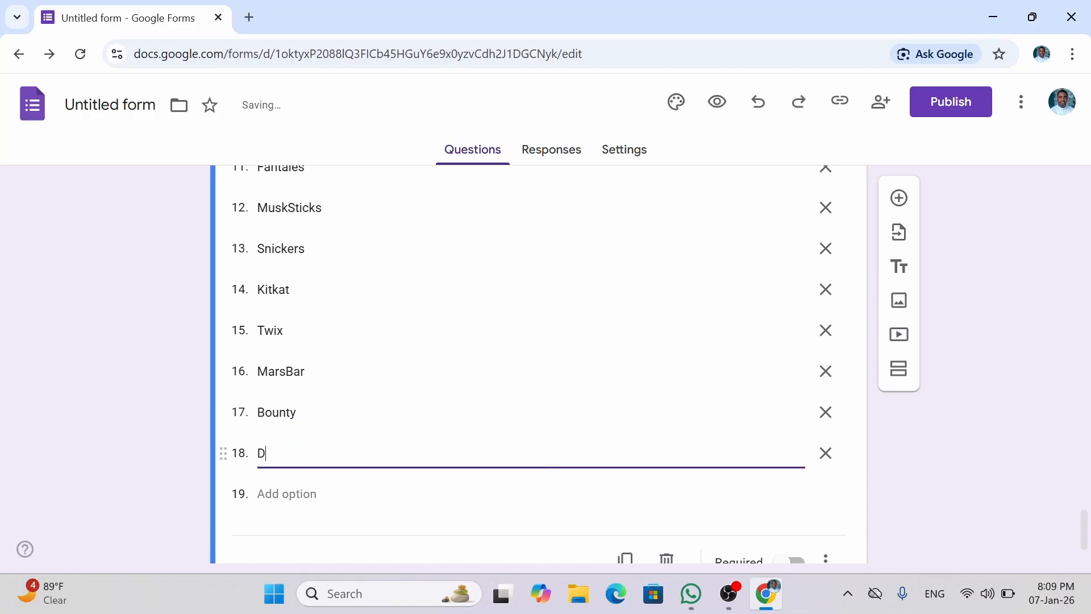
type("iaryMilk")
Add Cadbury and Coleschips as options 19 and 20 of the preferred snack dropdown
key("Return")
type("C")
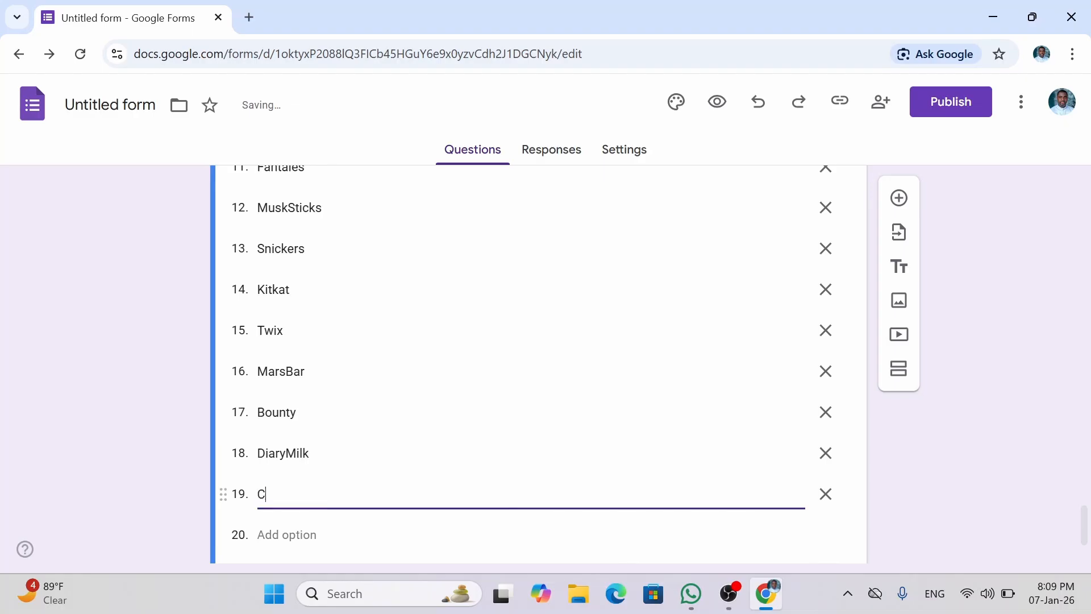
type("adbury")
scroll(364, 535, "down", 2)
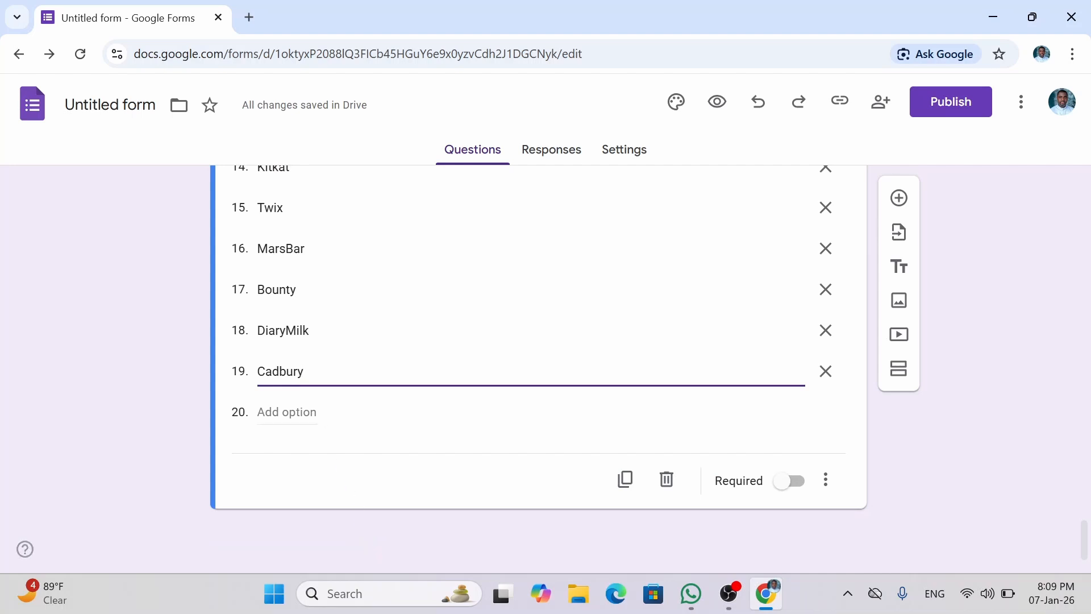
left_click(324, 421)
type("Col")
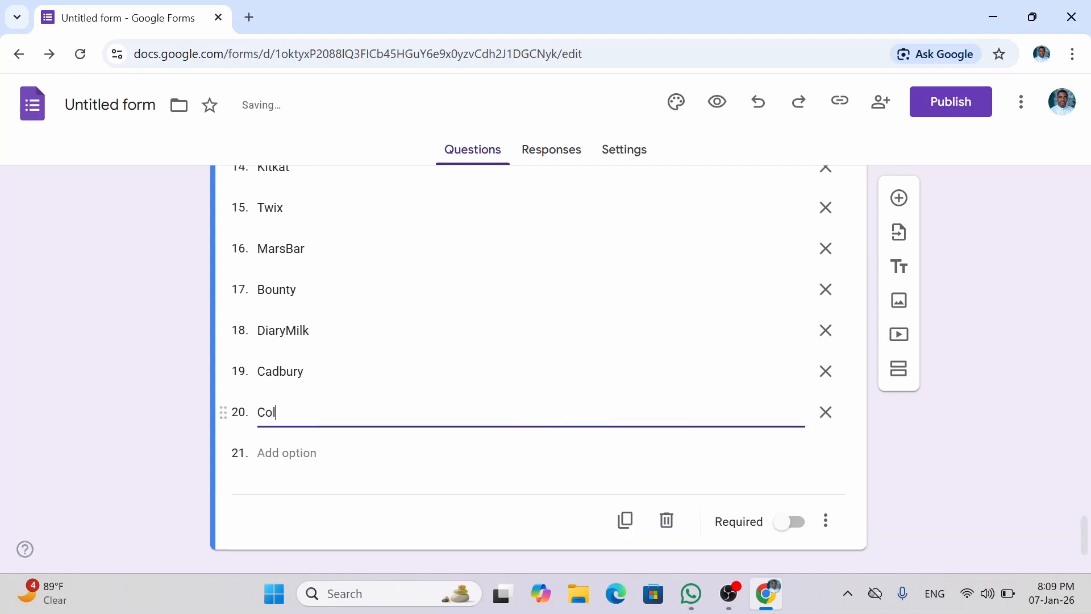
type("eschips")
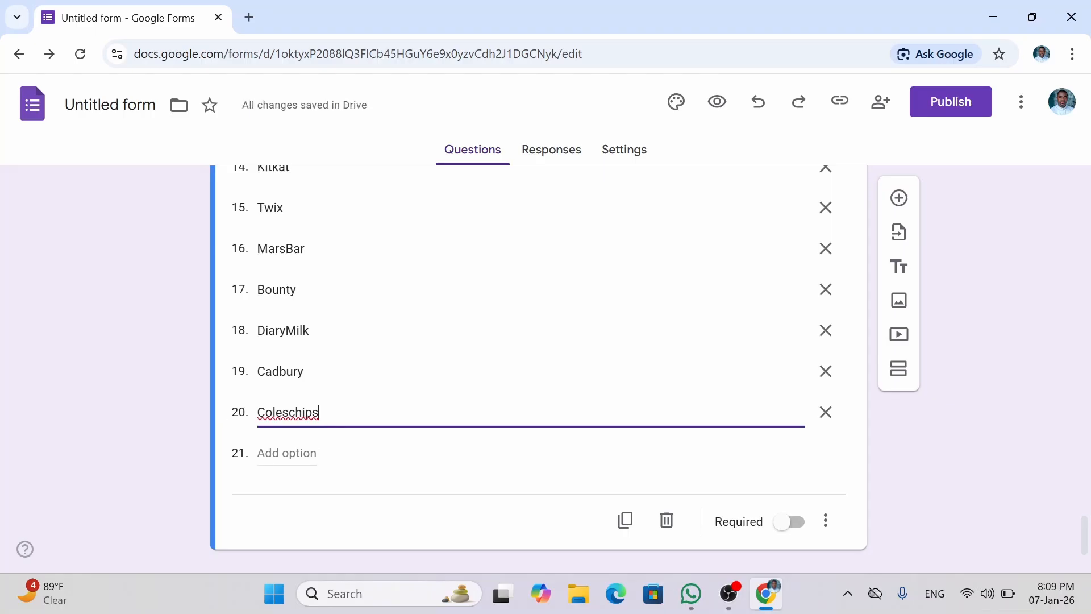
Add Arnott's and Shapes as options 21 and 22 of the preferred snack dropdown
key("Return")
type("A")
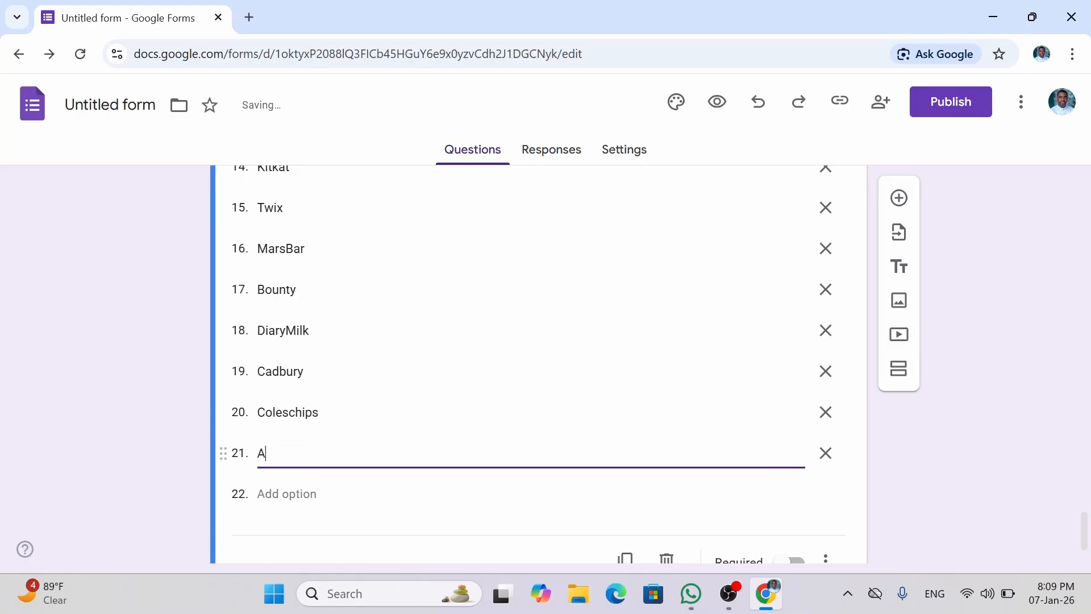
type("rnott's")
scroll(301, 478, "down", 1)
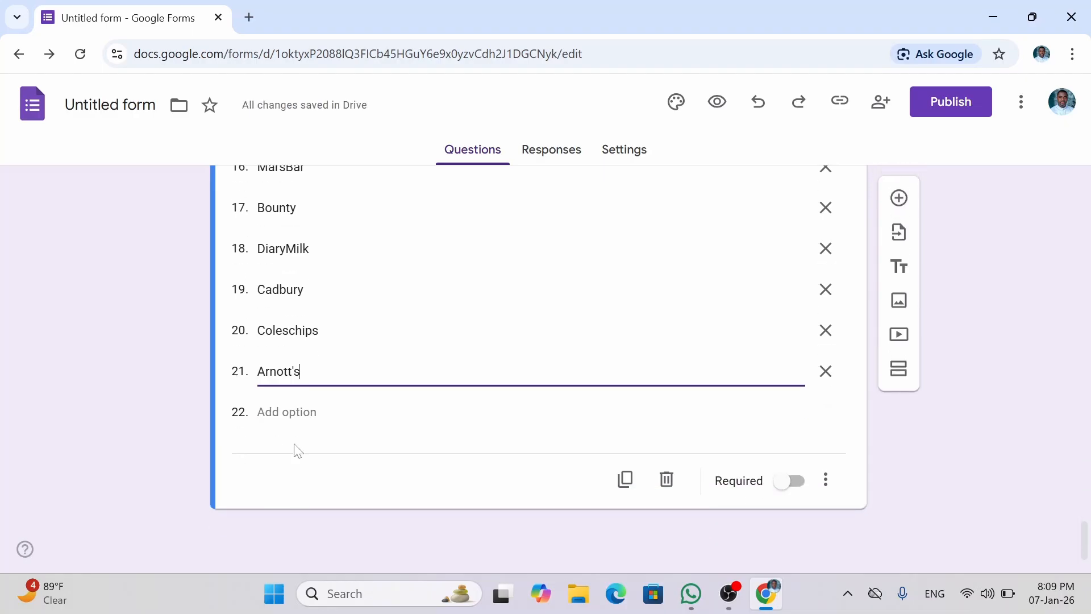
left_click(287, 412)
type("S")
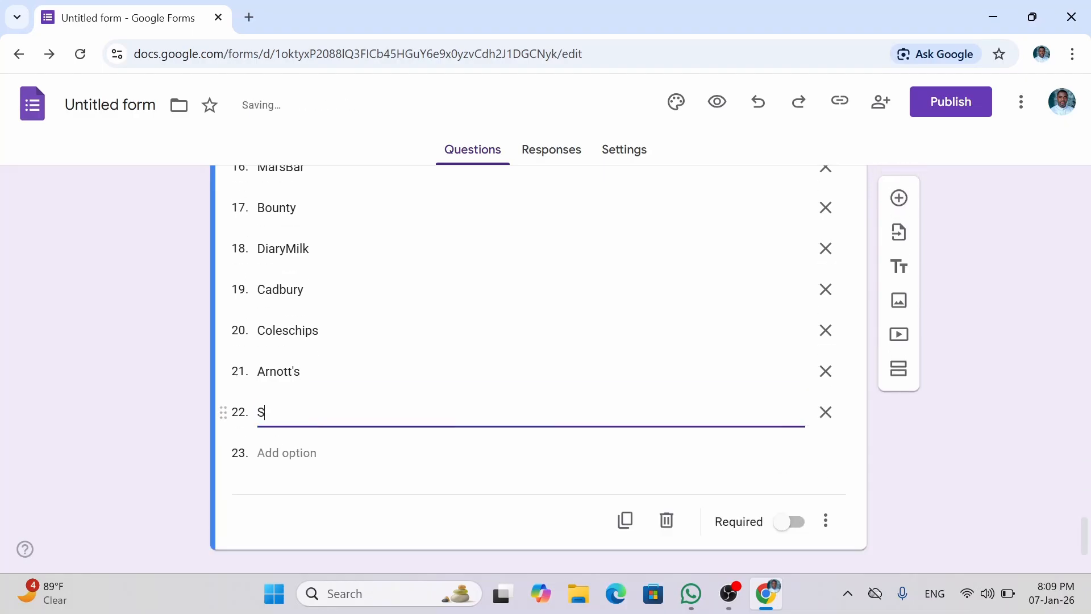
type("hapes")
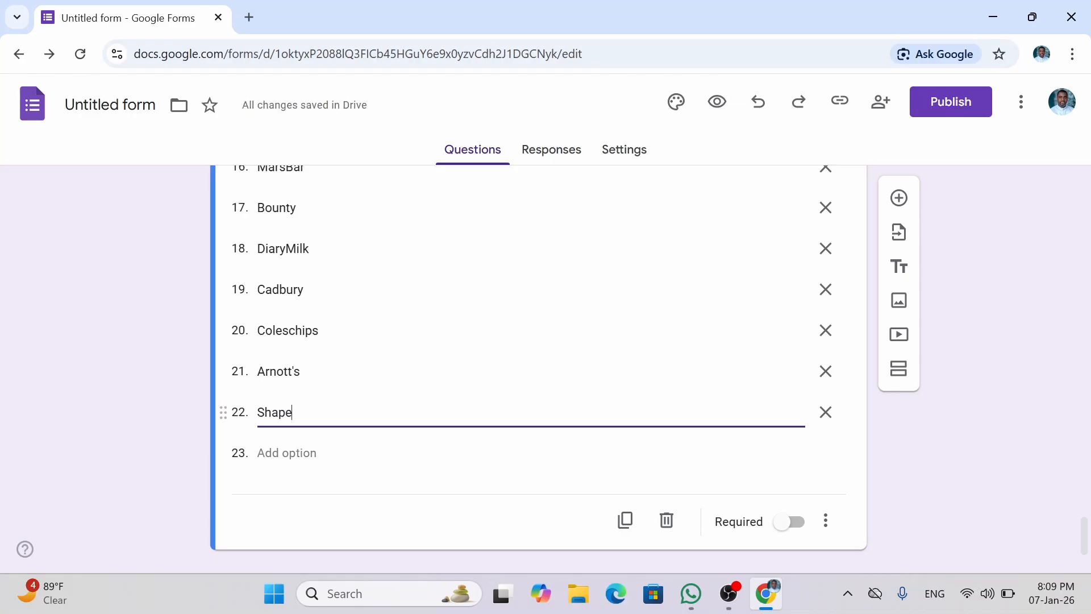
Add TinyTeddy and CheeseString as options 23 and 24 of the preferred snack dropdown
left_click(288, 452)
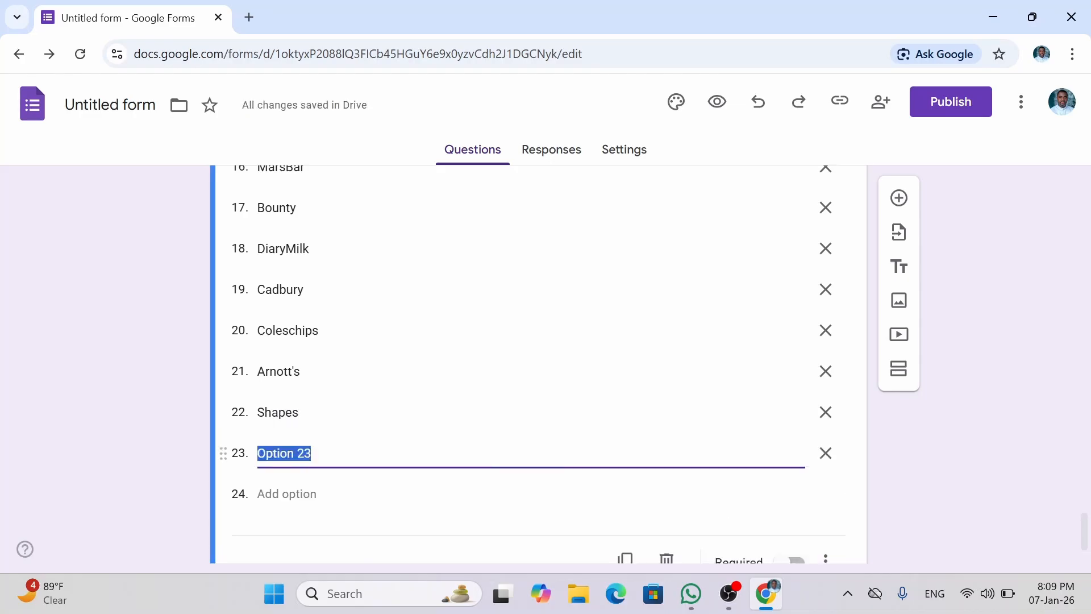
type("Tiny")
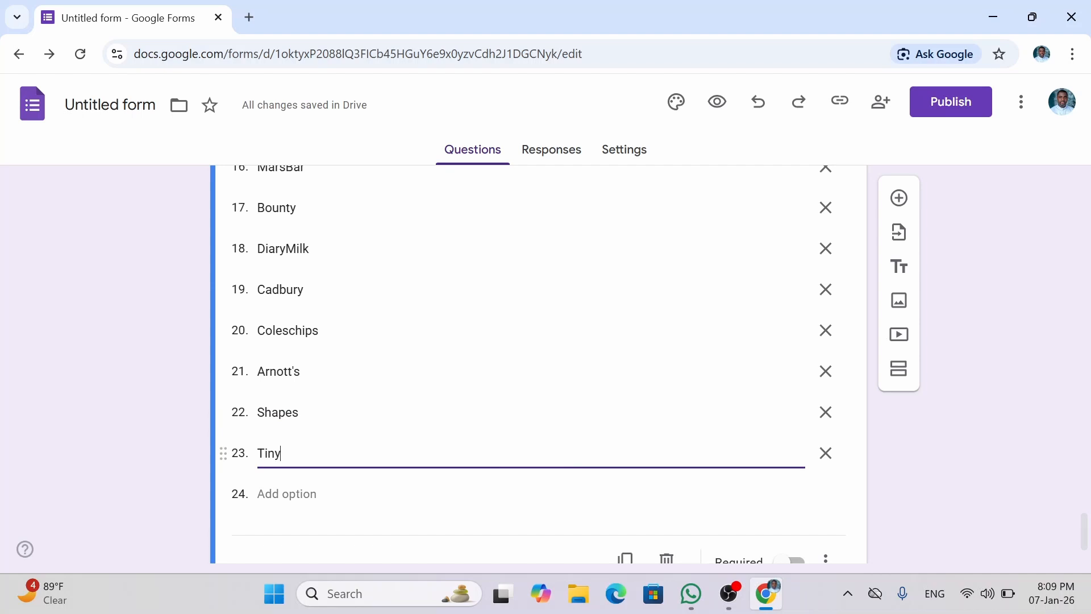
type("Teddy")
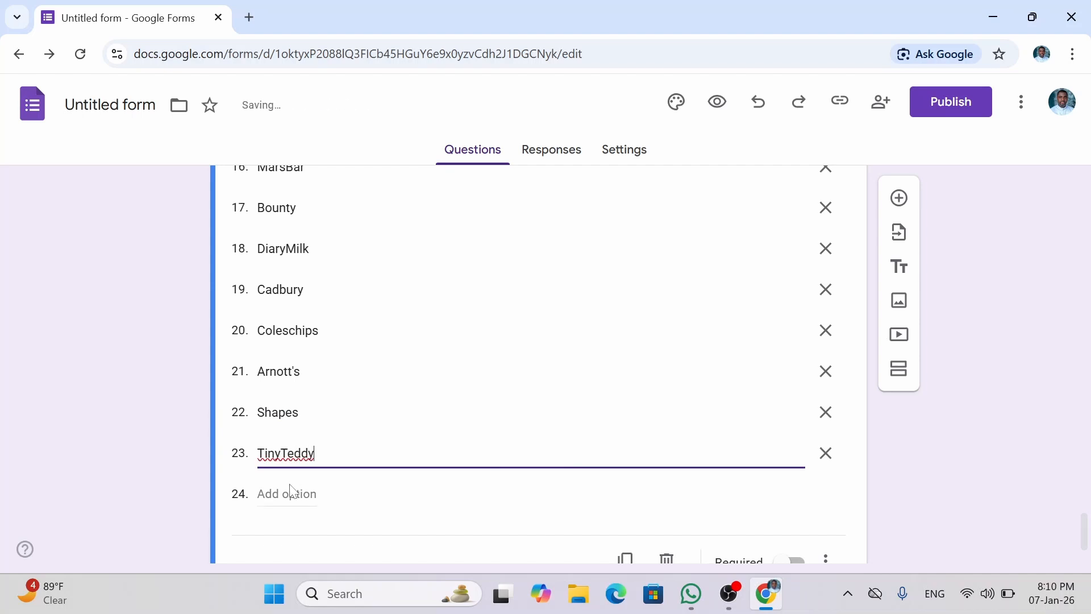
scroll(292, 490, "down", 1)
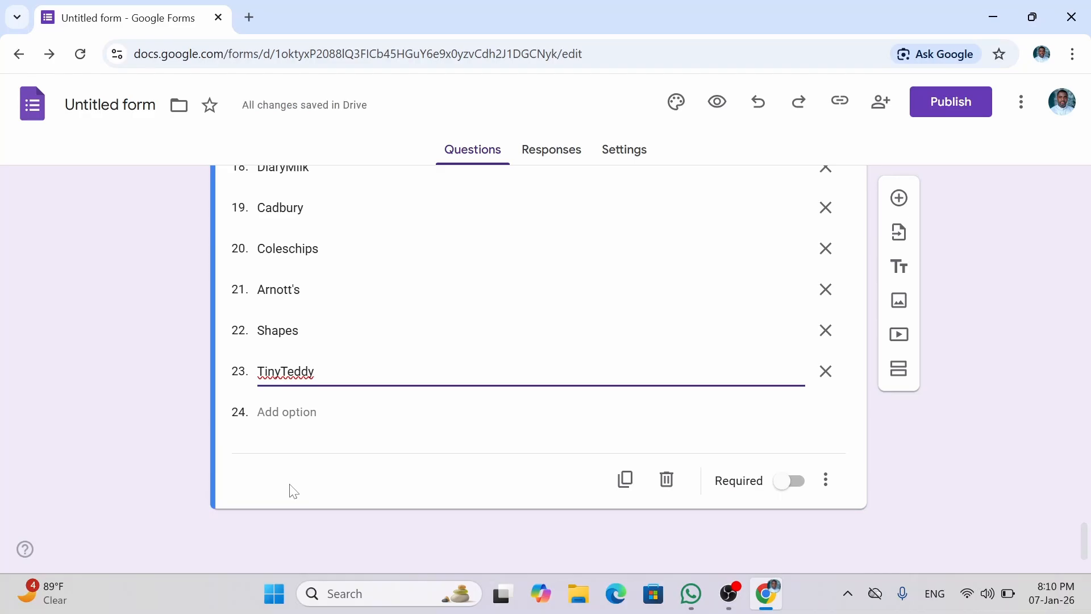
left_click(287, 412)
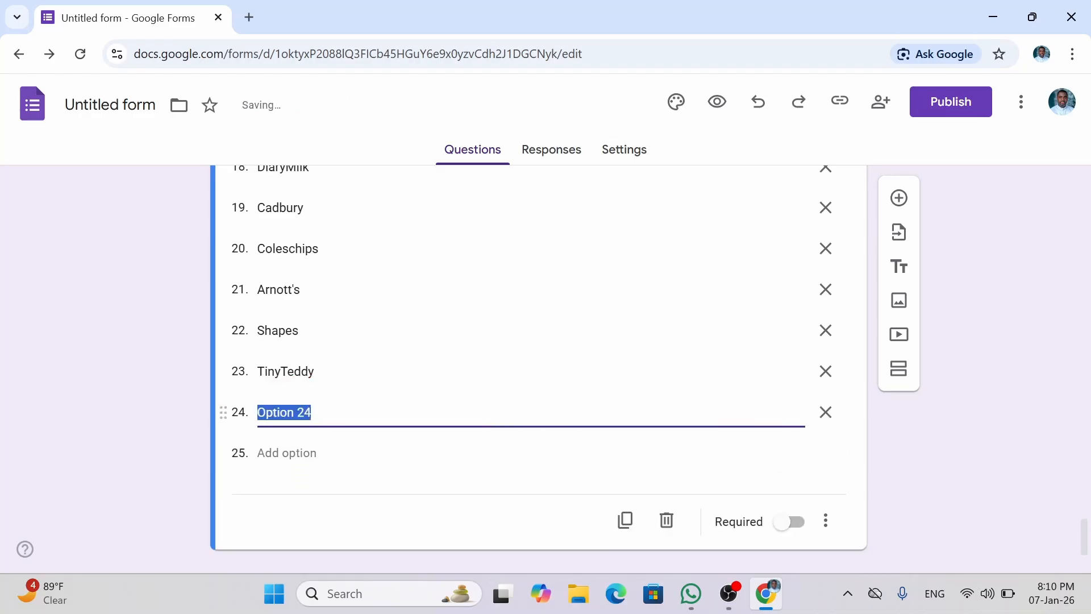
type("C")
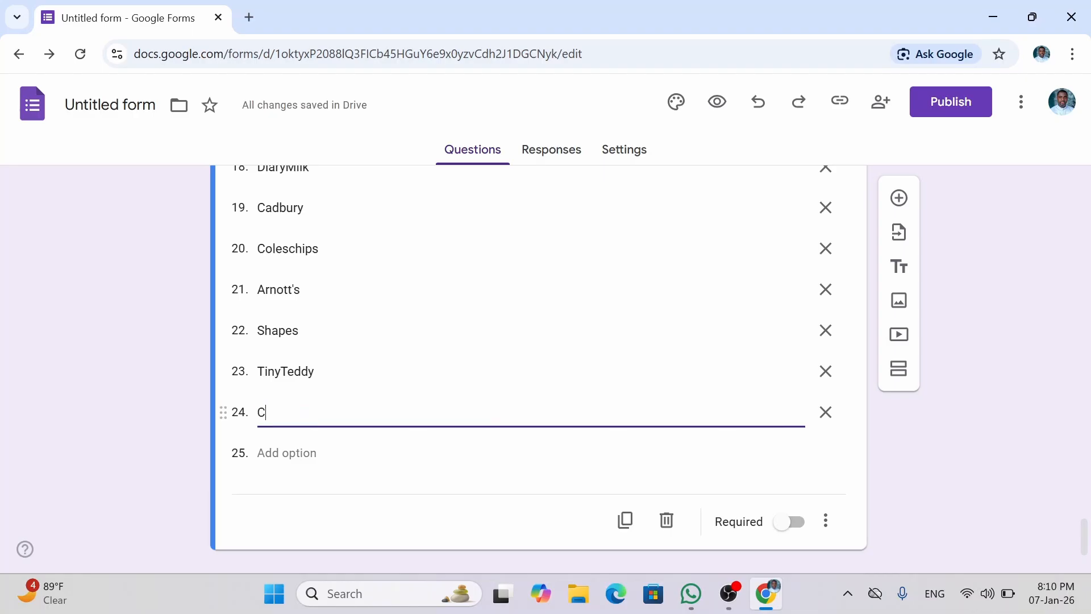
type("heeseS")
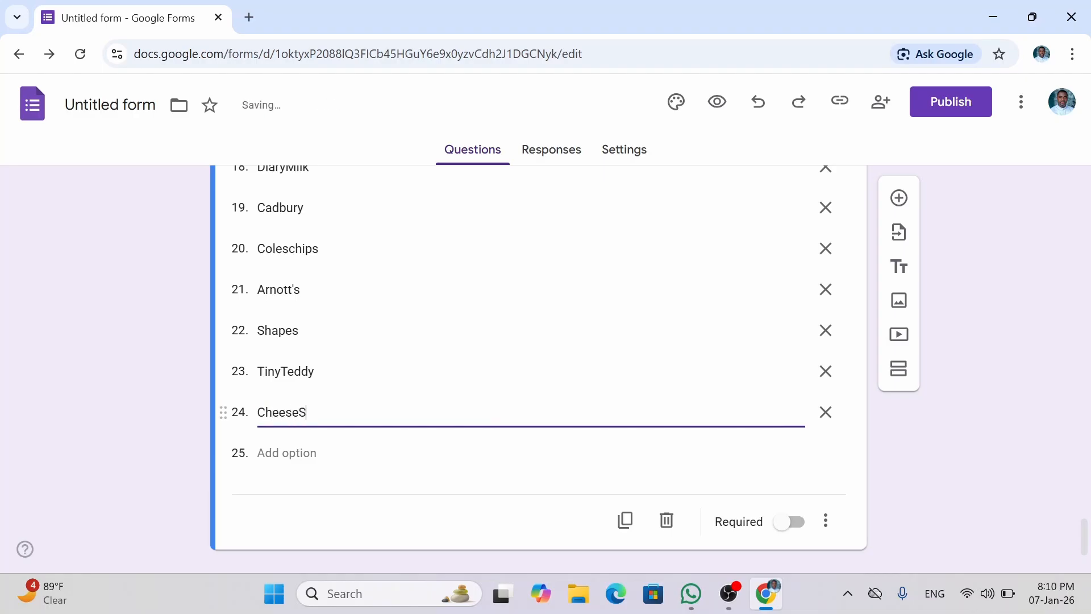
type("tring")
Add Mamee and Yogo as options 25 and 26 of the preferred snack dropdown
key("Return")
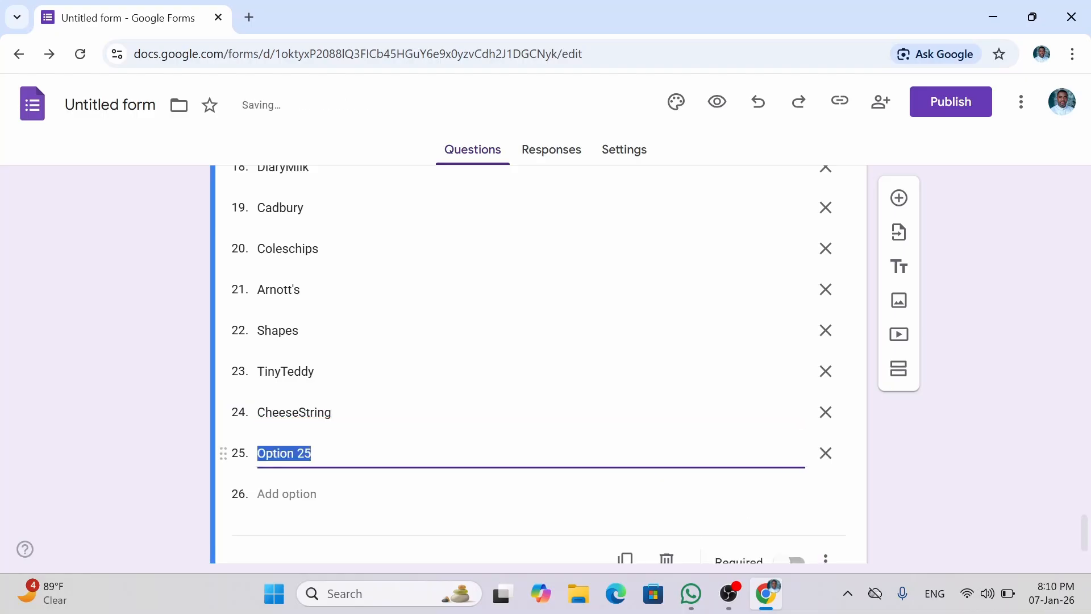
type("Ma")
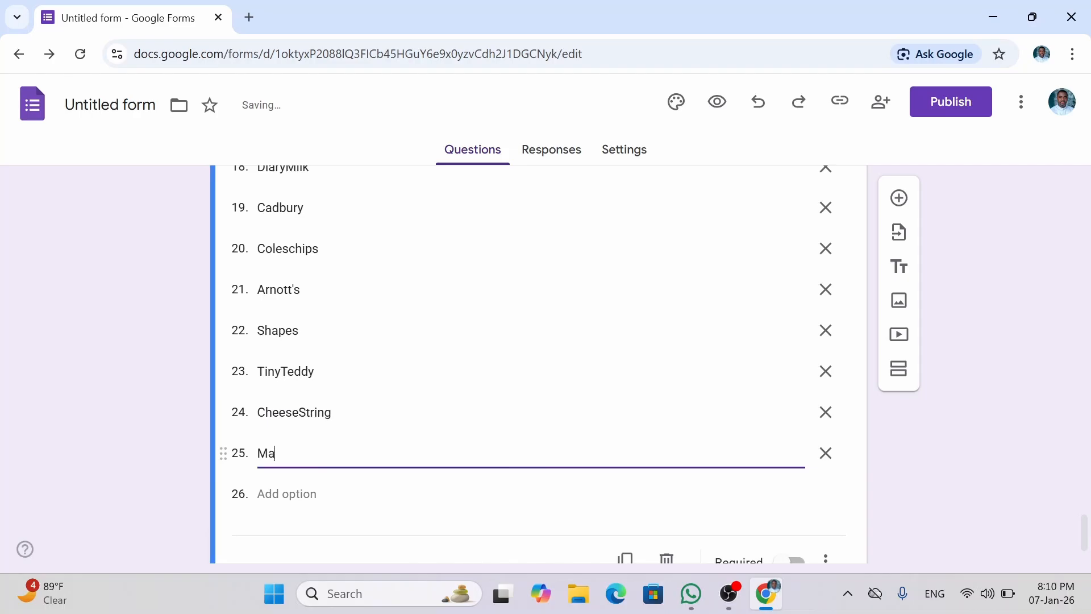
type("mee")
key("Return")
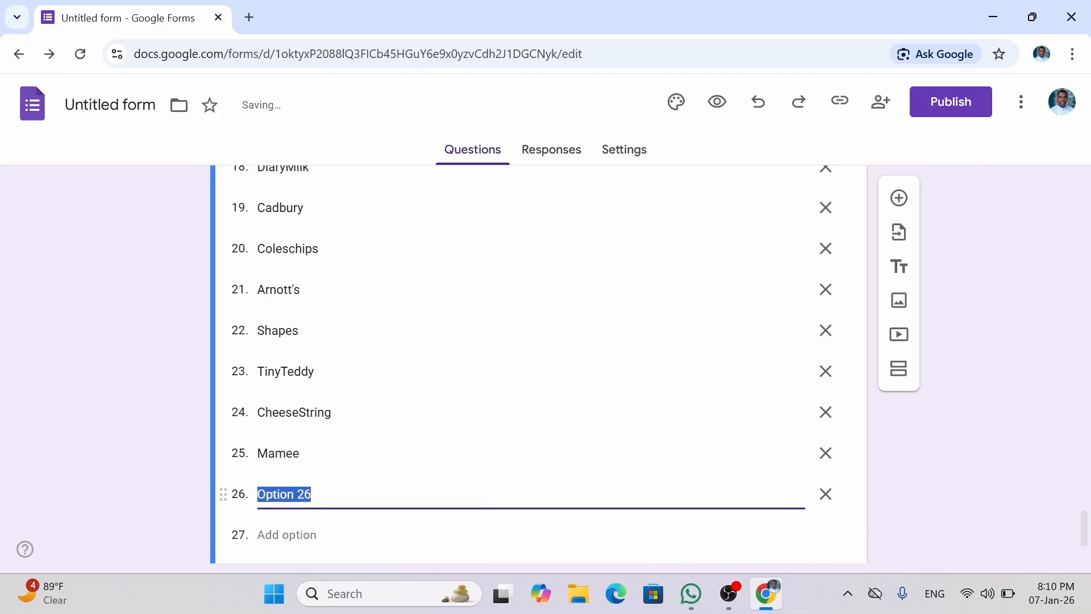
type("Yogo")
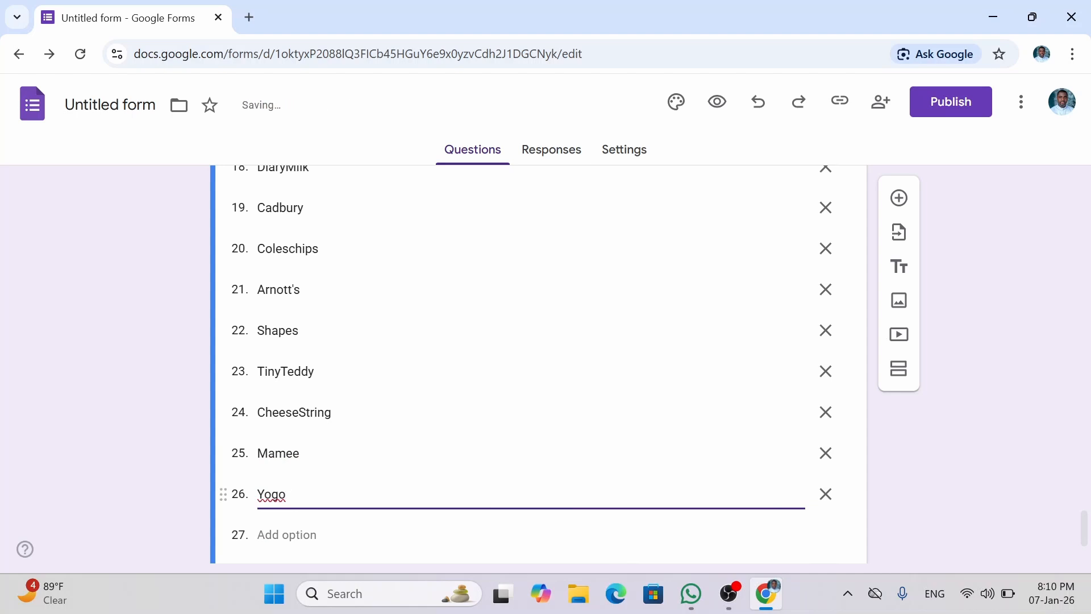
Add FruitBurst and FruitTingle as options 27 and 28 of the preferred snack dropdown
scroll(290, 501, "down", 2)
key("Return")
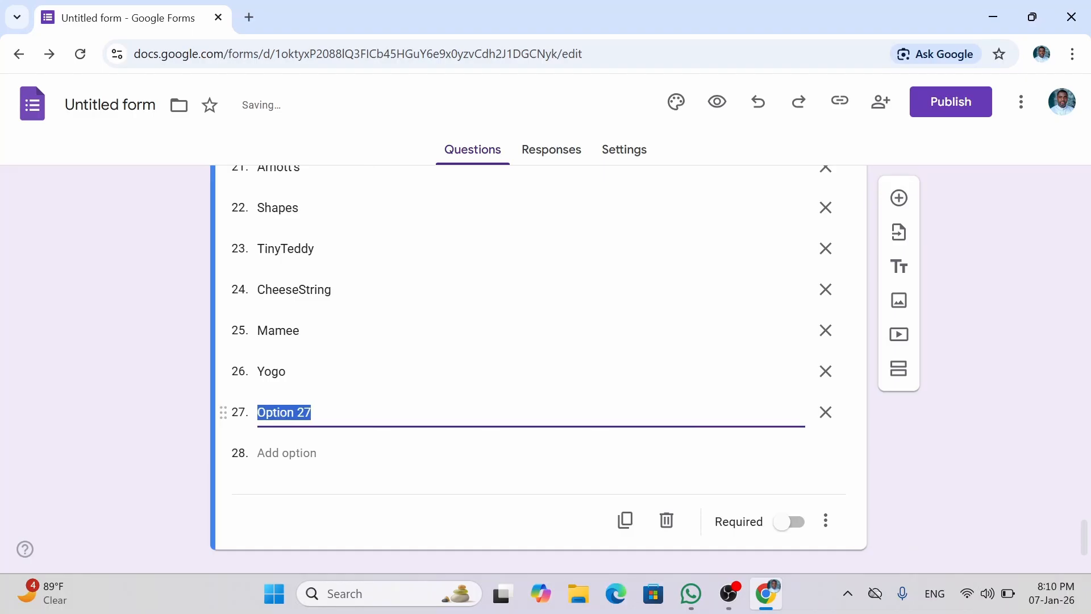
type("Fruit")
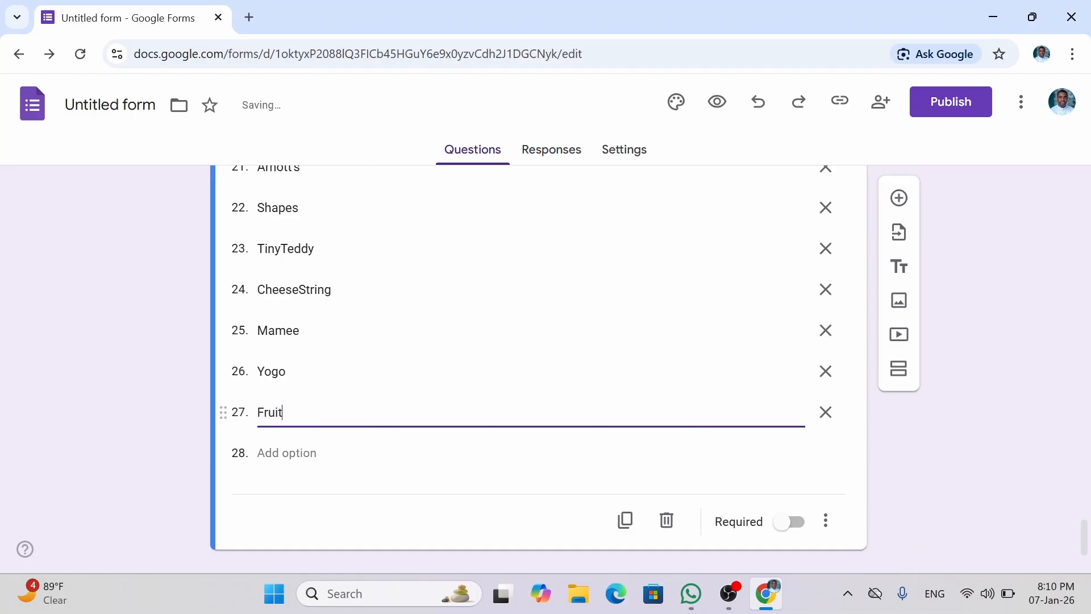
type("Burst")
left_click(292, 452)
type("Fr")
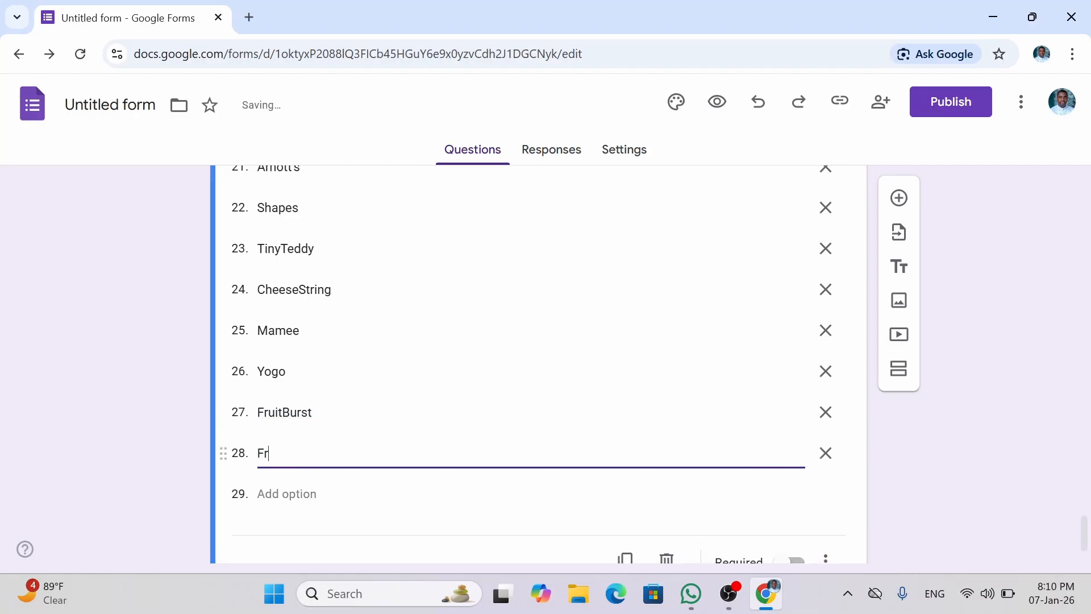
type("uittingle")
left_click(285, 453)
key("BackSpace")
type("T")
scroll(318, 483, "down", 1)
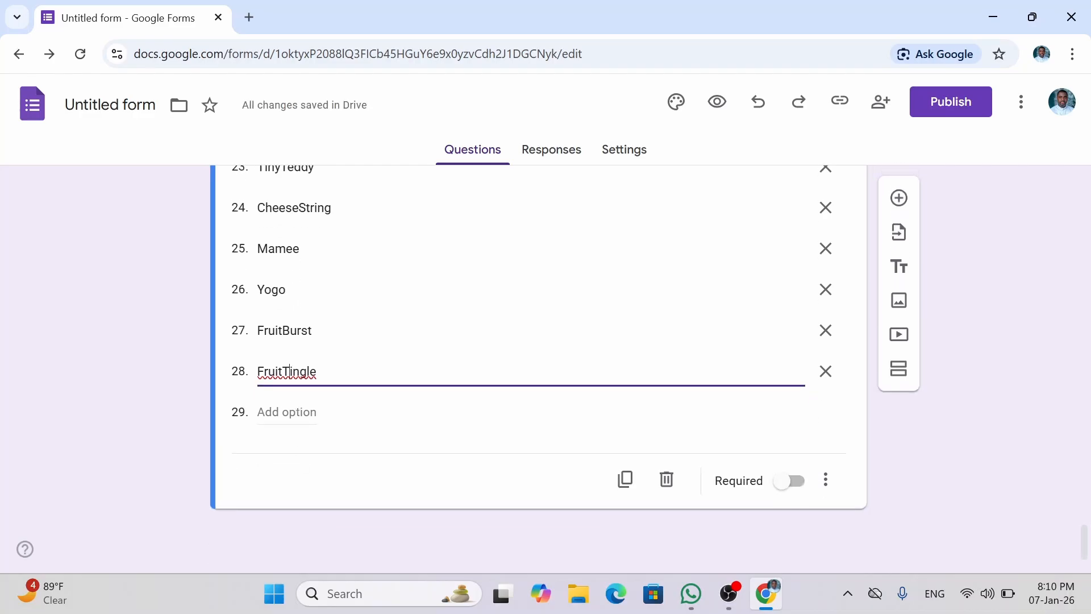
Add SourWorms as option 29 of the preferred snack dropdown
key("Return")
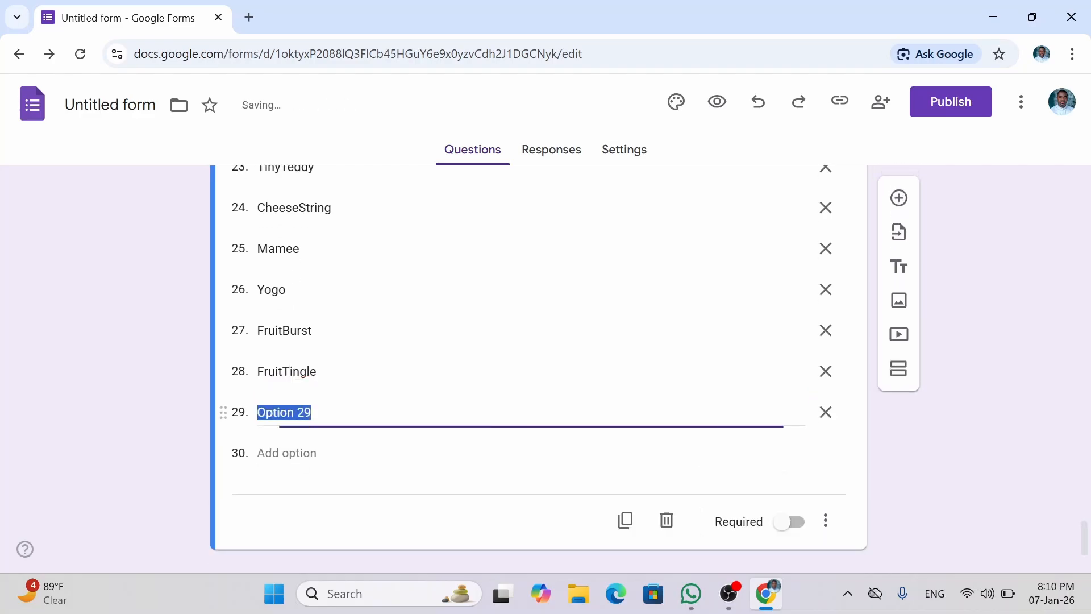
type("Sou")
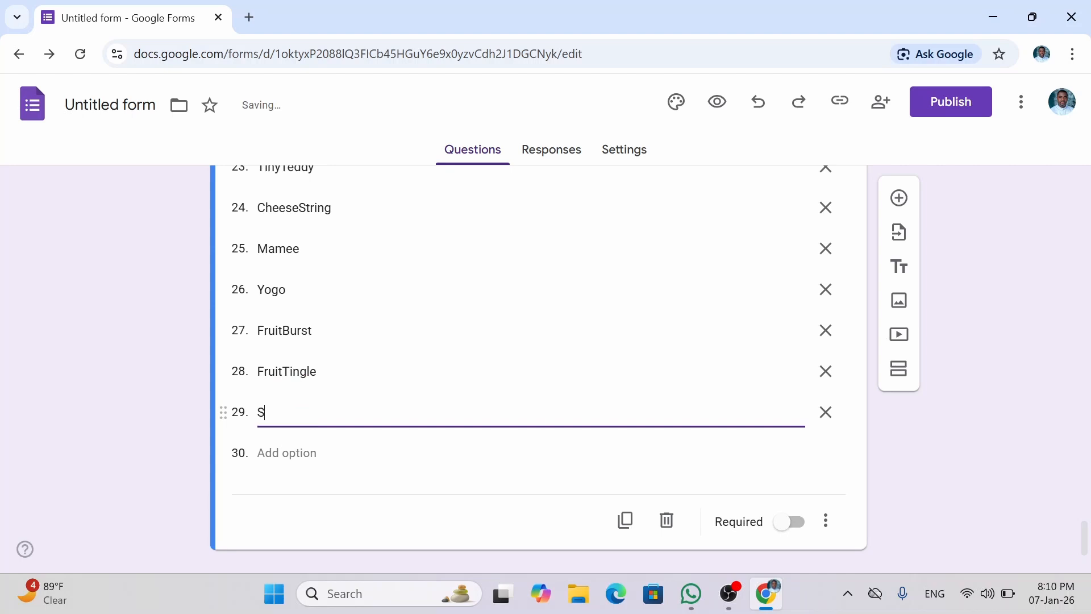
type("Worms")
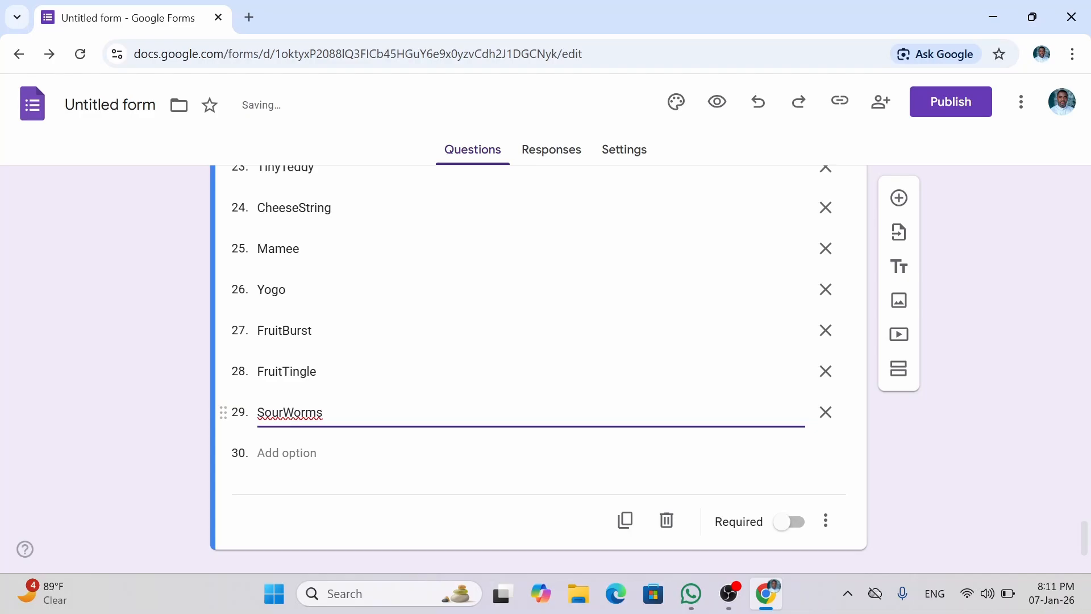
Add JellyBeans and CocoPops as options 30 and 31 of the preferred snack dropdown
left_click(292, 453)
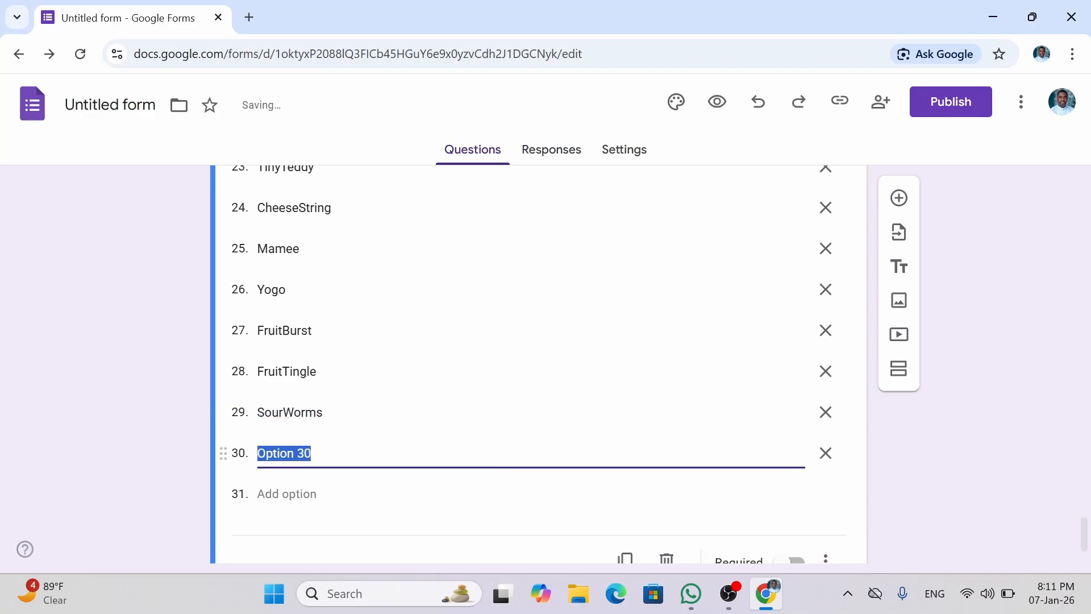
type("Jell")
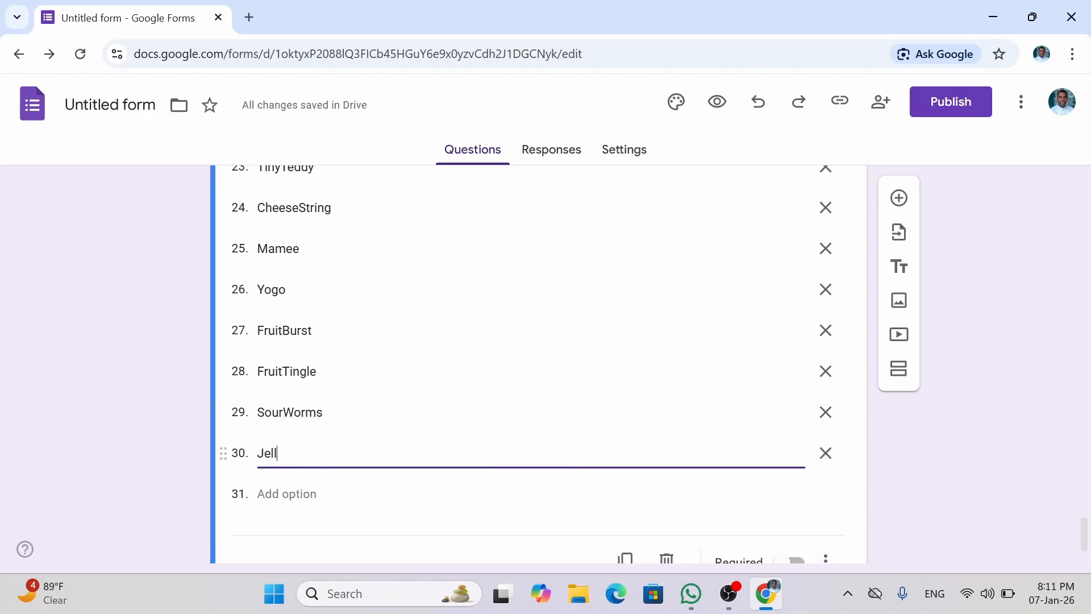
type("yBeans")
left_click(295, 493)
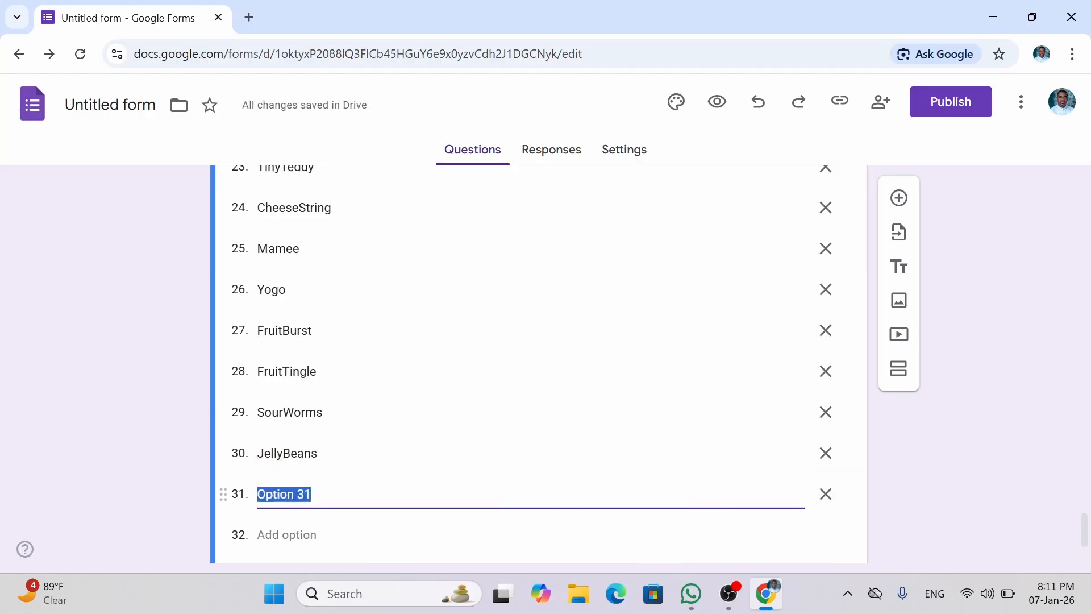
type("Coco")
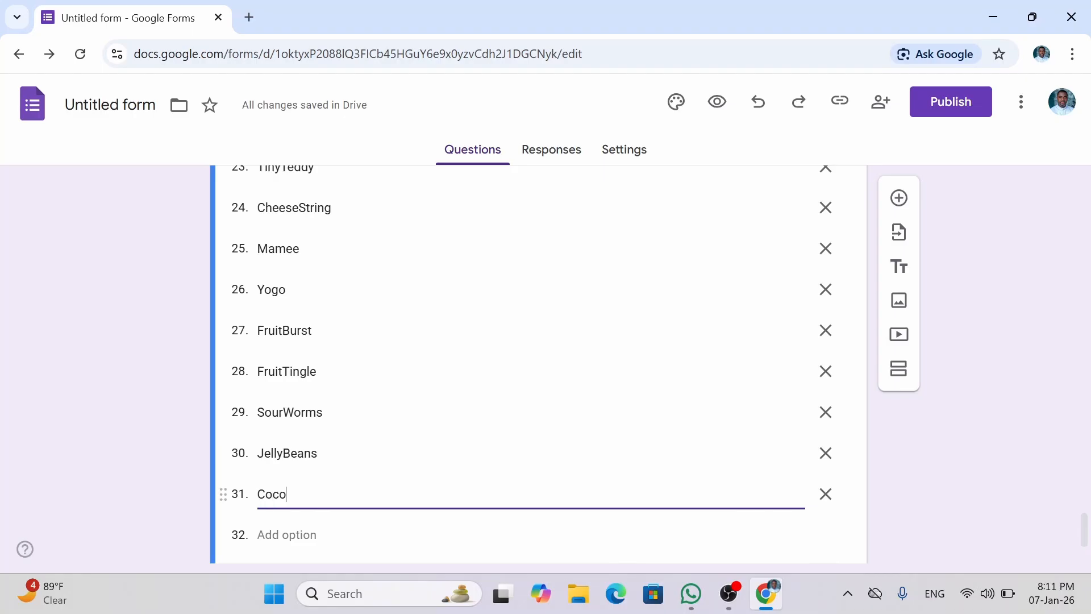
type("pos")
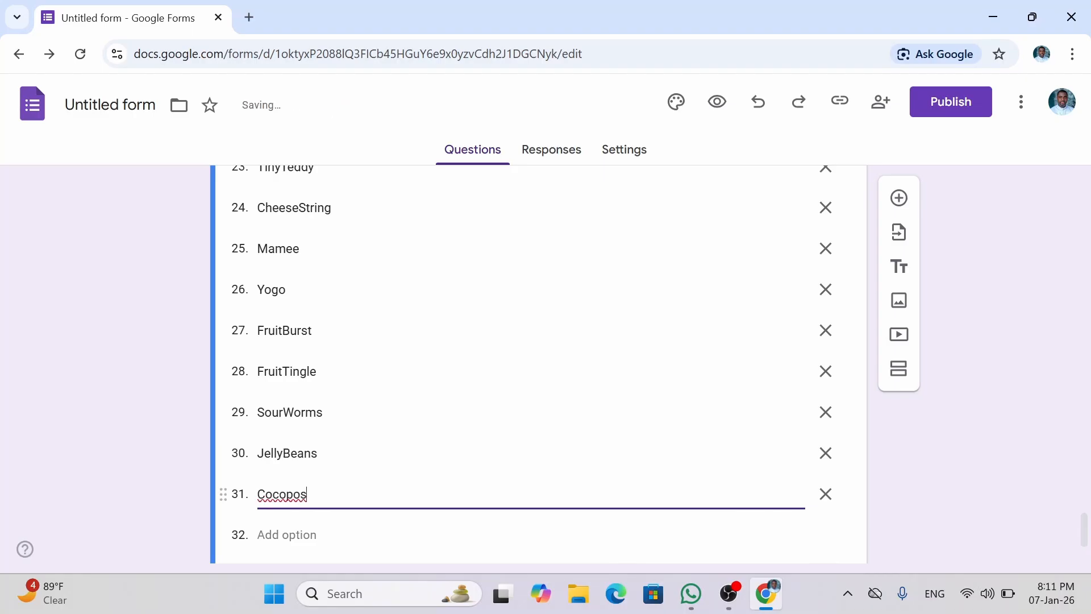
key("BackSpace")
type("ps")
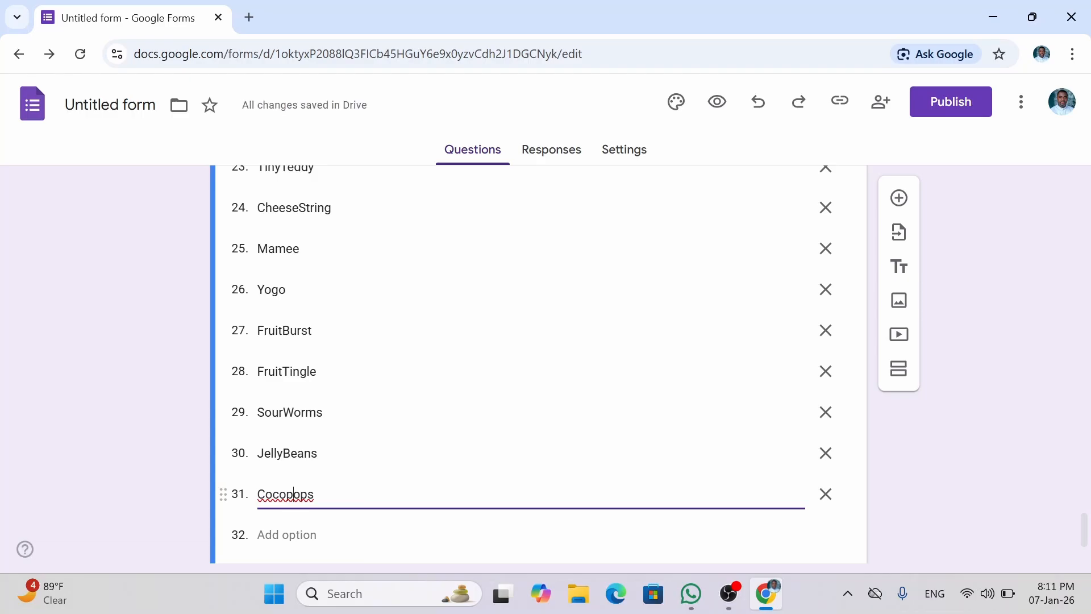
left_click(293, 495)
key("BackSpace")
type("P")
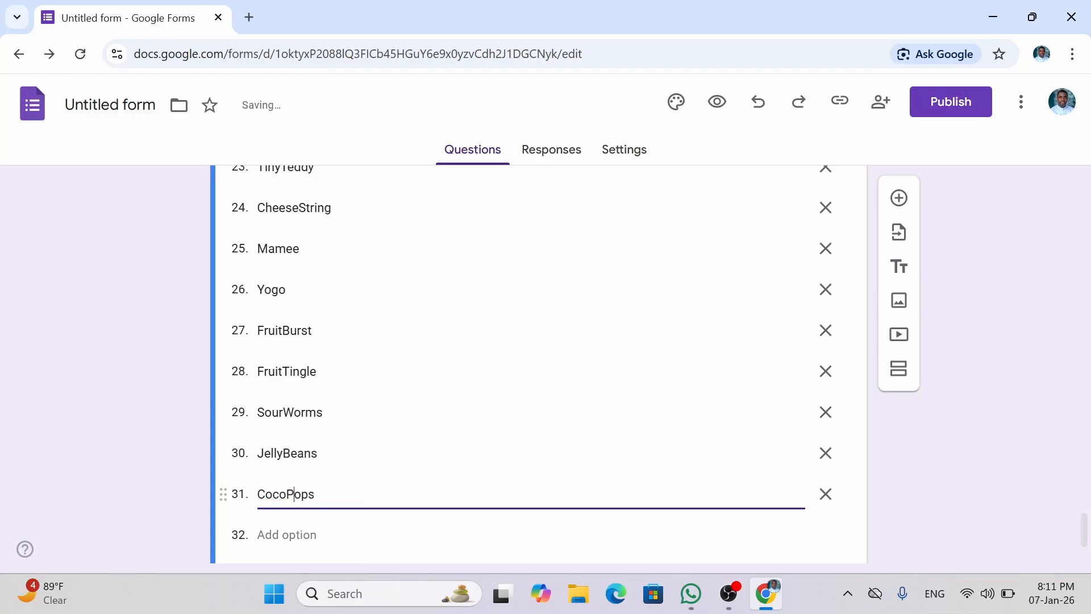
Add WeetBix and MuesliBar as options 32 and 33 of the preferred snack dropdown
left_click(296, 537)
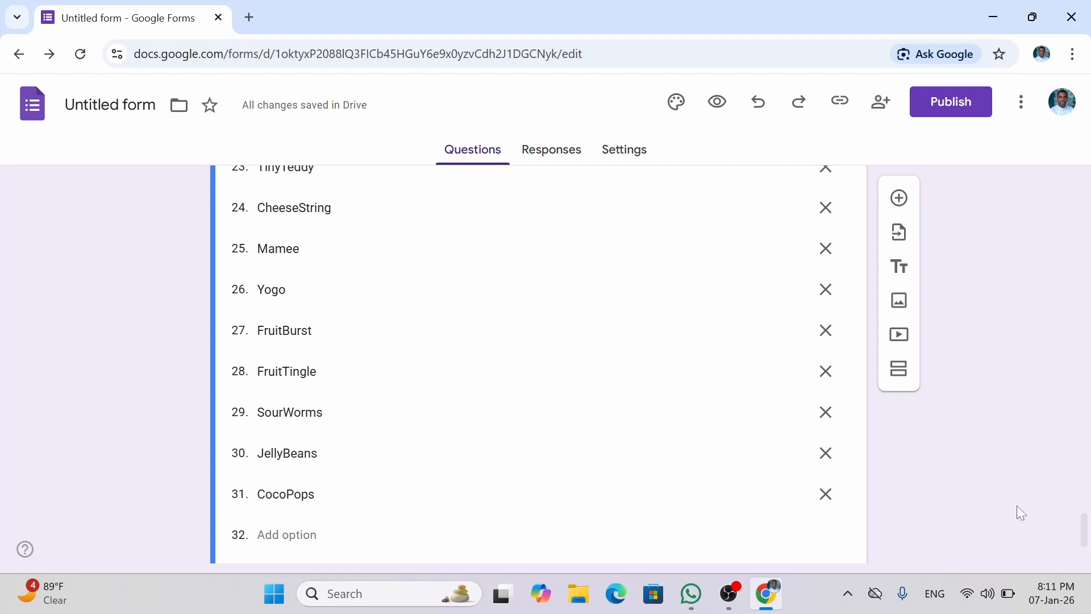
scroll(1018, 506, "down", 2)
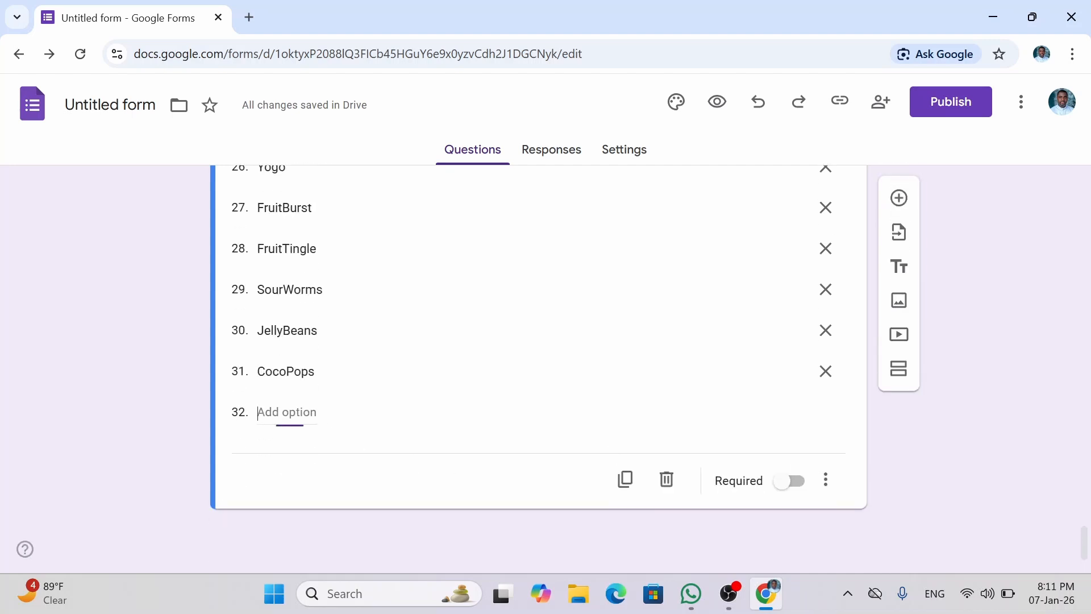
left_click(287, 412)
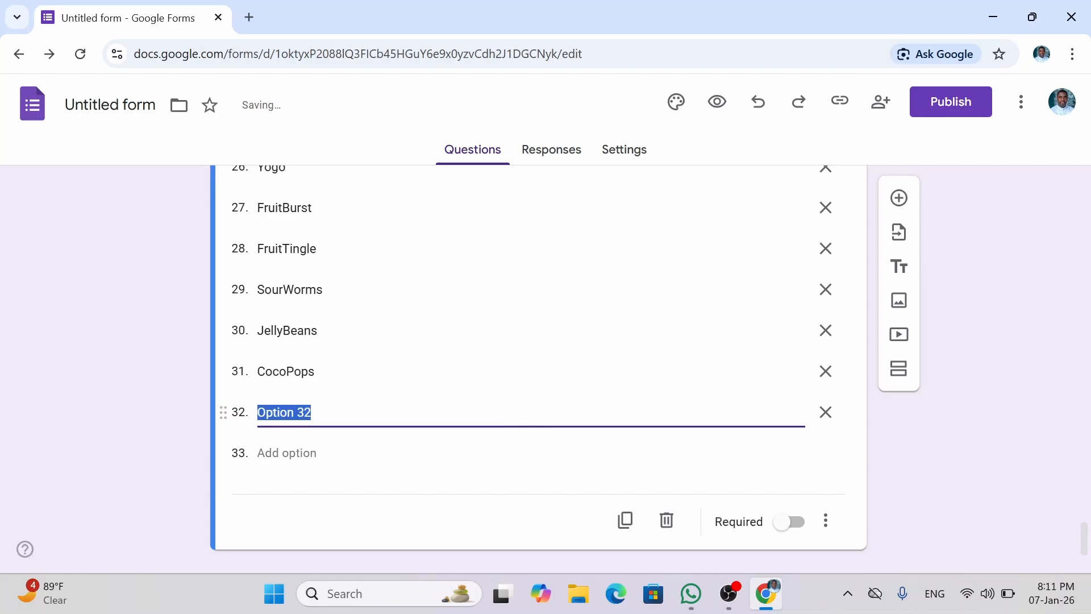
type("Weet")
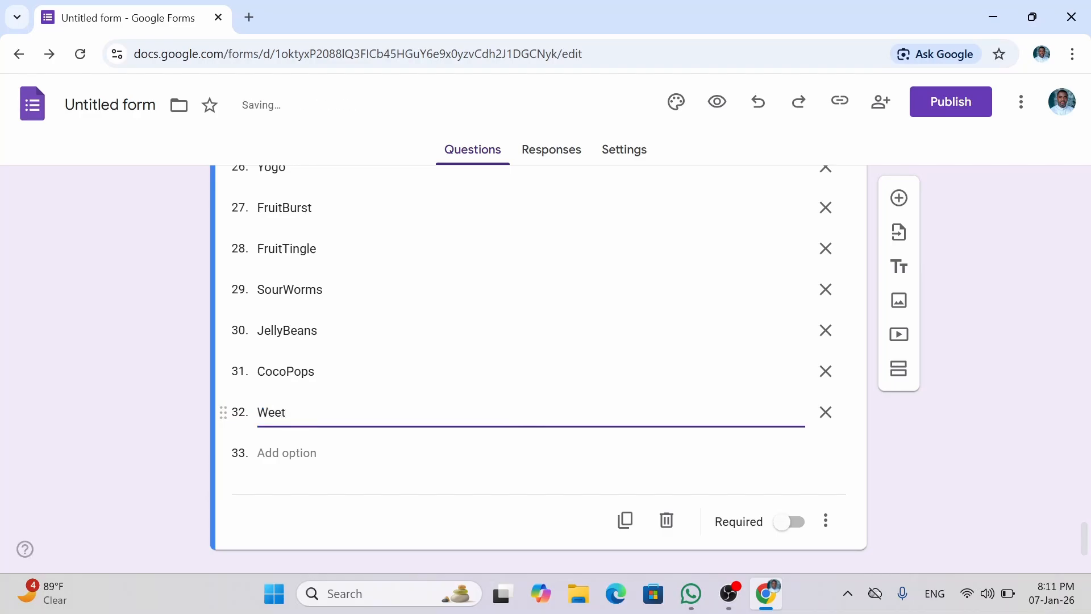
type("Bix")
key("Return")
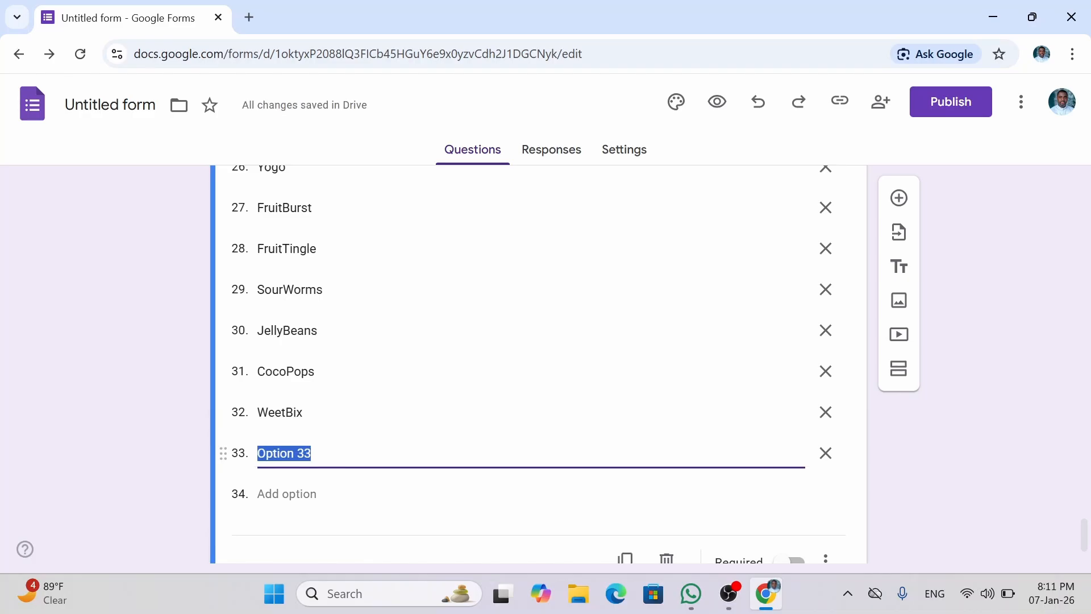
type("M")
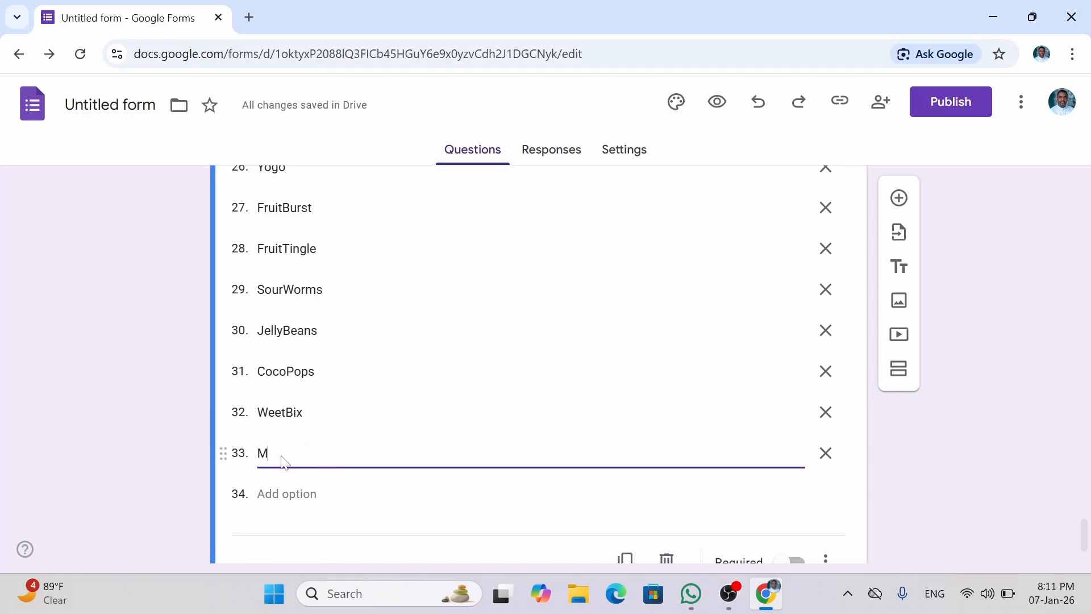
type("uesli")
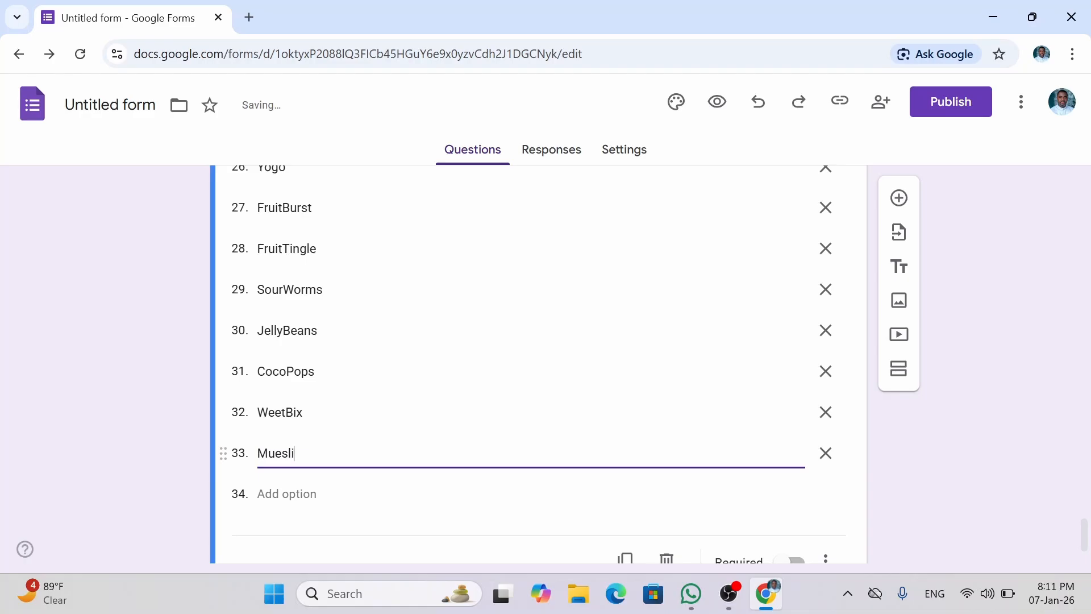
type("Bar")
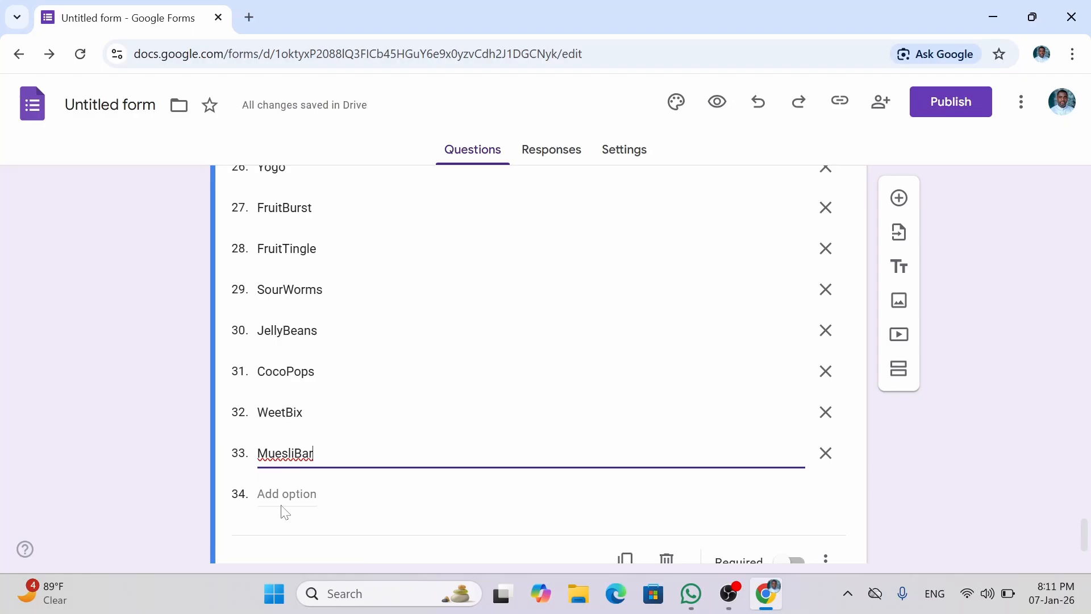
Add Nutrigrain and RiceCrackers as options 34 and 35 of the preferred snack dropdown
key("Return")
type("Nu")
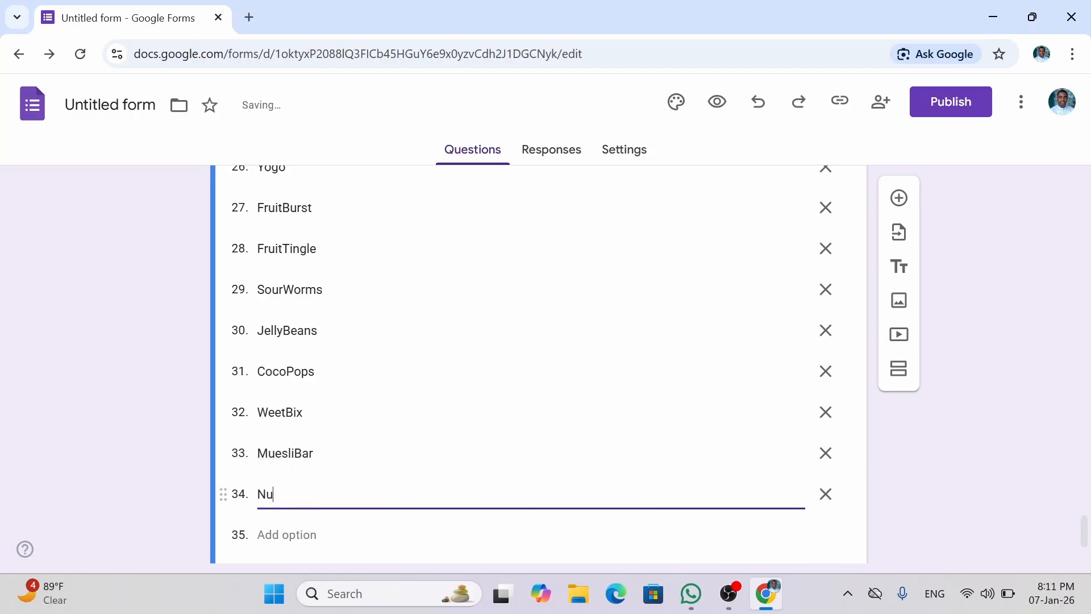
type("trigrain")
scroll(280, 532, "down", 2)
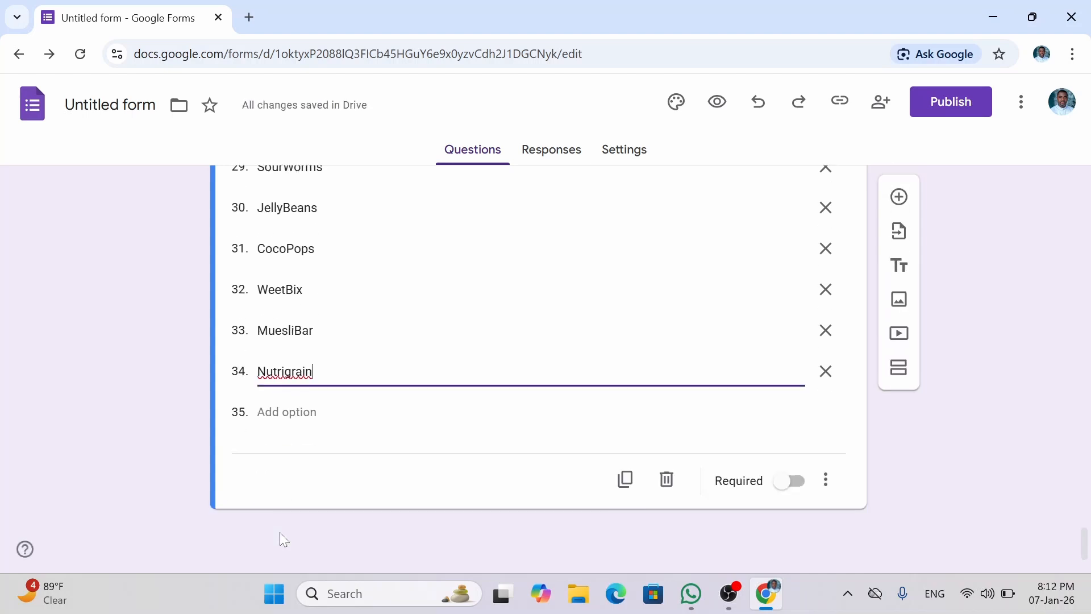
key("Return")
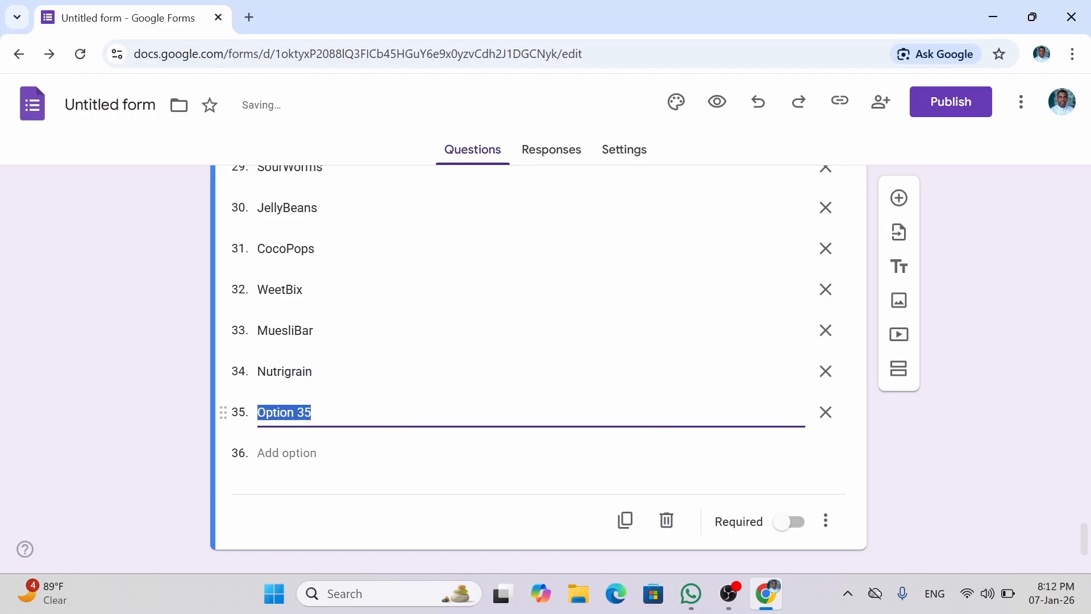
type("rice")
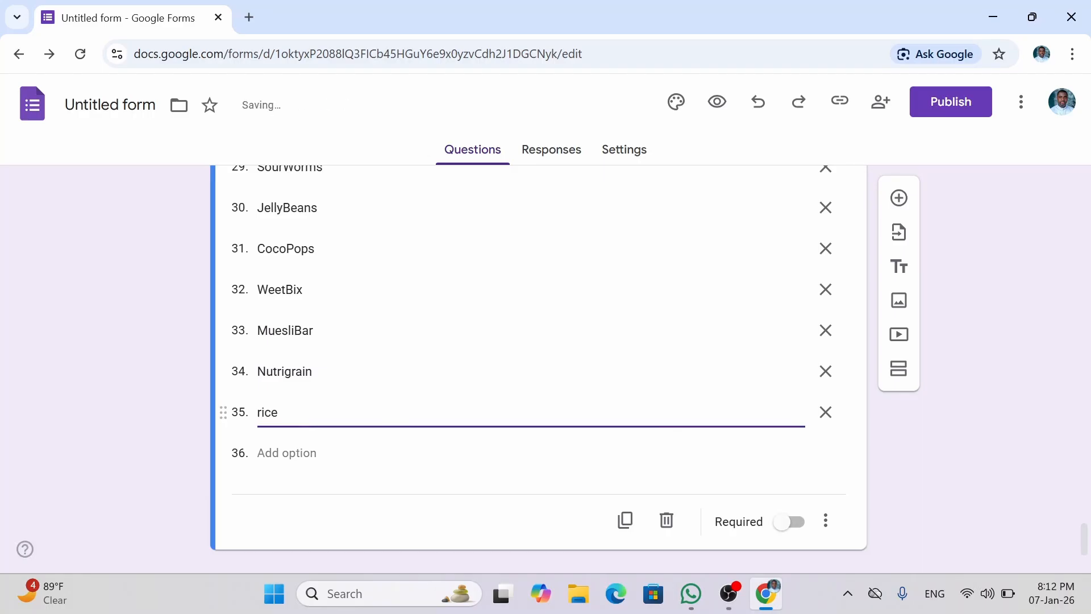
key("Home")
key("shift+Right")
key("Delete")
type("RiceCrackers")
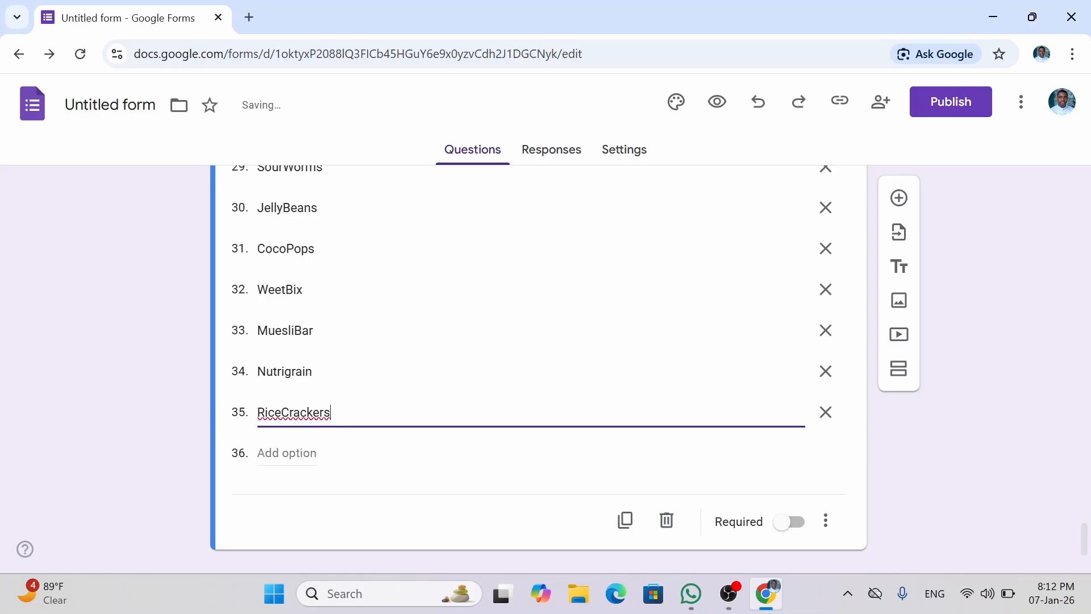
Add PaddlePop and GoldenGaytime as options 36 and 37 of the preferred snack dropdown
key("Return")
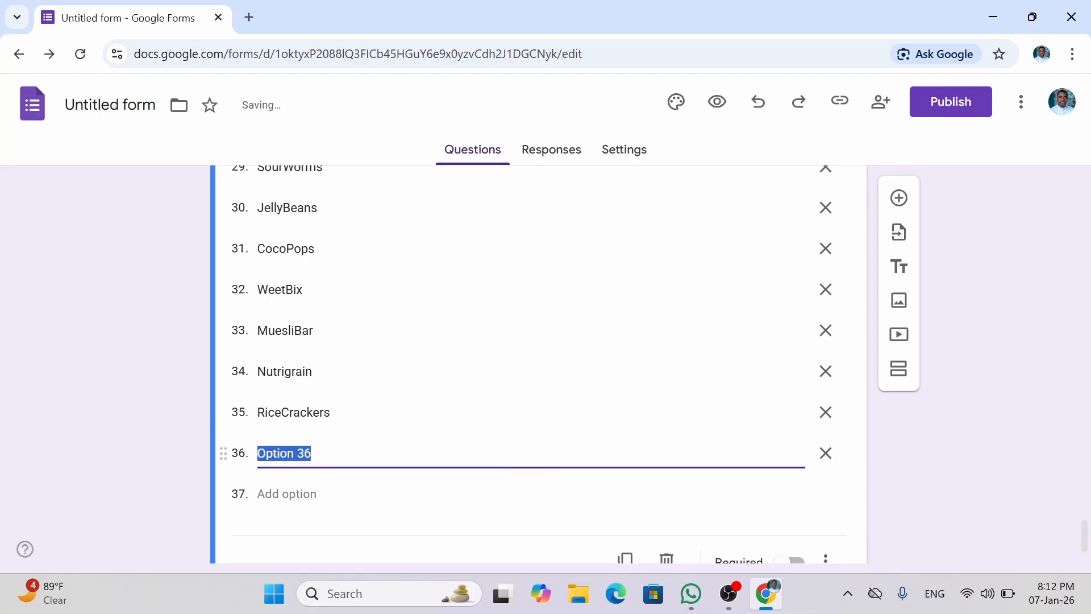
type("Pad")
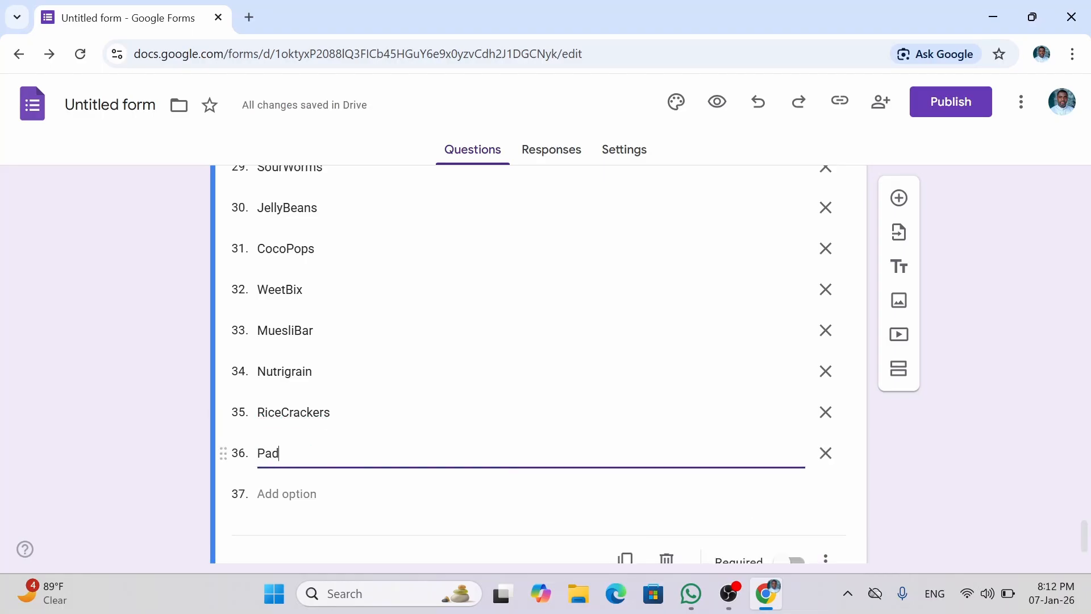
type("dle")
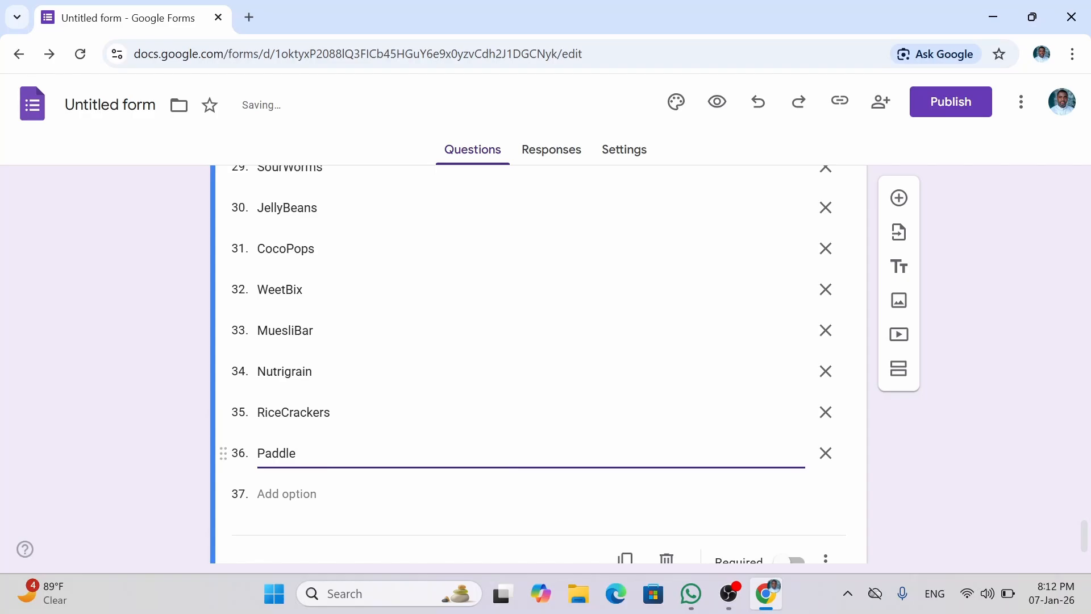
type("Pop")
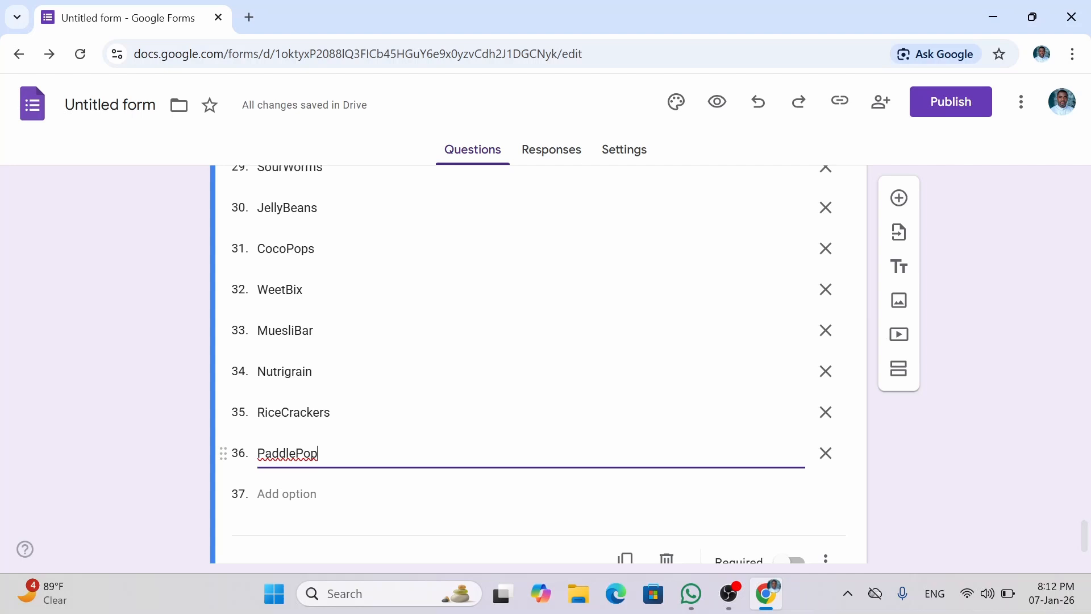
key("Return")
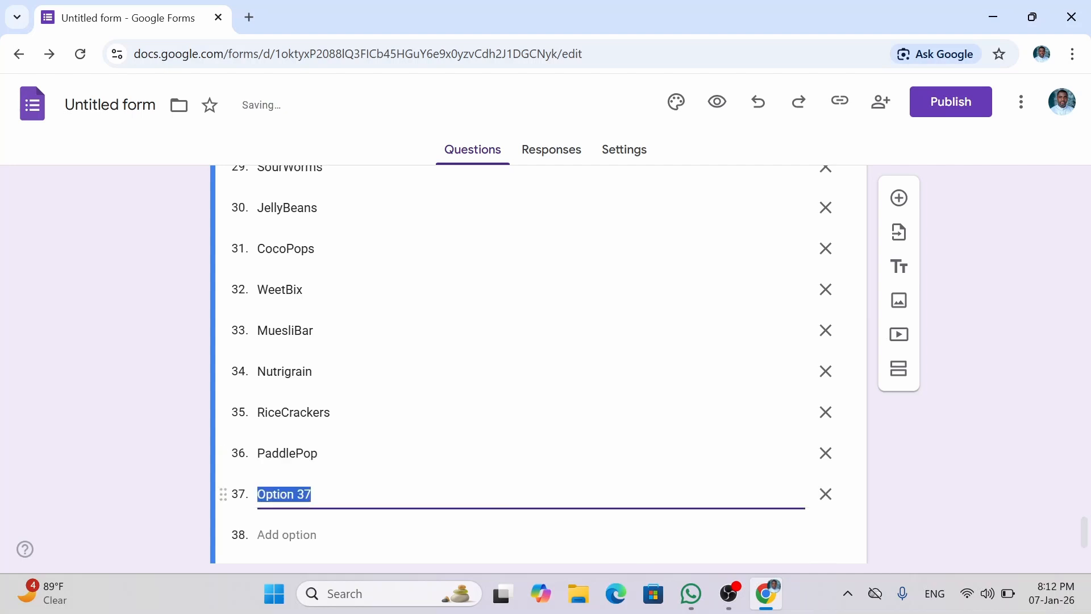
type("Golden")
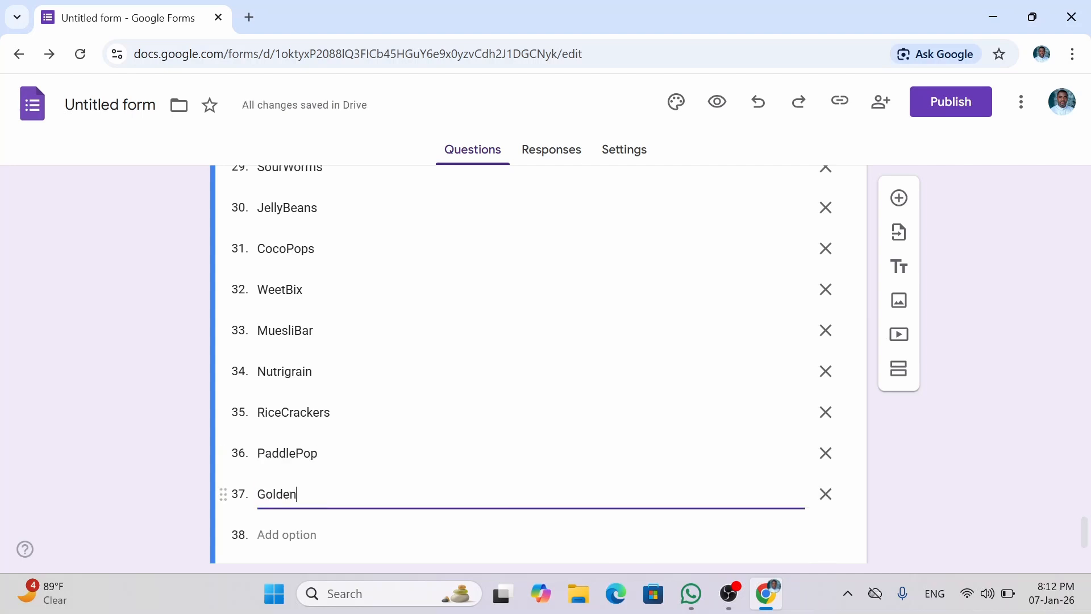
type("G")
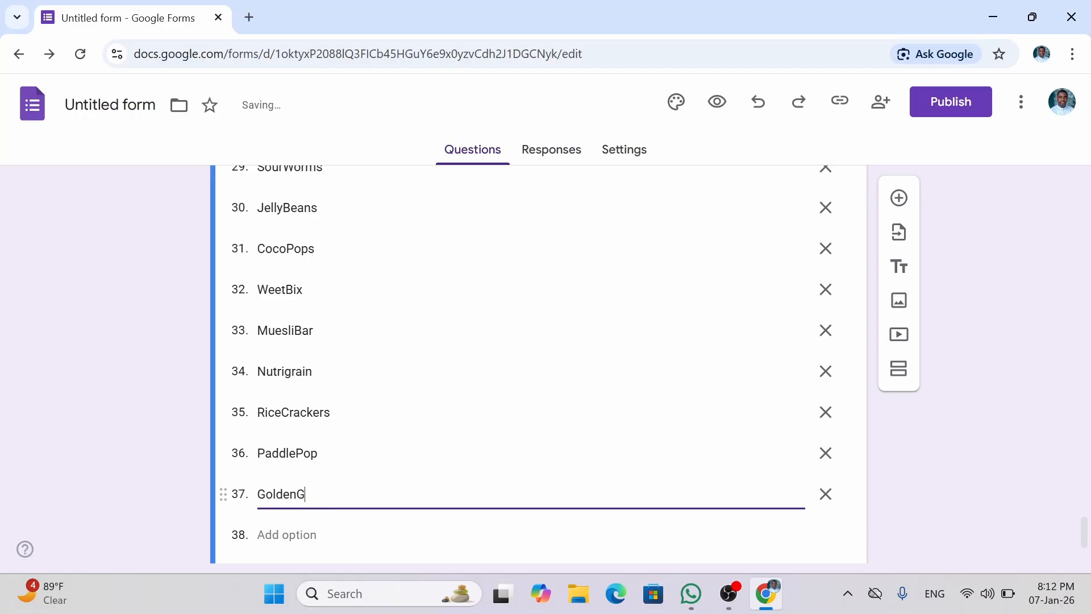
type("aytime")
scroll(289, 504, "down", 2)
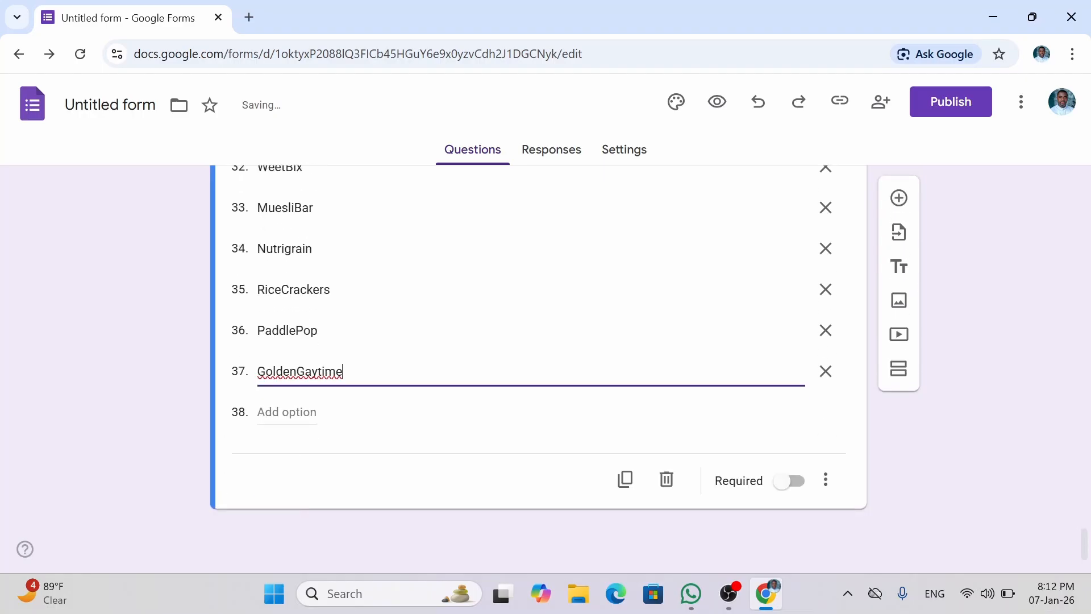
Add ZooperDooper and IcyPole as options 38 and 39 of the preferred snack dropdown
key("Return")
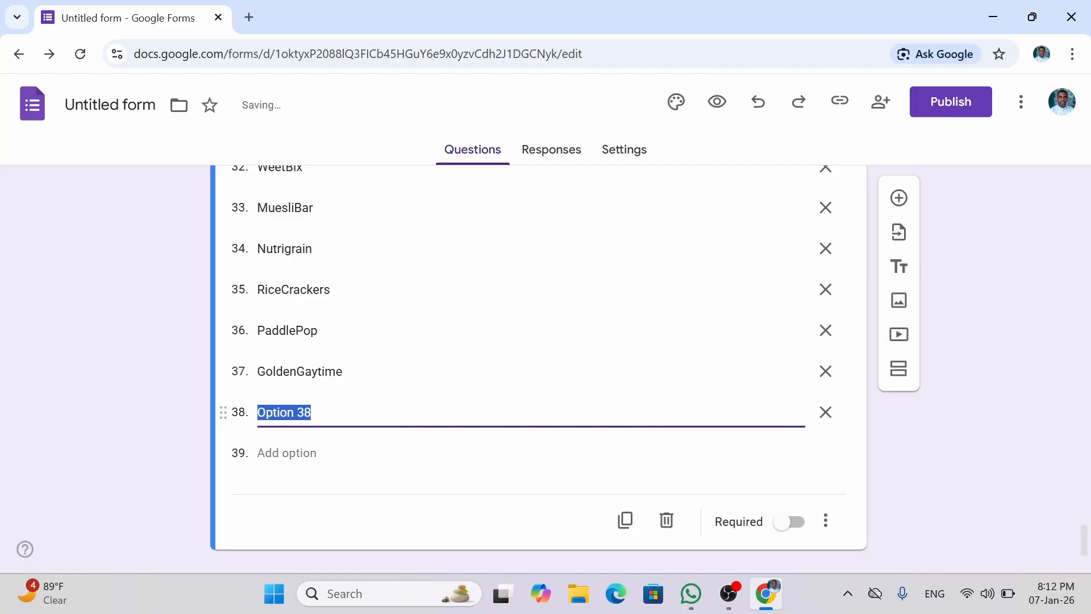
type("Zoop")
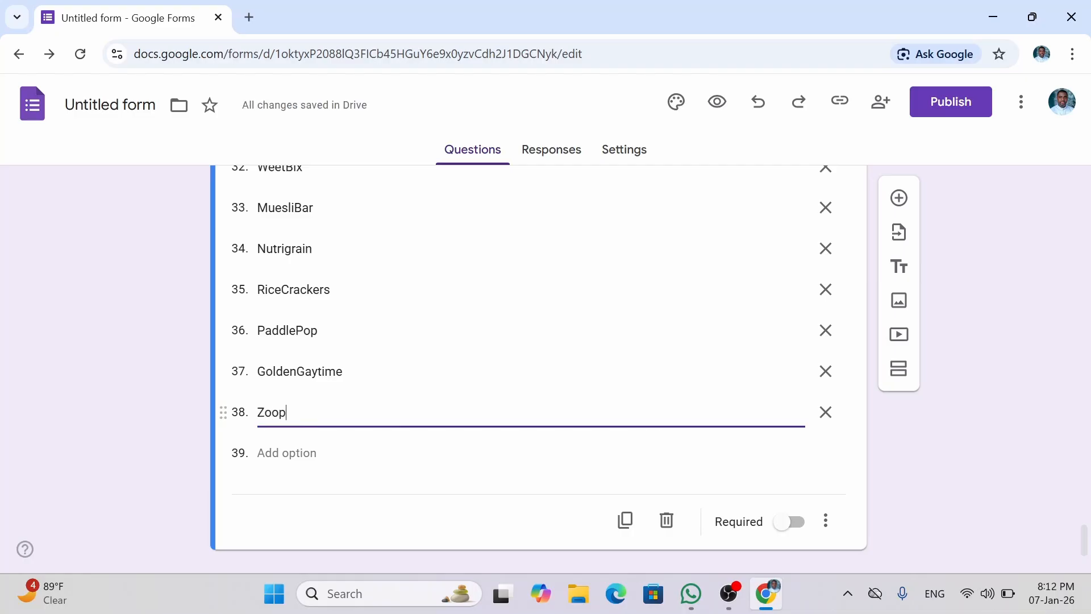
type("el")
key("BackSpace")
key("BackSpace")
type("er")
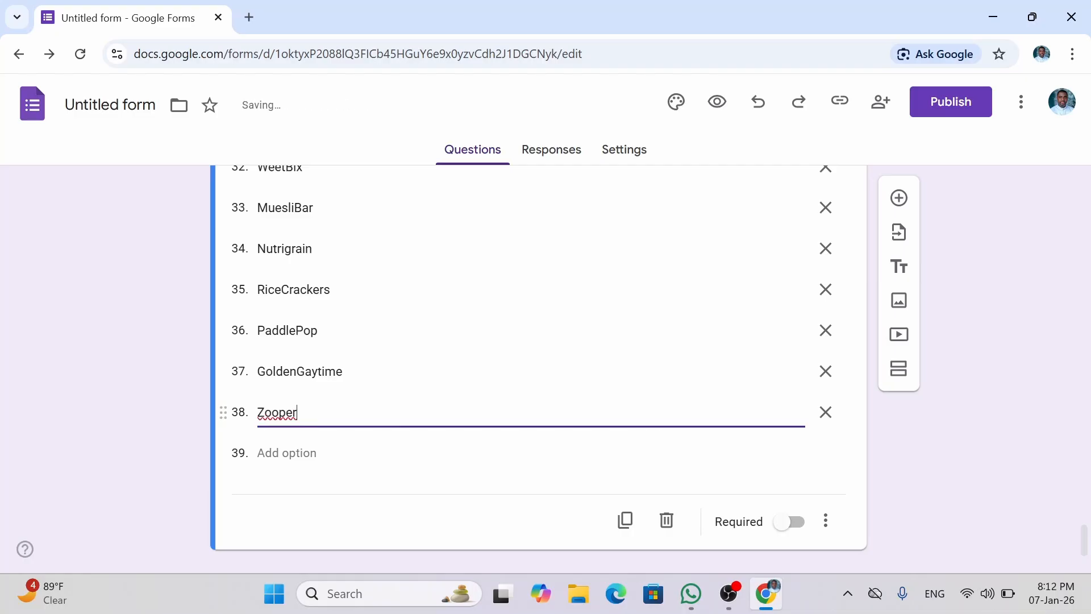
type("Dooper")
key("Return")
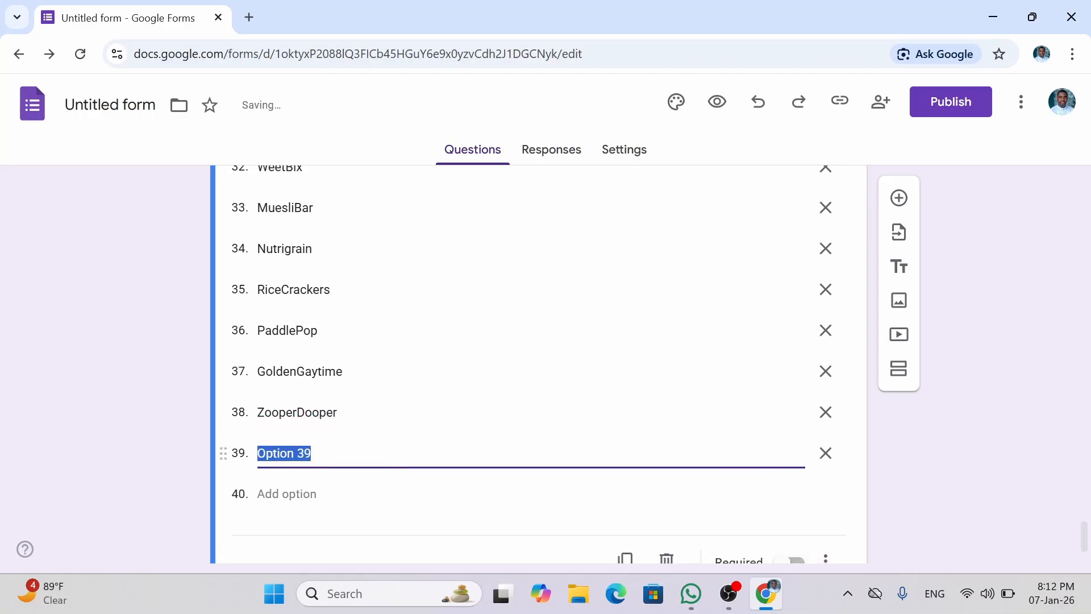
type("Icy")
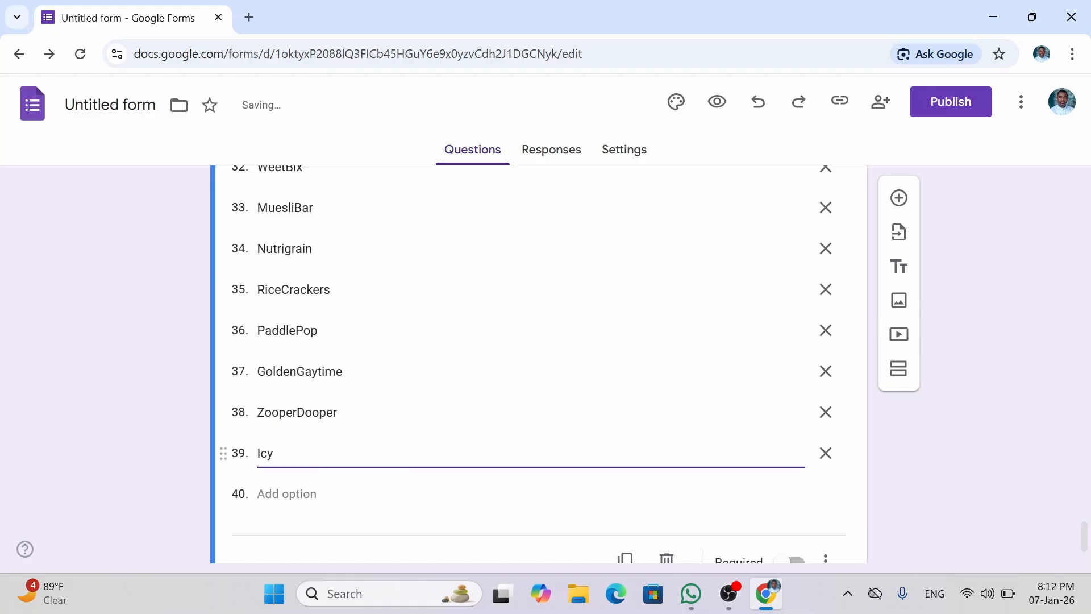
type("Pole")
Add SnoBall as option 40 of the preferred snack dropdown and dismiss the battery notification
left_click(286, 494)
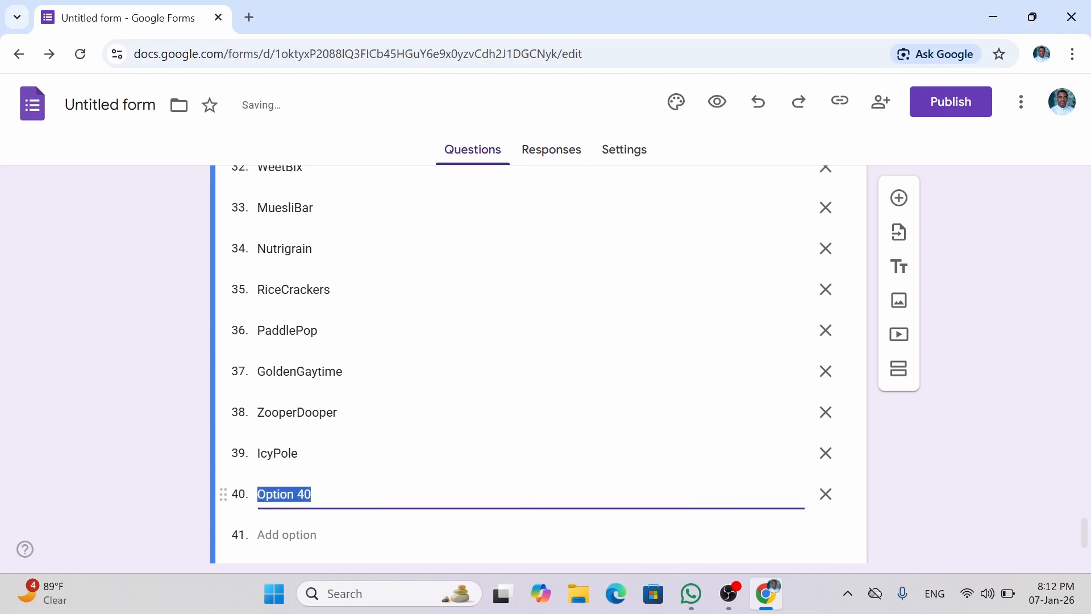
type("Sn")
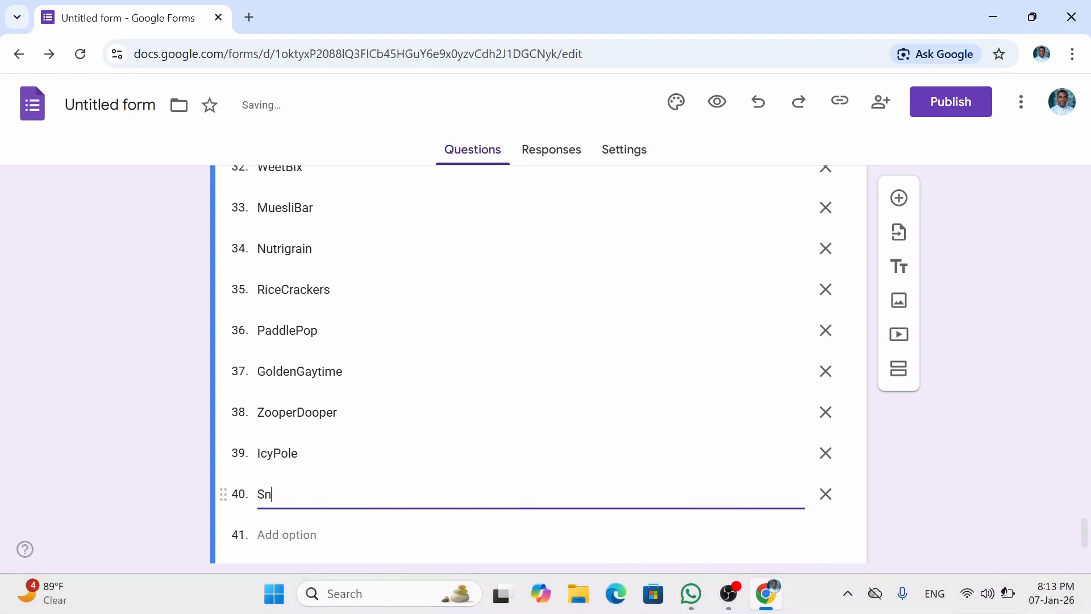
type("oBall")
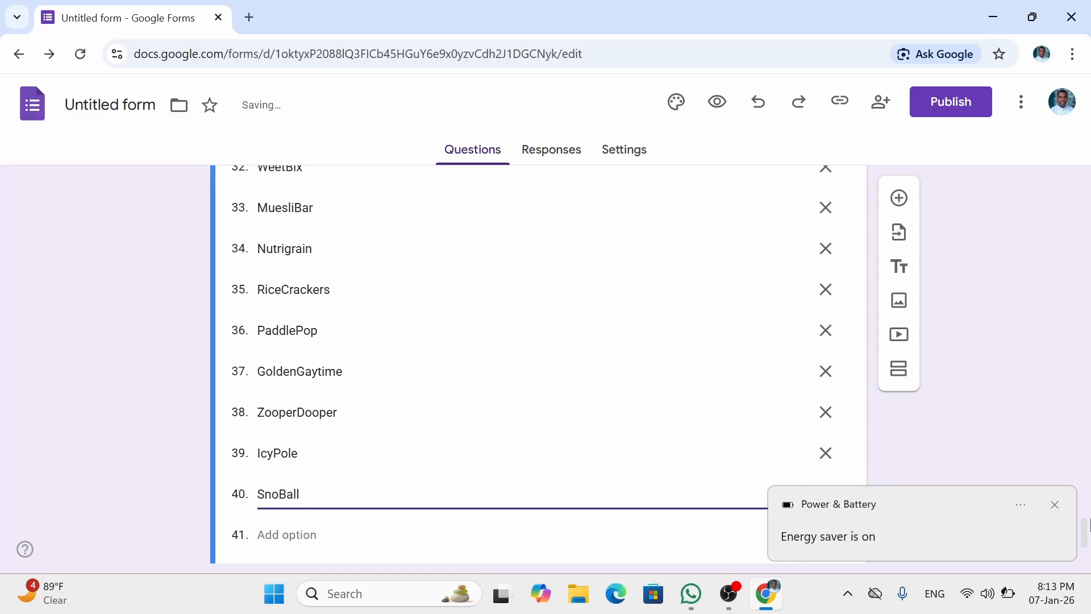
left_click(1056, 506)
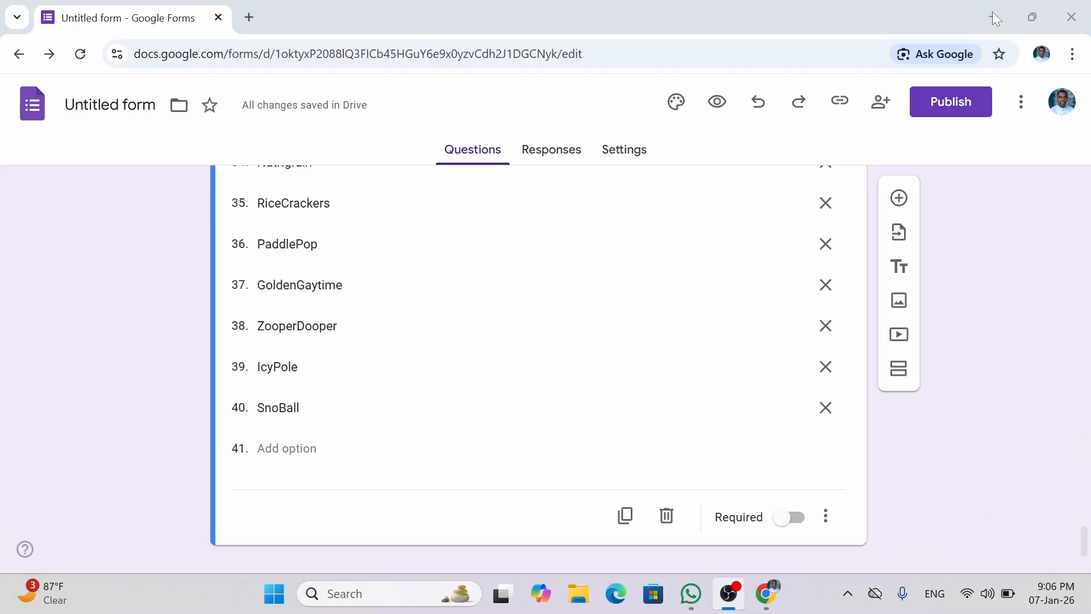
left_click(993, 14)
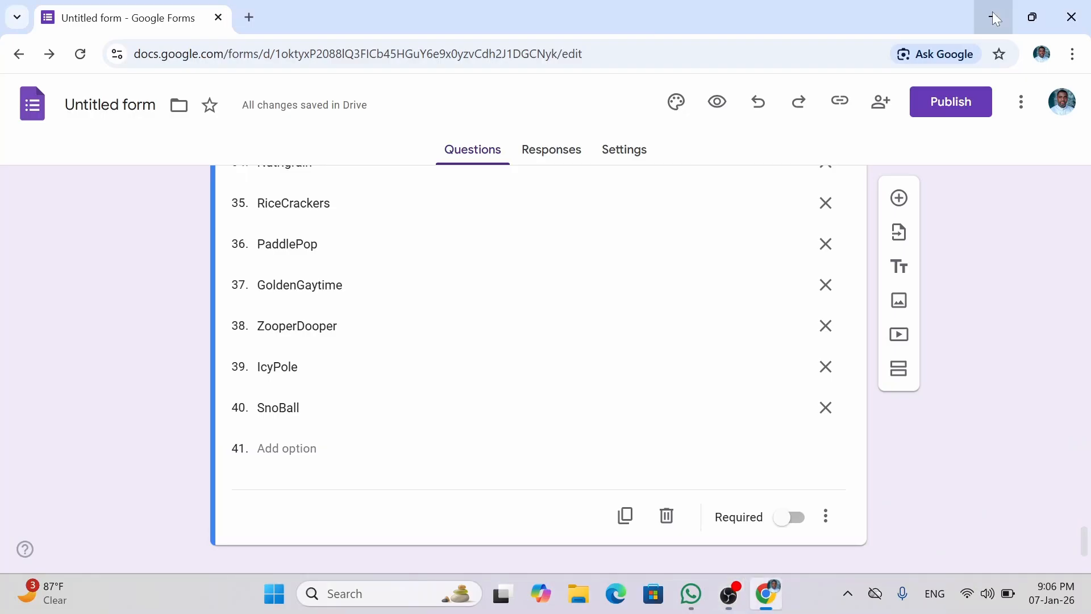
double_click(580, 402)
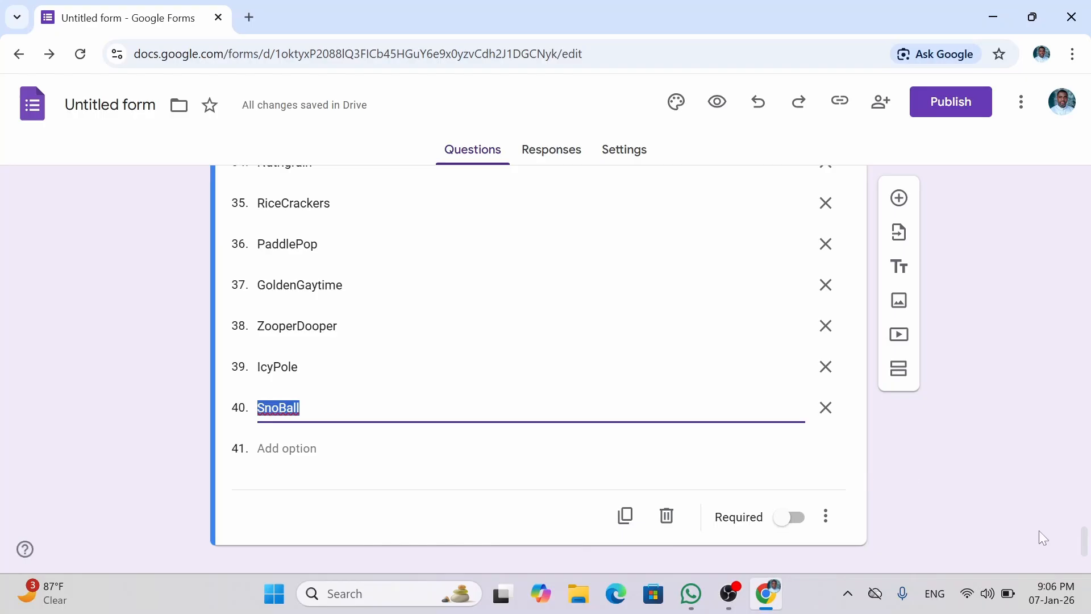
Reword the preferred snack question to "What is your favourite snack?"
left_click_drag(1084, 540, 1086, 394)
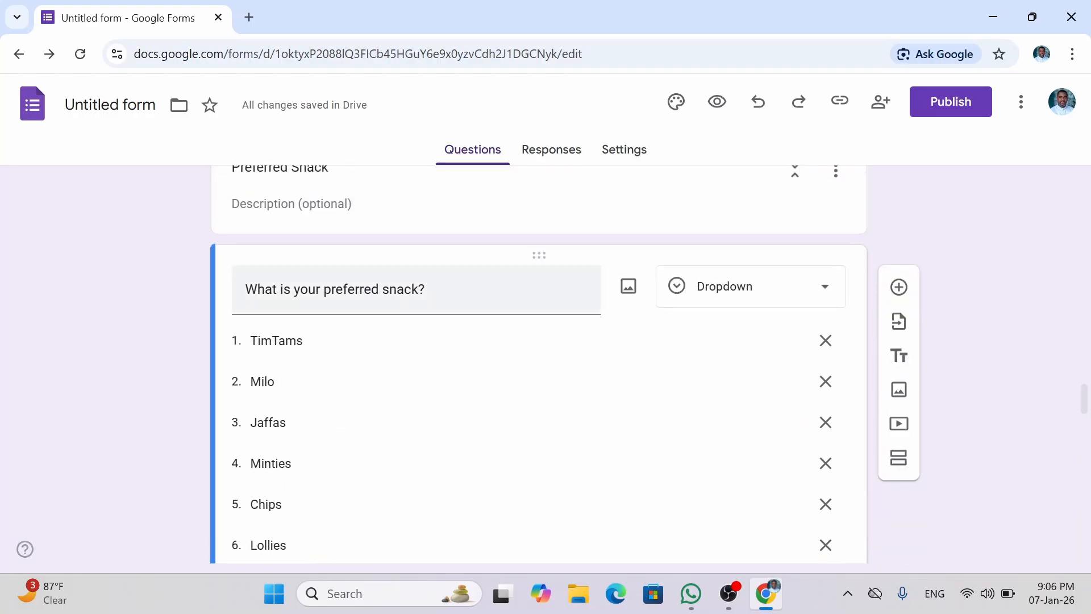
left_click(364, 290)
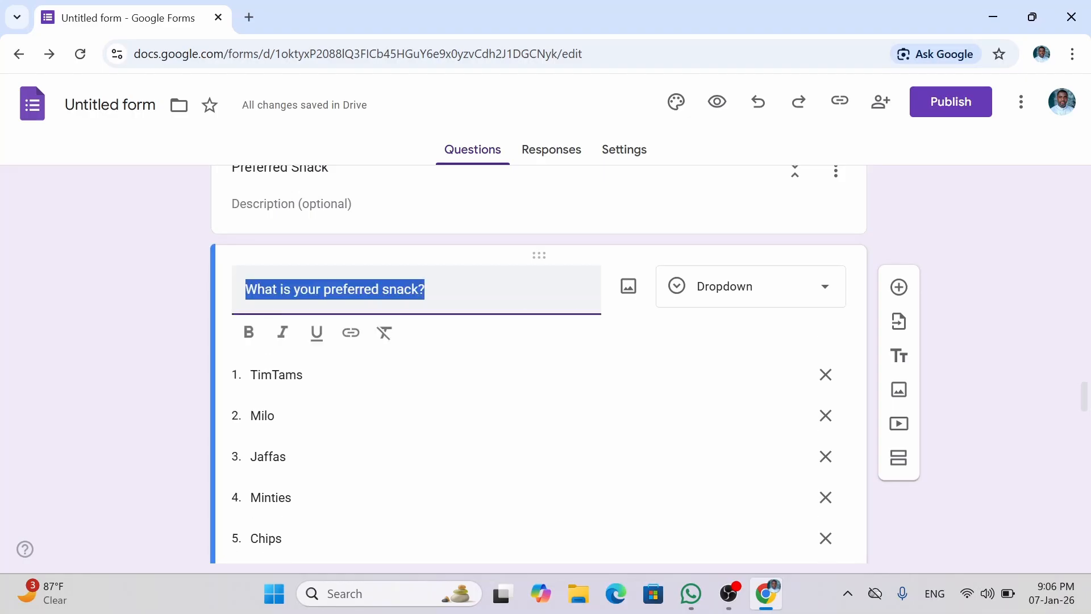
left_click(379, 289)
key("BackSpace")
key("BackSpace")
key("BackSpace")
key("BackSpace")
key("BackSpace")
key("BackSpace")
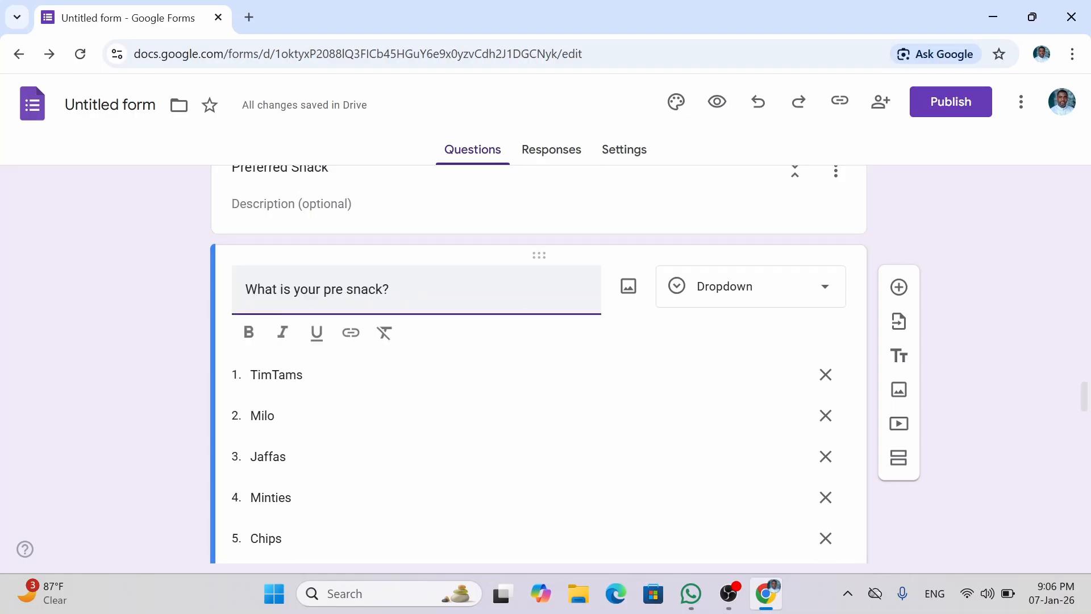
key("BackSpace")
key("BackSpace")
key("BackSpace")
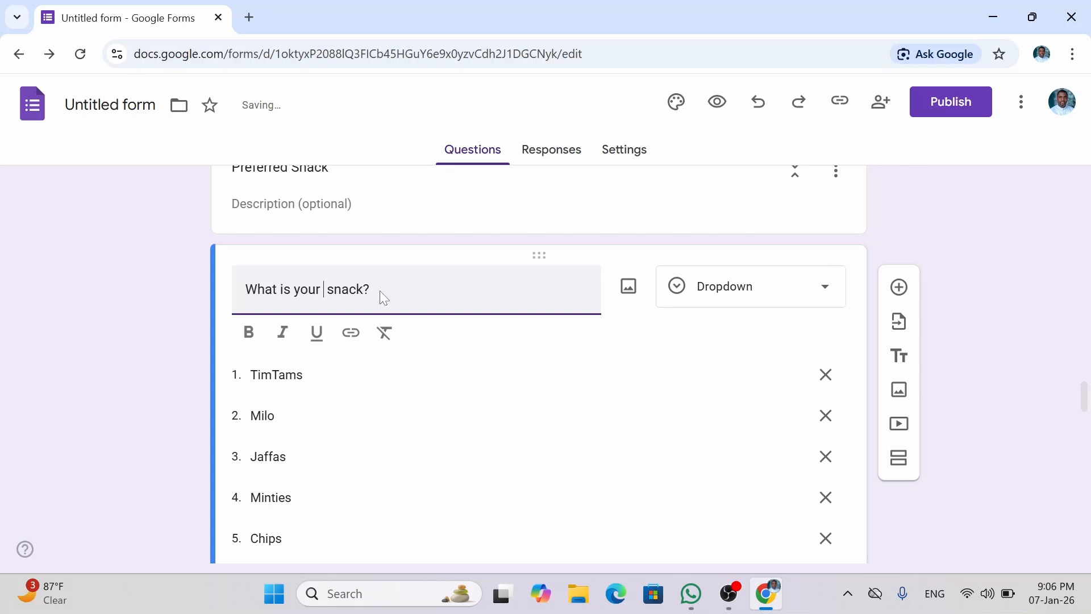
type("fav")
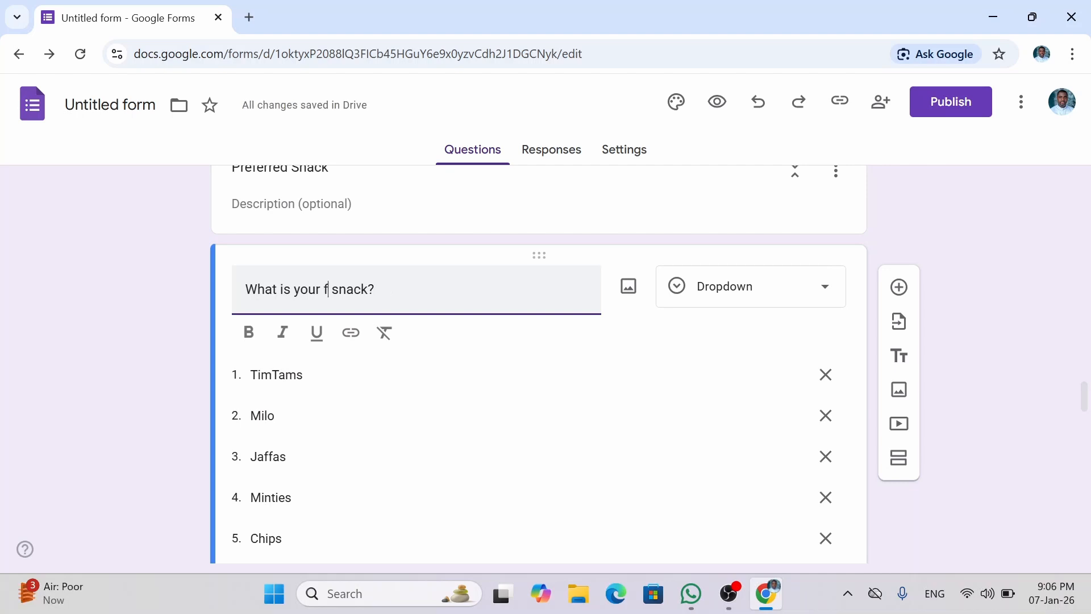
key("Left")
type("ourite")
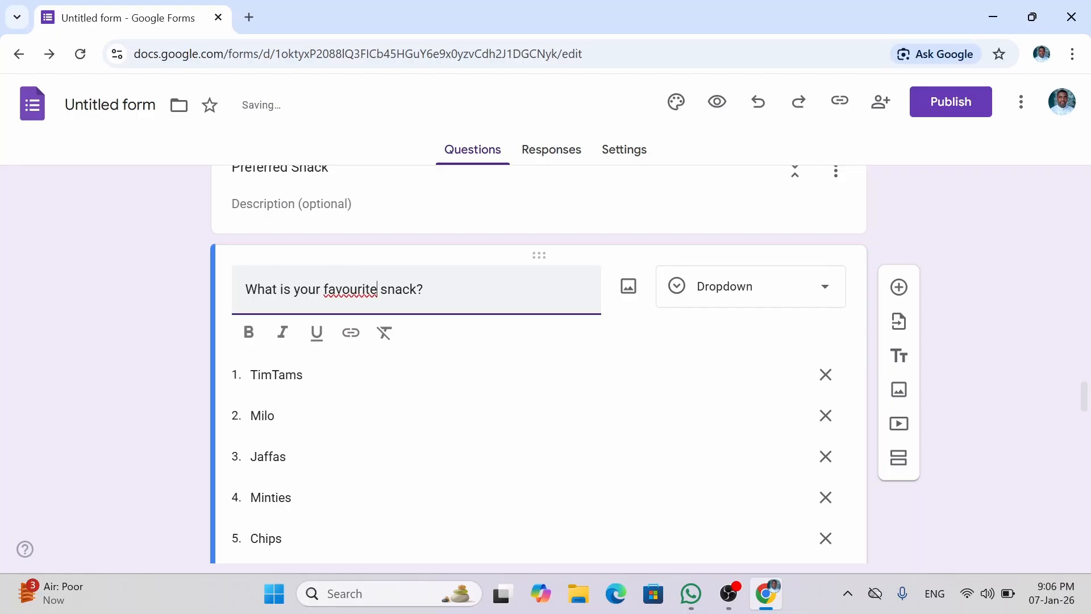
Correct the spelling of "favourite" to "favorite" in the snack question's title
double_click(357, 289)
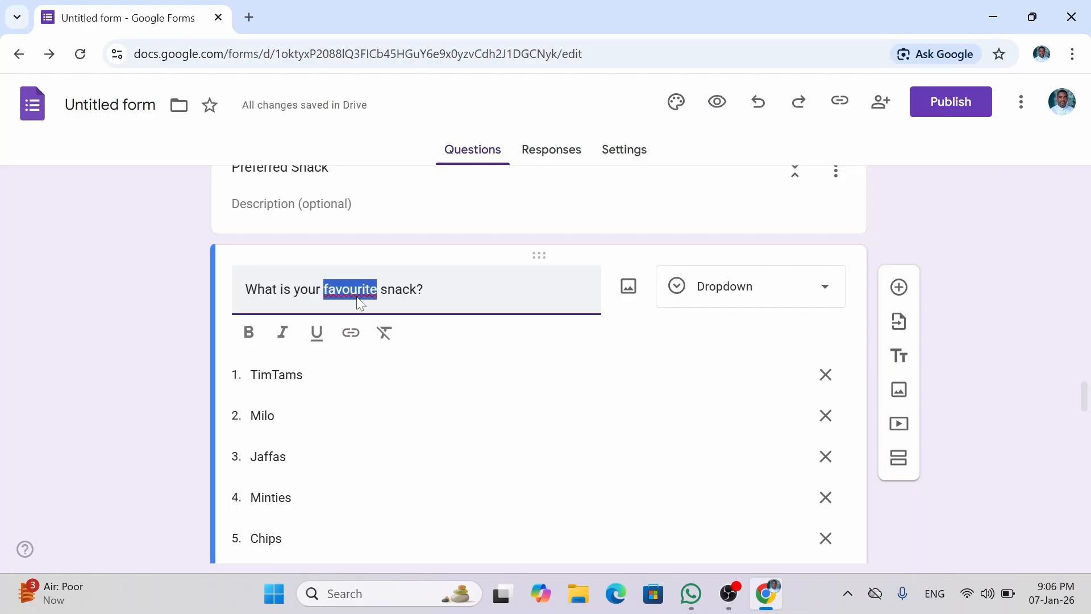
right_click(357, 291)
left_click(400, 174)
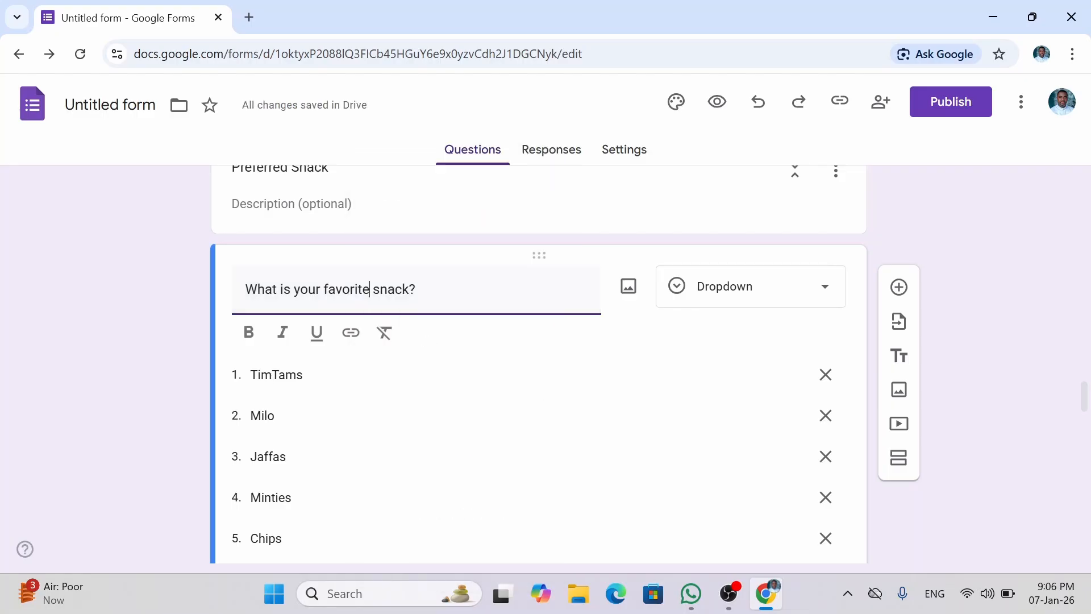
Make the favorite snack question required and duplicate it
left_click_drag(1084, 401, 1081, 553)
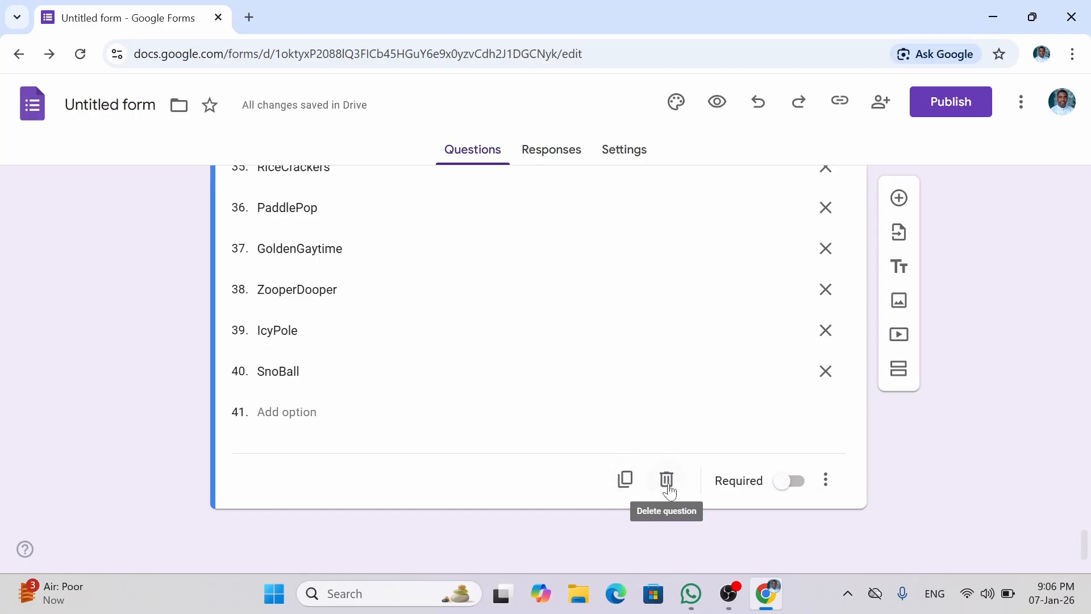
left_click(798, 485)
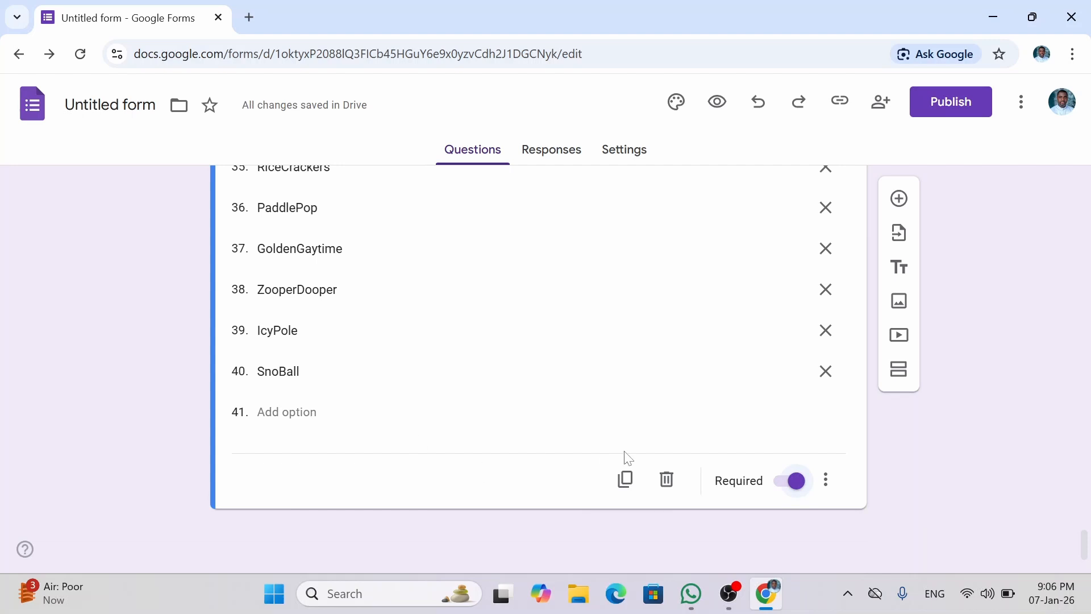
left_click(626, 480)
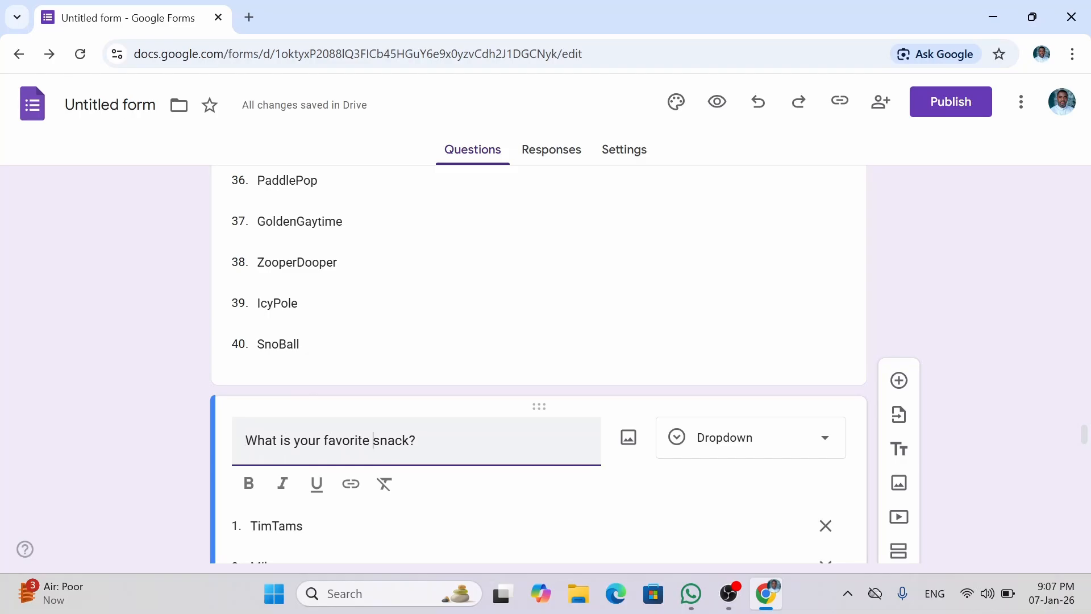
Reword the duplicated question to "What snack do your parents prefer for you?"
key("BackSpace")
key("BackSpace")
key("BackSpace")
key("BackSpace")
key("BackSpace")
key("BackSpace")
key("BackSpace")
key("BackSpace")
key("BackSpace")
key("BackSpace")
key("BackSpace")
key("BackSpace")
key("BackSpace")
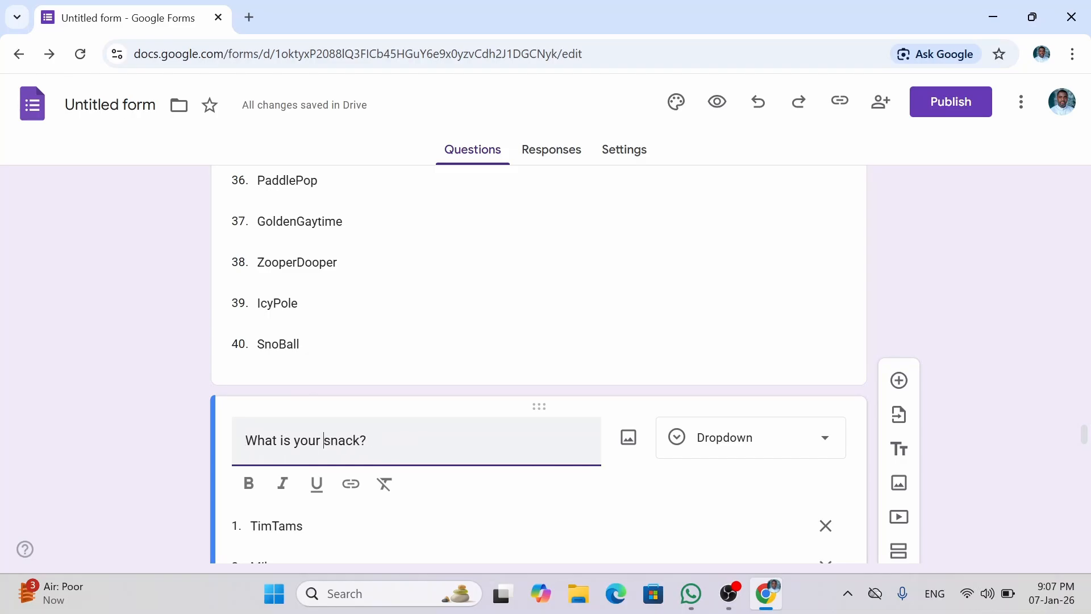
key("BackSpace")
key("BackSpace")
key("BackSpace")
key("BackSpace")
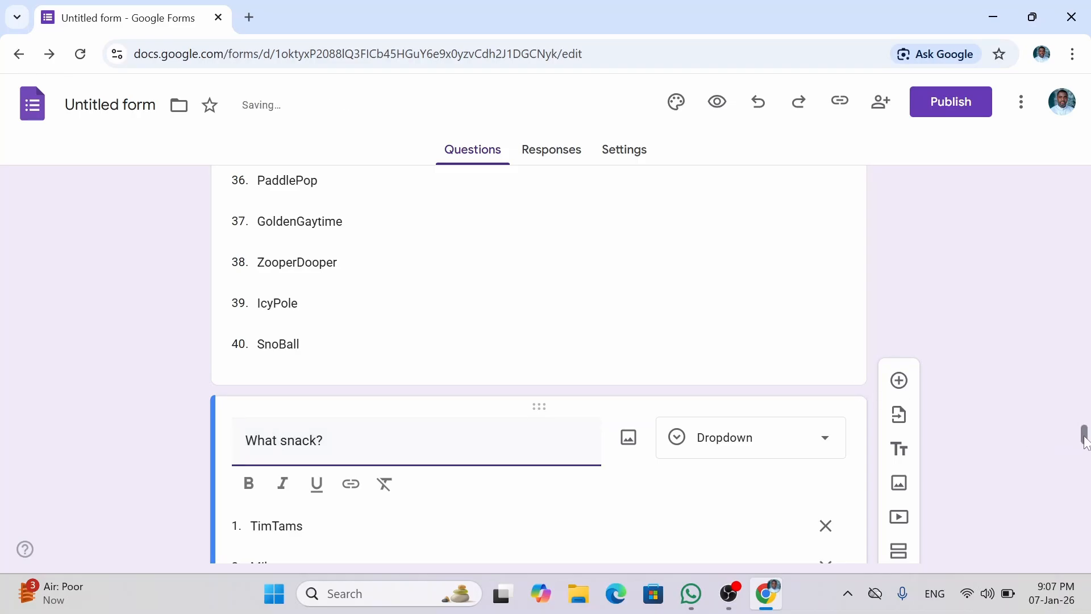
scroll(1084, 436, "up", 1)
left_click_drag(1085, 425, 1087, 449)
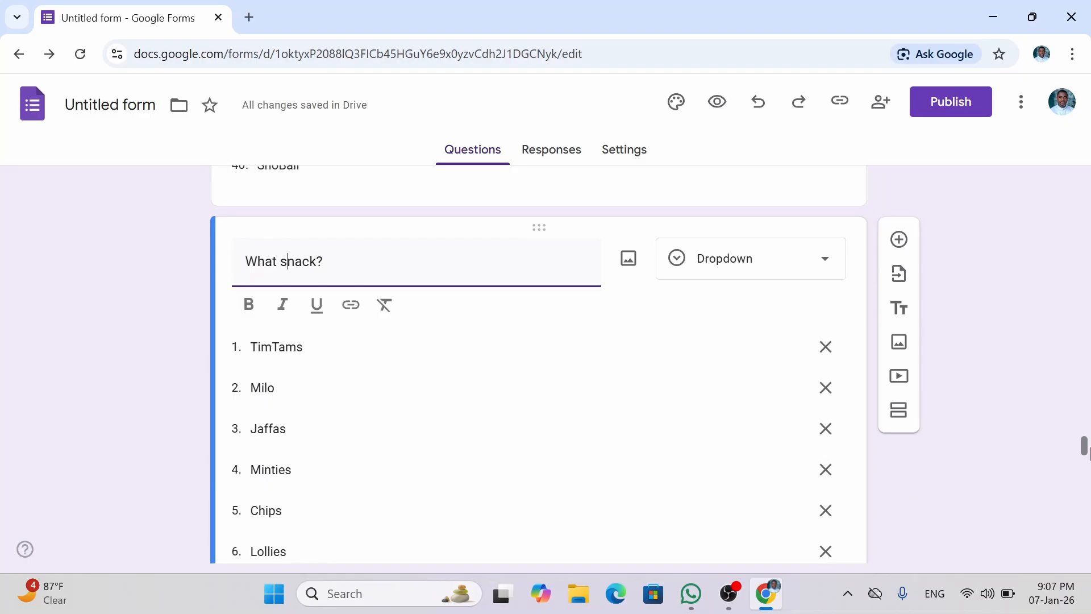
type("do yo")
type("ur pa")
type("rents p")
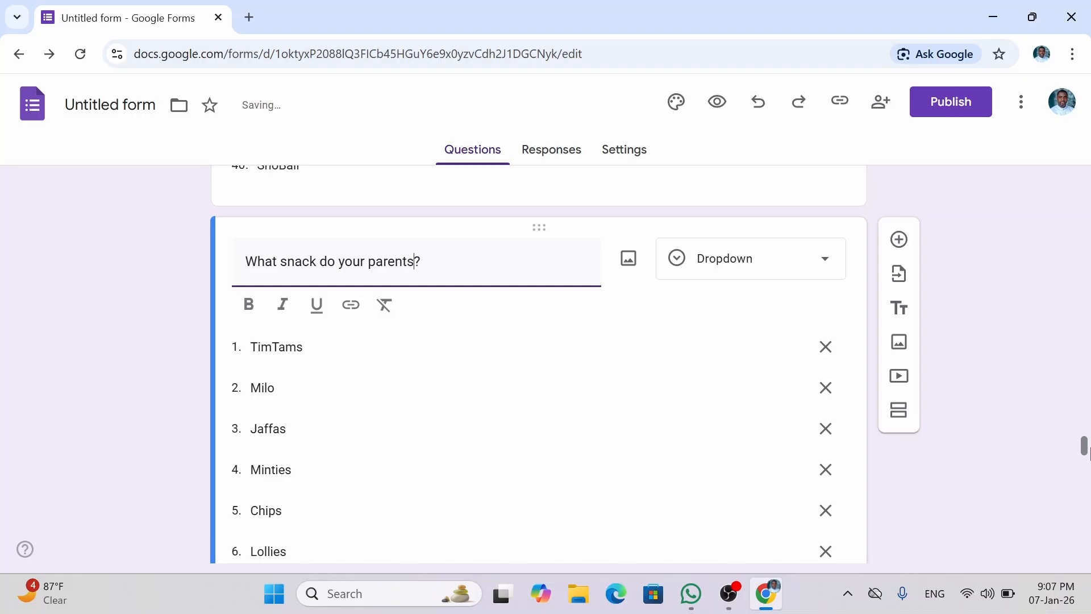
type("refer")
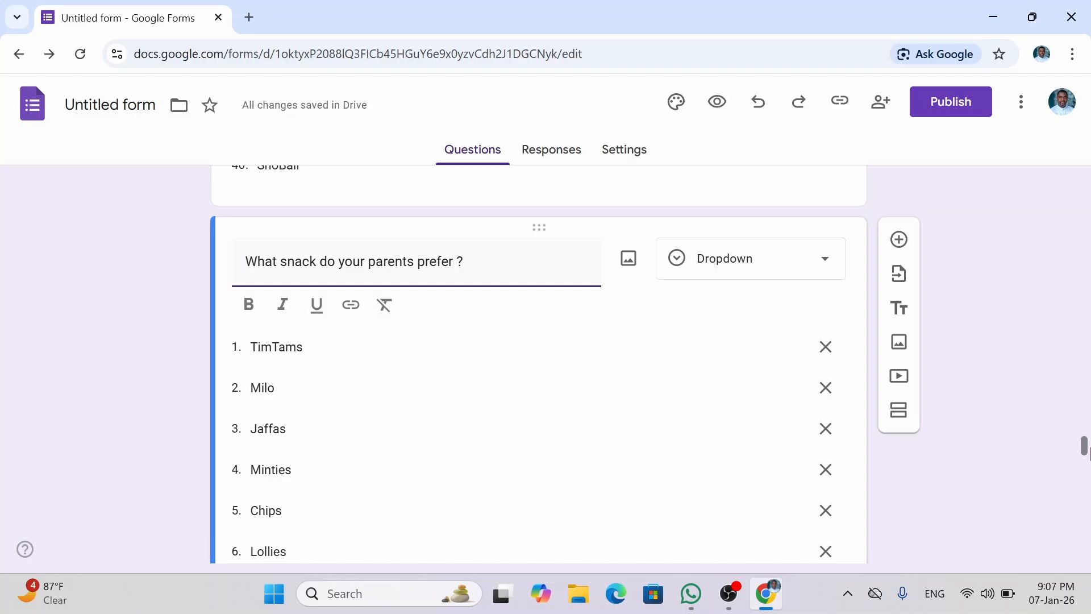
type(" for you")
Replace the form description in section 1 with "For children from 4 to 18 years. Parents can guide."
left_click_drag(1083, 455, 1074, 568)
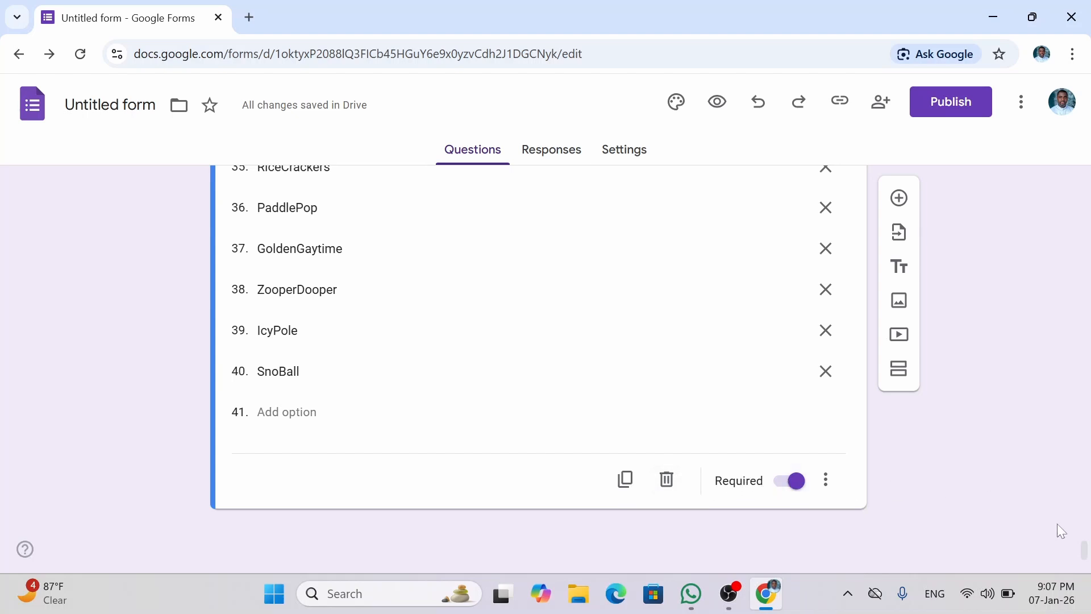
left_click_drag(1085, 551, 1087, 174)
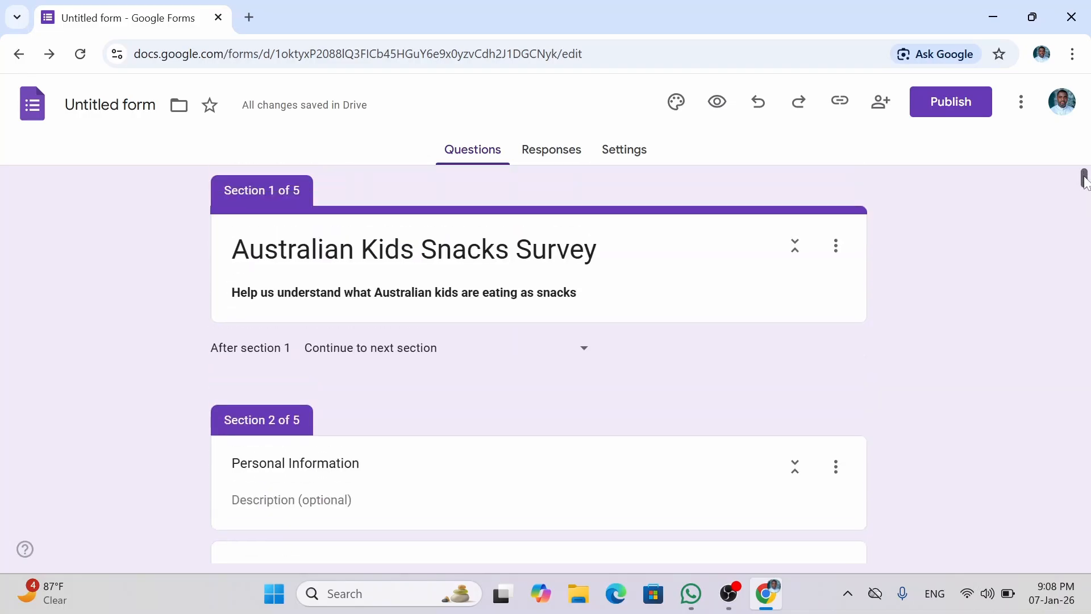
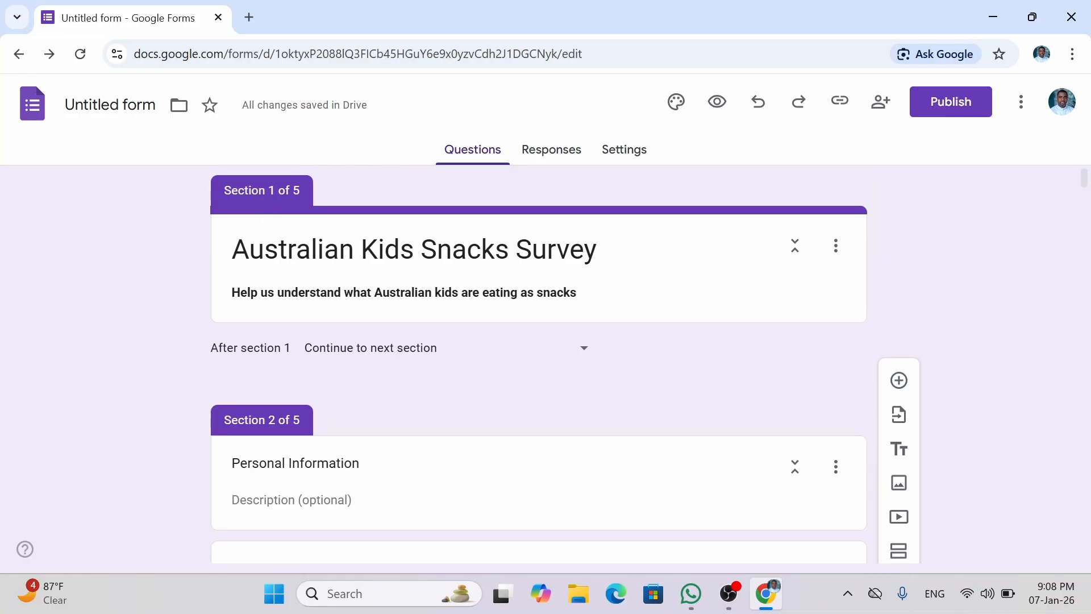
left_click(586, 291)
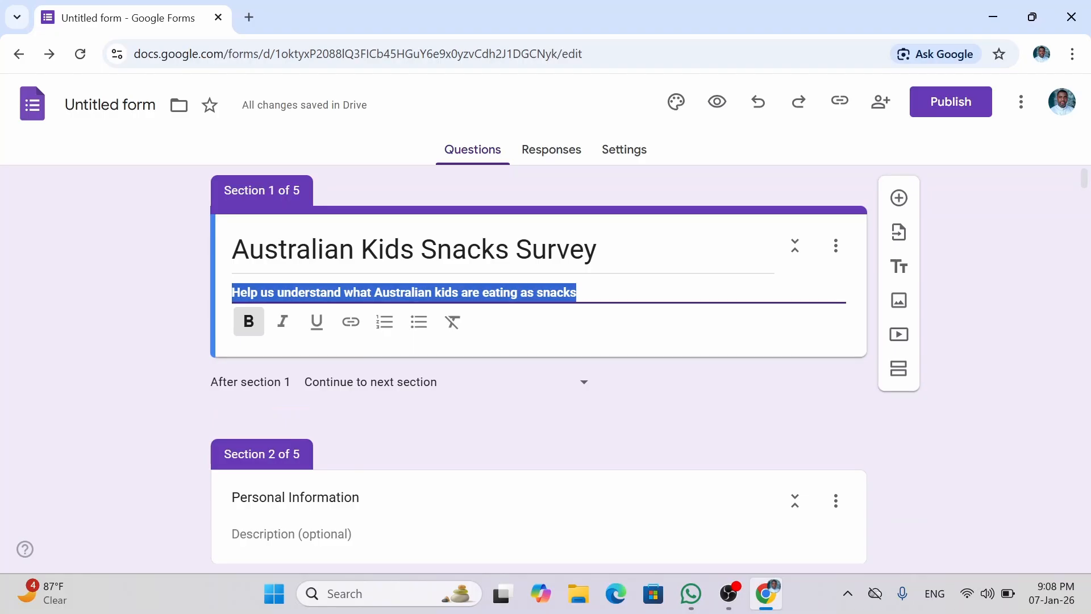
type("Fo")
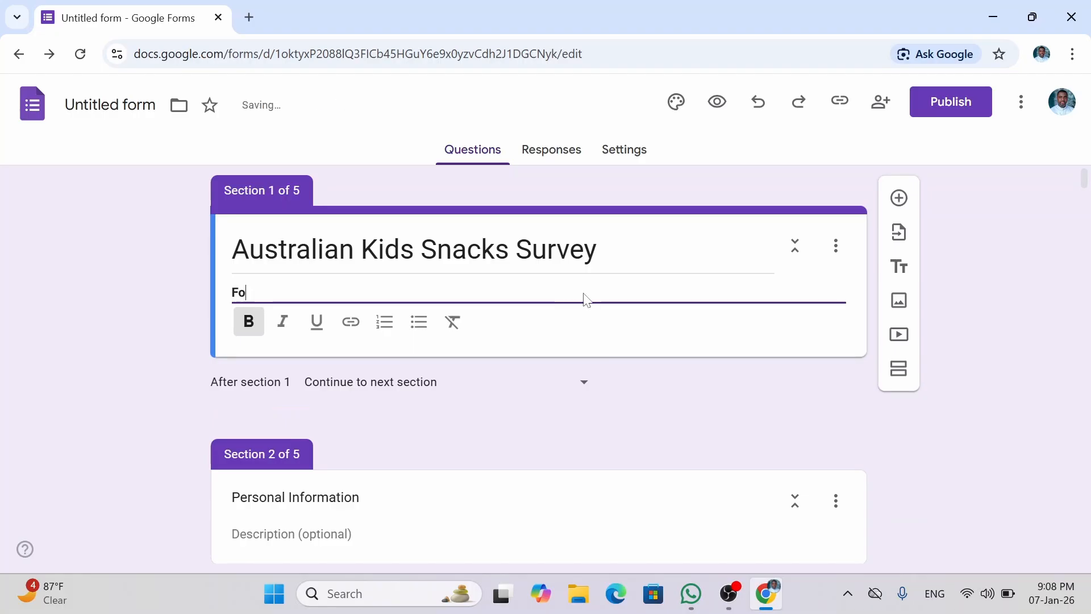
type("r chi")
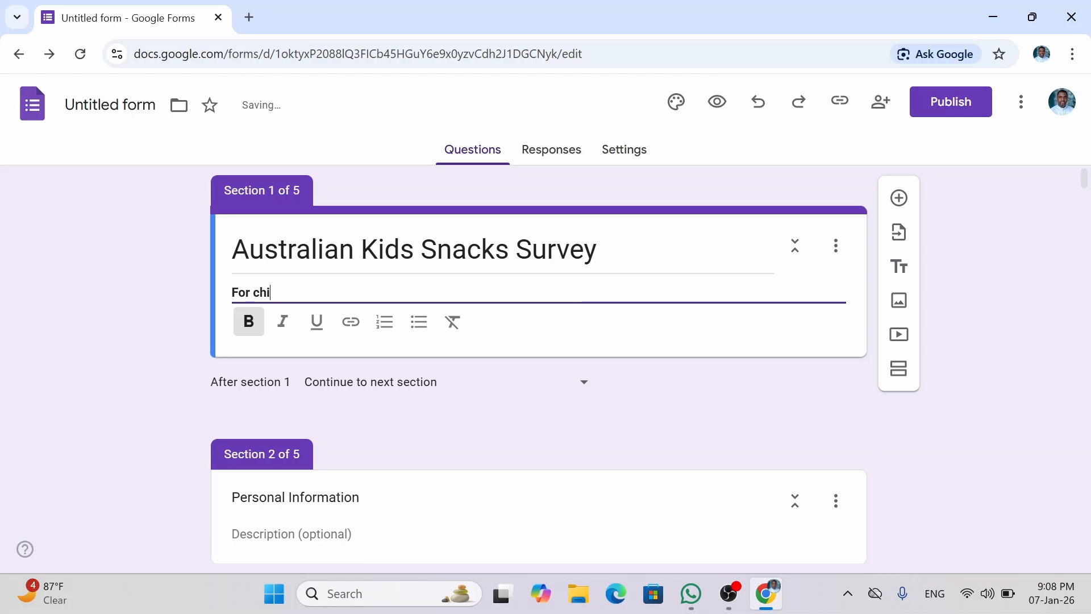
type("ldern")
key("BackSpace")
type("ren from 4 ")
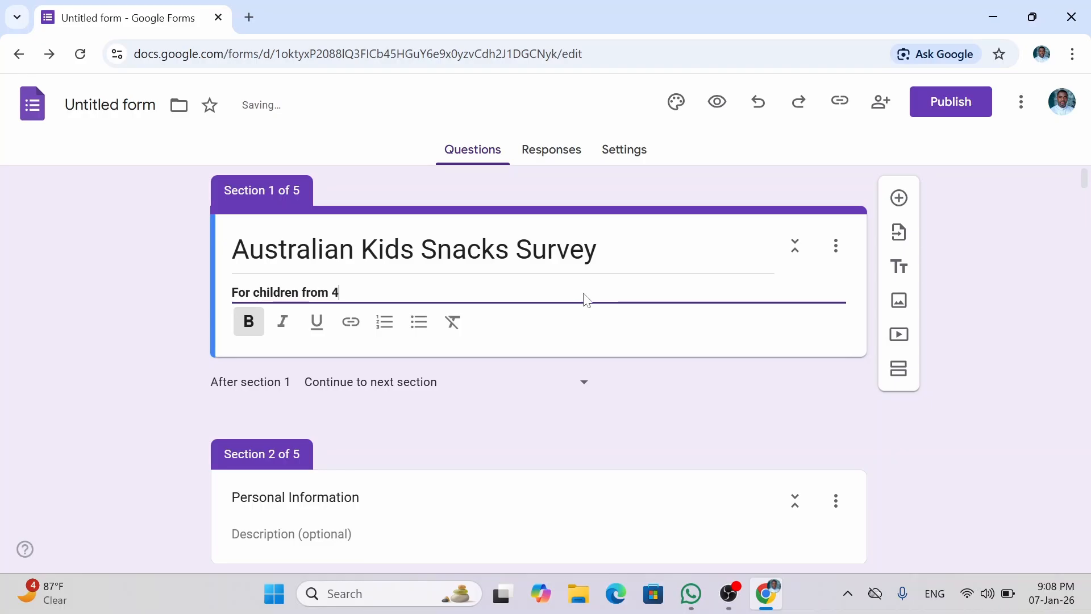
type("to ")
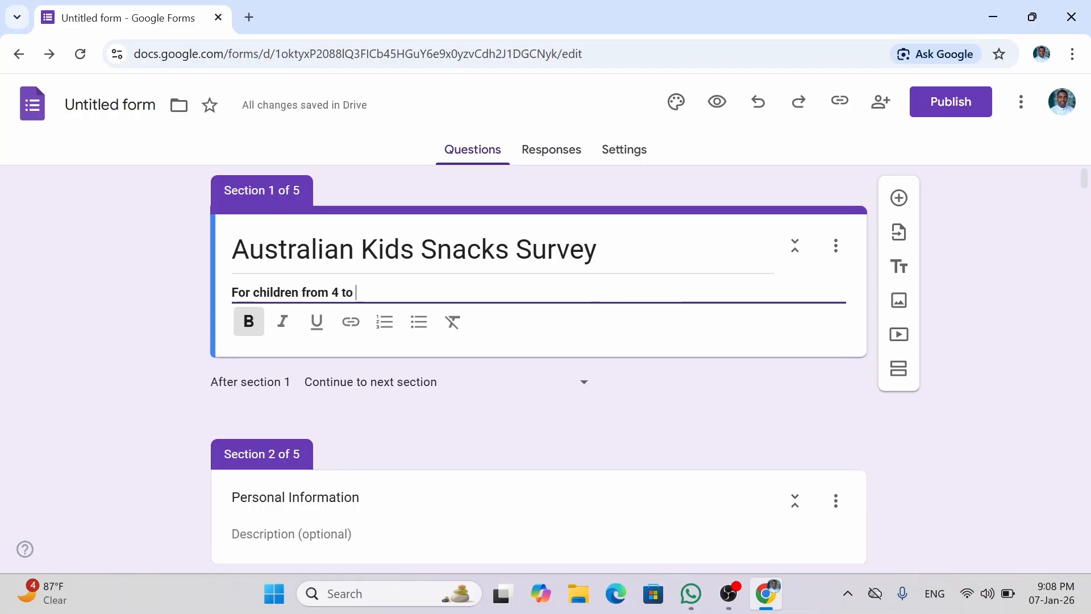
type("18 yeras")
key("BackSpace")
key("BackSpace")
key("BackSpace")
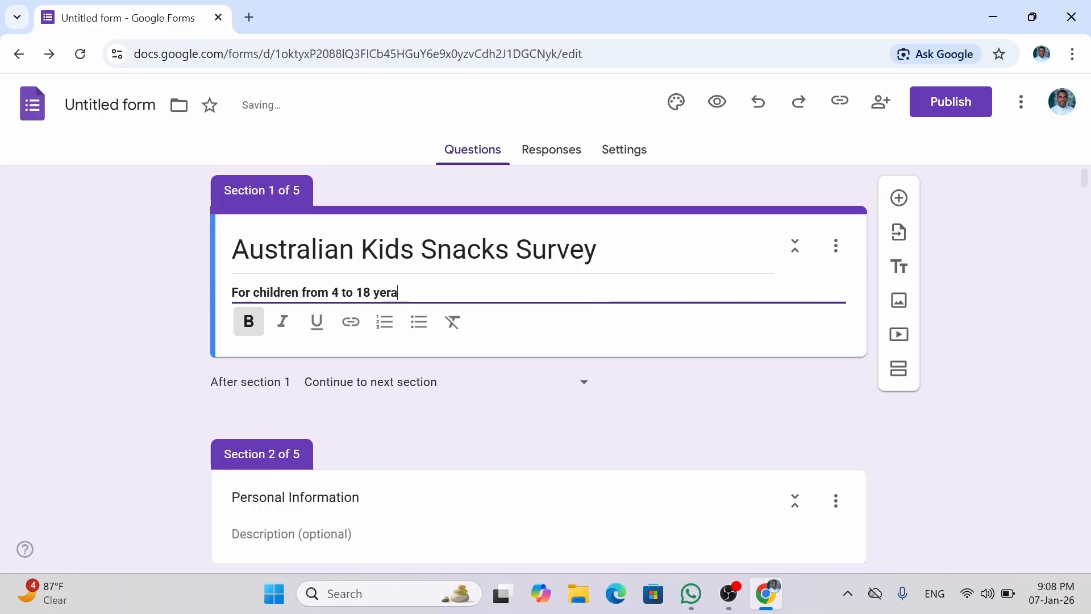
type("ars. Pare")
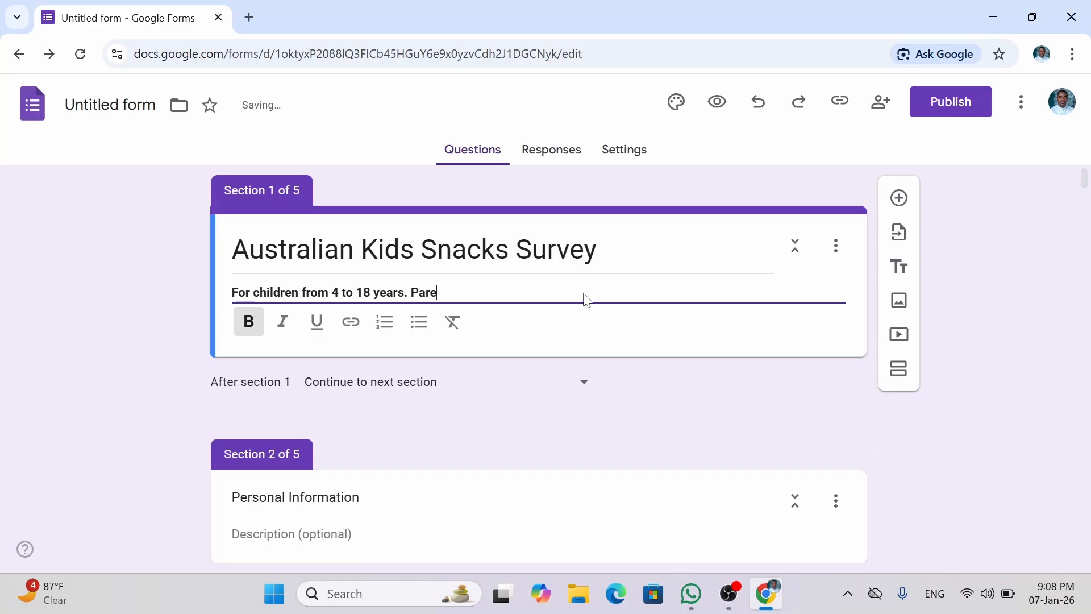
type("nts can guide.")
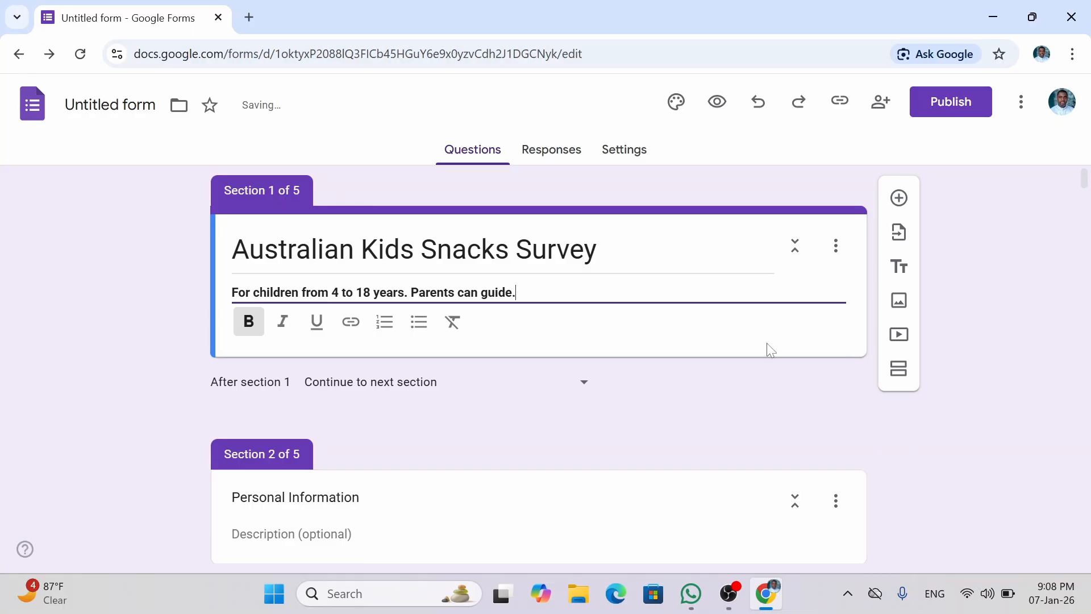
left_click(1038, 377)
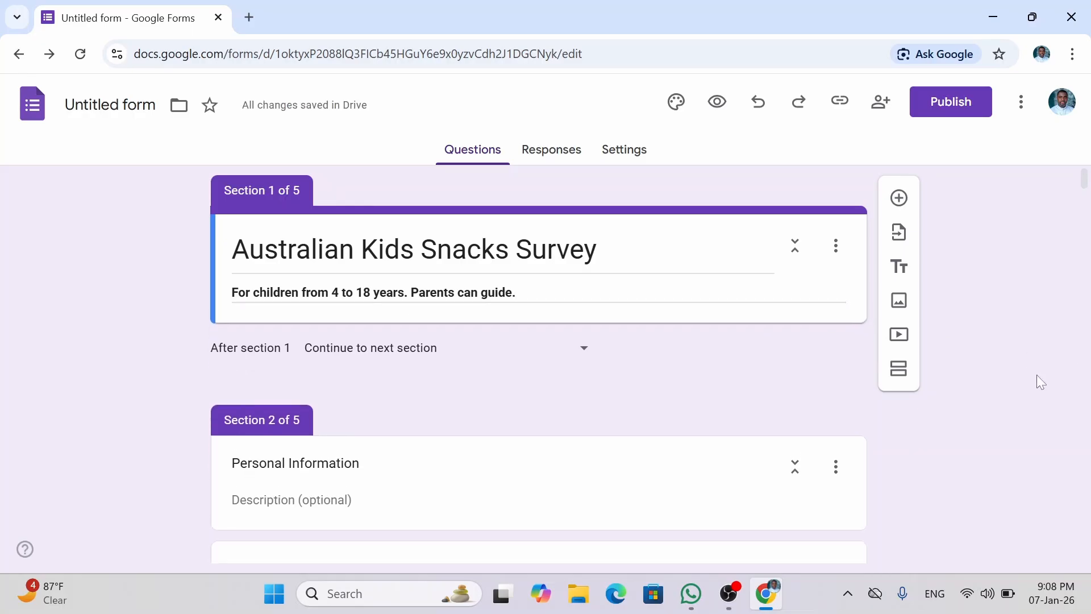
scroll(1037, 374, "down", 3)
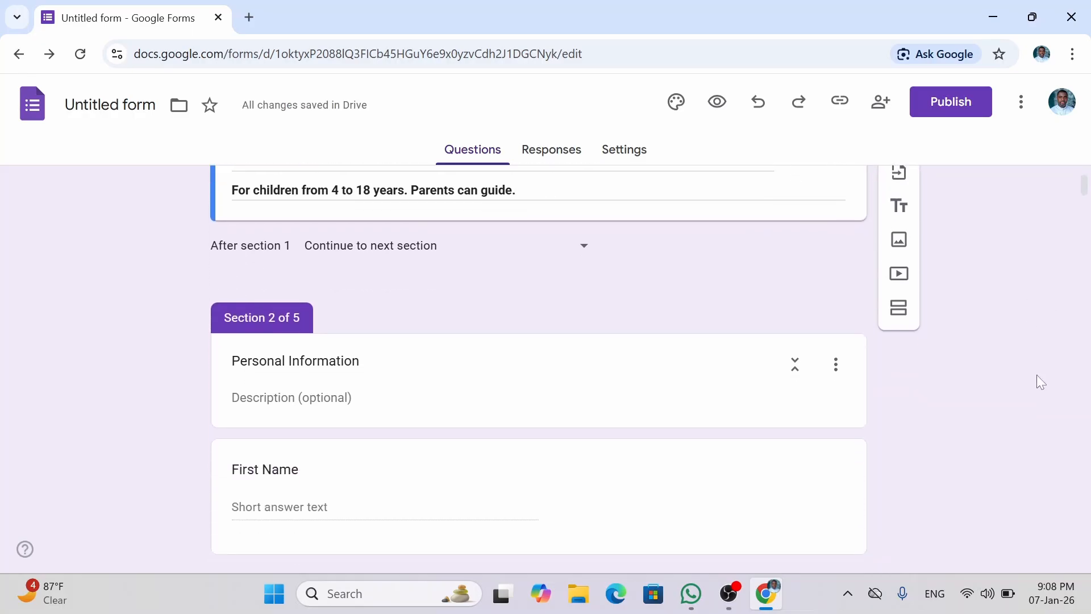
Review the name, age bracket and gender questions in the Personal Information section, including which ones are required
scroll(1036, 375, "down", 2)
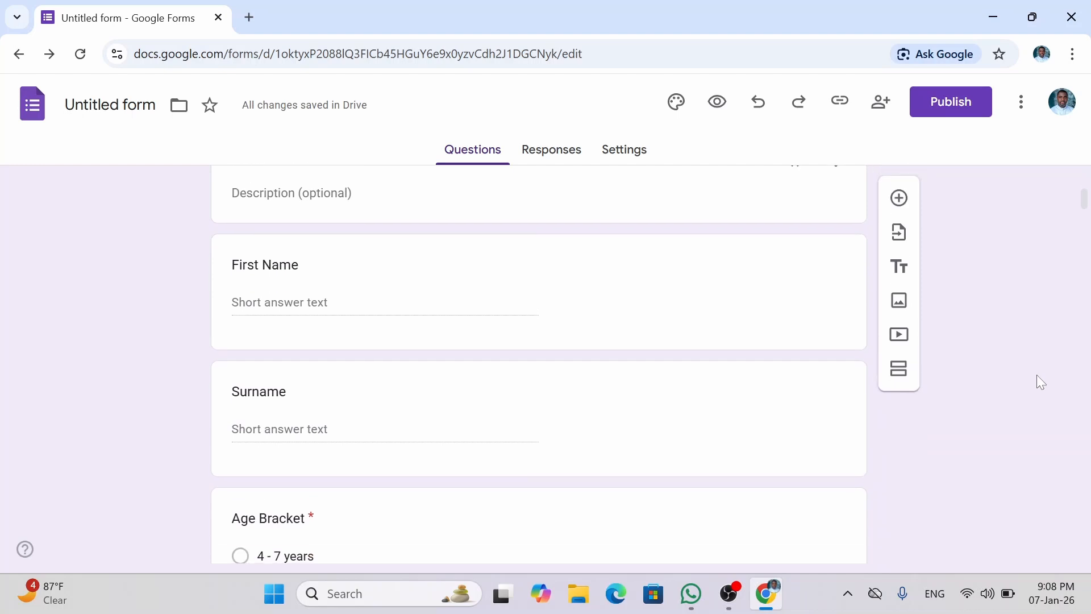
scroll(1037, 376, "down", 2)
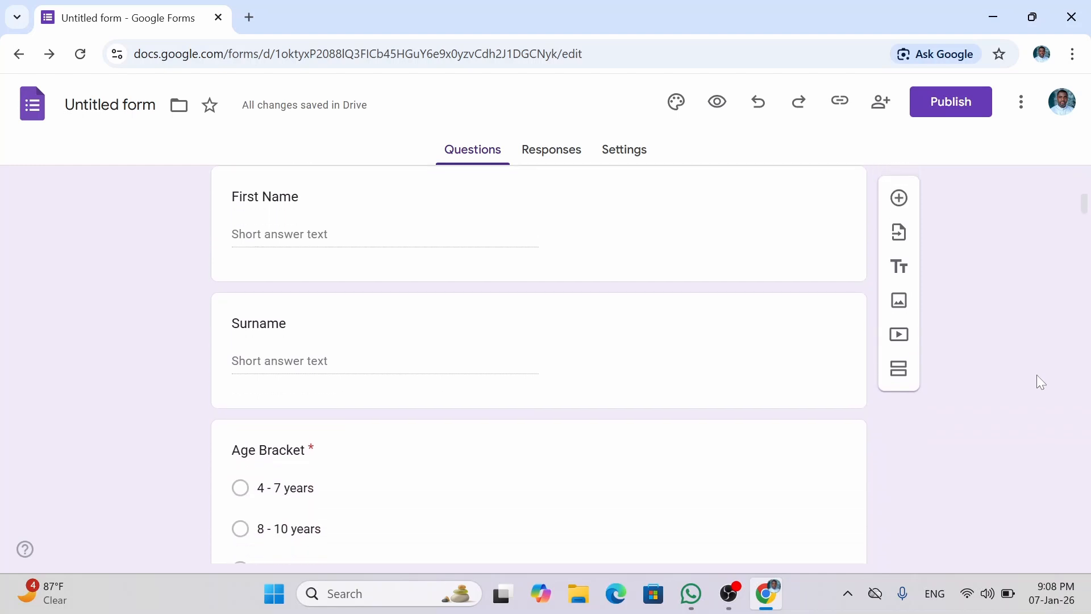
scroll(1042, 382, "down", 1)
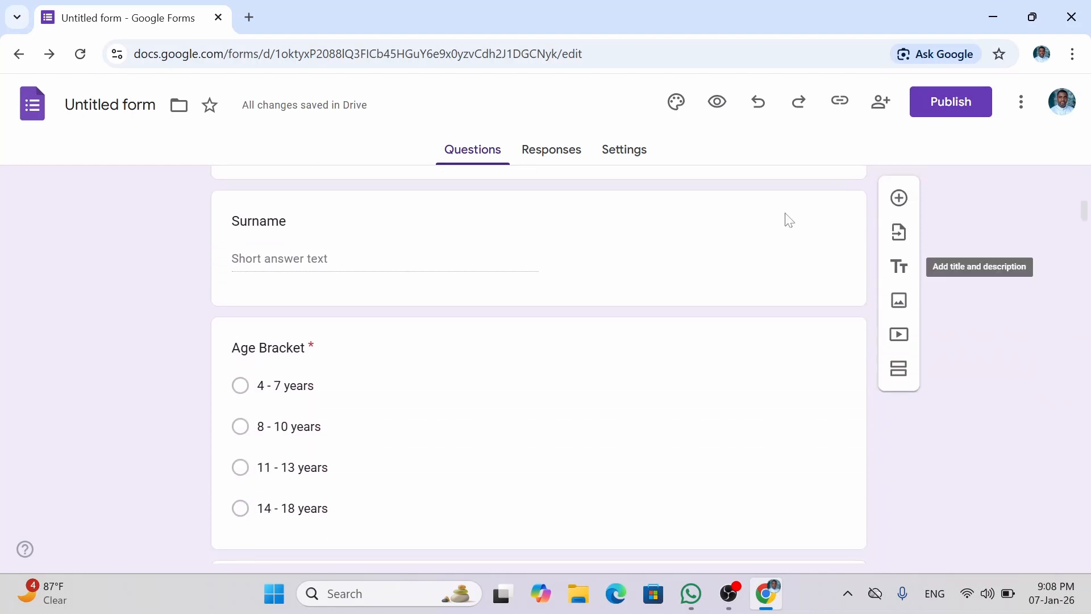
left_click(323, 355)
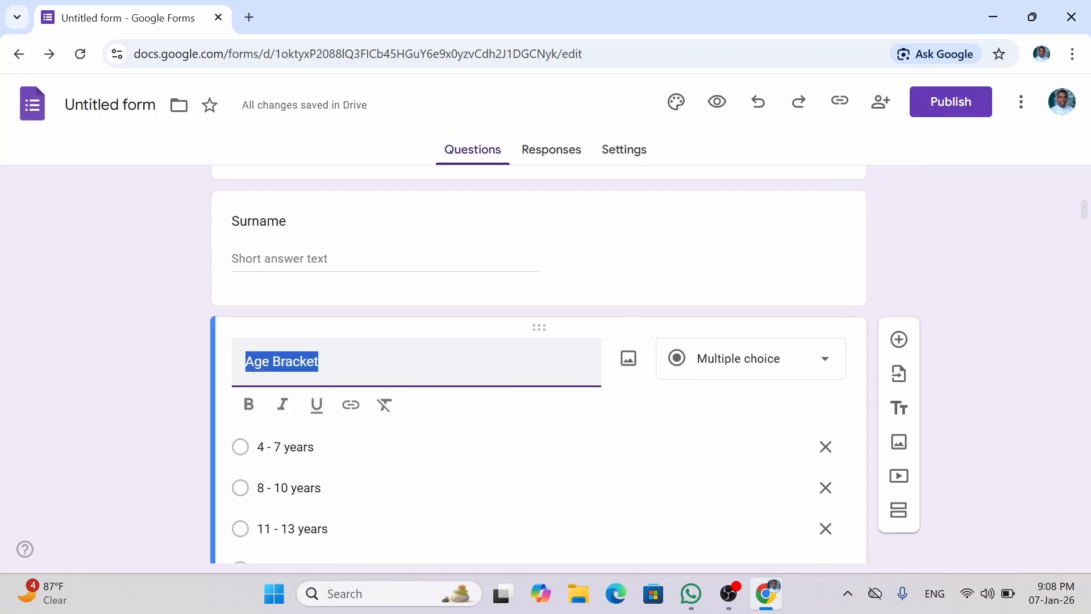
left_click(191, 366)
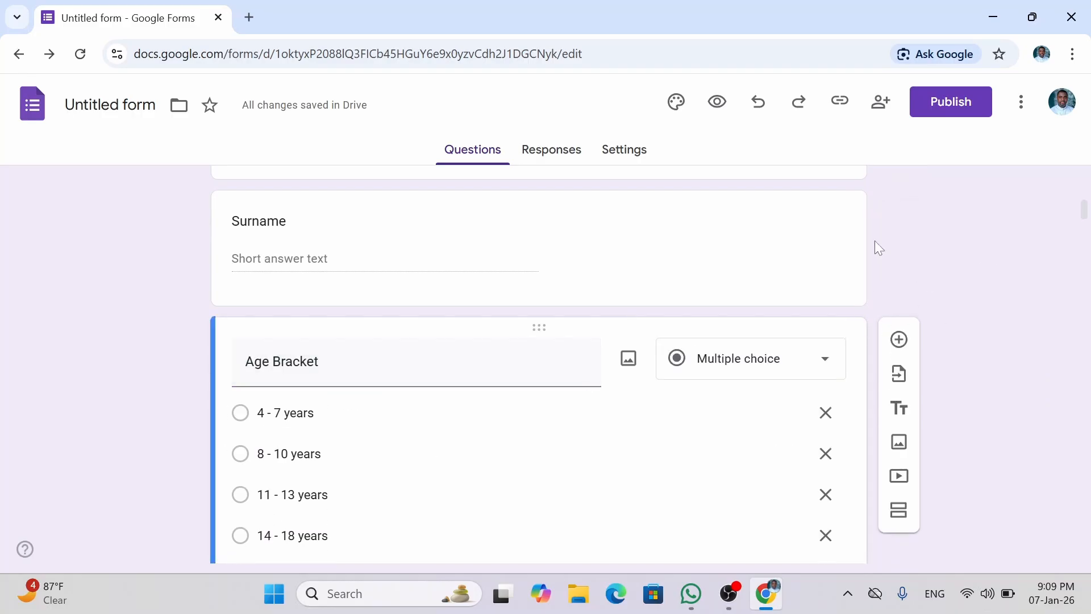
left_click(789, 248)
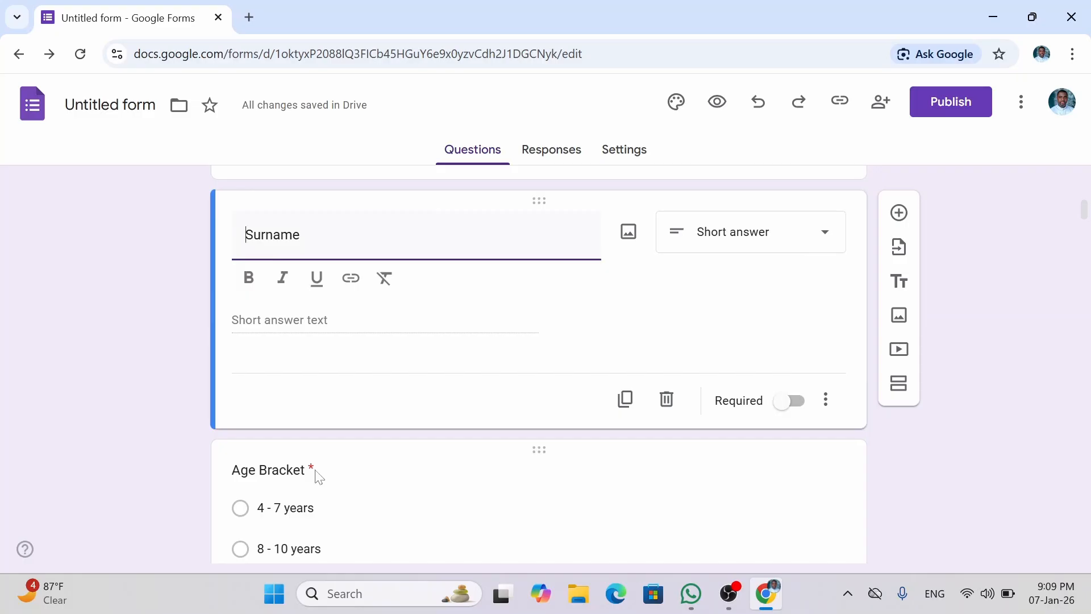
left_click(161, 454)
scroll(160, 454, "down", 4)
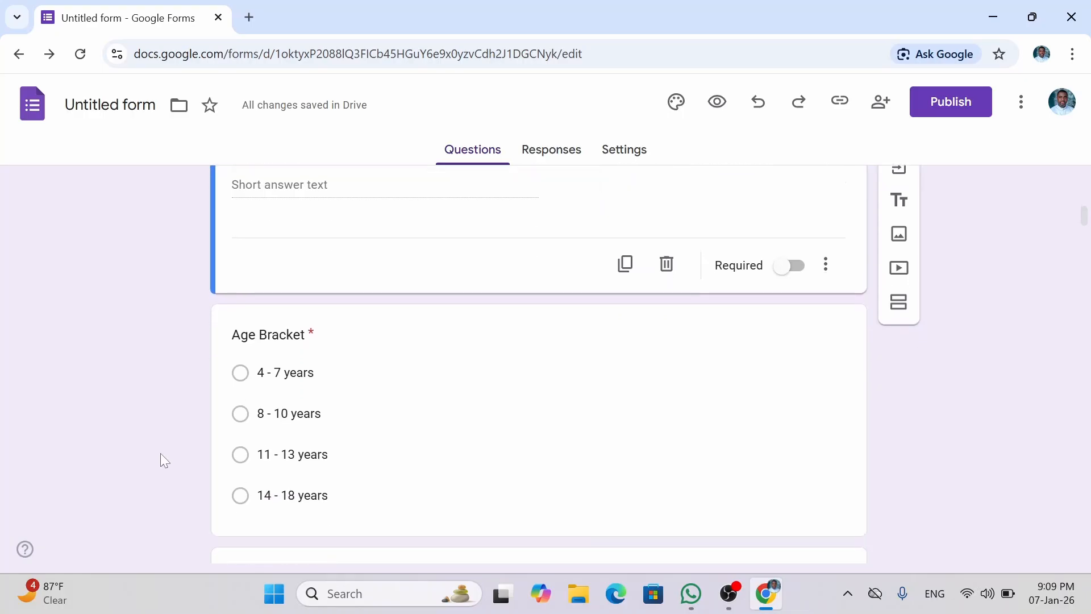
scroll(160, 452, "down", 1)
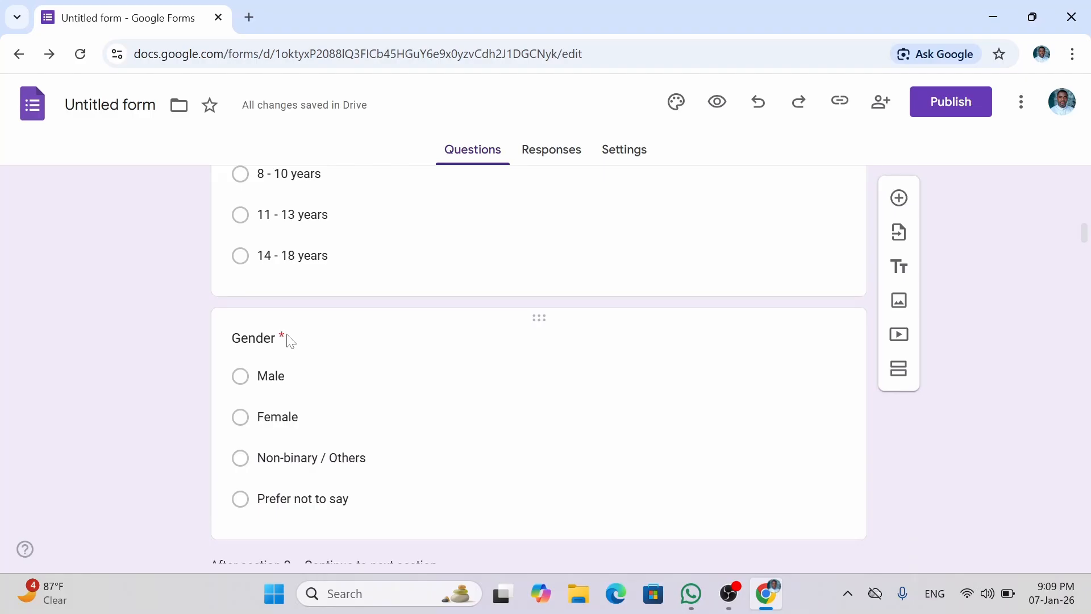
Examine the Location section's state question, checking its answer options and required setting
scroll(290, 339, "down", 7)
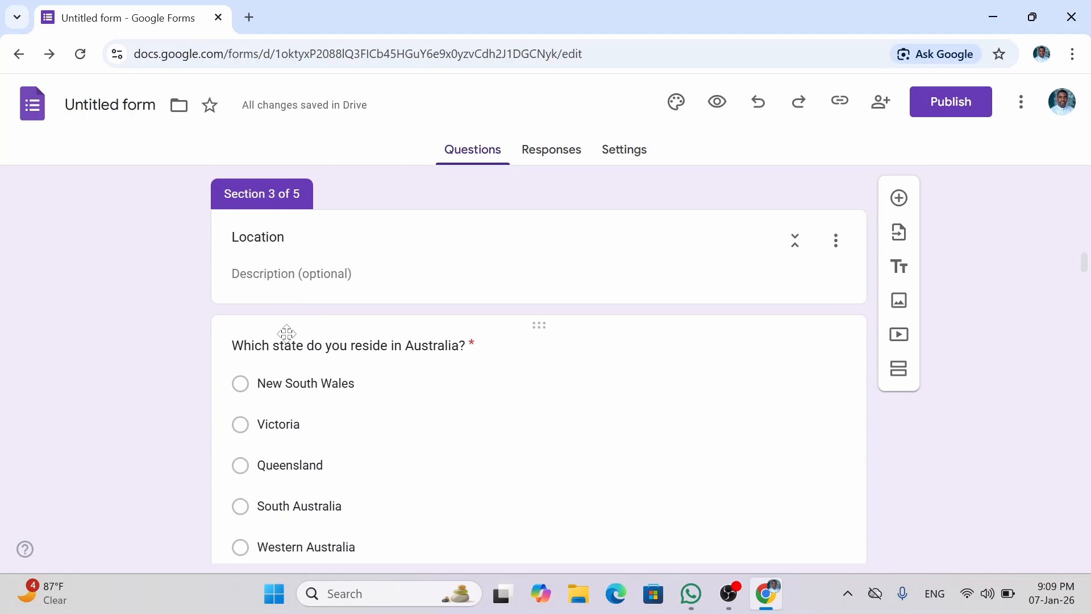
scroll(287, 334, "down", 1)
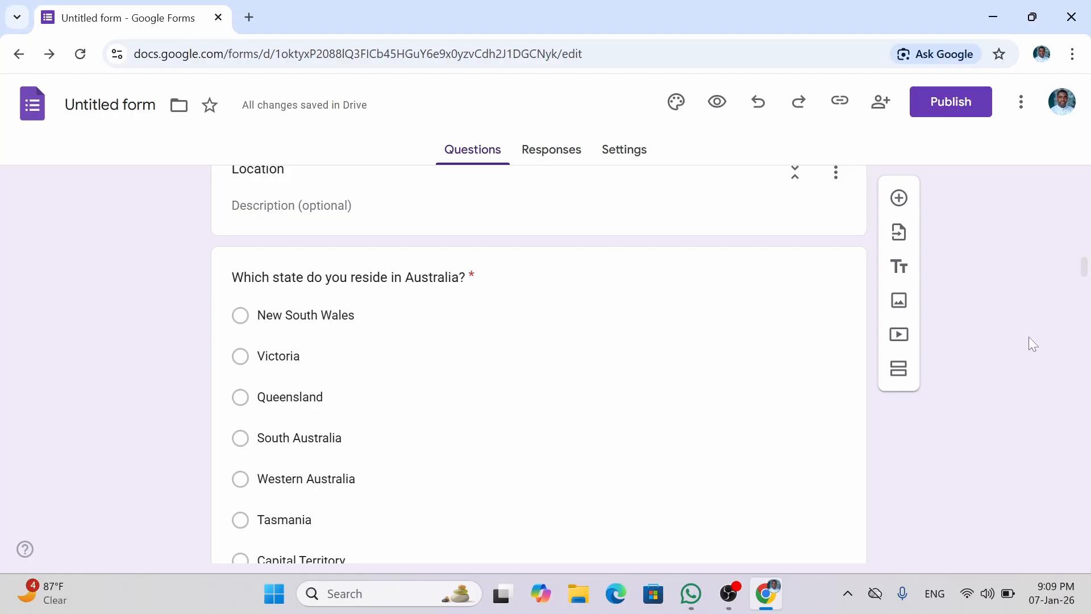
scroll(1033, 344, "down", 1)
scroll(1034, 344, "down", 5)
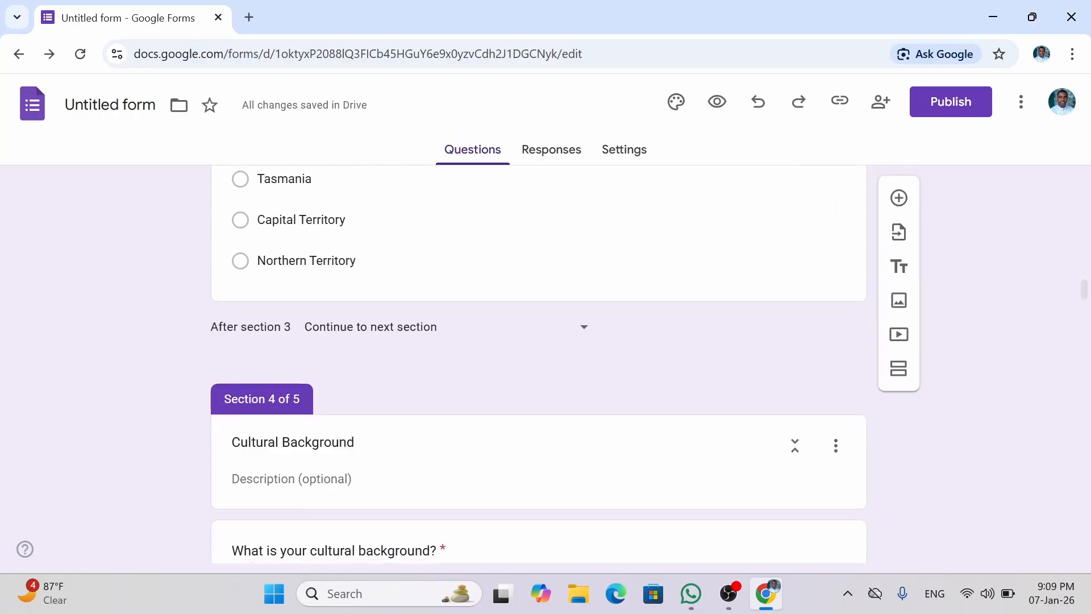
left_click(602, 242)
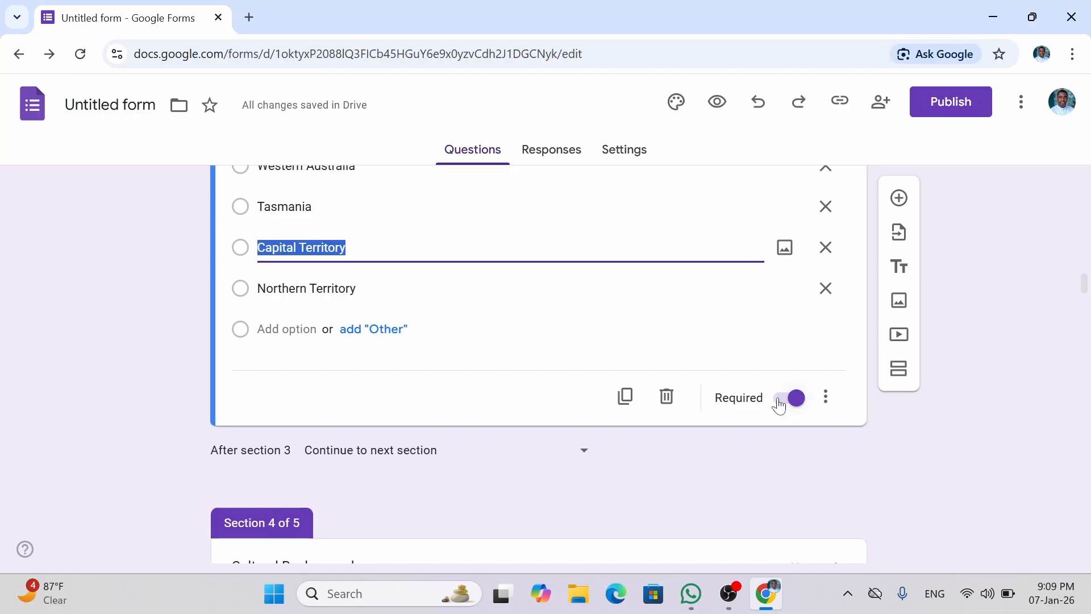
left_click(908, 405)
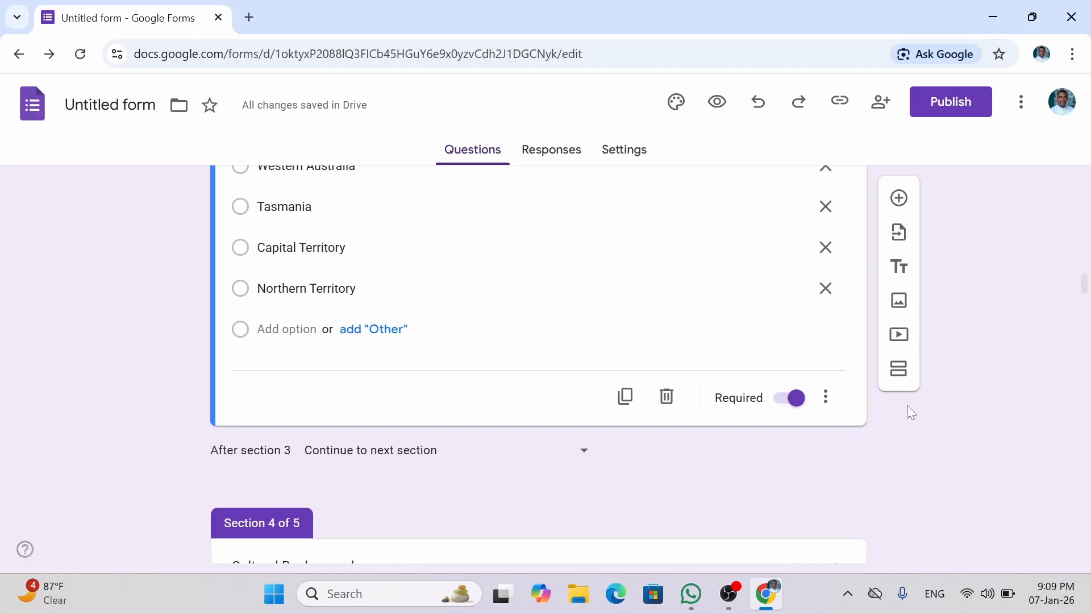
Replace the "Other" option of the cultural background question in section 4 with "American"
scroll(907, 405, "down", 1)
scroll(912, 412, "down", 4)
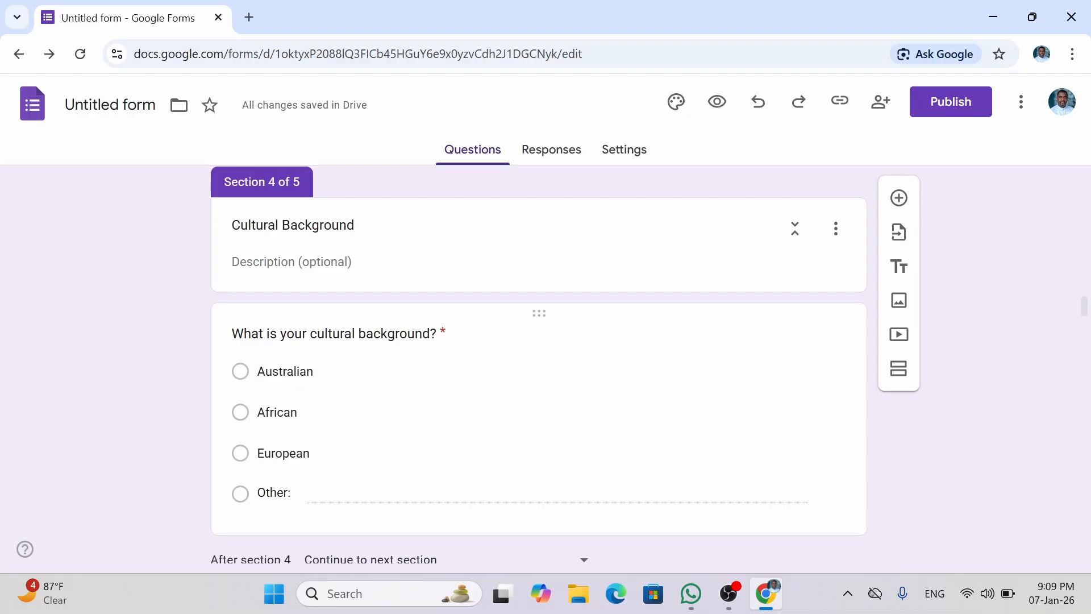
left_click(286, 496)
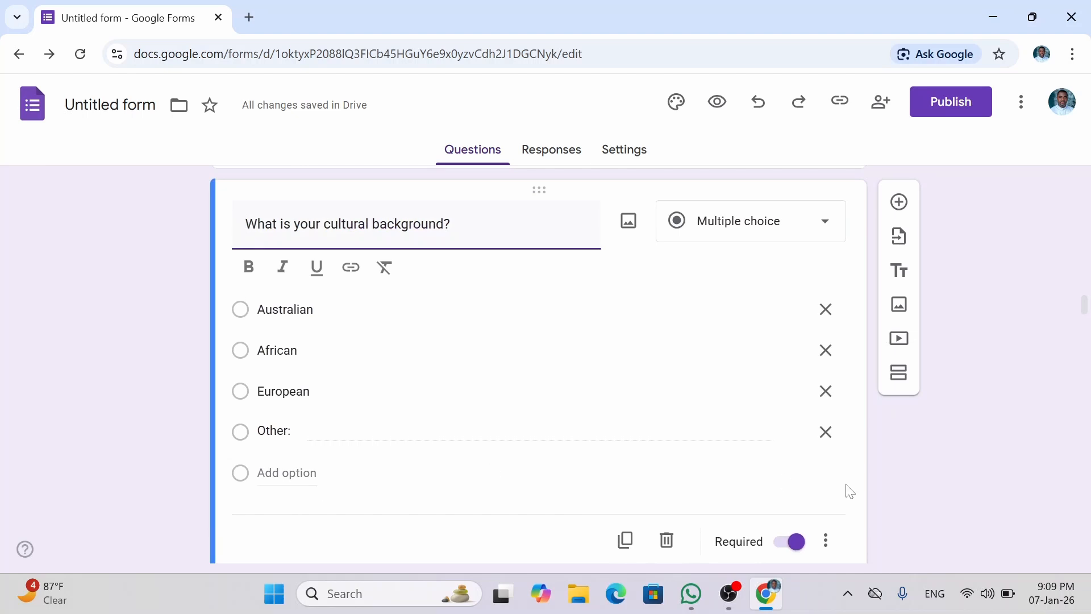
left_click(826, 432)
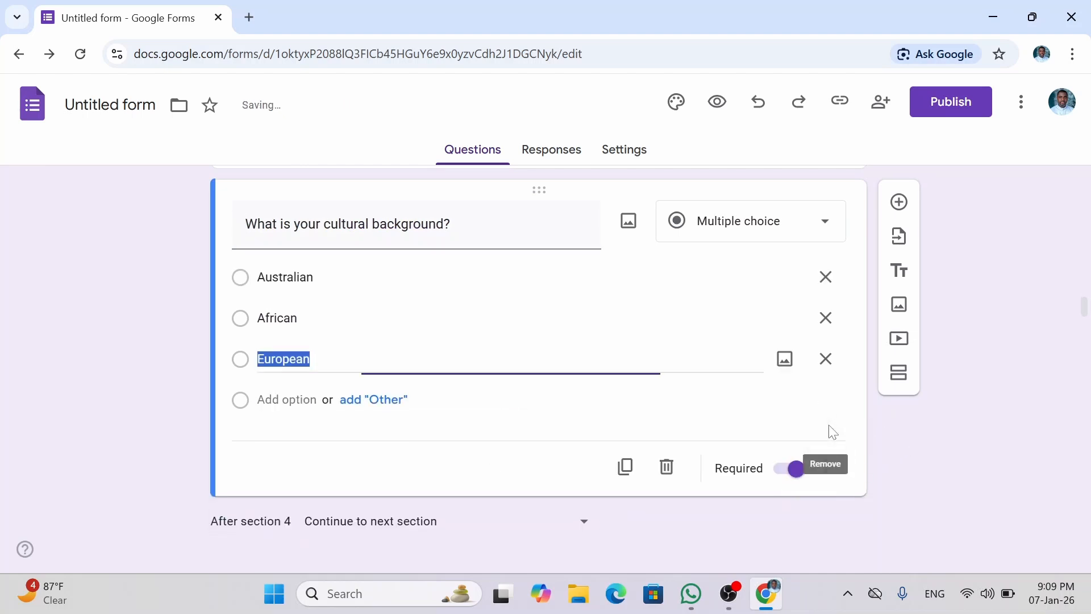
left_click(286, 397)
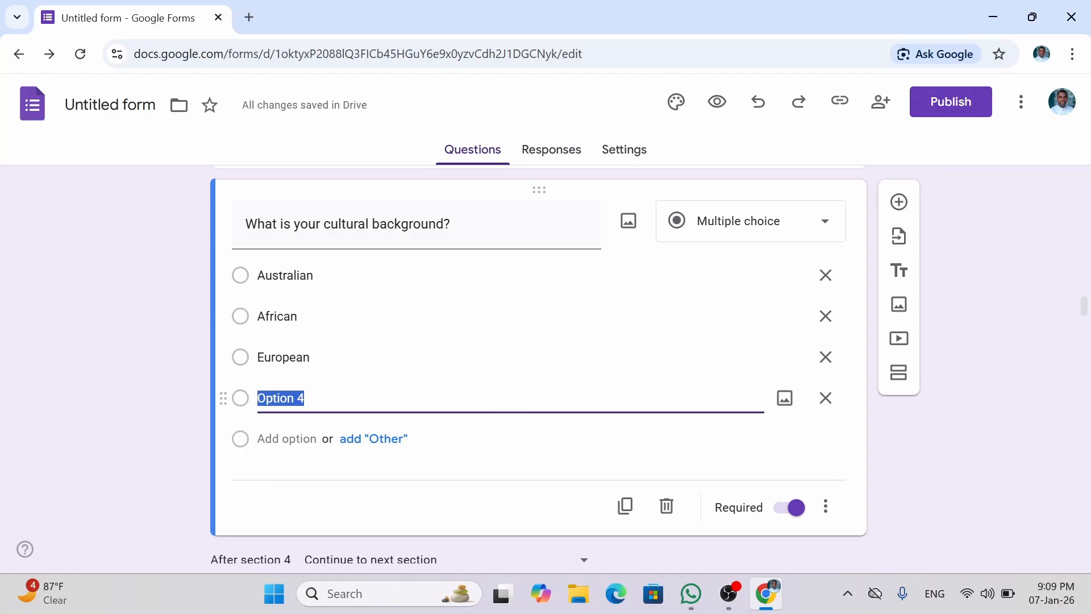
type("Americ")
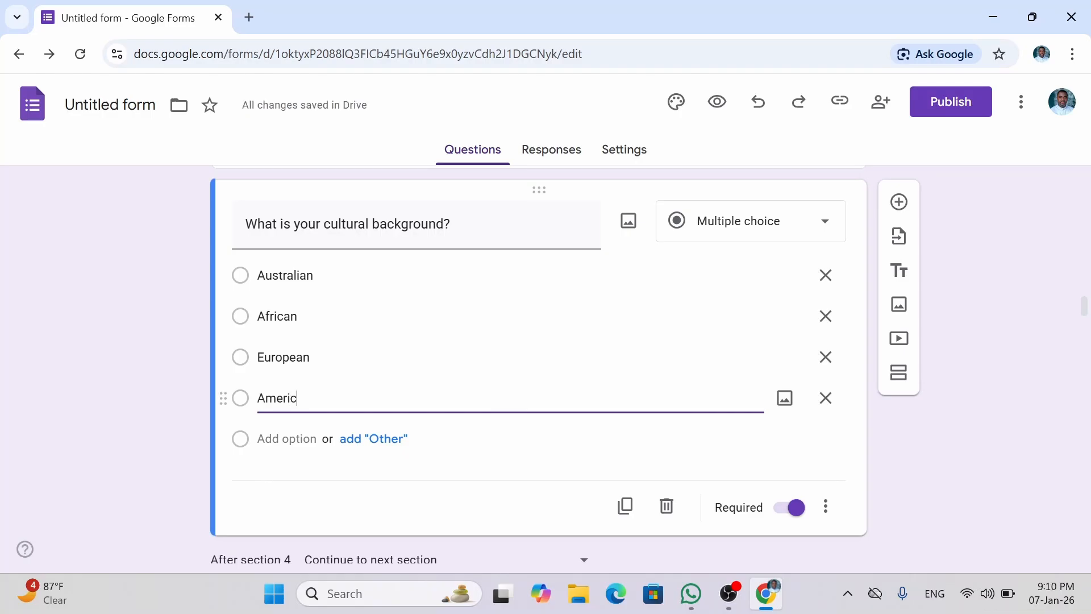
type("an")
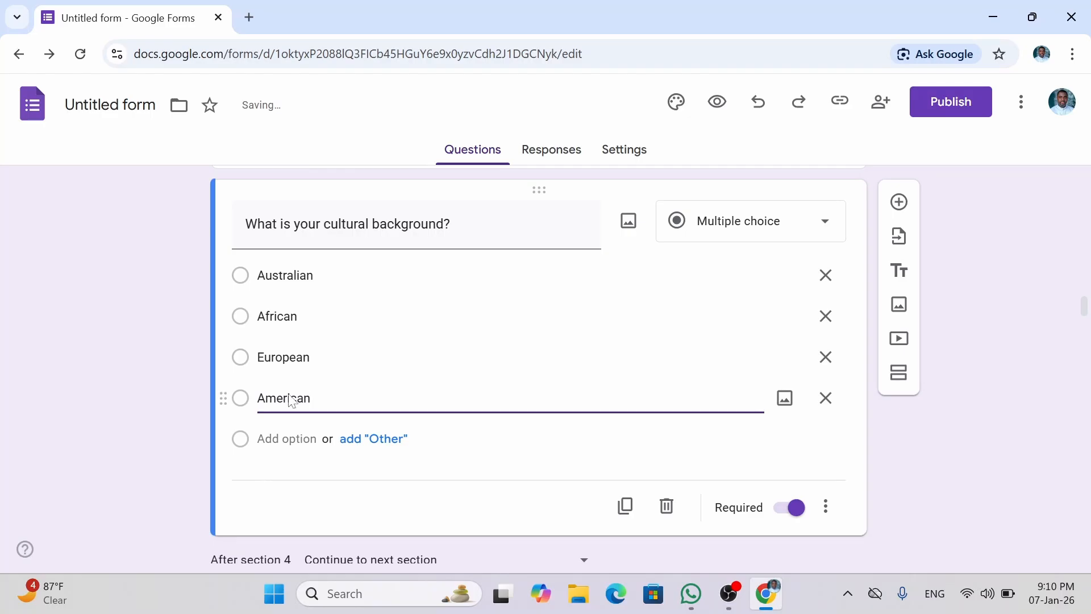
Add the options "Middle East" and "Asian" to the cultural background question
left_click(286, 439)
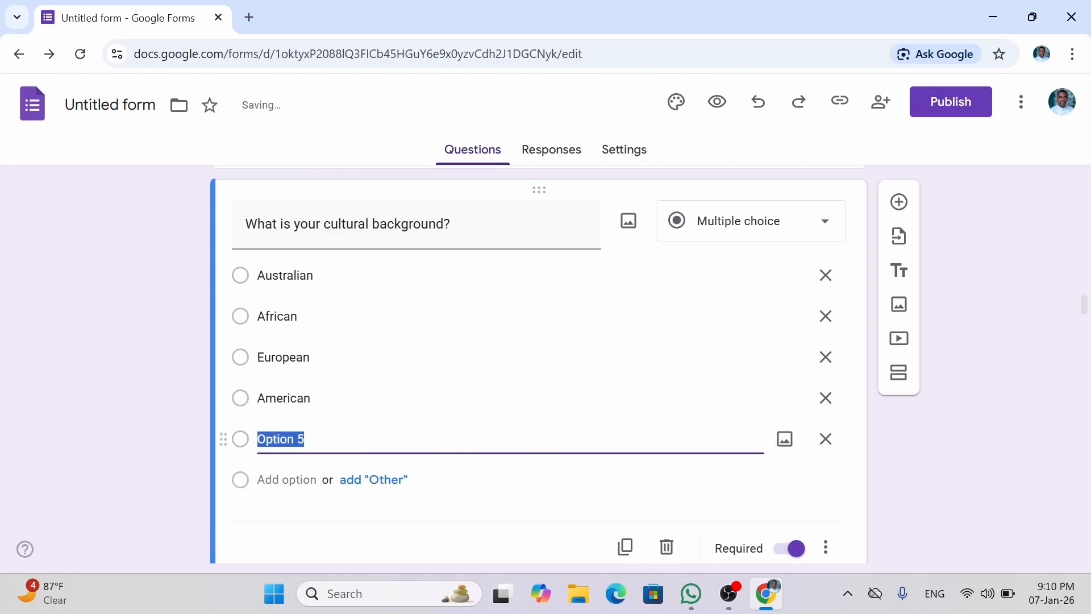
type("Midd")
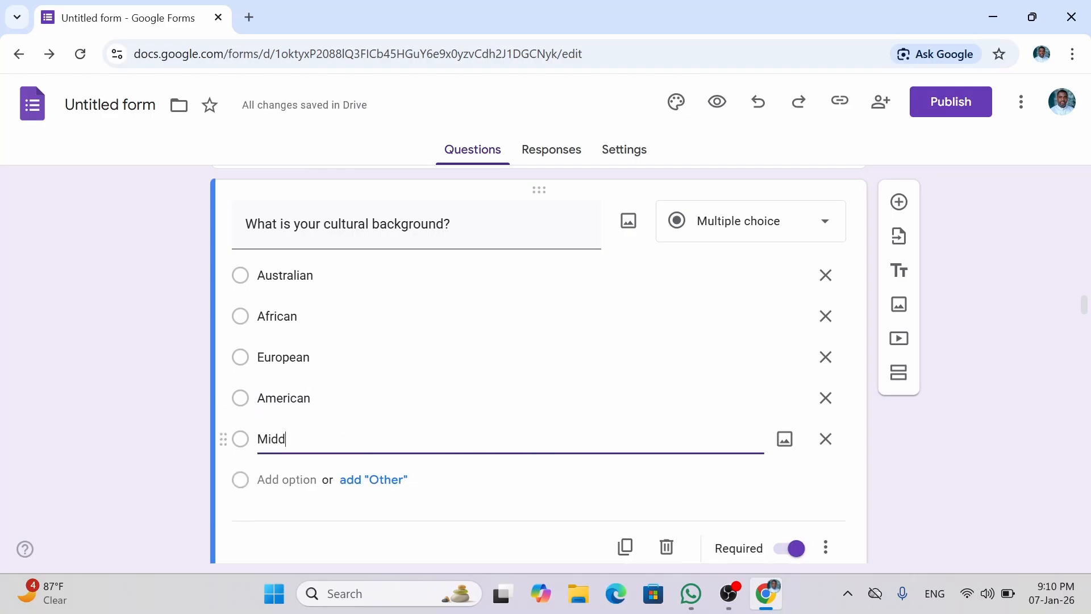
type("le East")
key("Return")
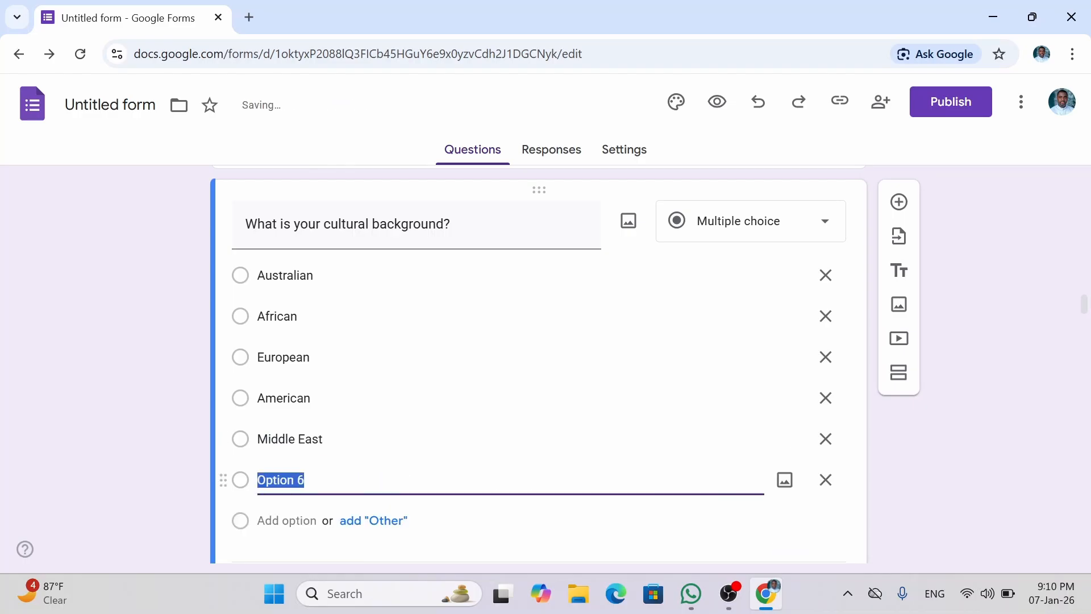
type("Asian")
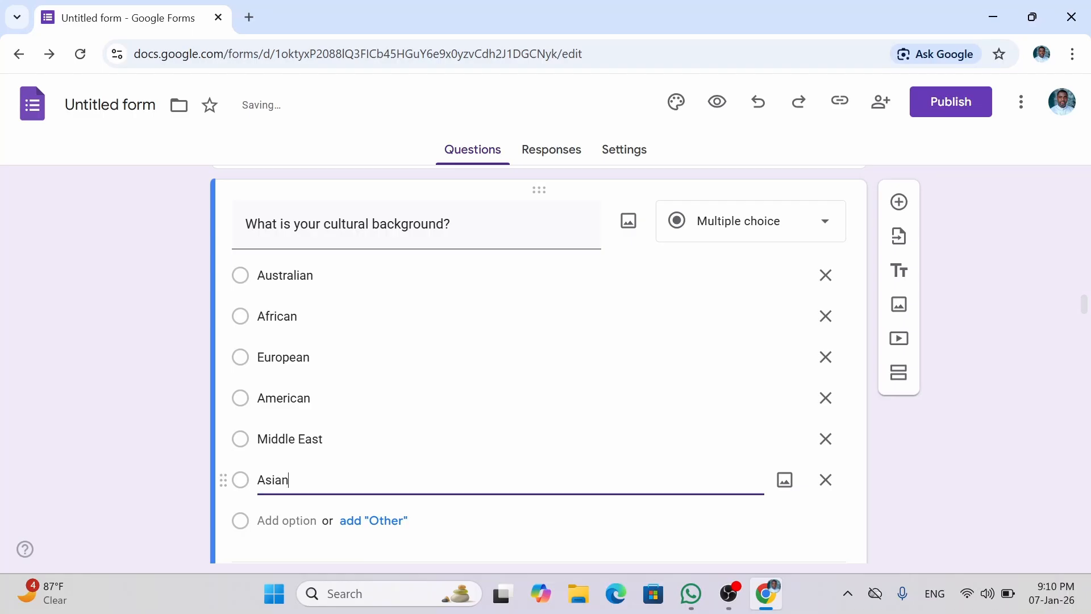
left_click(973, 478)
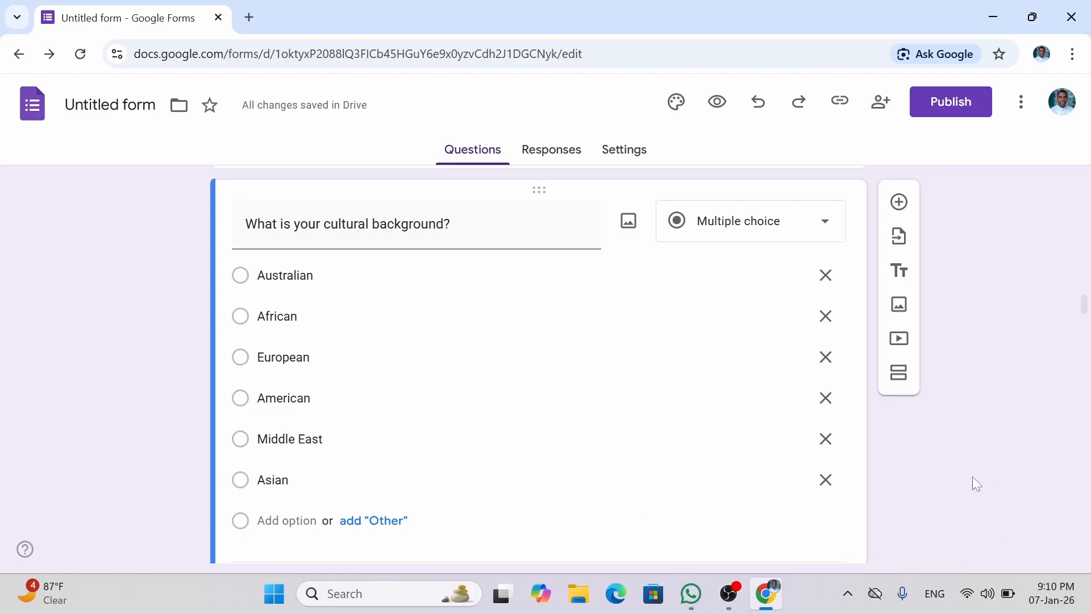
Add a final option "Prefer not to answer" to the cultural background question
scroll(976, 484, "down", 5)
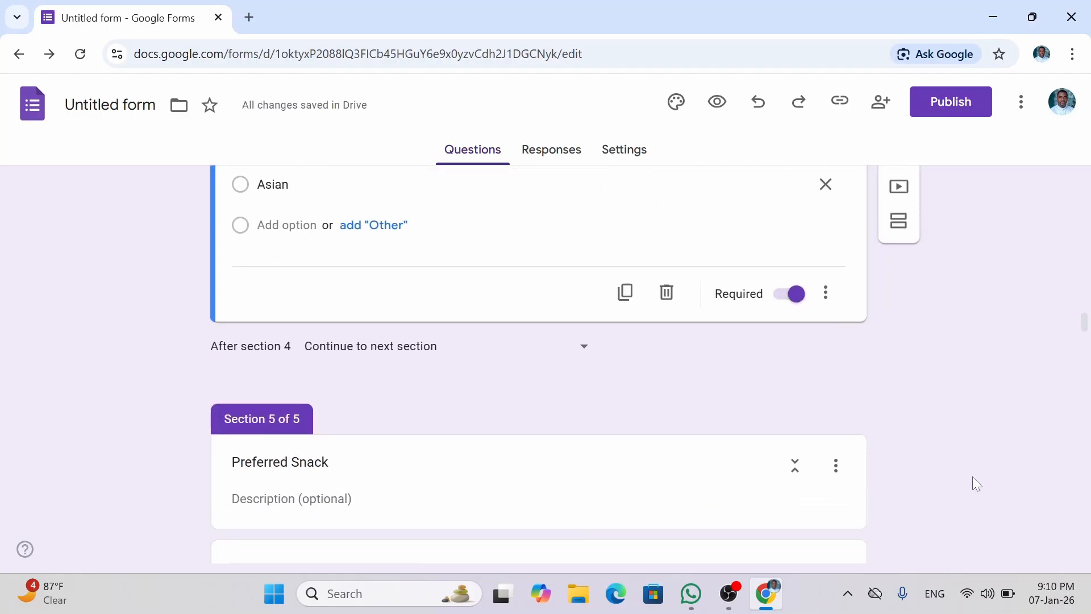
scroll(973, 480, "up", 3)
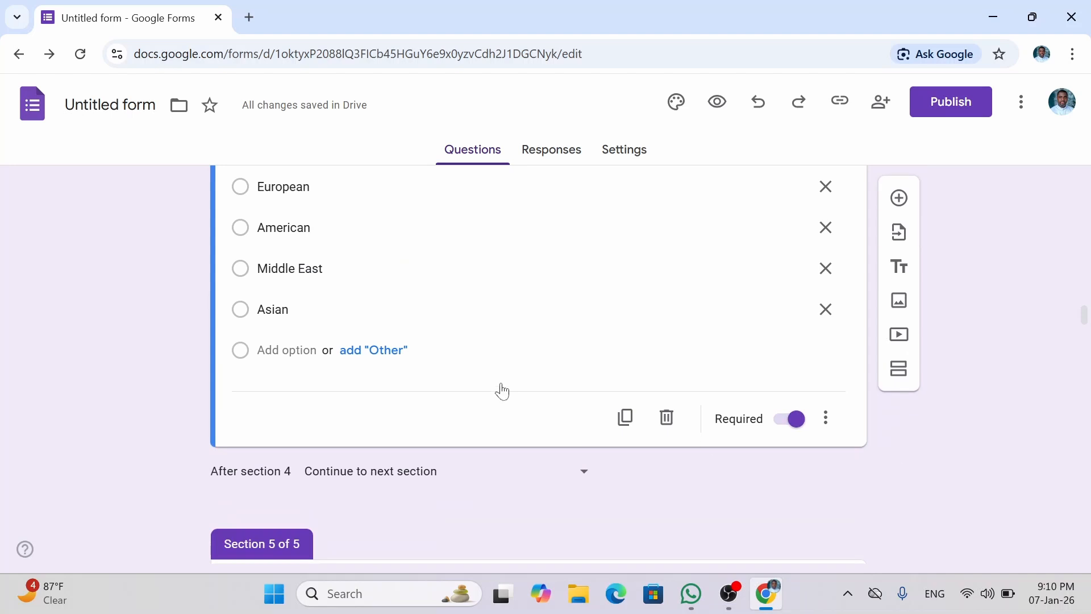
left_click(287, 351)
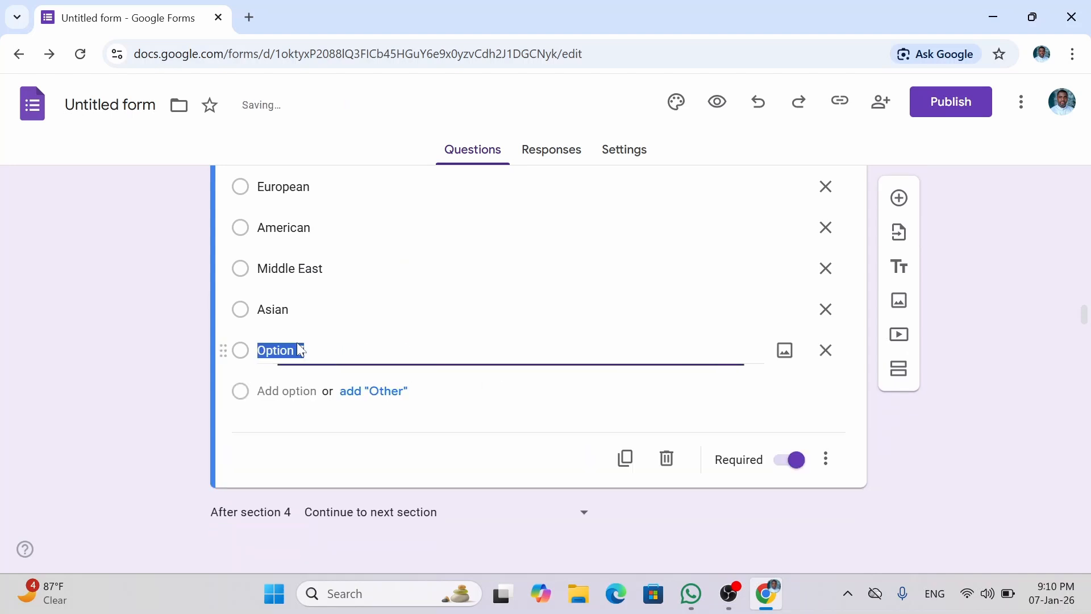
type("Pe")
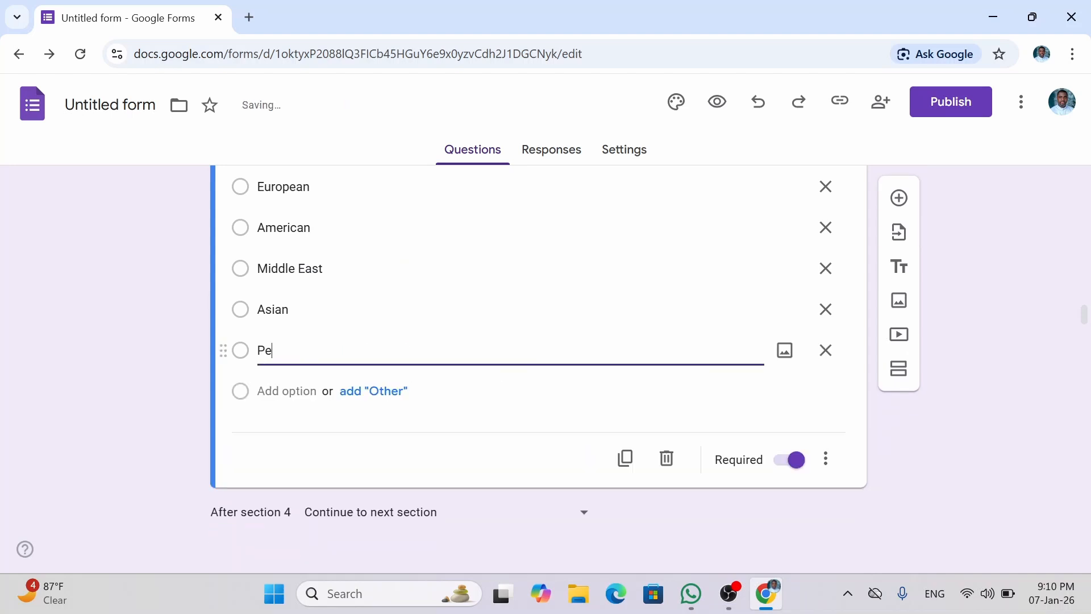
type("efer not to answer")
left_click(974, 405)
Review both snack questions and their full option lists in the Preferred Snack section, down to the end of the form
scroll(973, 404, "down", 6)
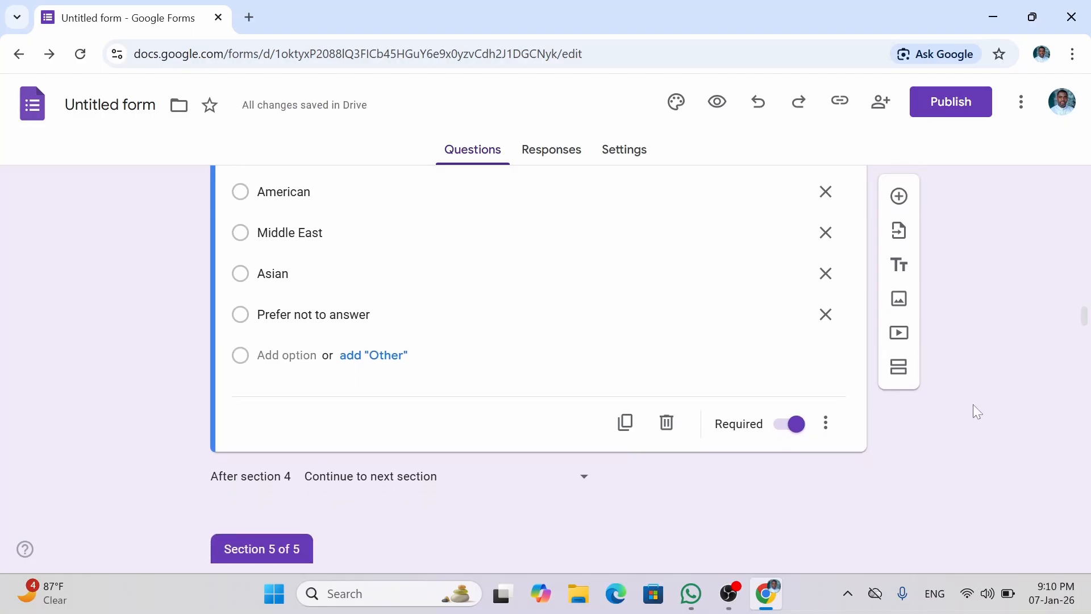
scroll(973, 404, "down", 2)
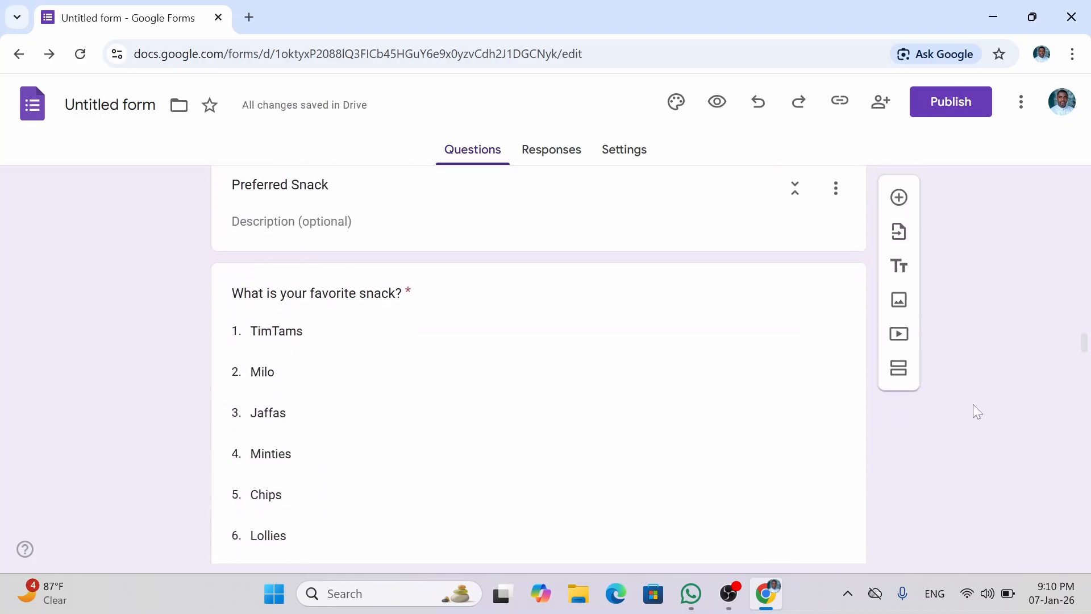
scroll(974, 406, "up", 2)
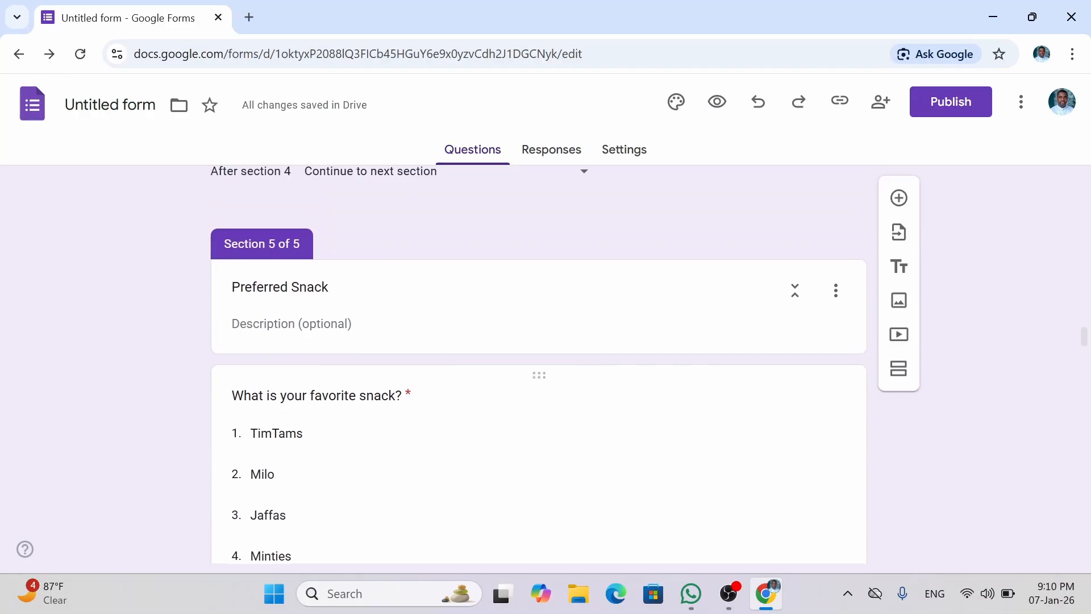
scroll(288, 519, "down", 15)
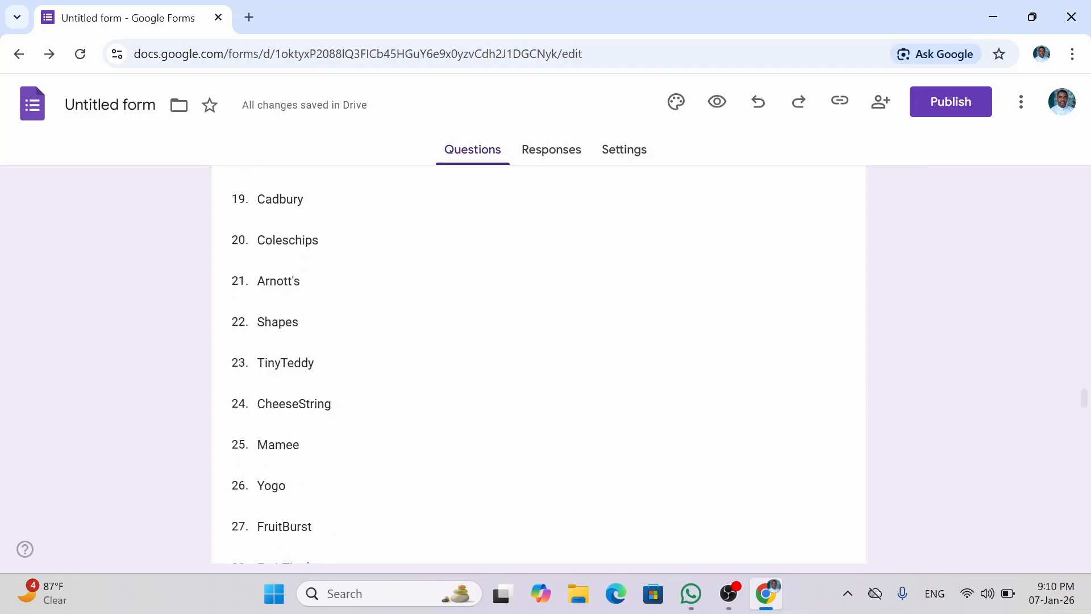
scroll(288, 519, "down", 18)
scroll(288, 519, "up", 2)
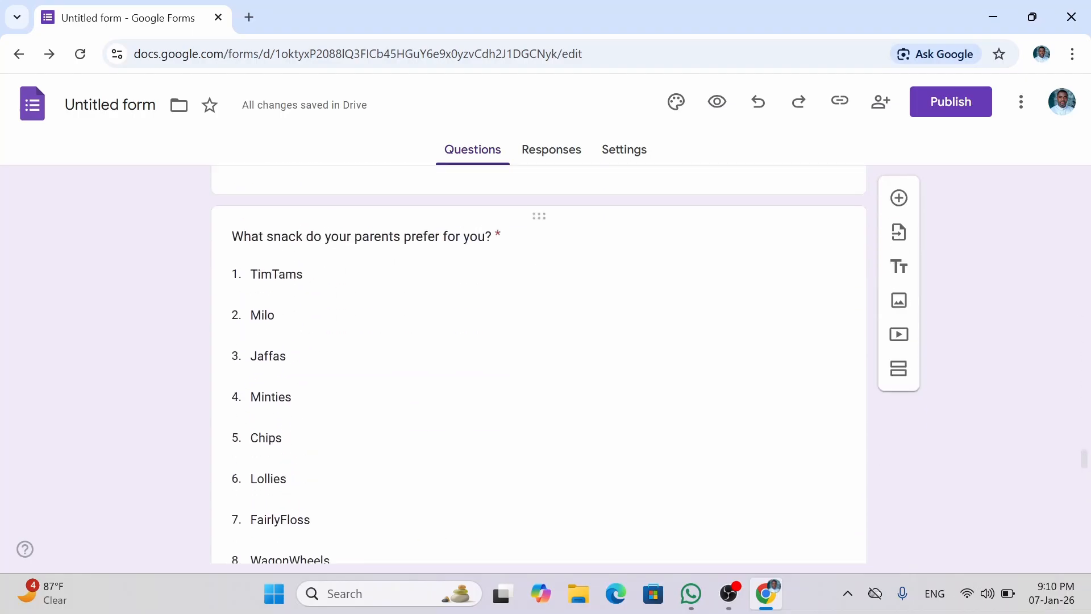
scroll(291, 521, "down", 20)
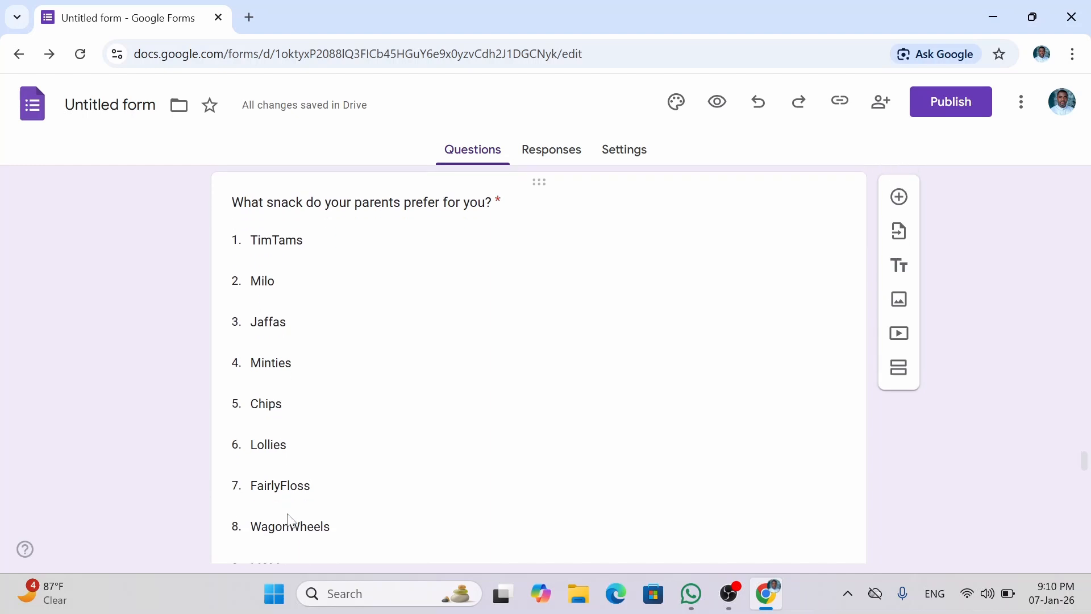
scroll(291, 521, "down", 5)
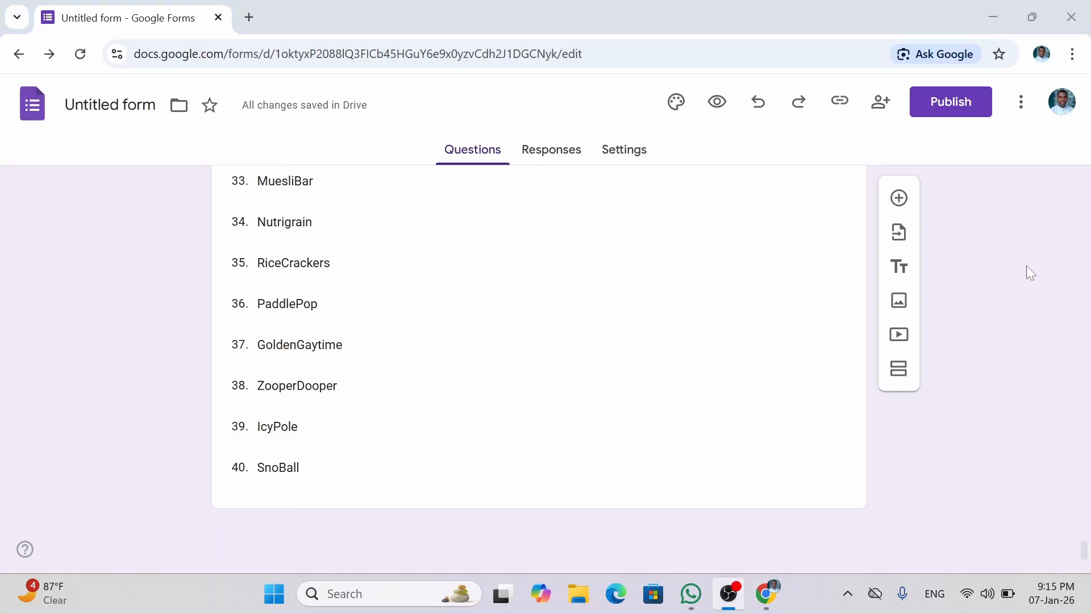
Preview the form, advance to the Personal Information section and enter a first name
left_click(994, 19)
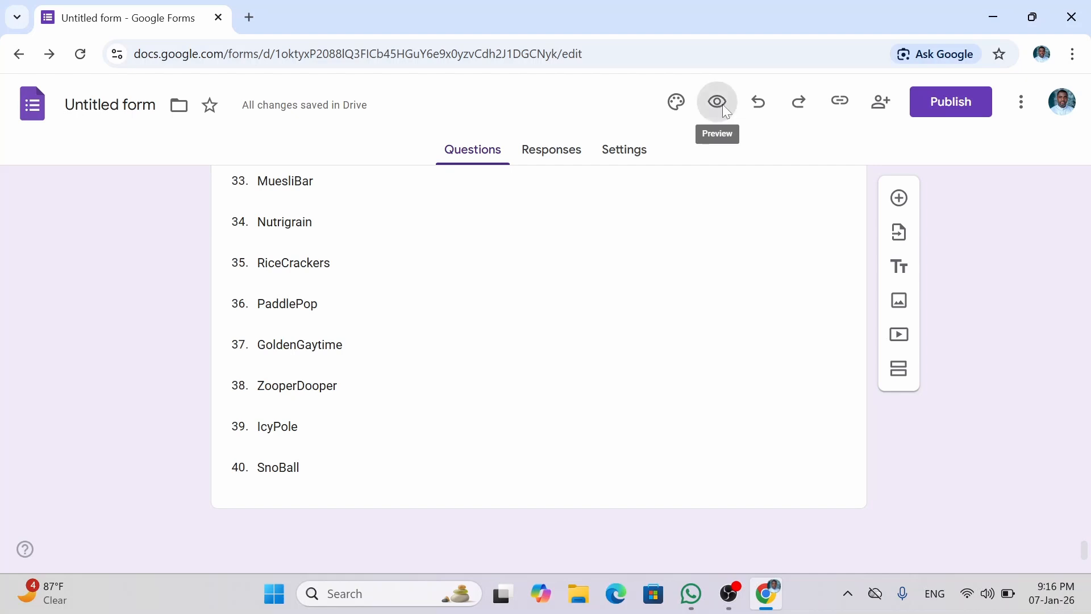
left_click(718, 102)
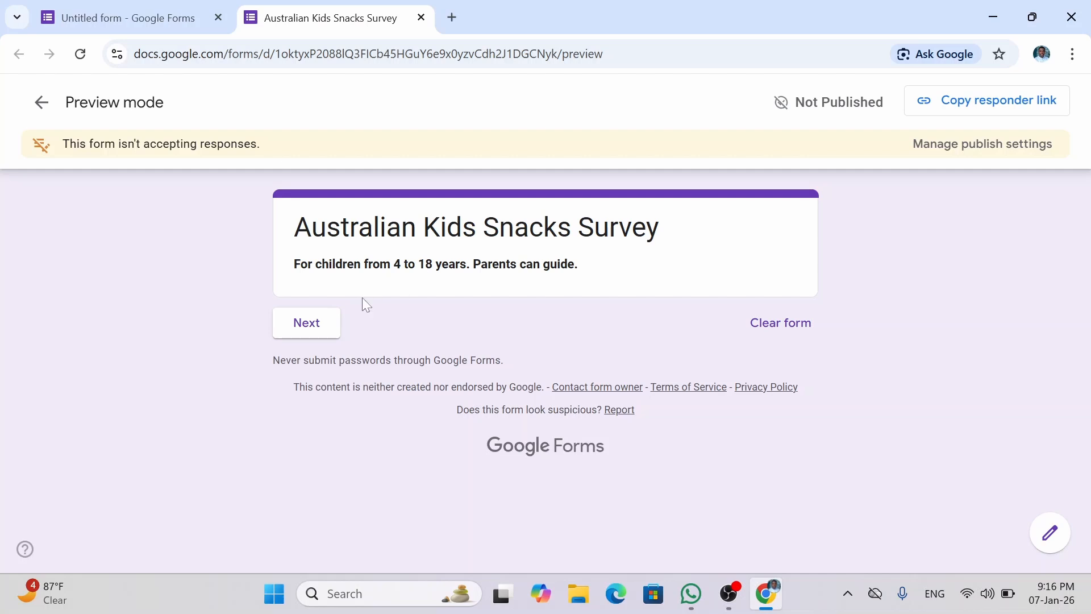
left_click(312, 326)
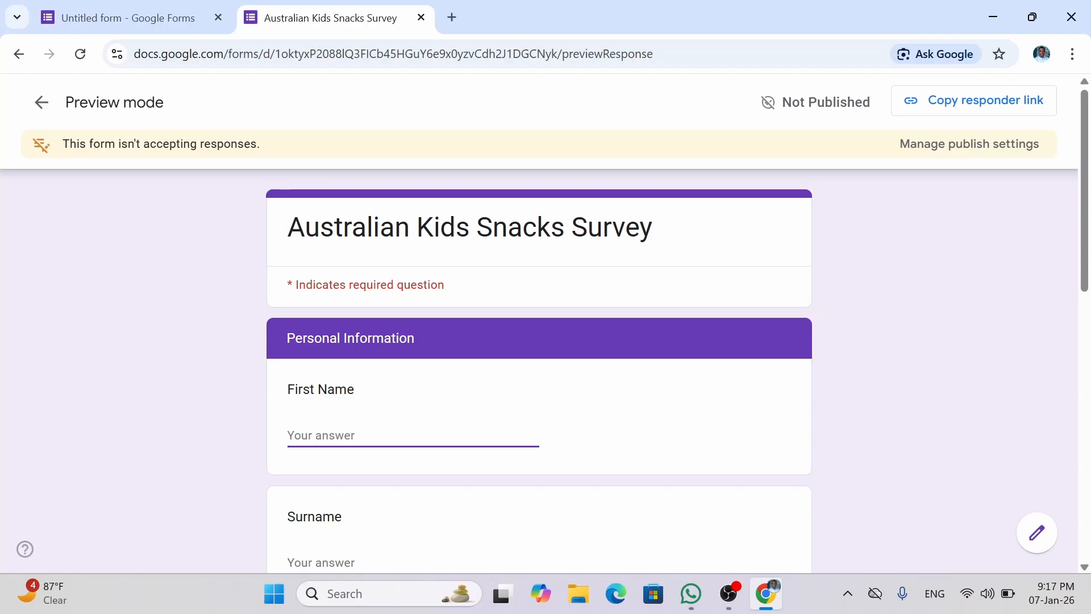
type("Emily")
left_click(152, 459)
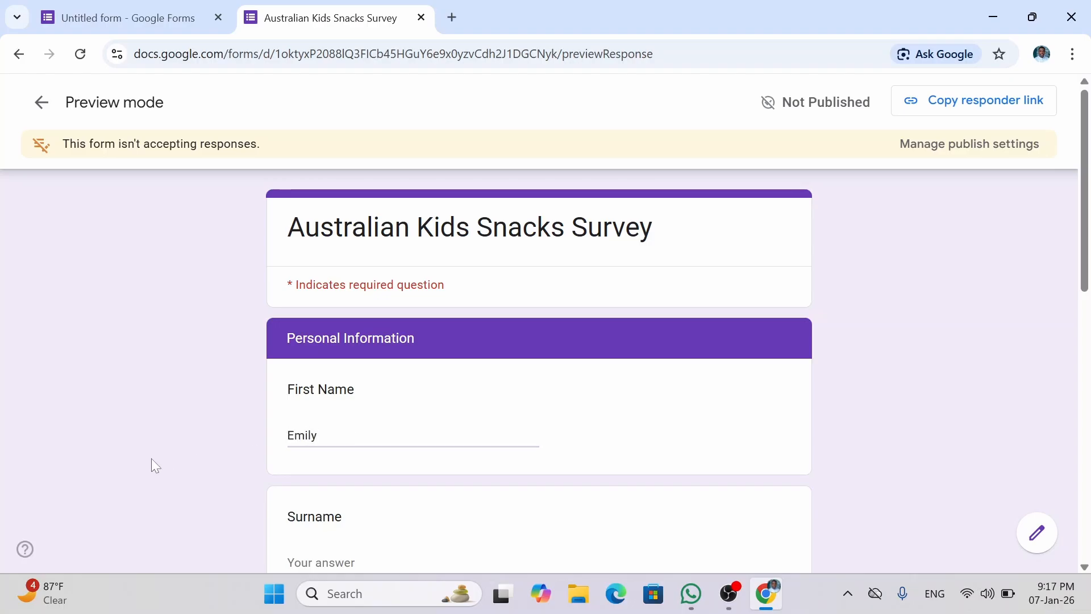
Leave the surname blank and choose "14 - 18 years" as the age bracket
scroll(151, 459, "down", 3)
scroll(152, 458, "down", 1)
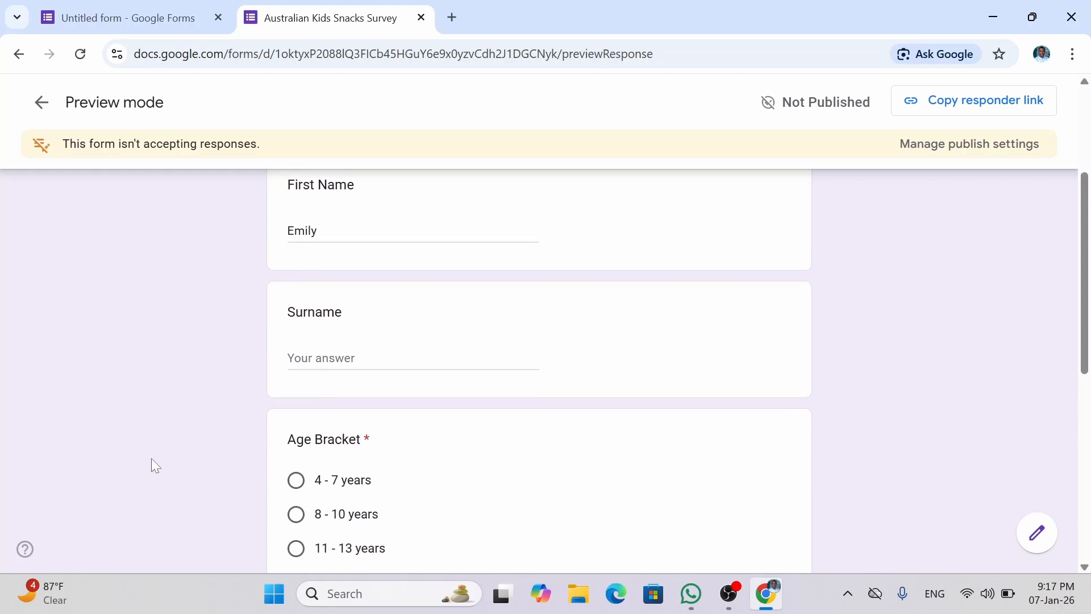
left_click(392, 363)
left_click(163, 365)
scroll(163, 366, "down", 3)
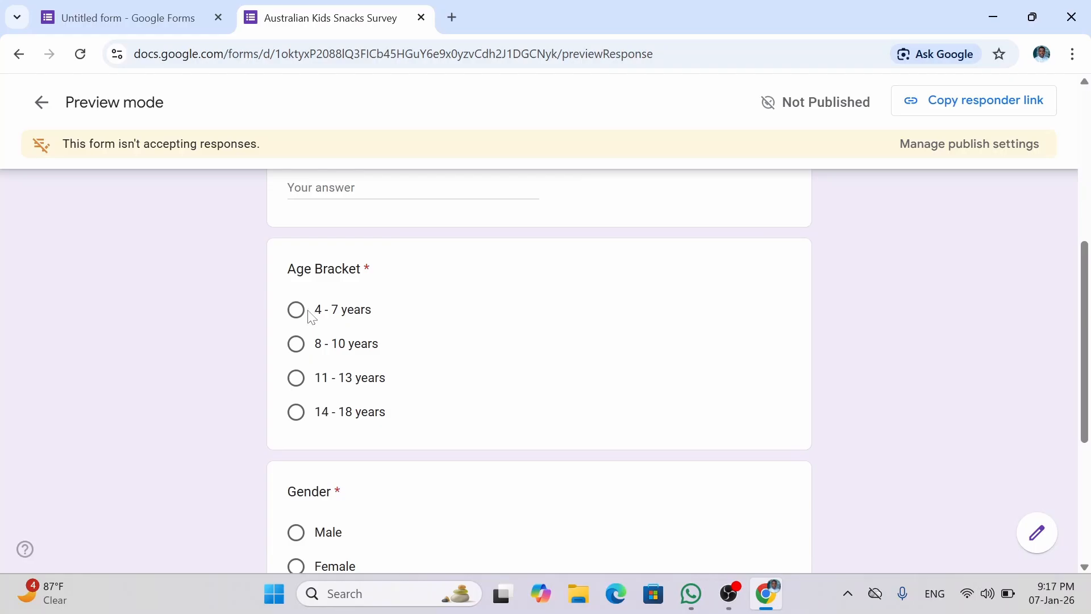
left_click(295, 416)
scroll(225, 405, "down", 3)
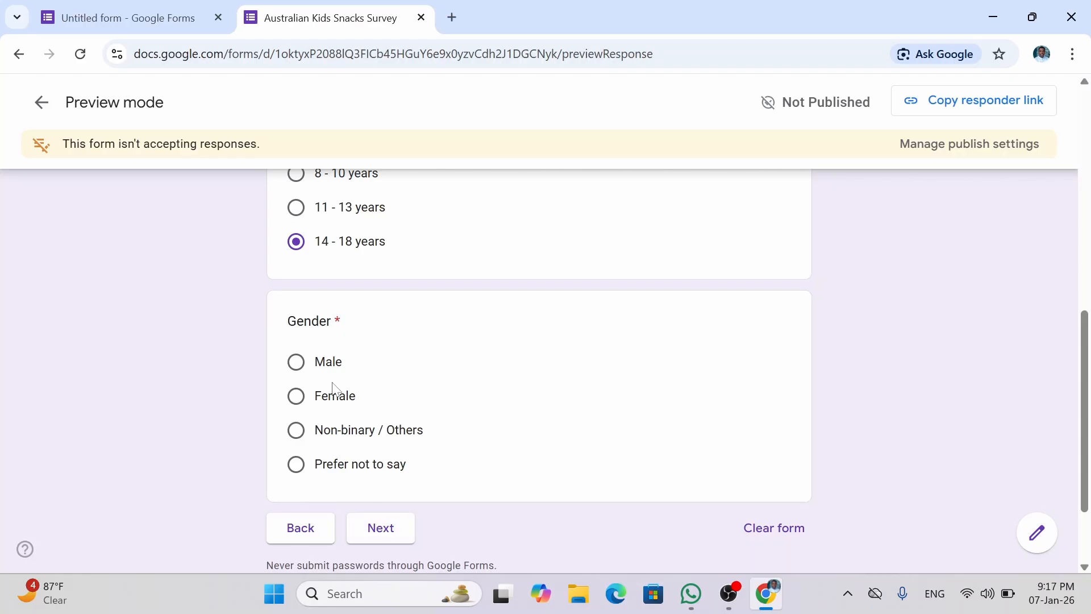
Try to continue without a gender answer, select Female and advance to the Location section
left_click(383, 529)
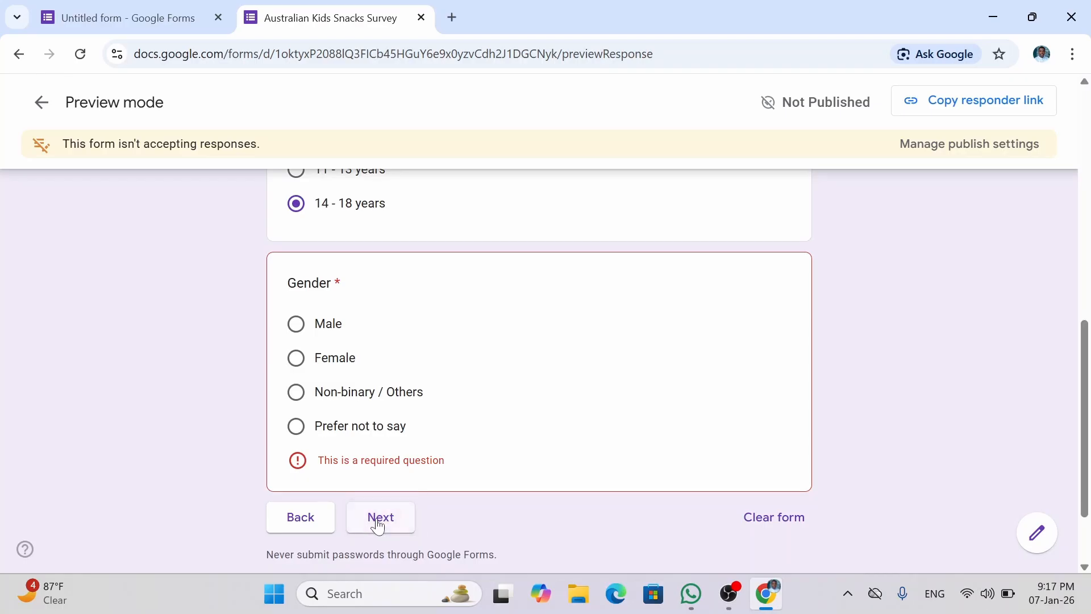
left_click(391, 525)
left_click(294, 328)
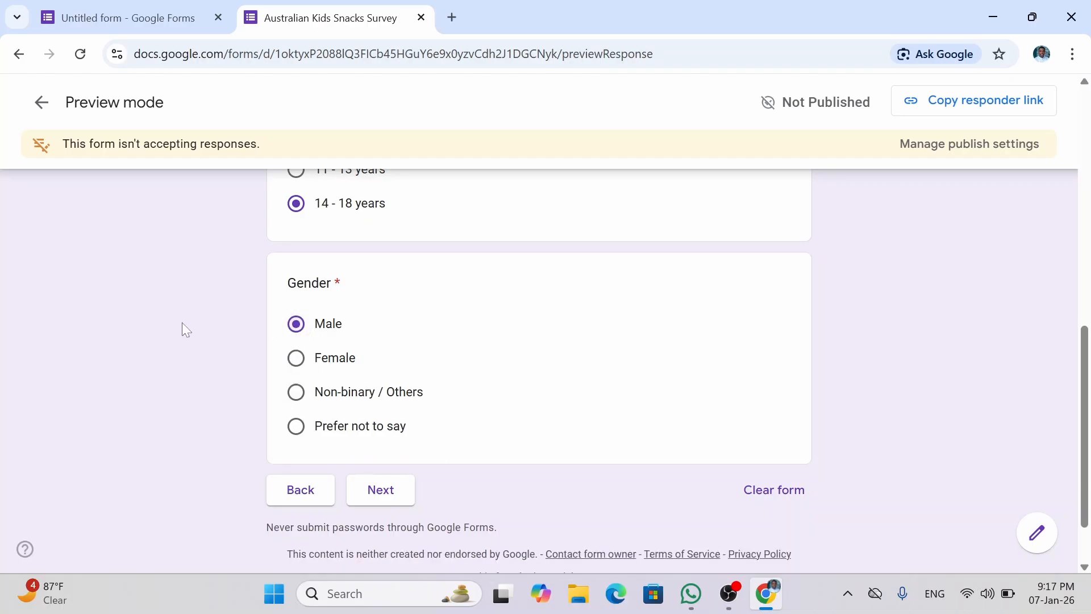
left_click(298, 361)
left_click(382, 495)
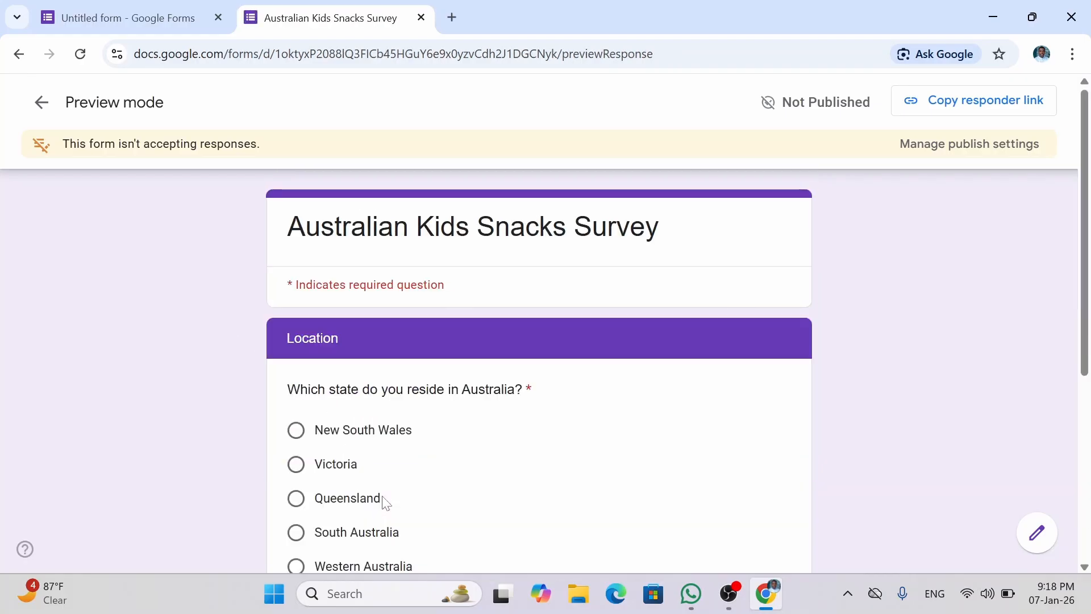
Choose Capital Territory as the state of residence and advance to the Cultural Background section
scroll(385, 502, "down", 2)
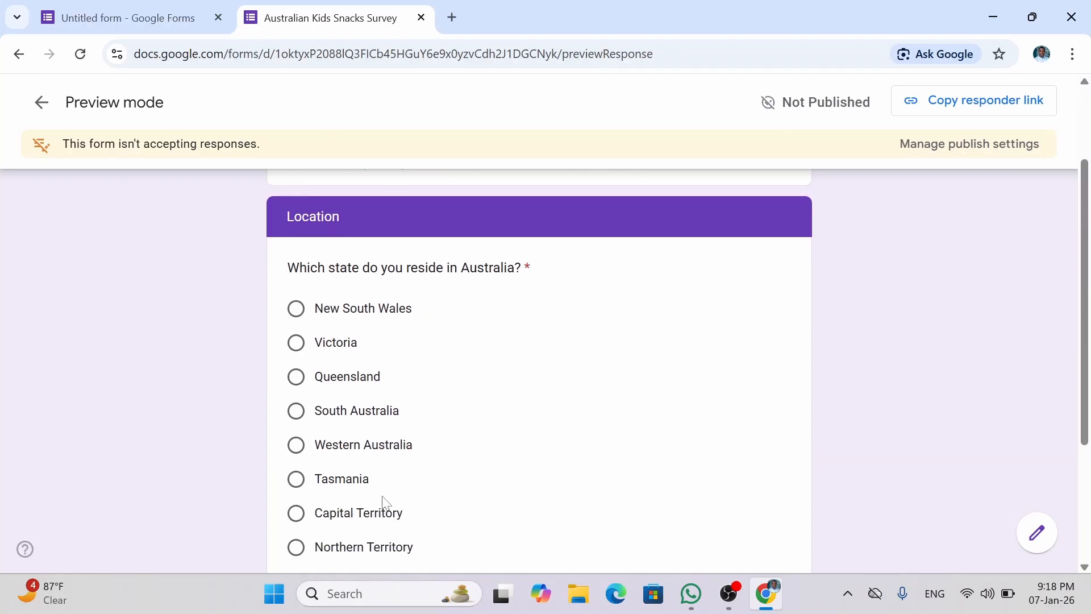
scroll(385, 502, "up", 1)
scroll(385, 503, "down", 1)
scroll(385, 503, "up", 1)
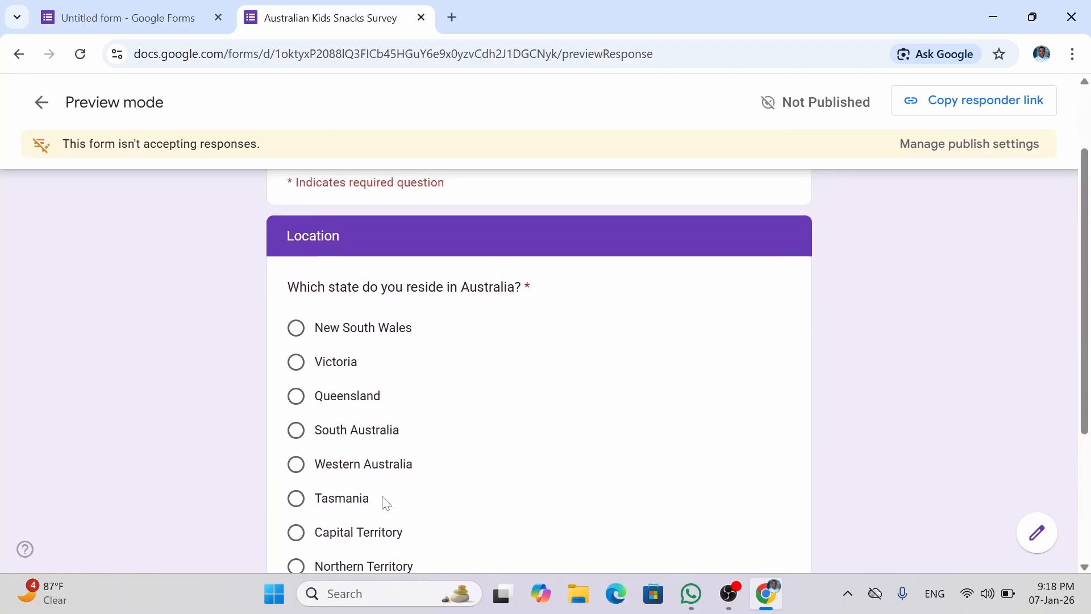
scroll(385, 503, "down", 2)
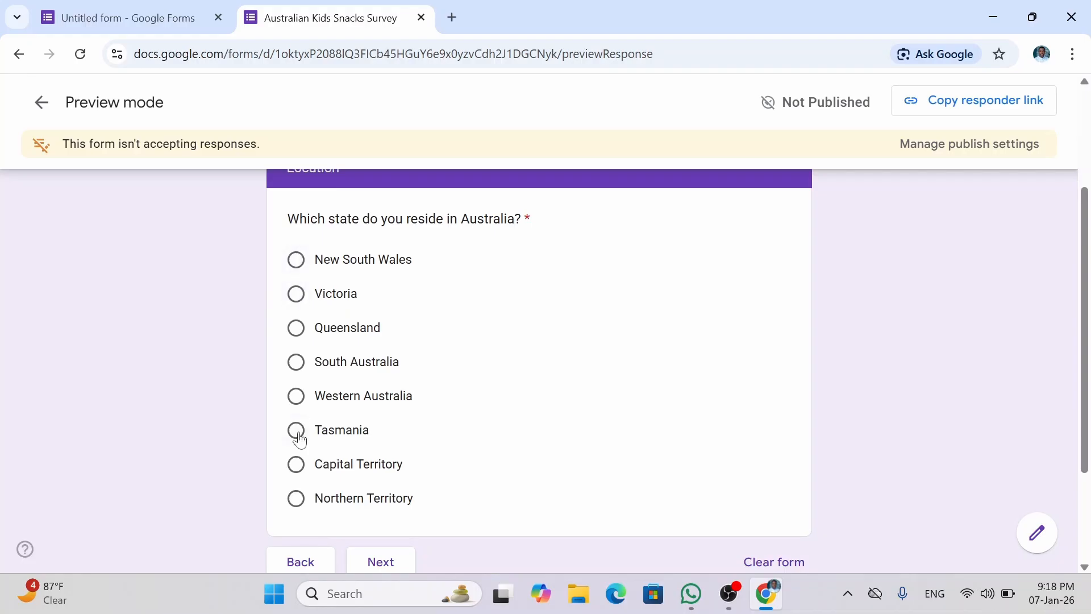
left_click(296, 467)
scroll(202, 423, "down", 1)
scroll(200, 421, "down", 1)
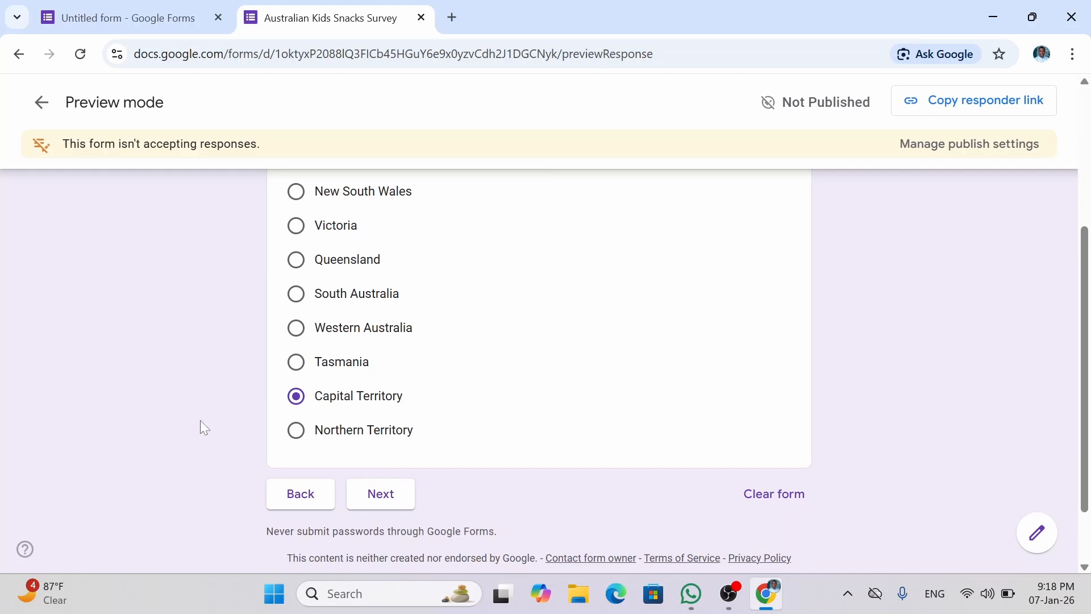
left_click(401, 499)
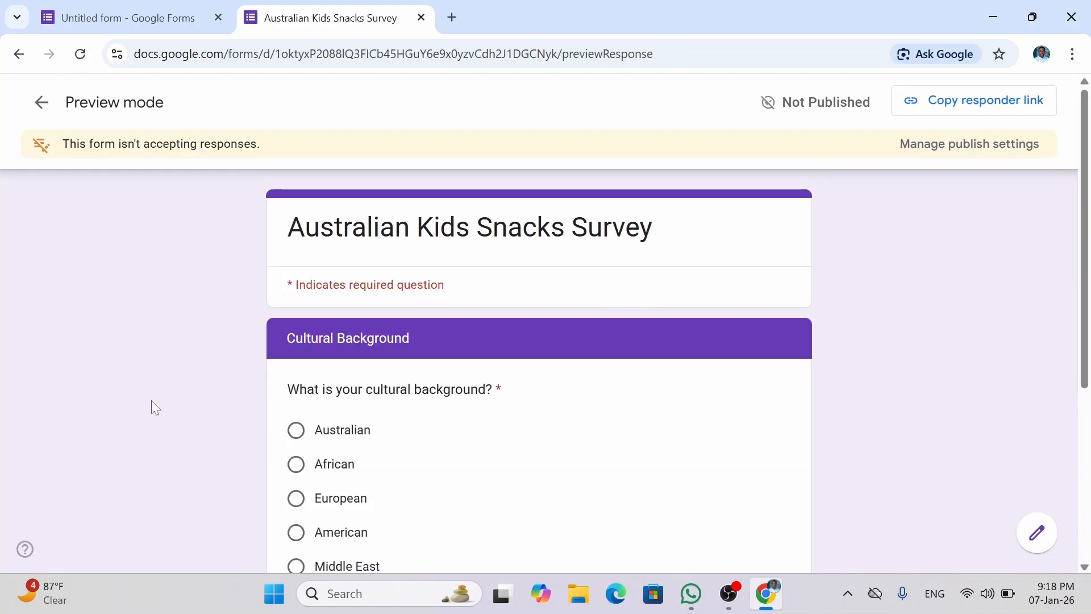
Choose Australian as the cultural background and advance to the Preferred Snack section
scroll(151, 402, "down", 2)
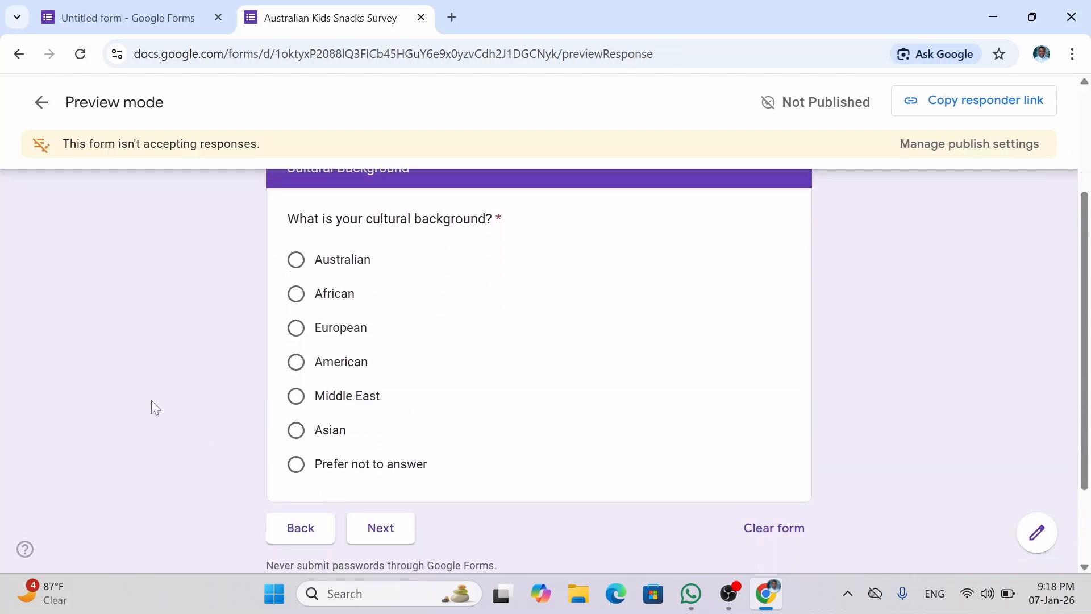
left_click(298, 306)
left_click(296, 260)
left_click(405, 534)
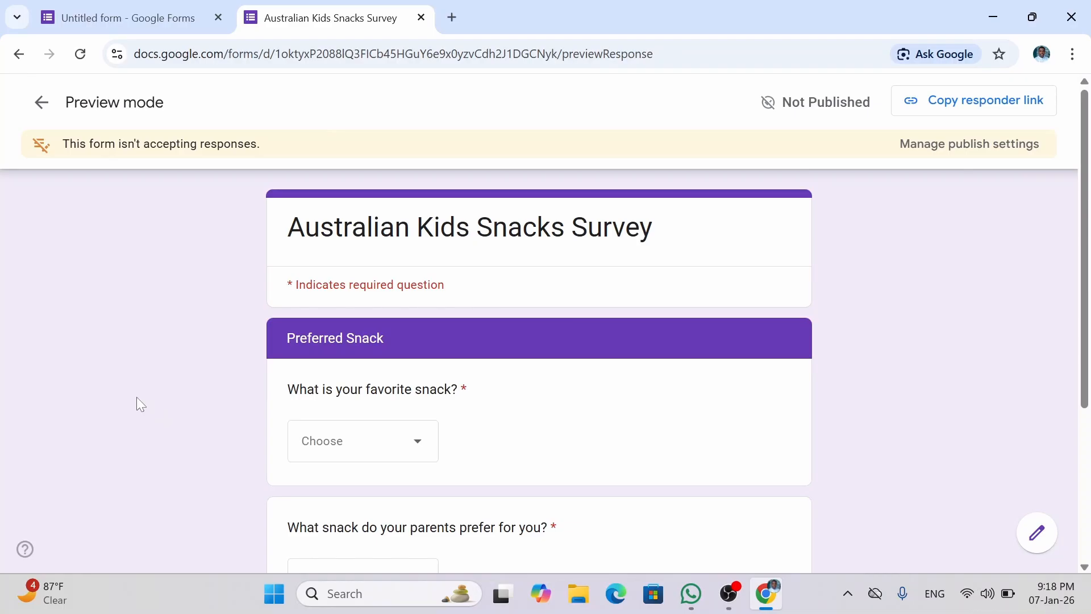
Look through the favorite snack options and choose Snickers
scroll(533, 451, "down", 1)
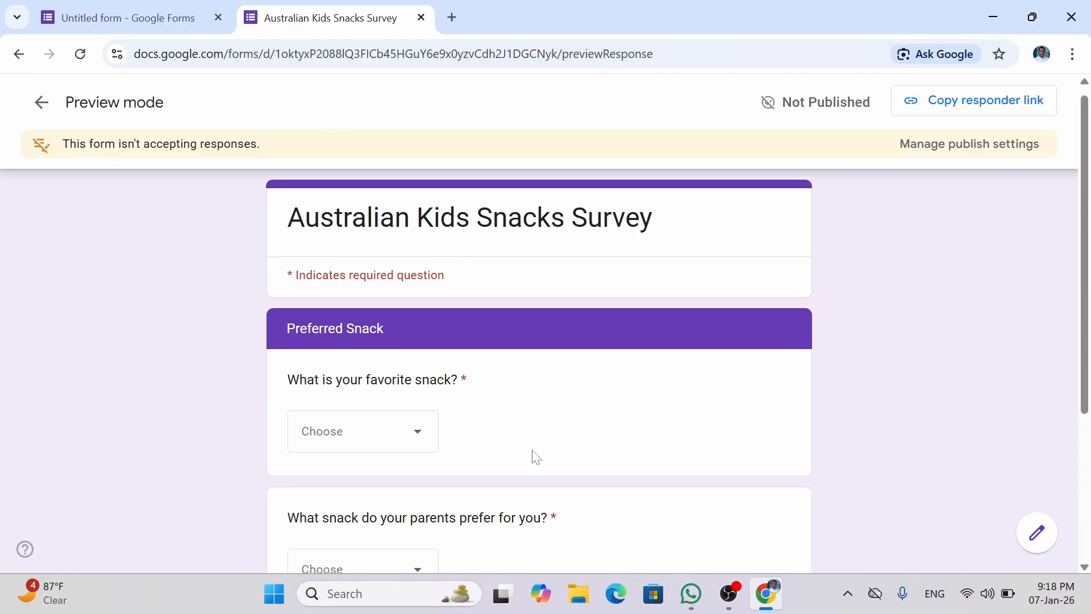
scroll(534, 455, "down", 3)
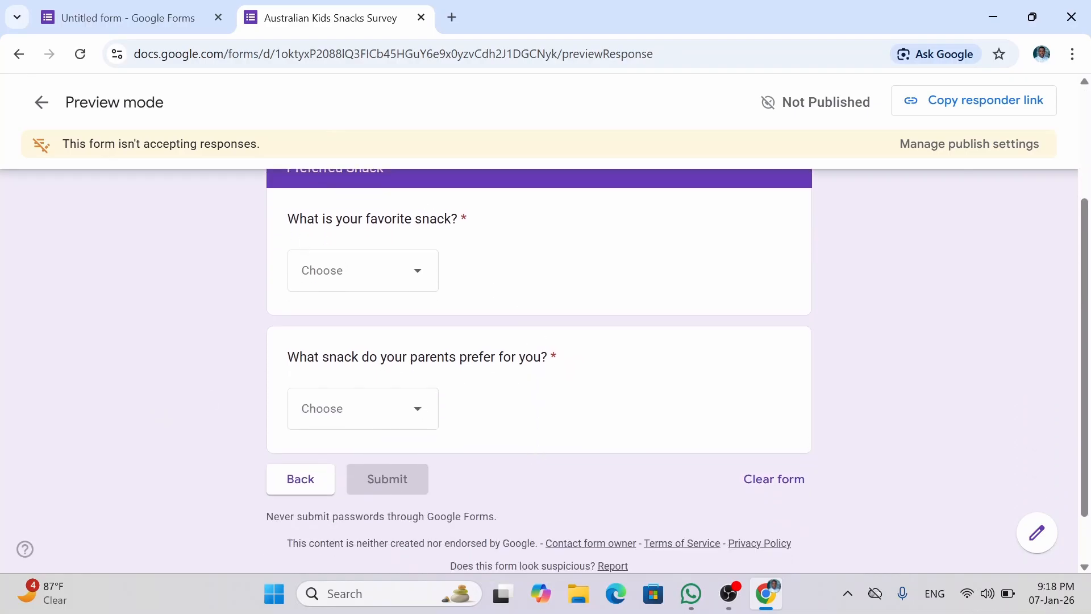
left_click(417, 288)
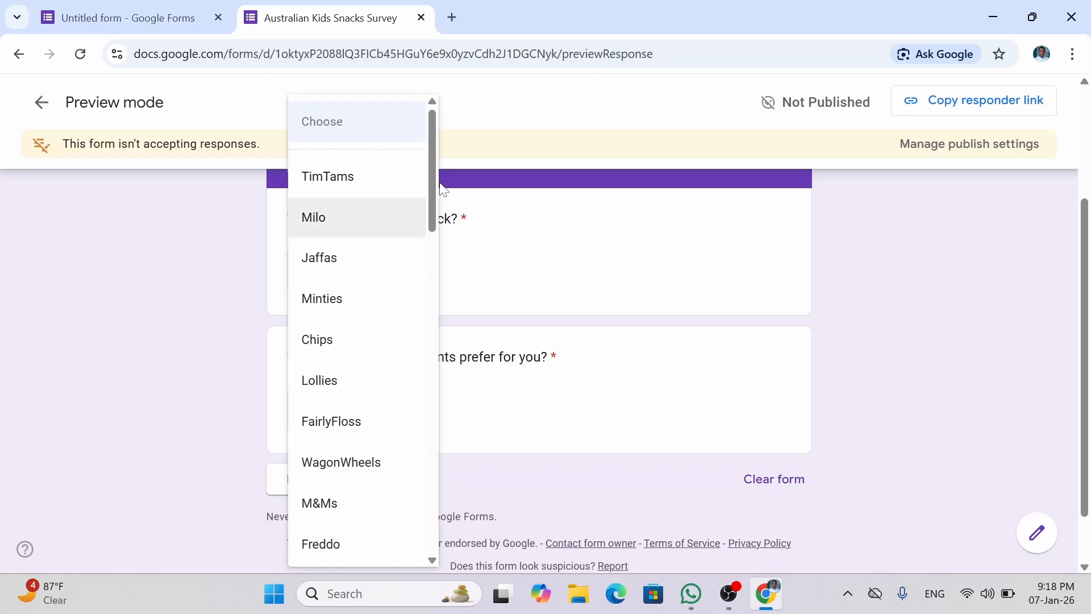
left_click_drag(429, 175, 453, 194)
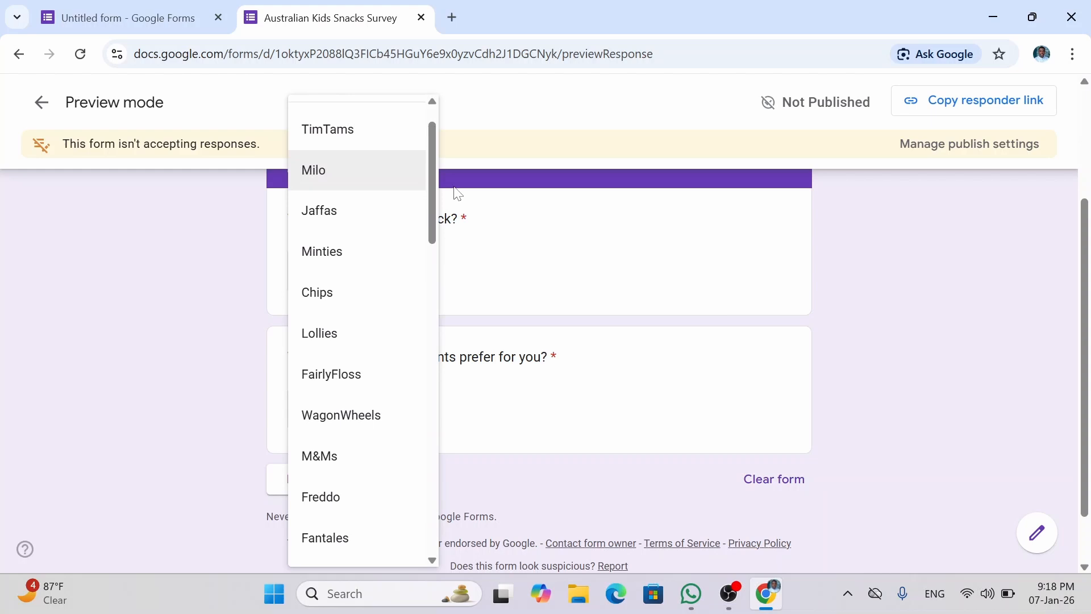
left_click(535, 290)
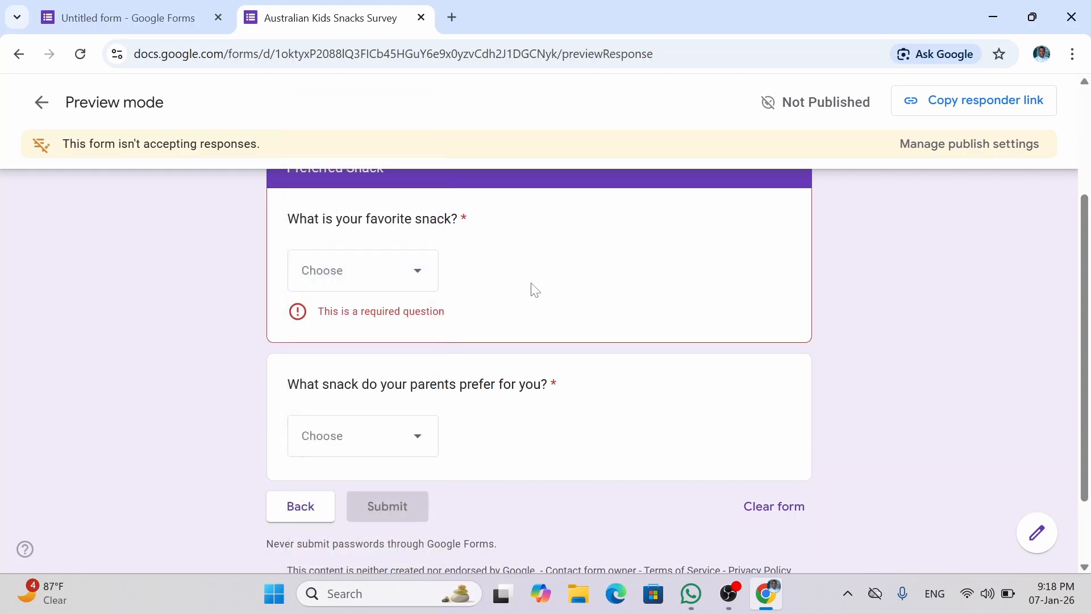
left_click(425, 272)
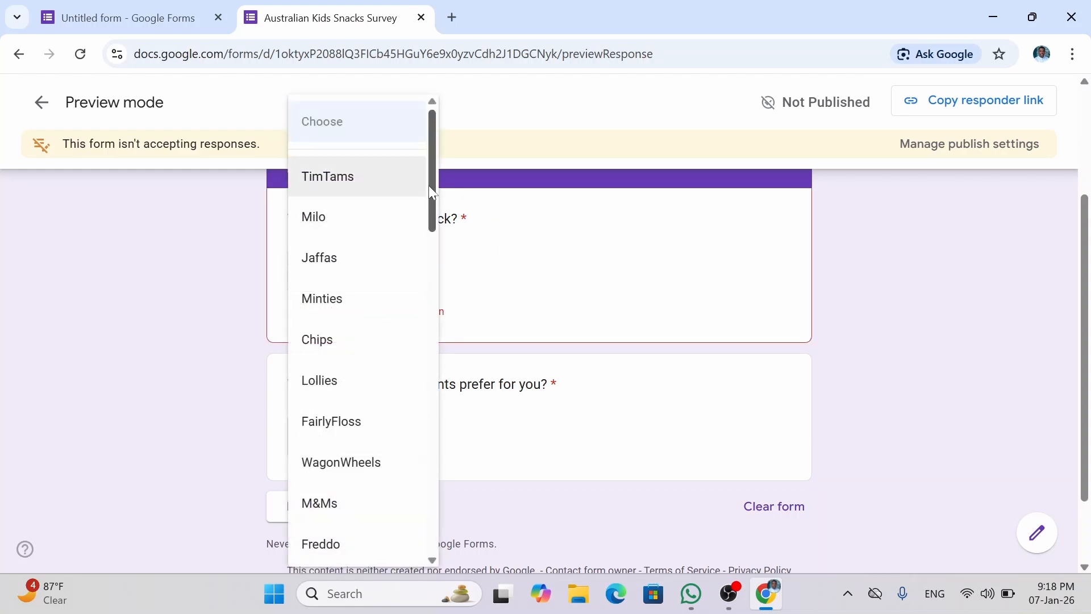
left_click_drag(435, 173, 453, 290)
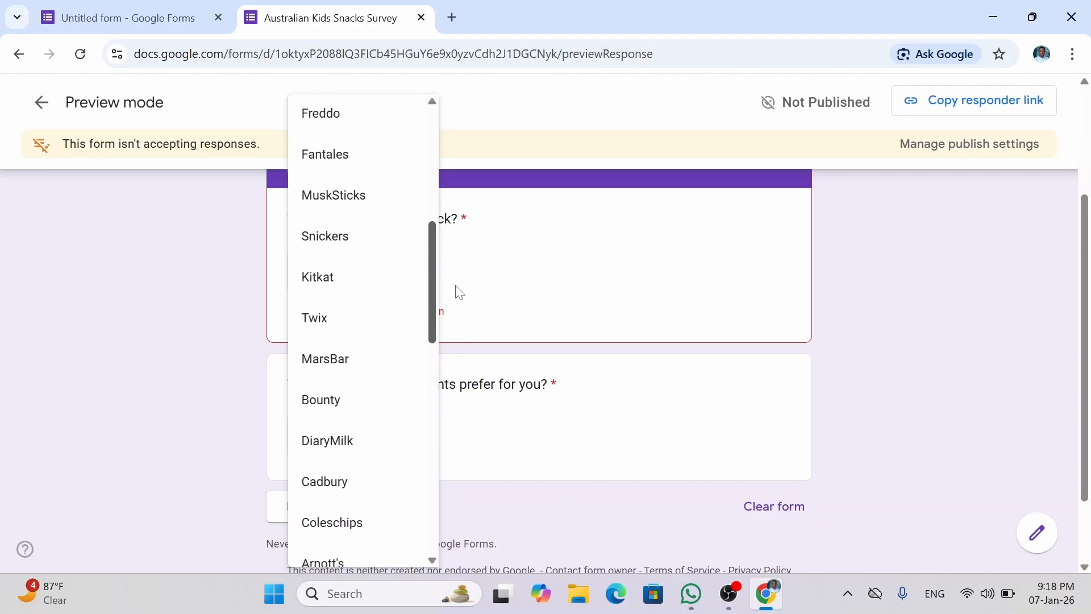
left_click(349, 238)
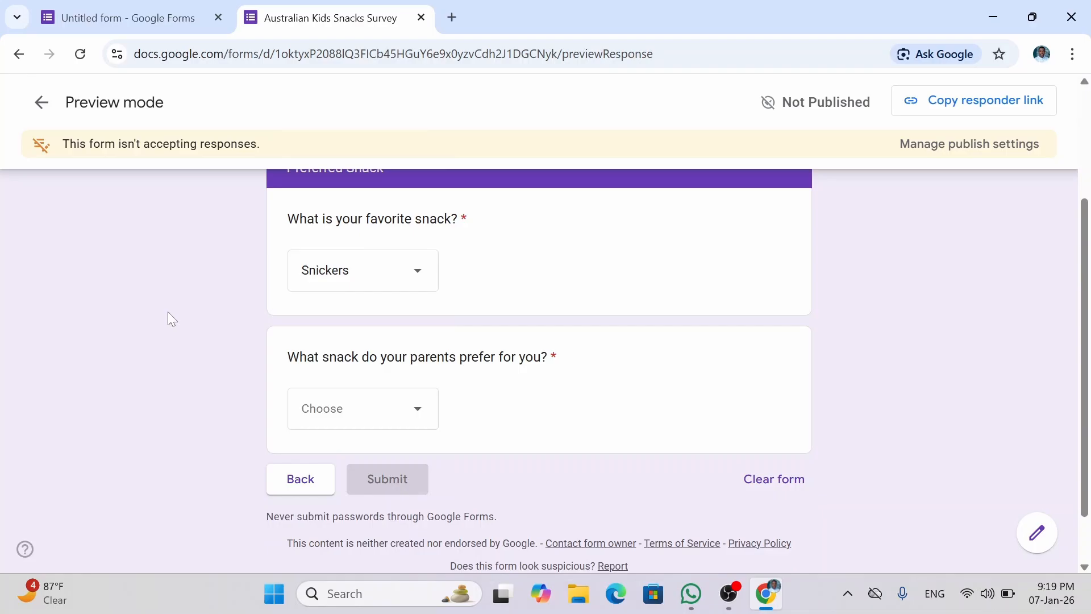
Choose DiaryMilk as the snack the parents prefer
left_click(434, 410)
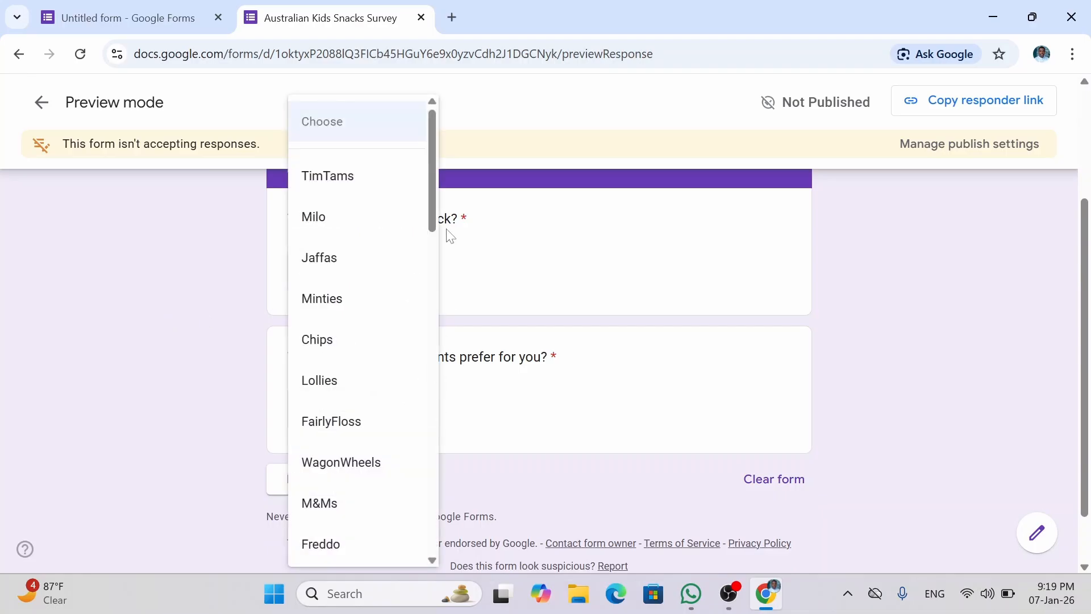
left_click_drag(432, 188, 433, 360)
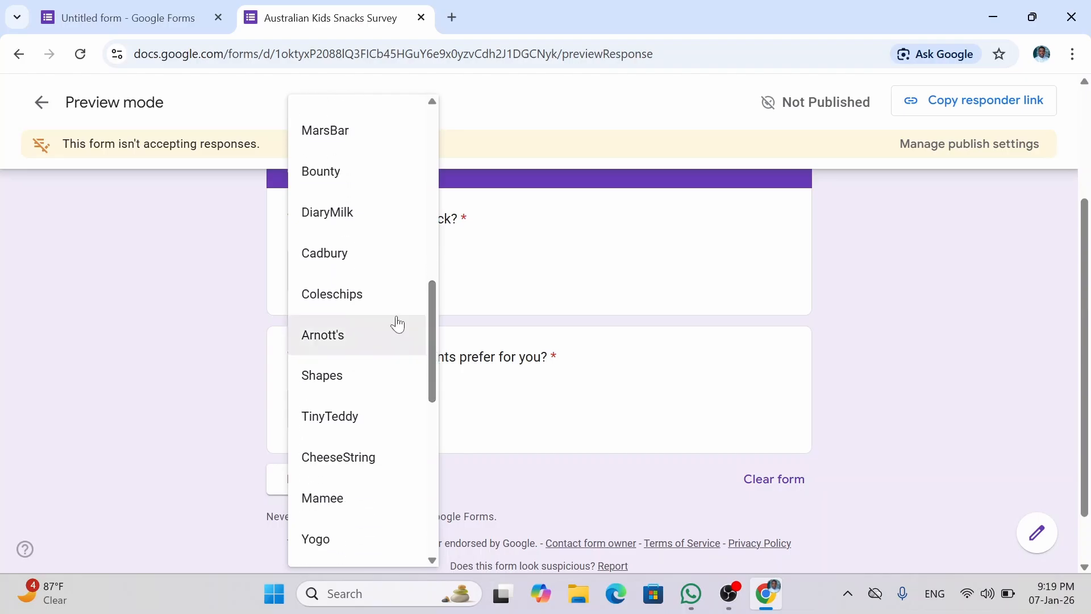
left_click(319, 215)
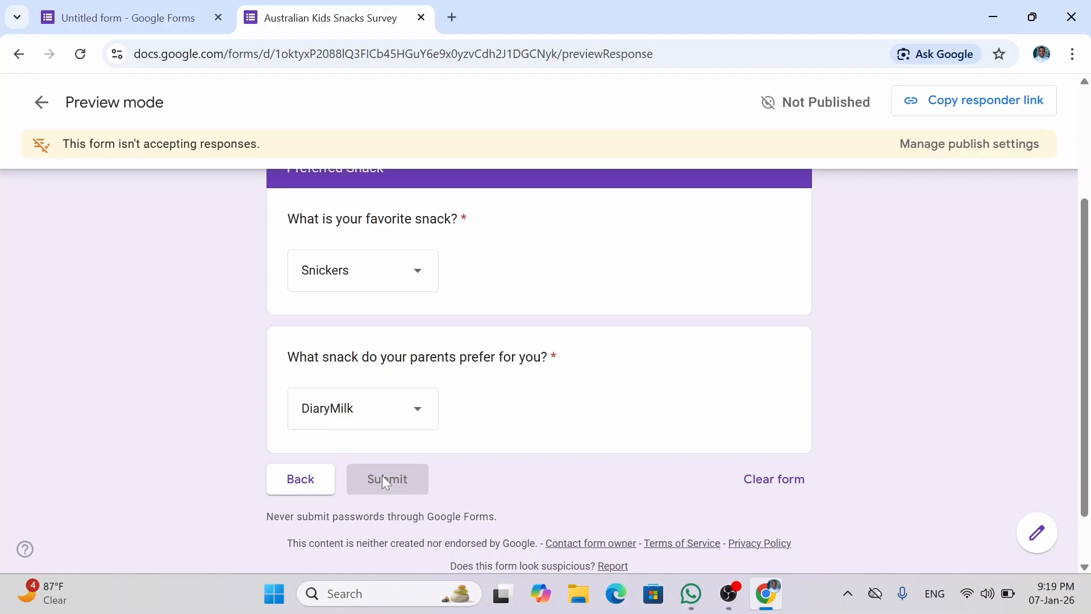
Go back through the Cultural Background and Location sections to Personal Information, reviewing the answers given
left_click(301, 480)
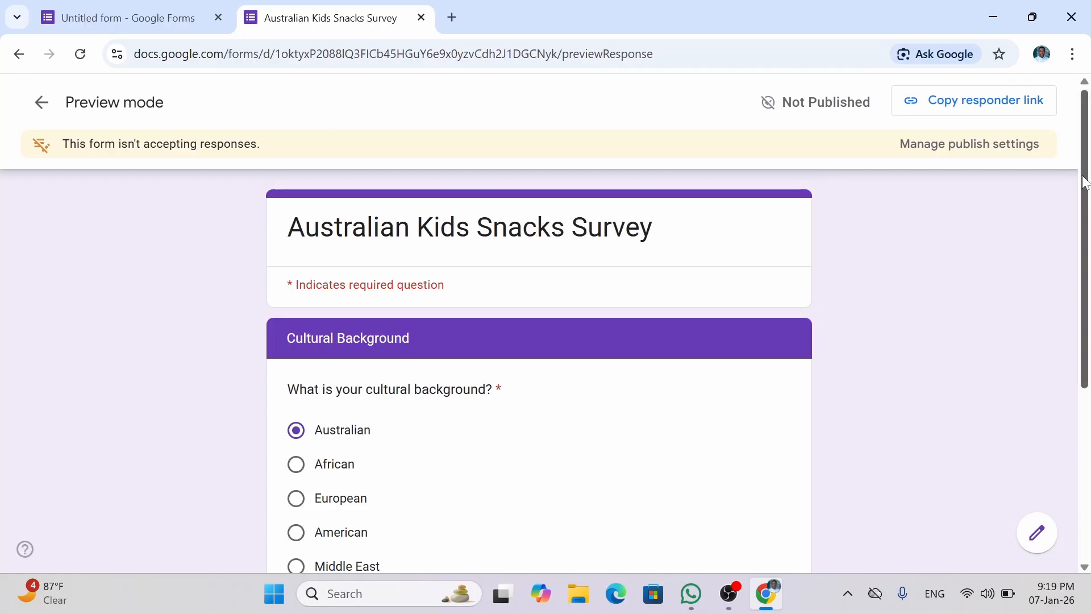
left_click_drag(1084, 182, 1086, 333)
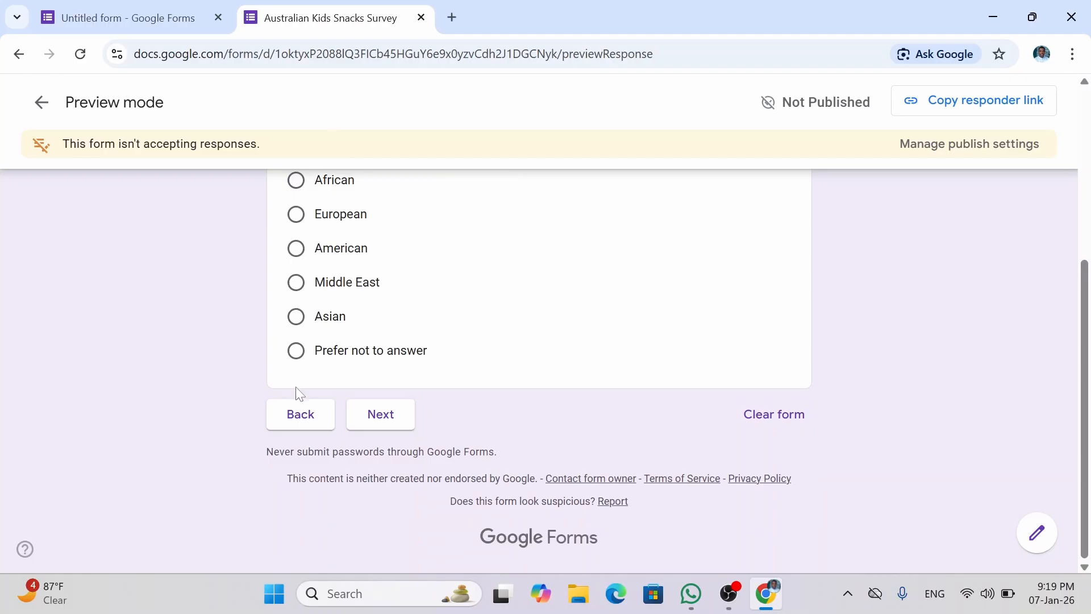
left_click(292, 426)
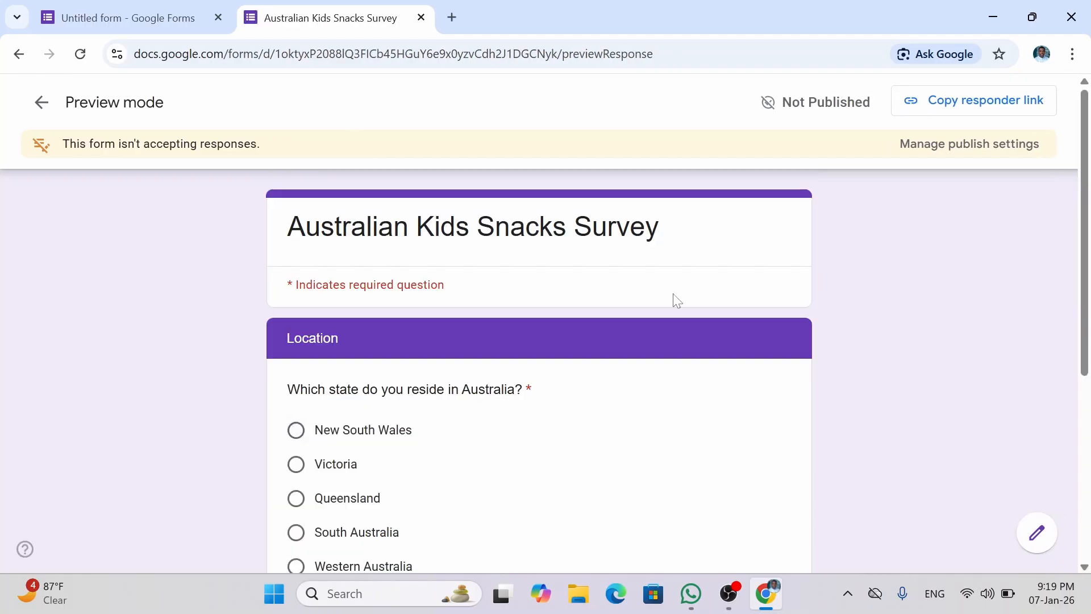
left_click_drag(1085, 208, 1086, 381)
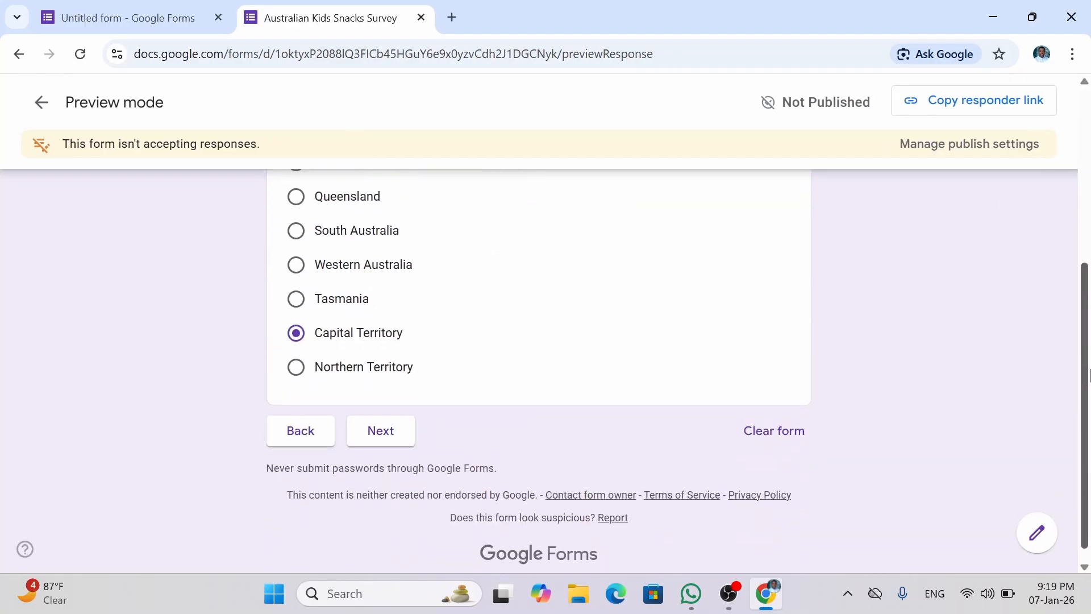
left_click(316, 433)
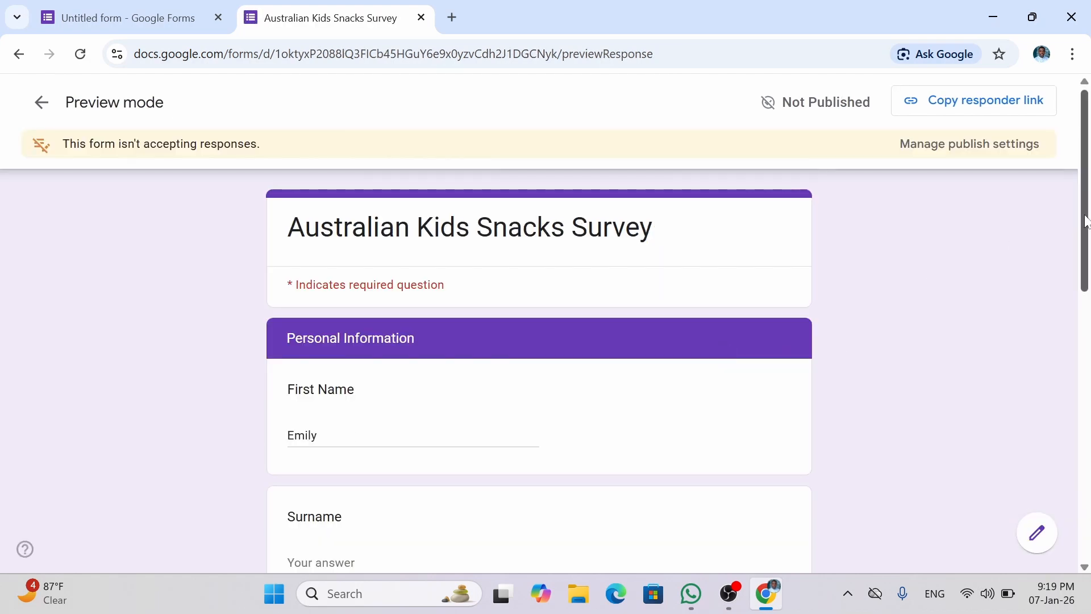
left_click_drag(1086, 222, 1085, 194)
Close the form preview and return to the start of the Preferred Snack section in the editor
left_click(421, 18)
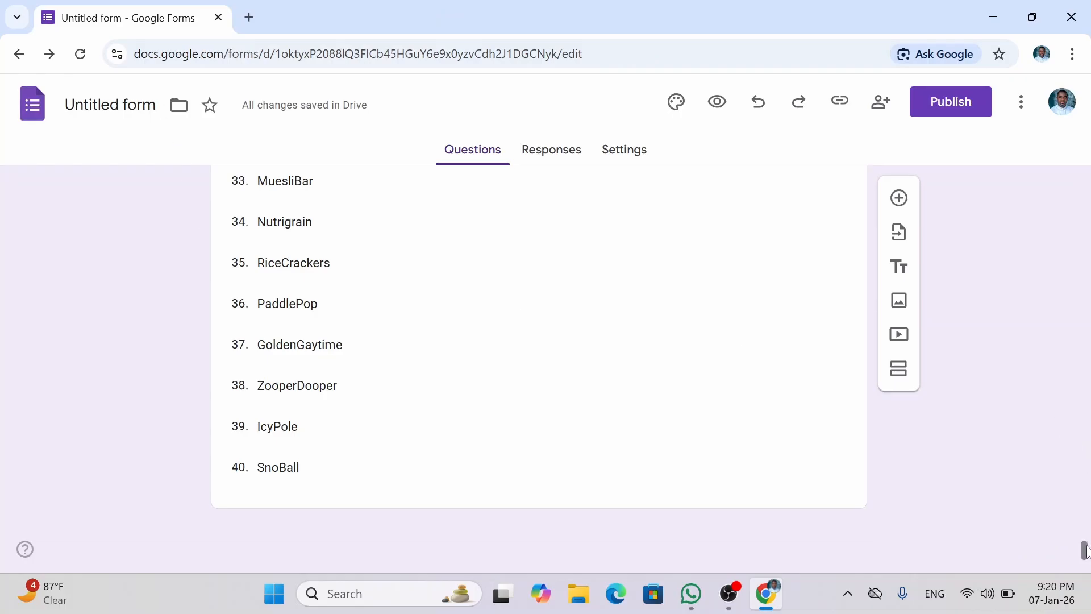
left_click_drag(1085, 547, 1087, 339)
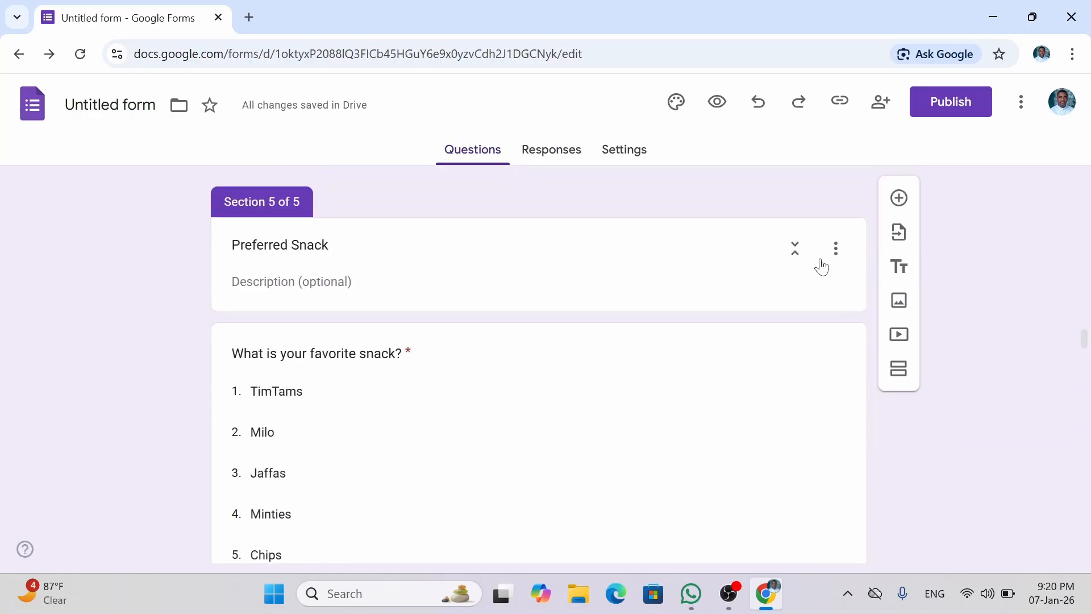
Review the favorite snack question's dropdown options in the Preferred Snack section and return to the start of the form
scroll(838, 248, "down", 2)
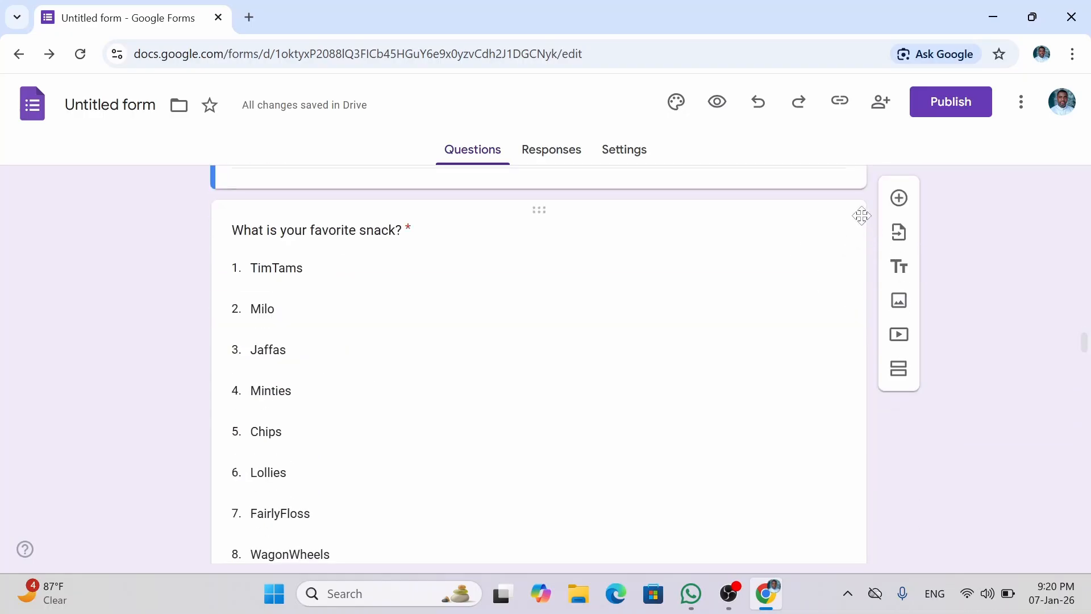
left_click(786, 260)
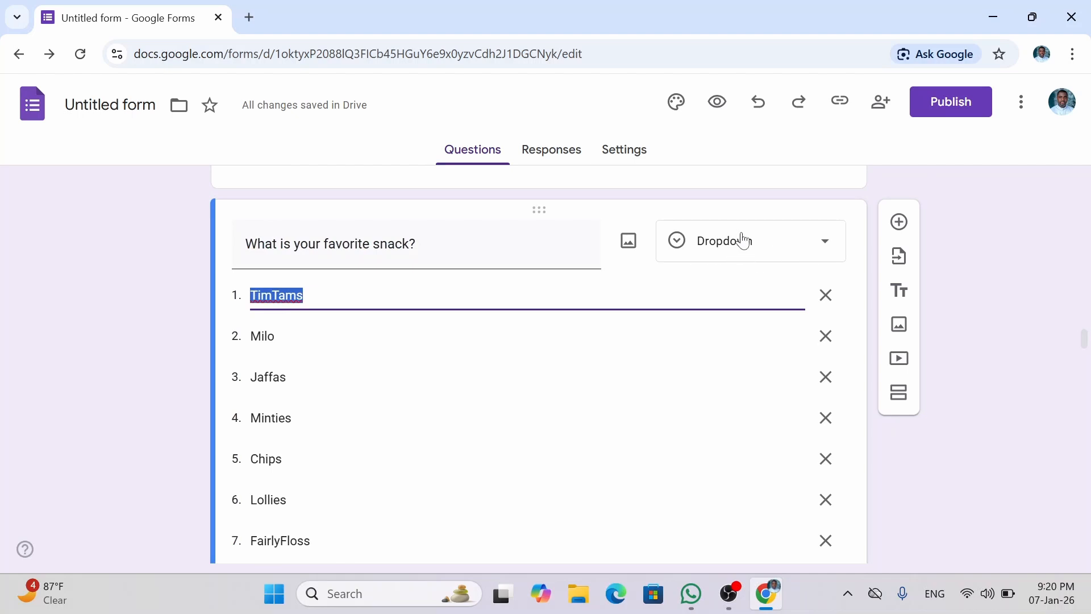
left_click(1050, 322)
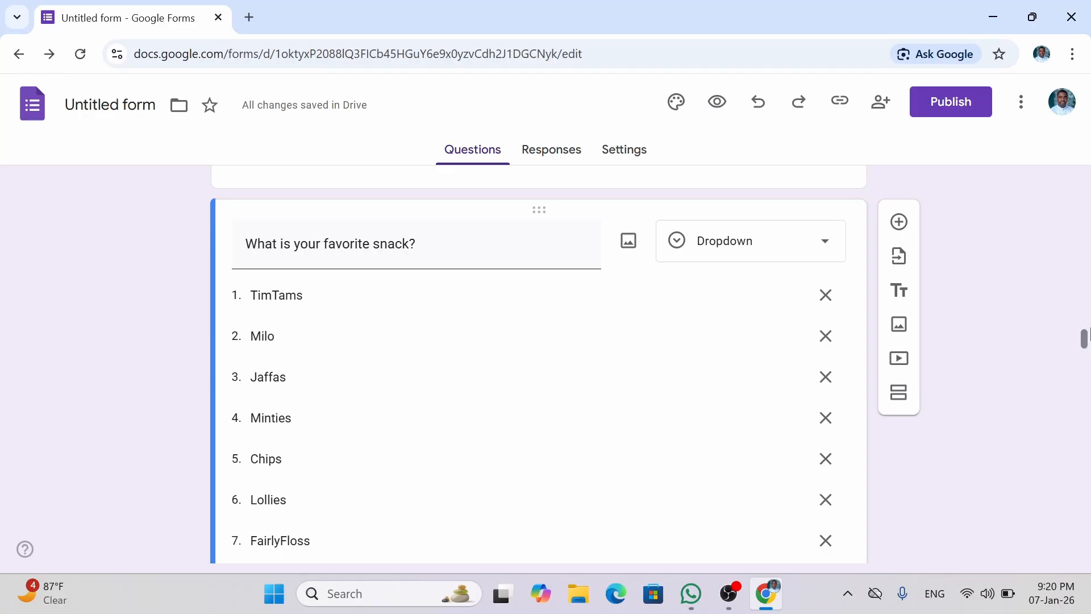
left_click_drag(1084, 340, 1079, 163)
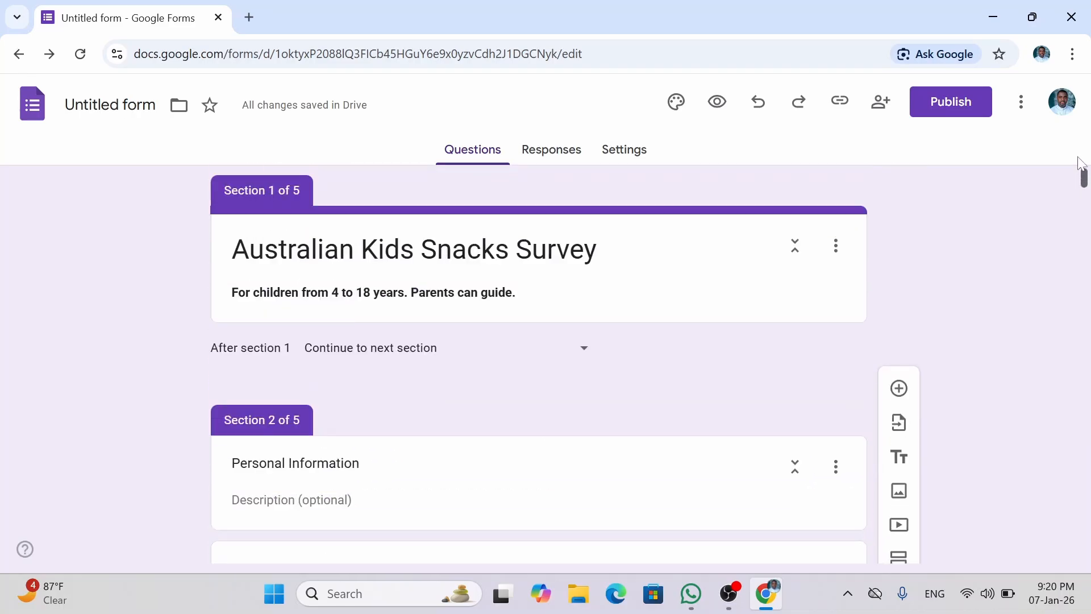
Review the editor and responder access options for publishing the form without changing them, and dismiss the publishing dialog
left_click(938, 107)
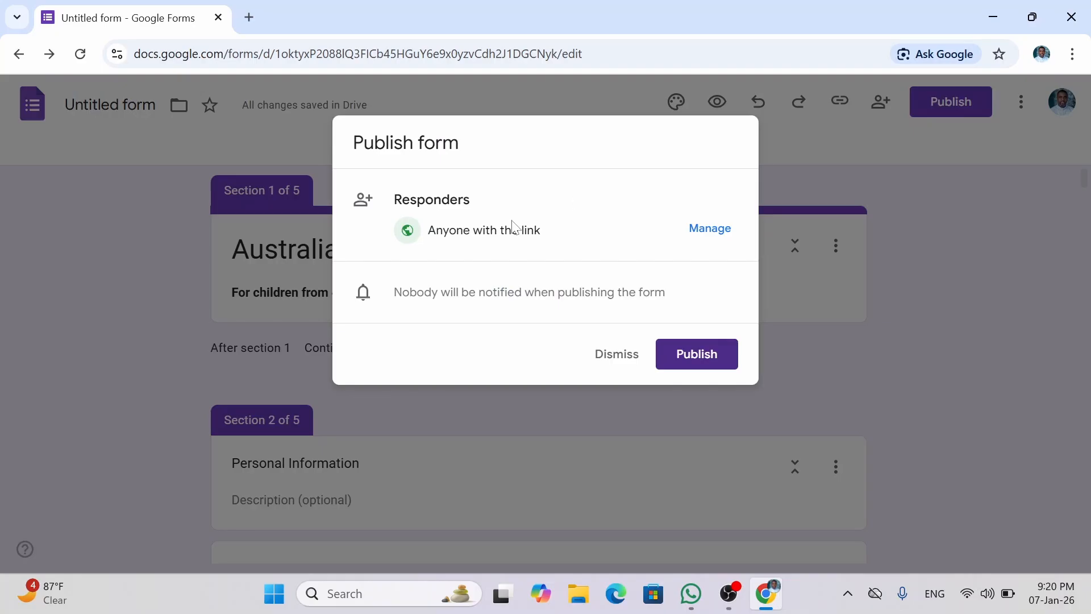
left_click(701, 228)
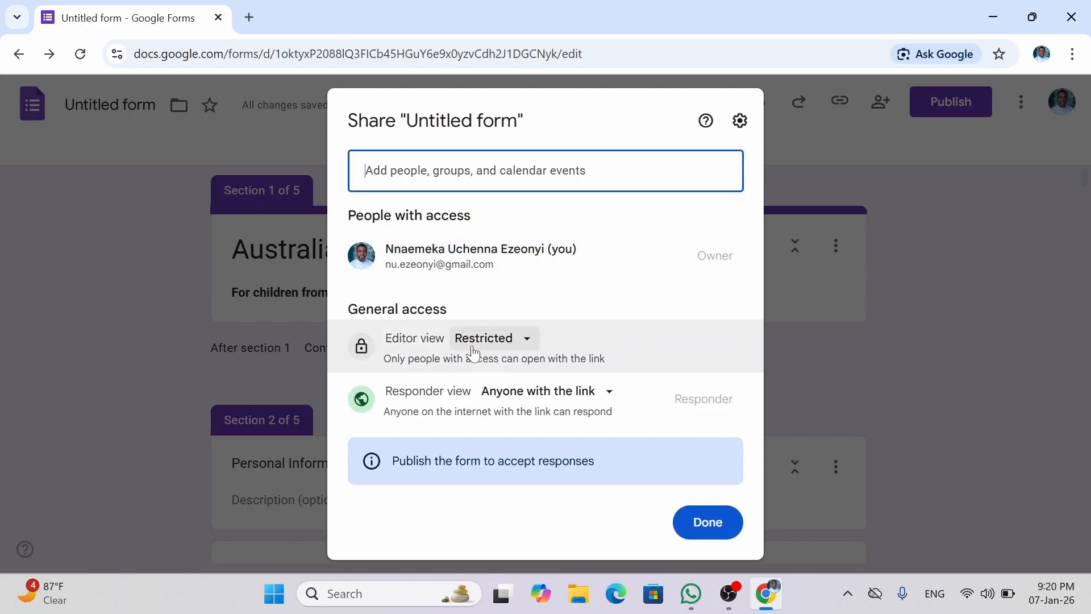
left_click(596, 391)
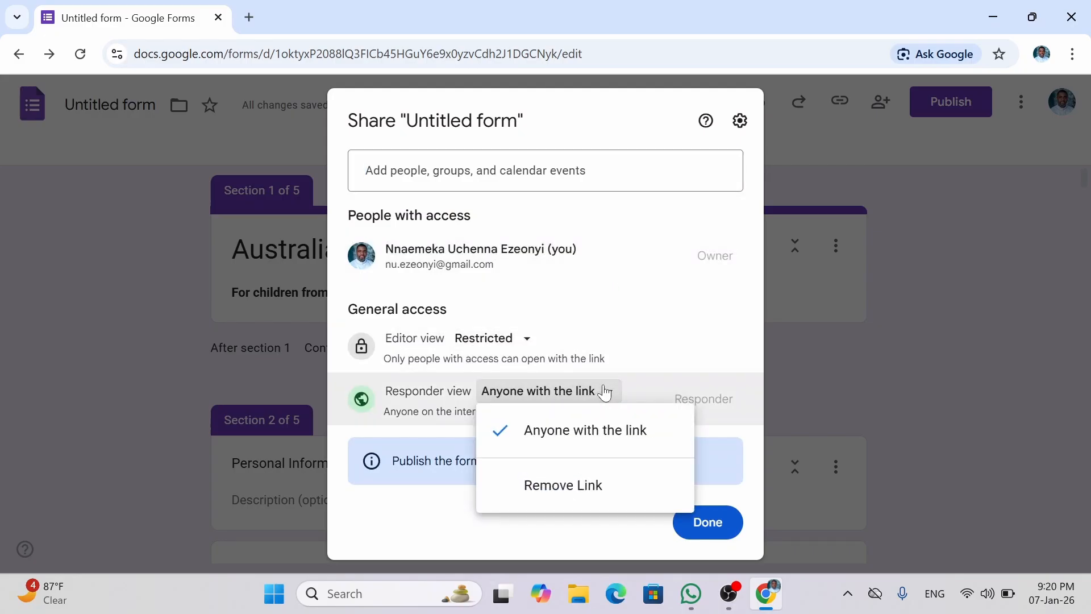
left_click(638, 336)
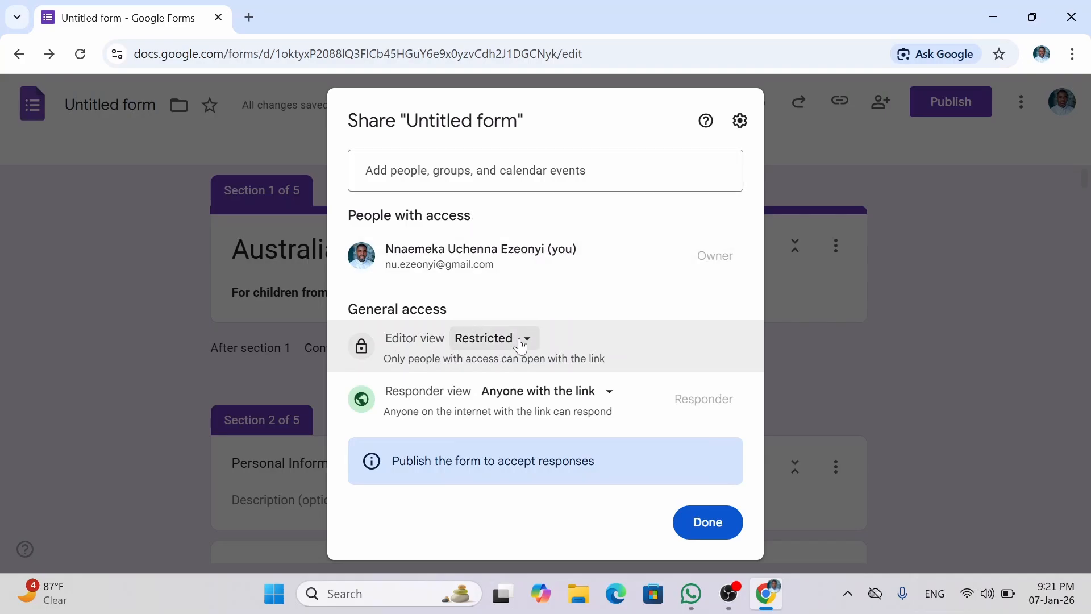
left_click(707, 520)
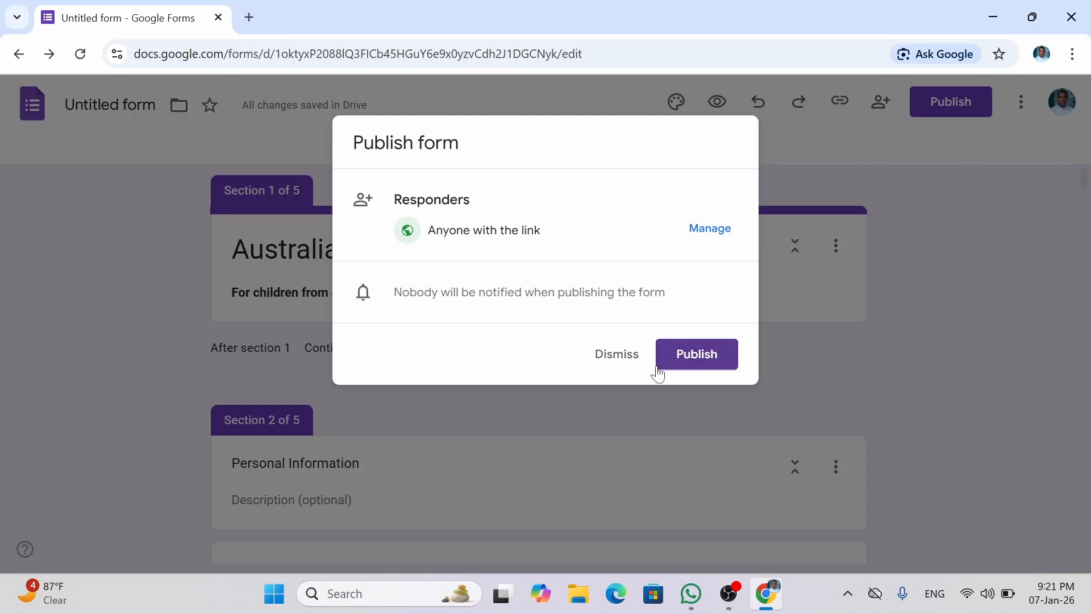
left_click(617, 368)
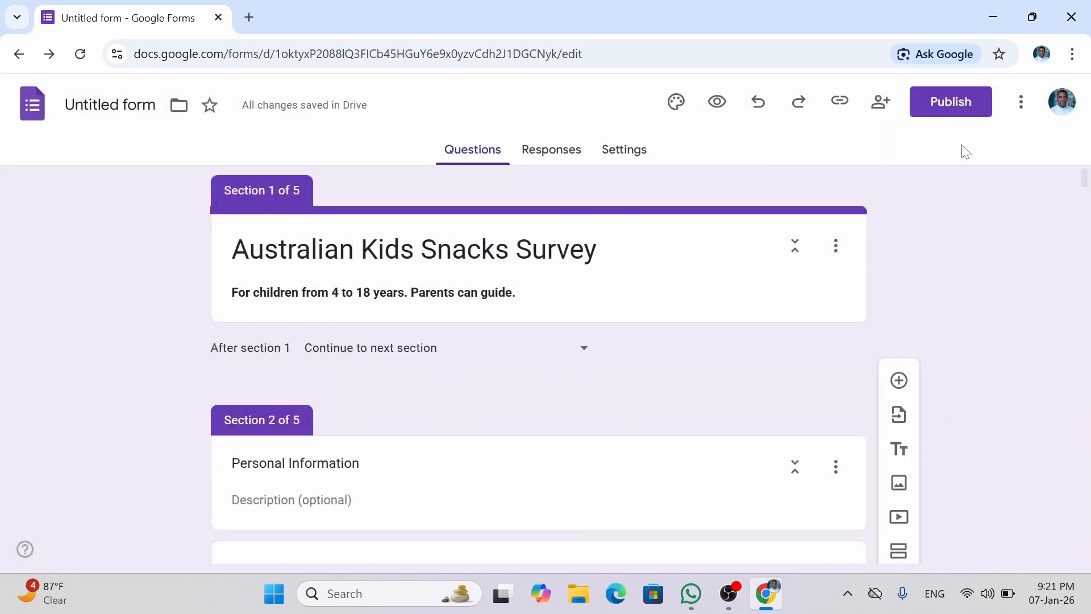
Publish the form for anyone with the link and copy its shortened responder link
left_click(958, 100)
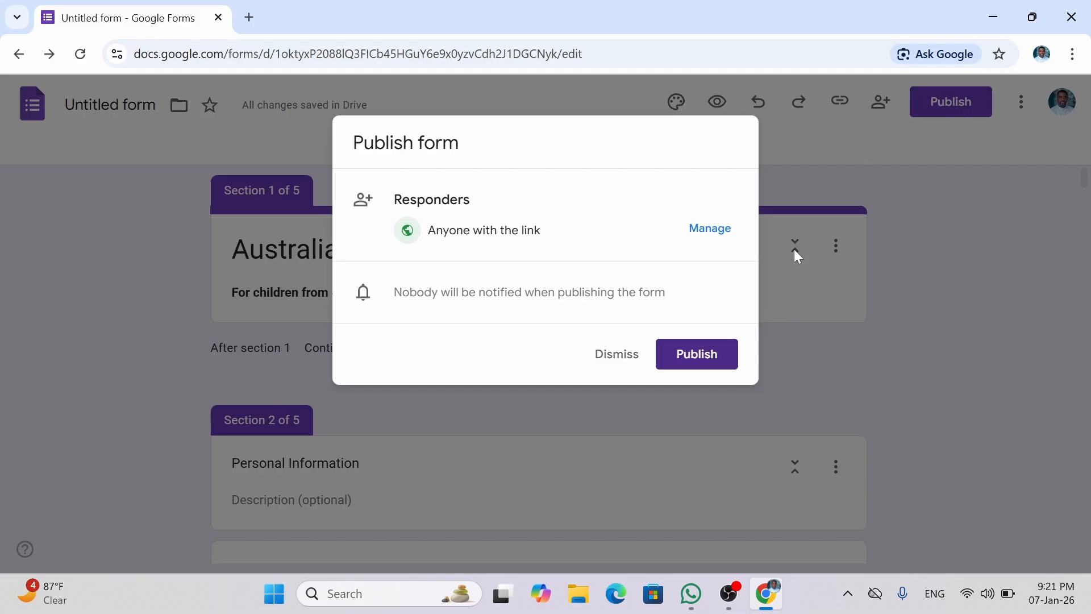
left_click(698, 356)
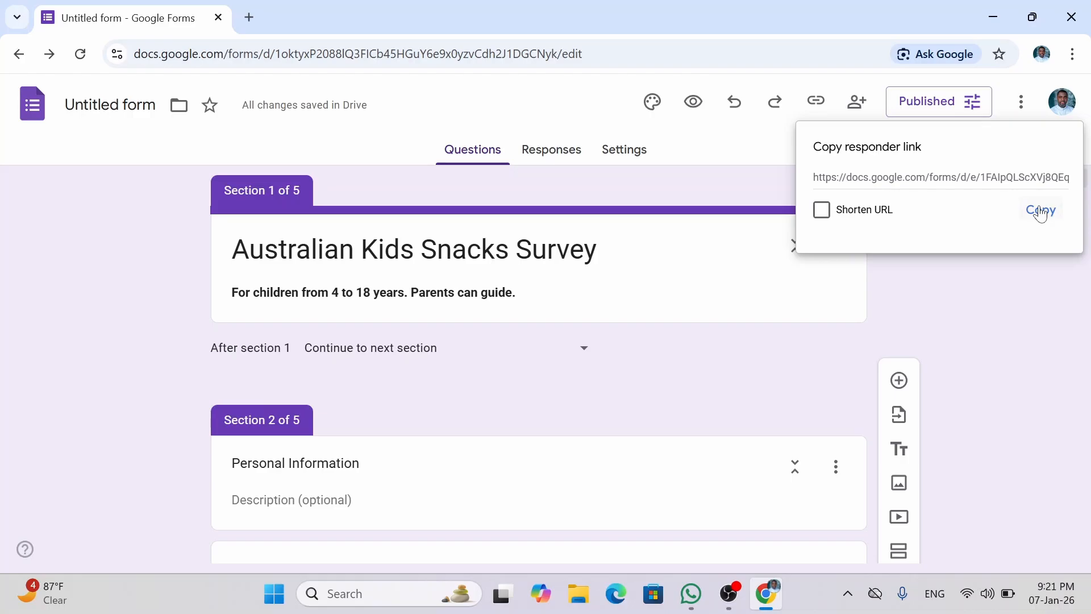
left_click(826, 212)
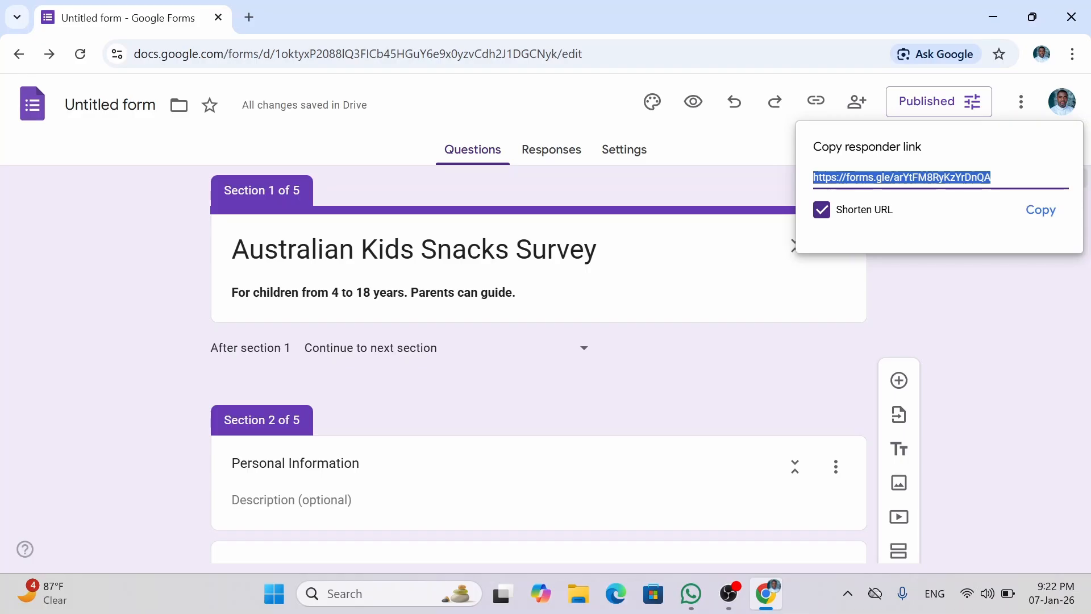
left_click(1047, 218)
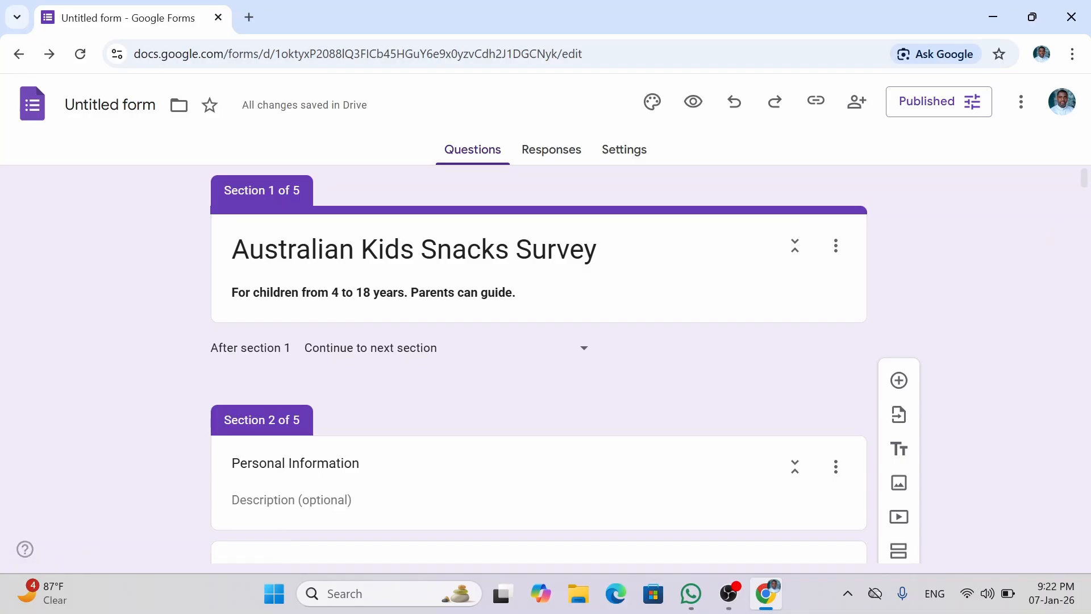
Switch to WhatsApp, search the chats for "Data" and open the Data Analytics - SPECIAL group
left_click(691, 597)
left_click(691, 597)
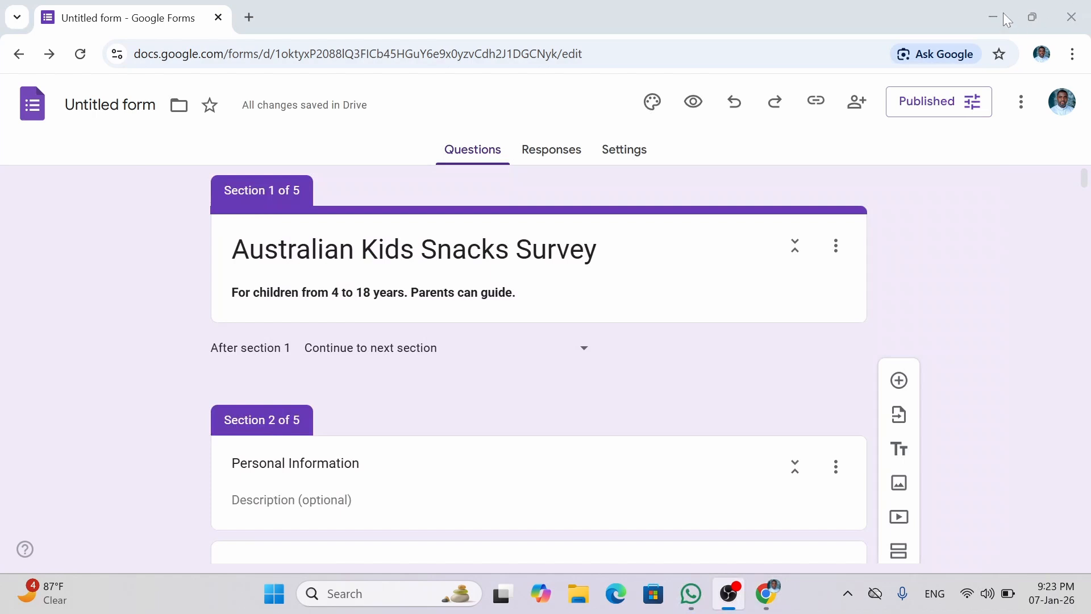
left_click(691, 595)
left_click(357, 177)
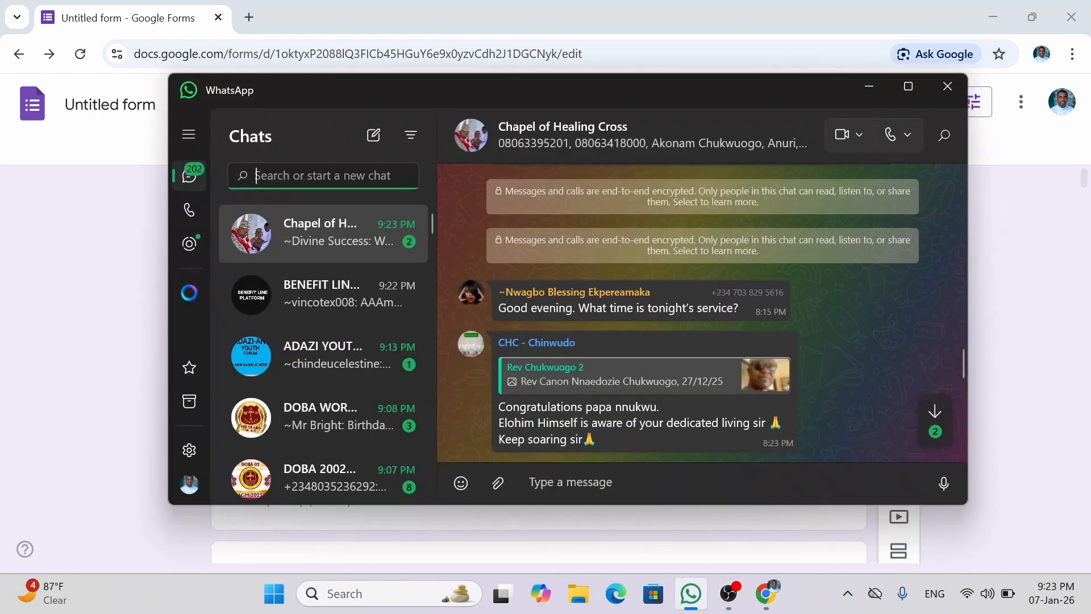
type("Data")
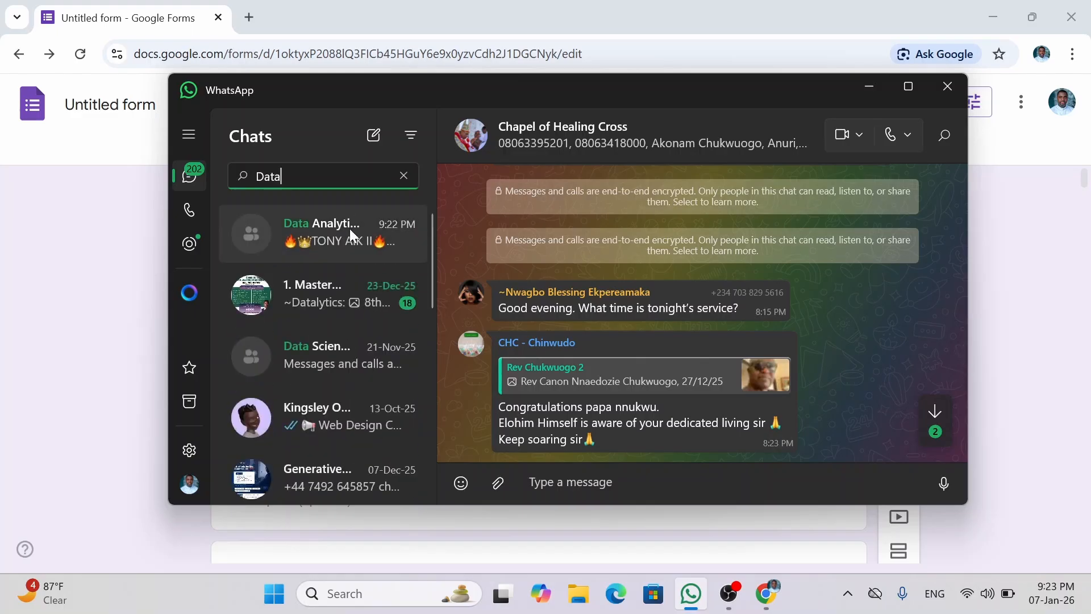
left_click(352, 234)
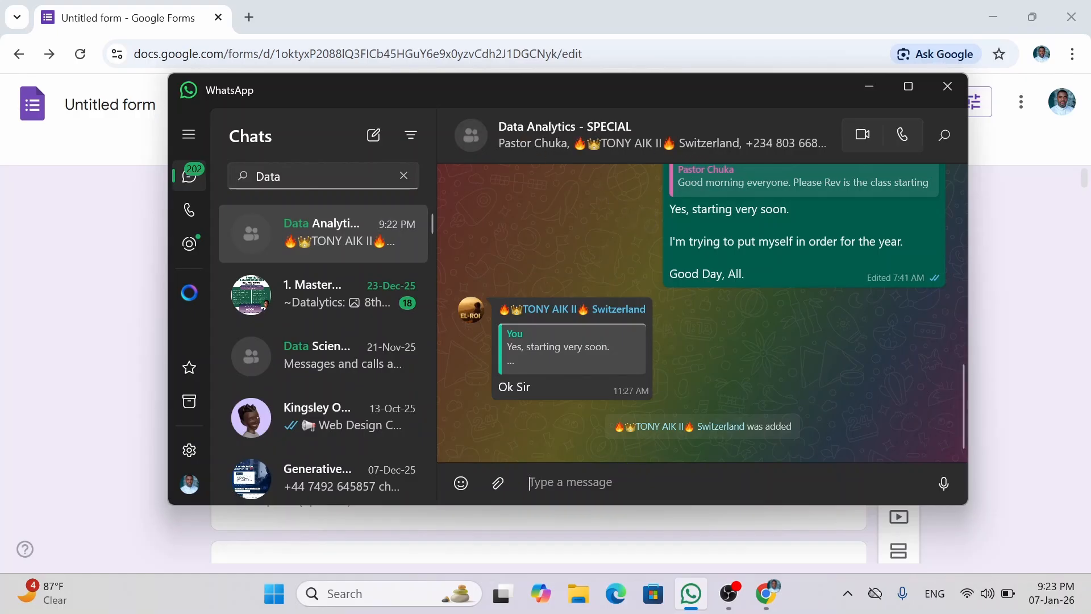
Send the group the copied survey link with the message "Please fill out this form to enable us conduct our analysis. Thanks."
key("ctrl+v")
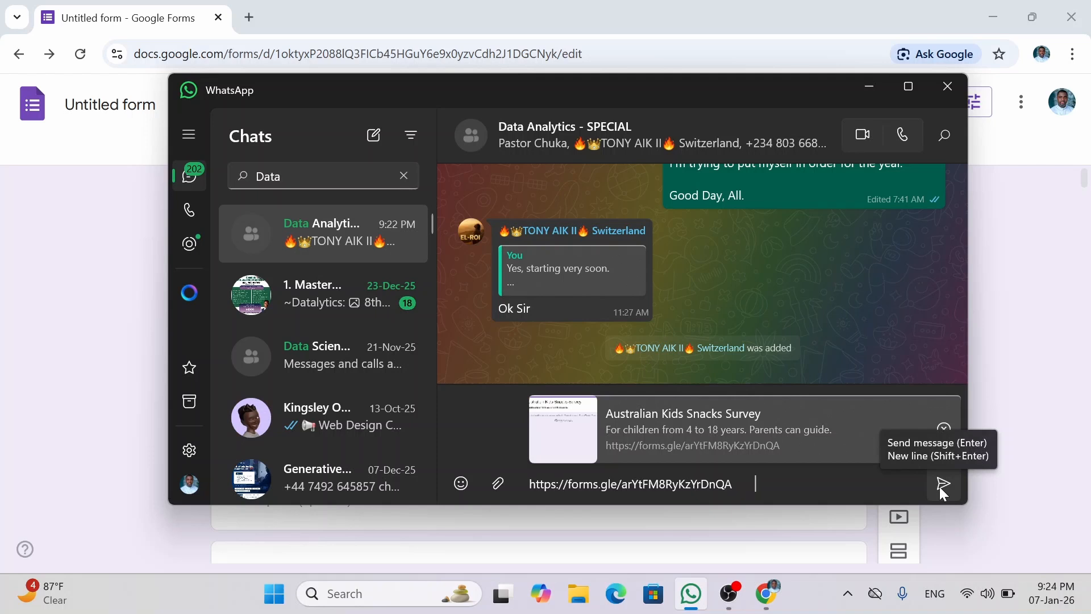
type("Please fill out ")
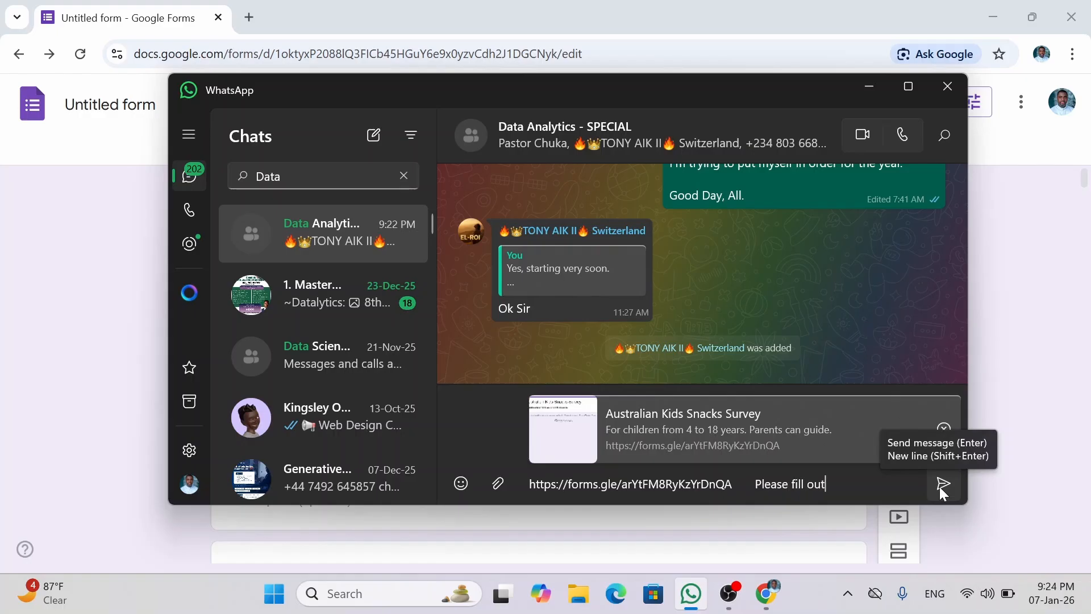
type("tis")
key("BackSpace")
key("BackSpace")
type("his form to enable")
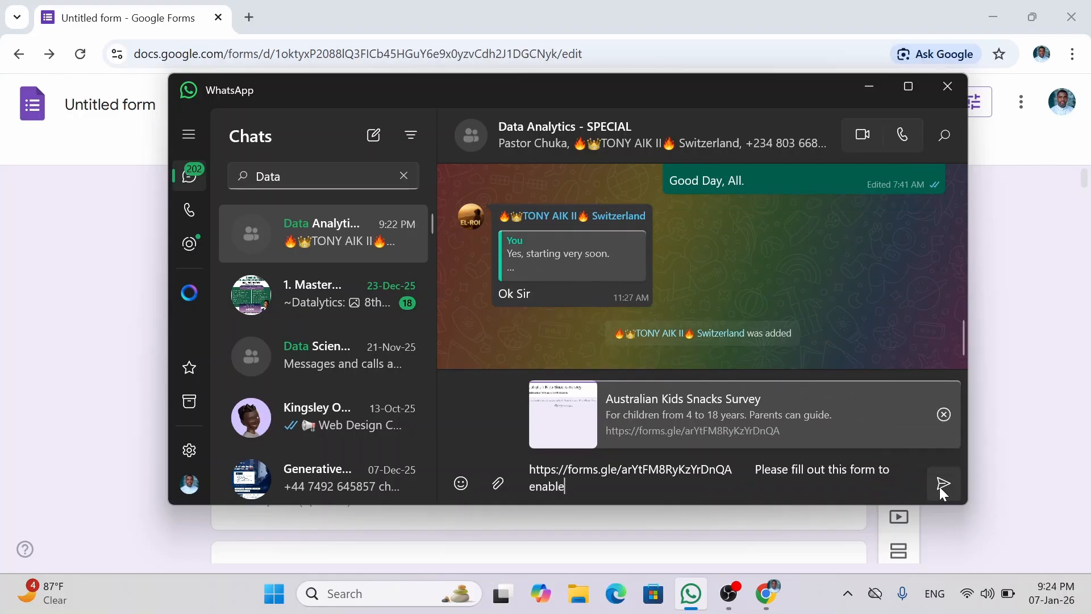
type(" us conduct our")
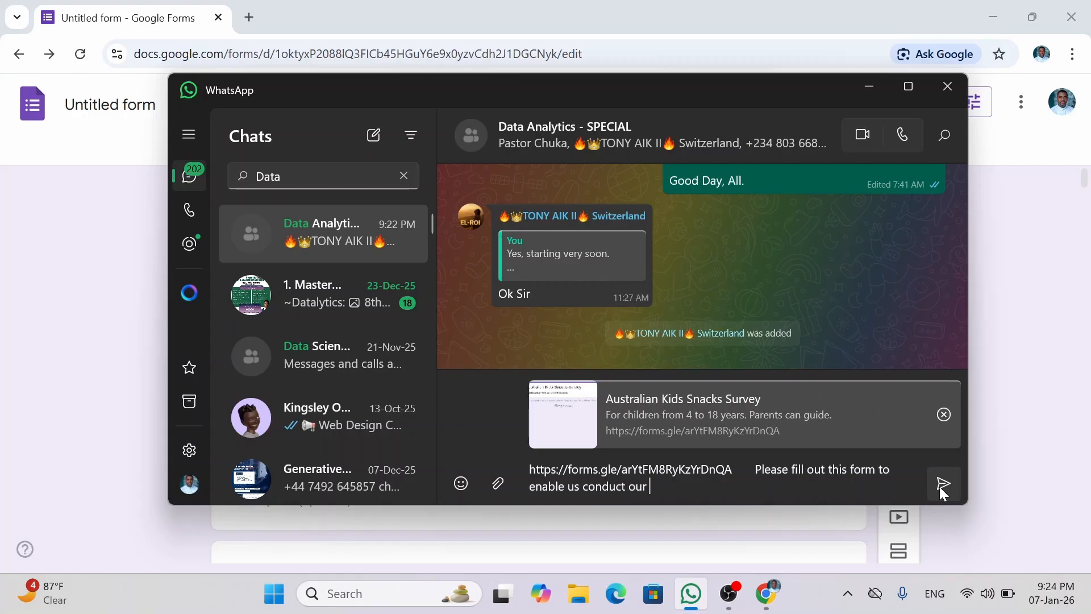
type(" analysis. Y")
key("BackSpace")
type("Thanks.")
left_click(939, 487)
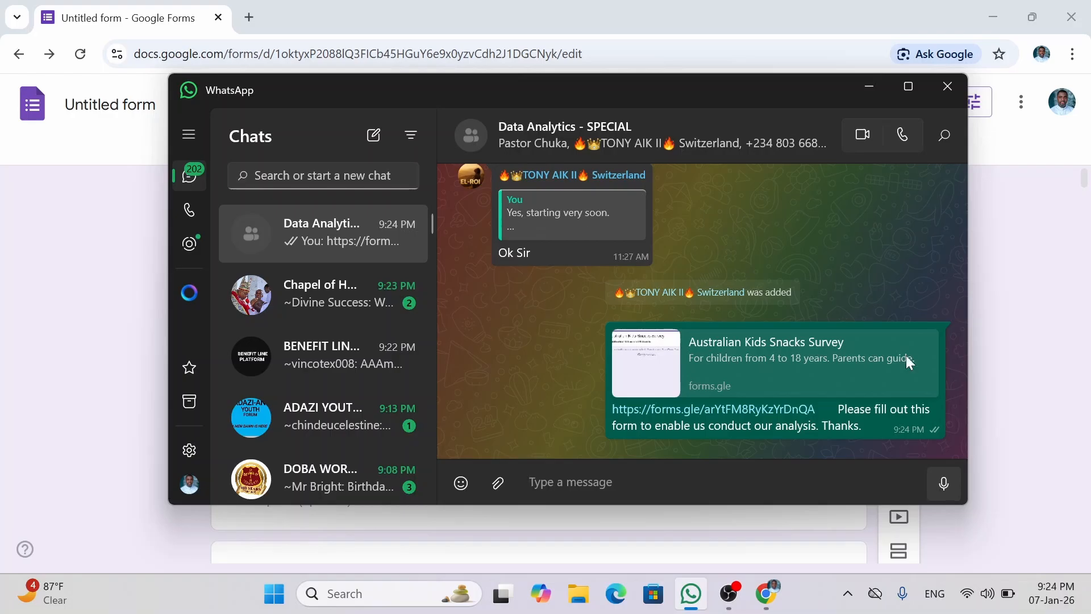
Return to the form editor in the browser and copy the shortened responder link again
left_click(869, 86)
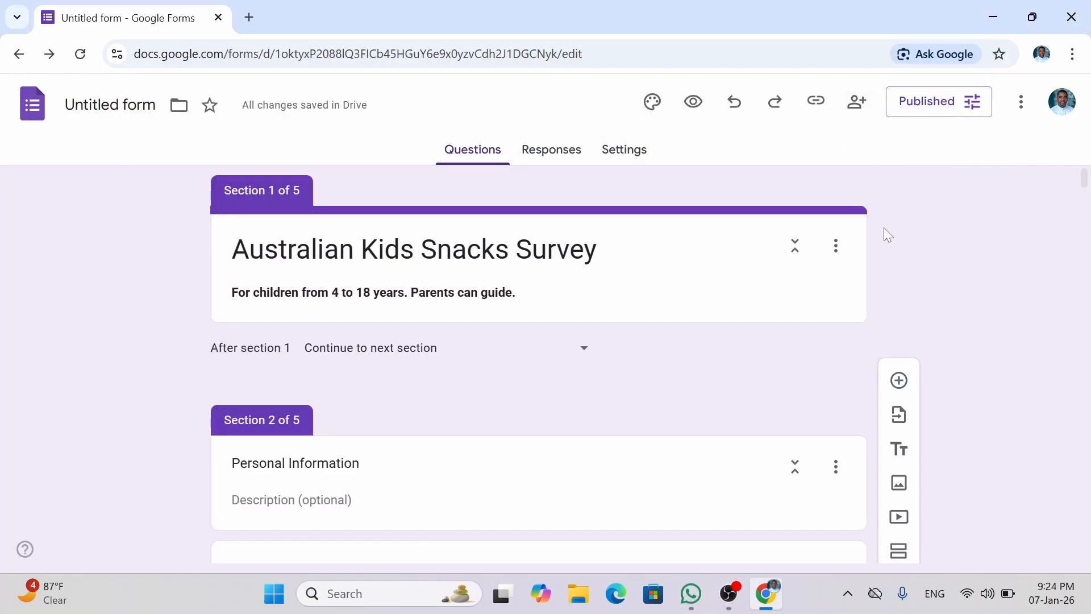
left_click(823, 113)
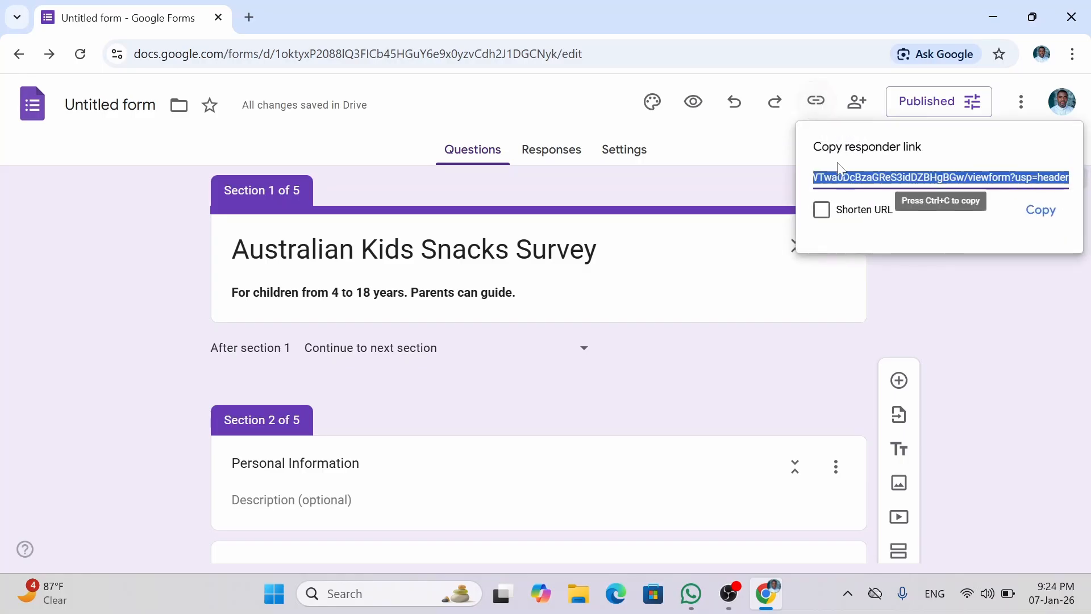
left_click(823, 210)
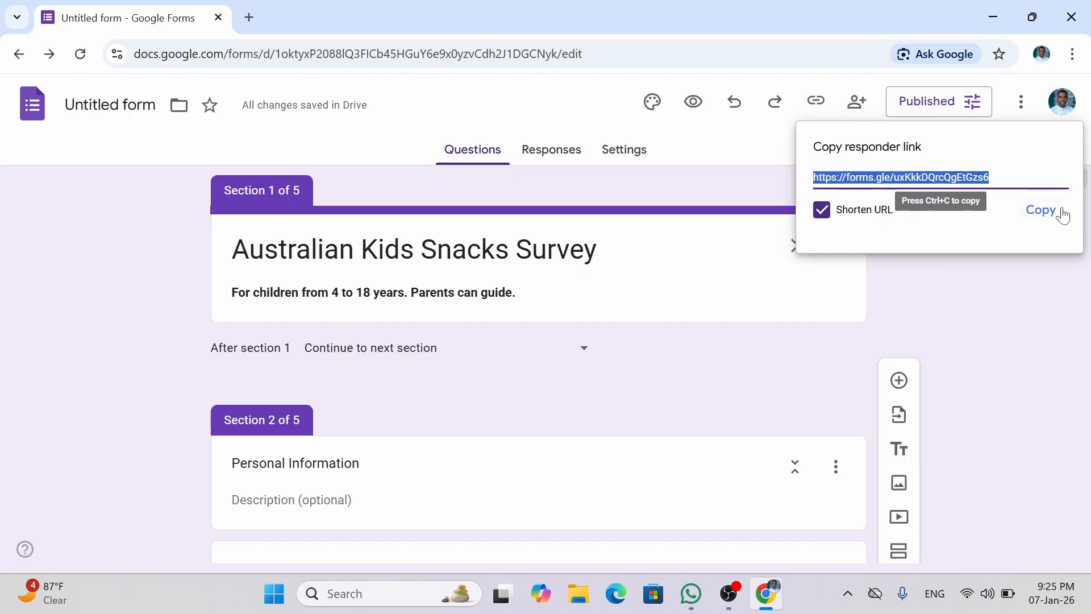
left_click(1041, 210)
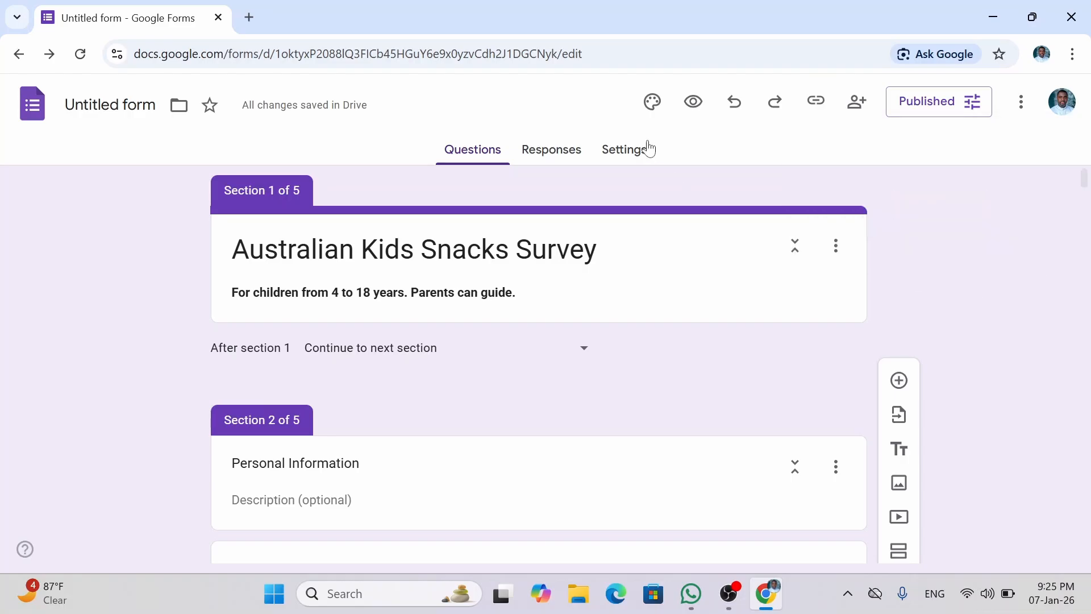
Open the form preview, go to the Personal Information section and enter the respondent's first name
left_click(695, 101)
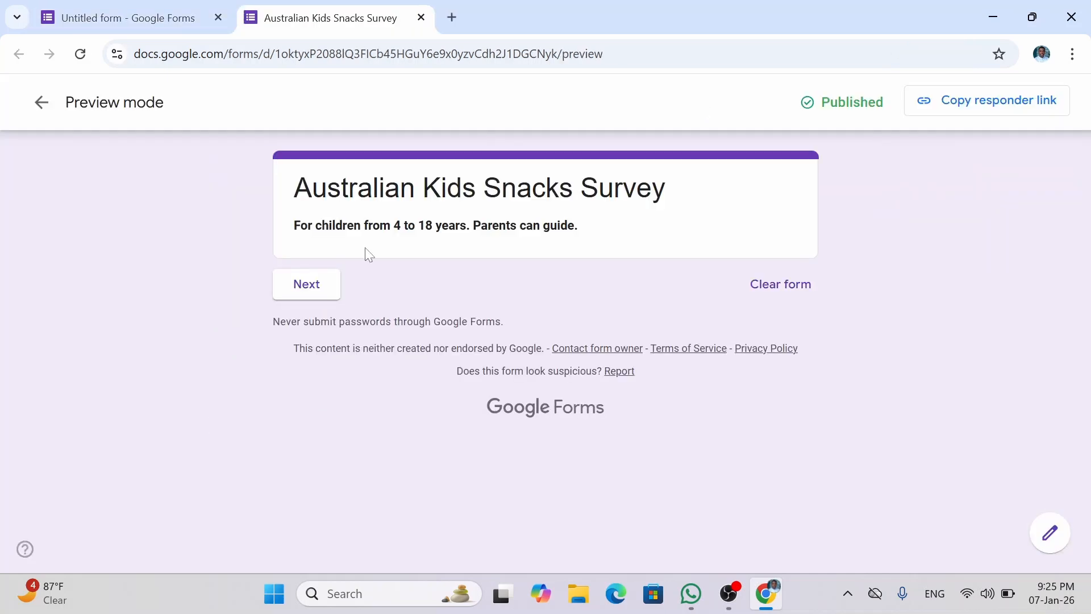
left_click(331, 295)
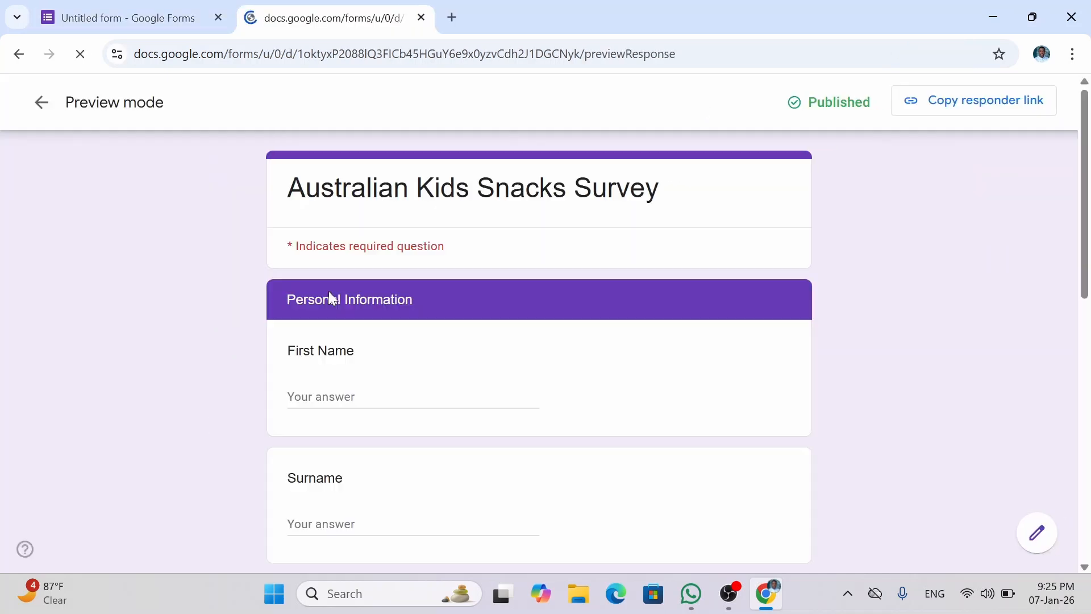
left_click(367, 397)
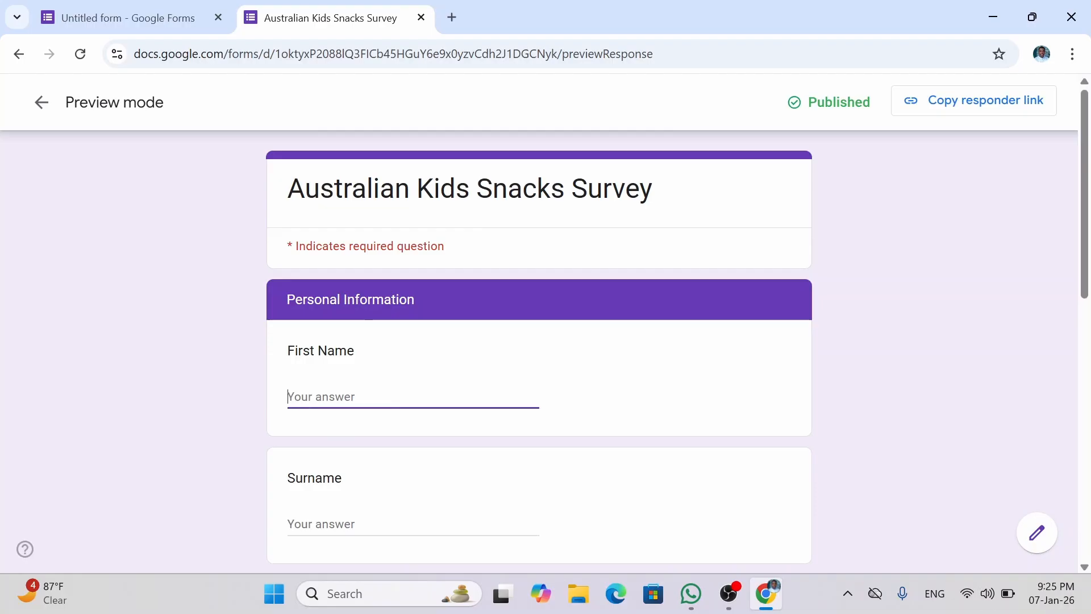
type("Emy")
left_click(227, 474)
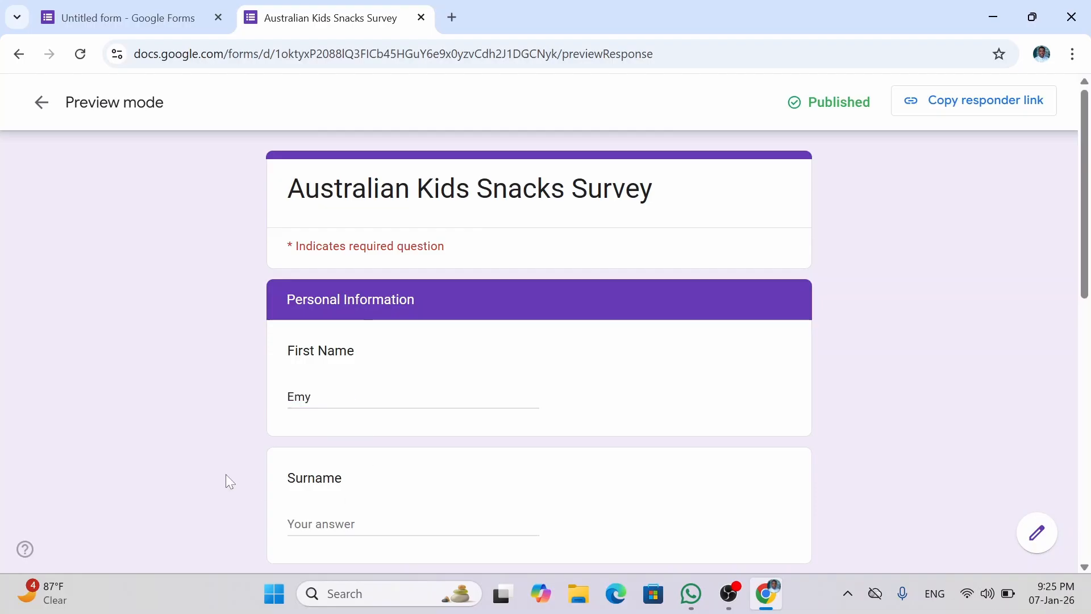
Choose 14 - 18 years as the age bracket and Male as the gender, and continue to the Location section
scroll(226, 474, "down", 5)
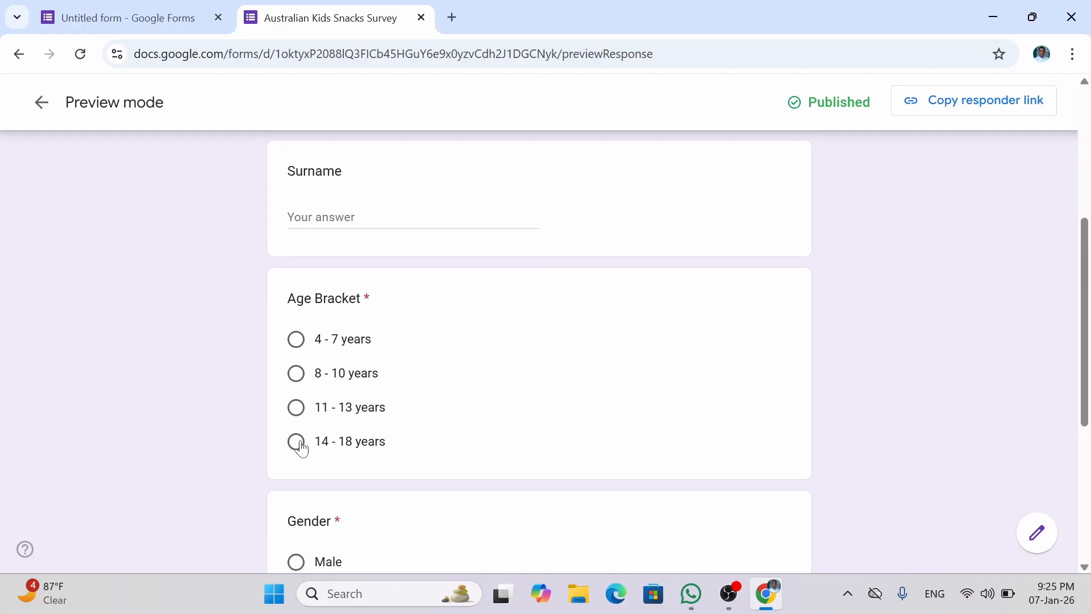
left_click(296, 443)
scroll(196, 451, "down", 3)
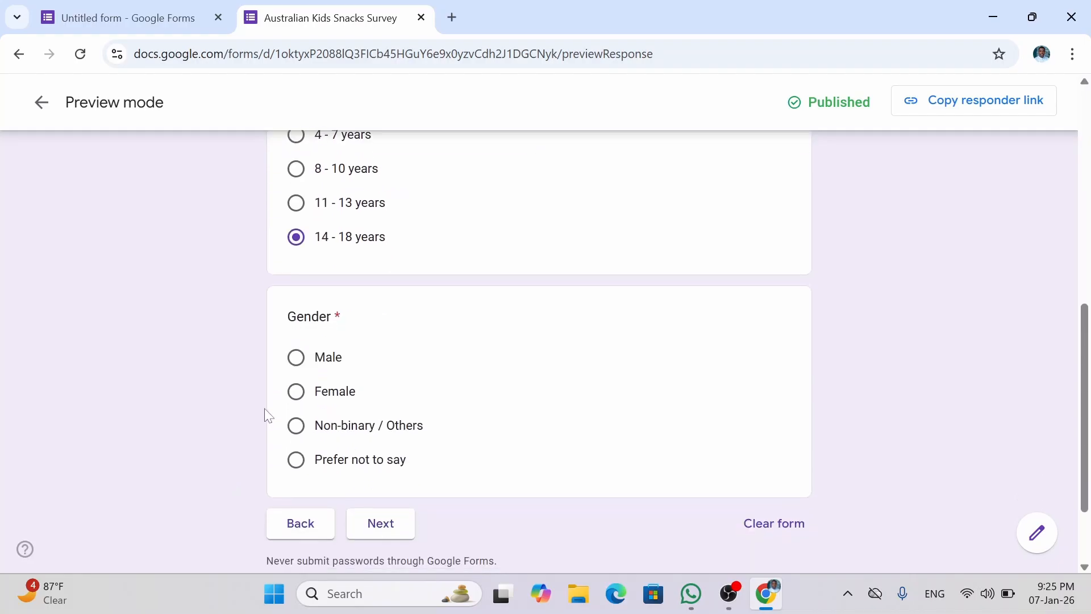
left_click(297, 359)
left_click(378, 537)
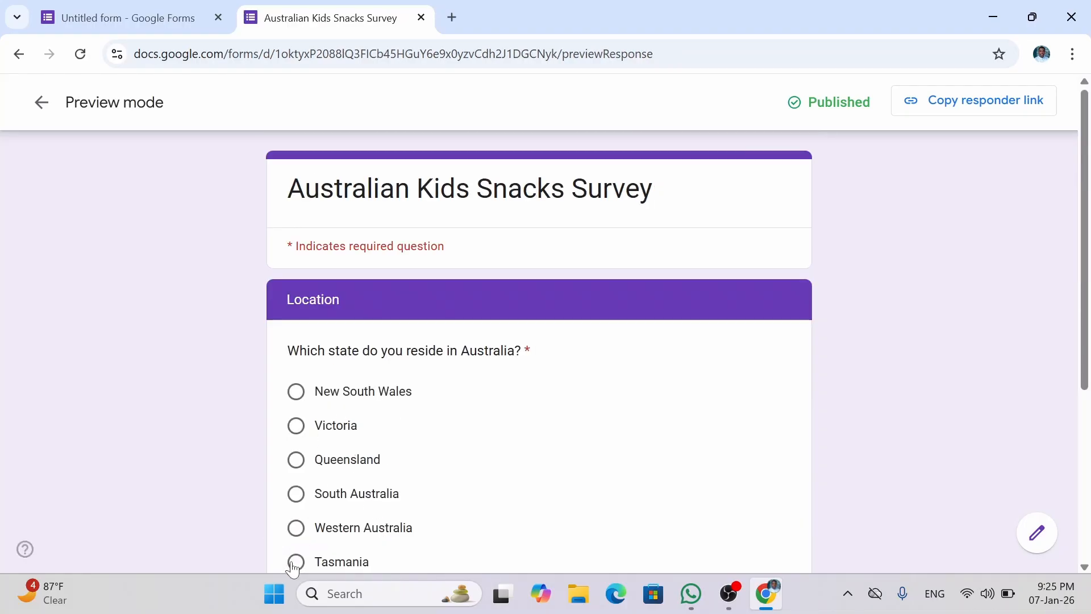
scroll(224, 495, "down", 1)
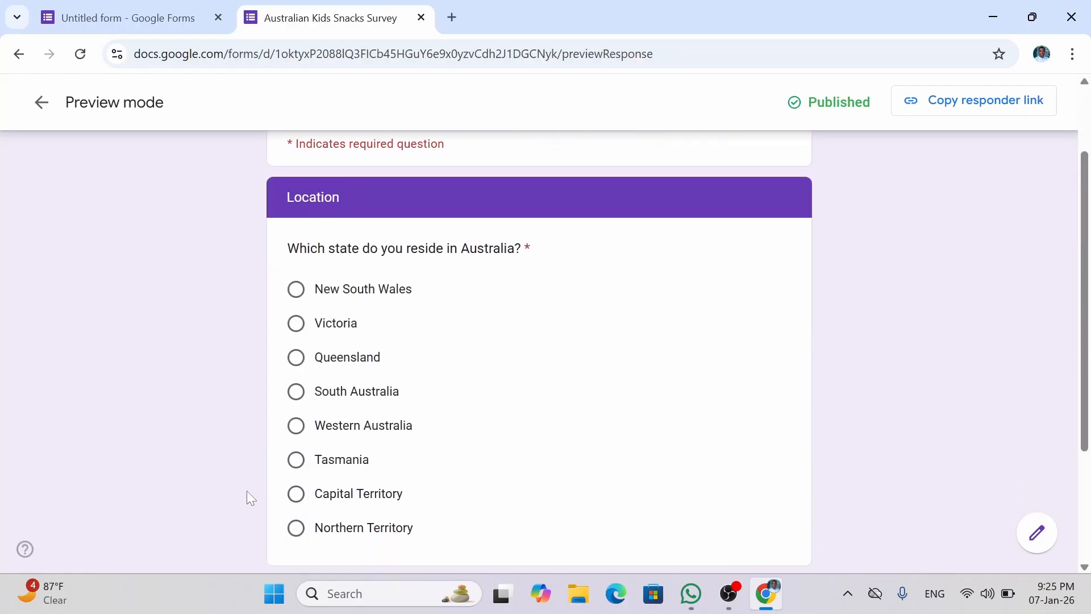
Answer Capital Territory for the state and Australian for the cultural background, continuing to the Preferred Snack section
left_click(296, 493)
scroll(236, 463, "down", 3)
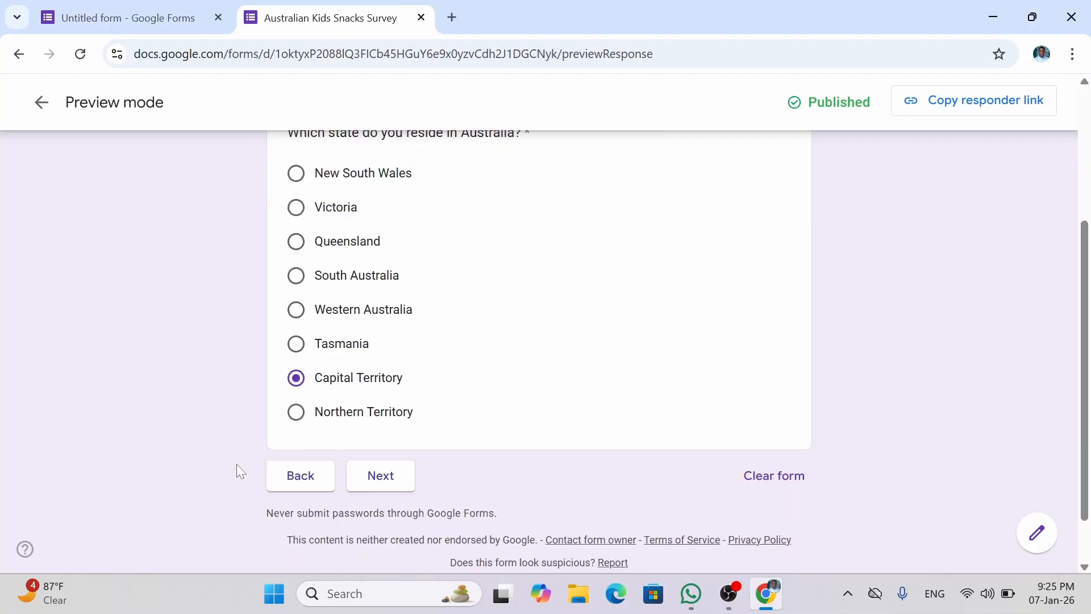
left_click(393, 417)
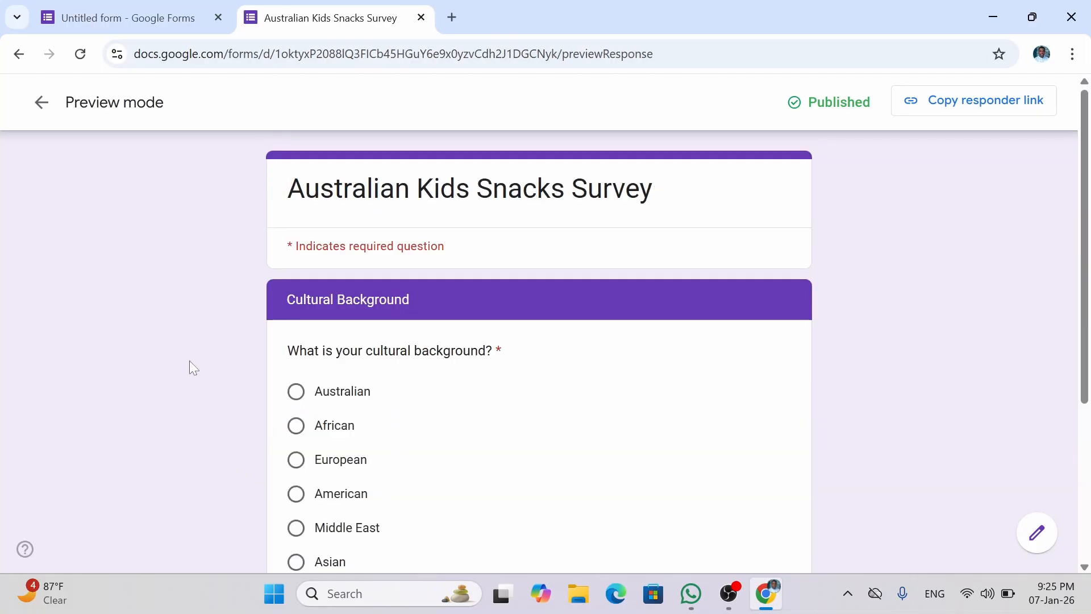
scroll(189, 361, "down", 3)
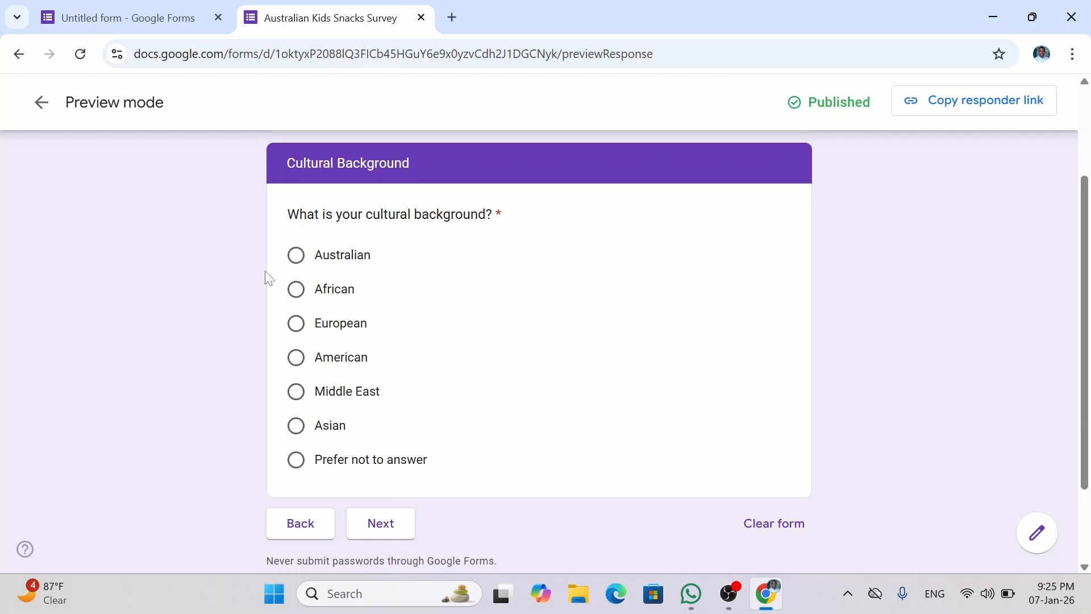
left_click(297, 255)
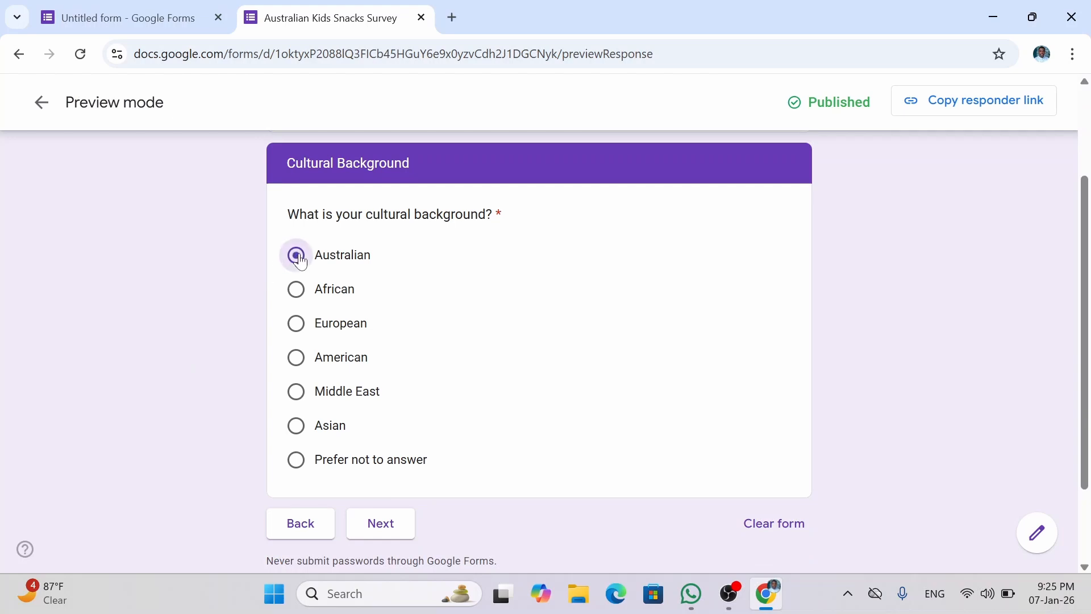
left_click(369, 524)
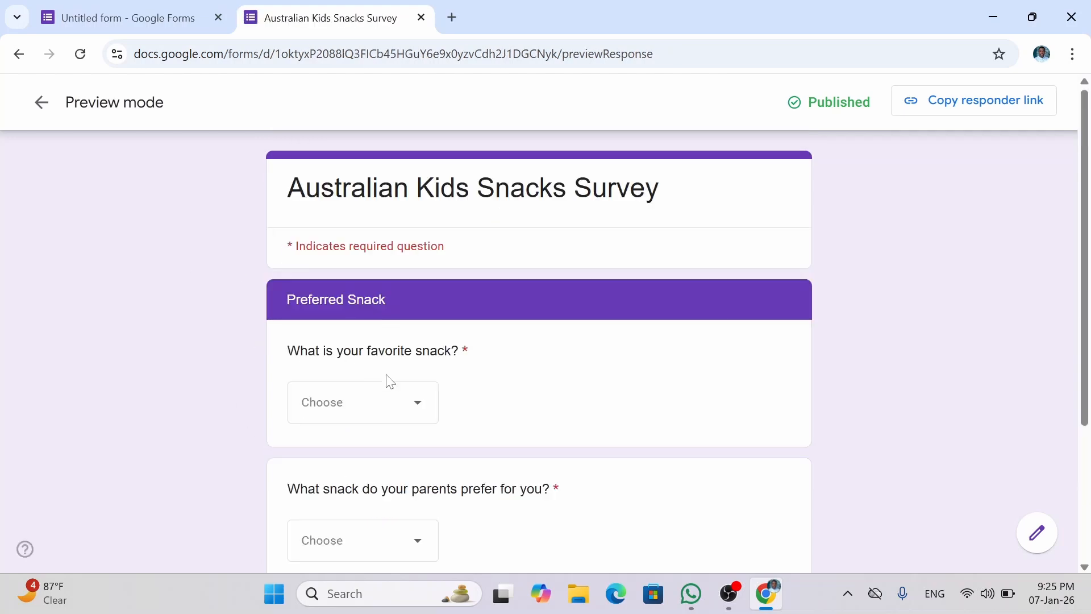
Choose TimTams as the favorite snack and Chips as the snack the parents prefer
left_click(425, 414)
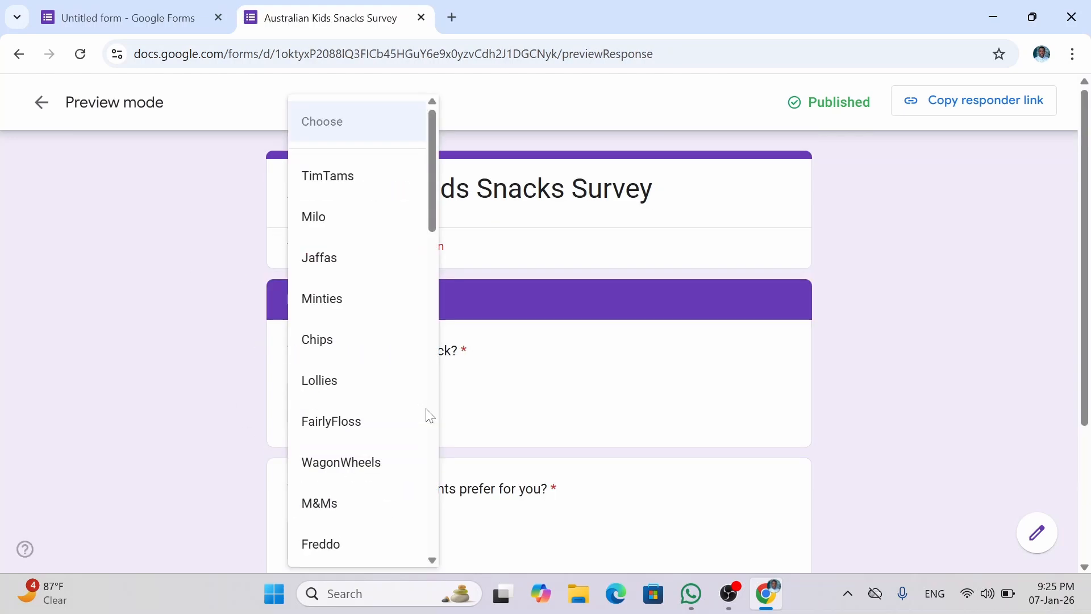
left_click(344, 178)
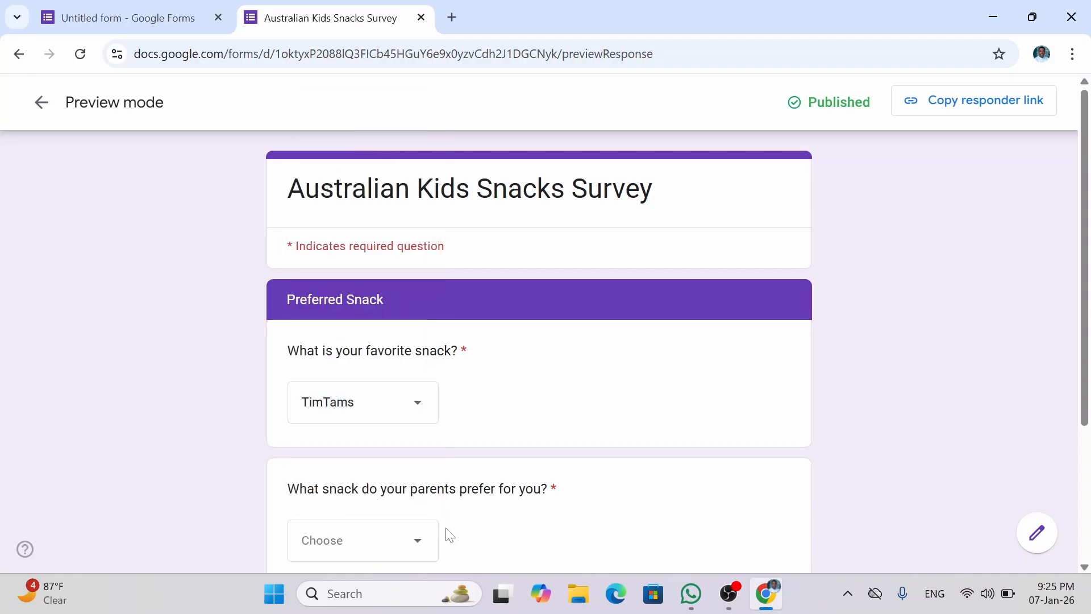
left_click(419, 545)
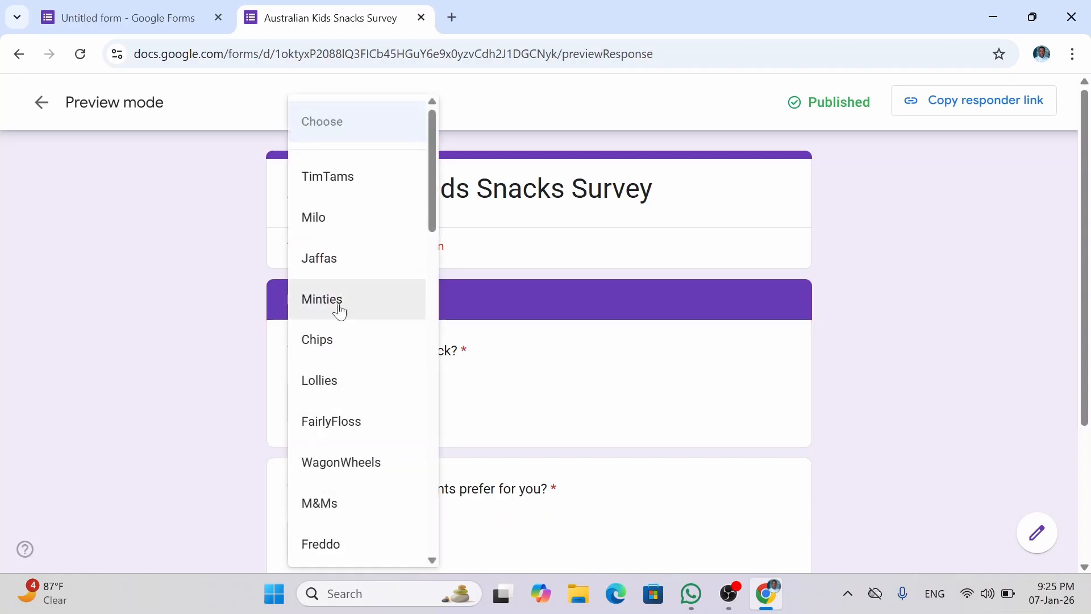
left_click(336, 341)
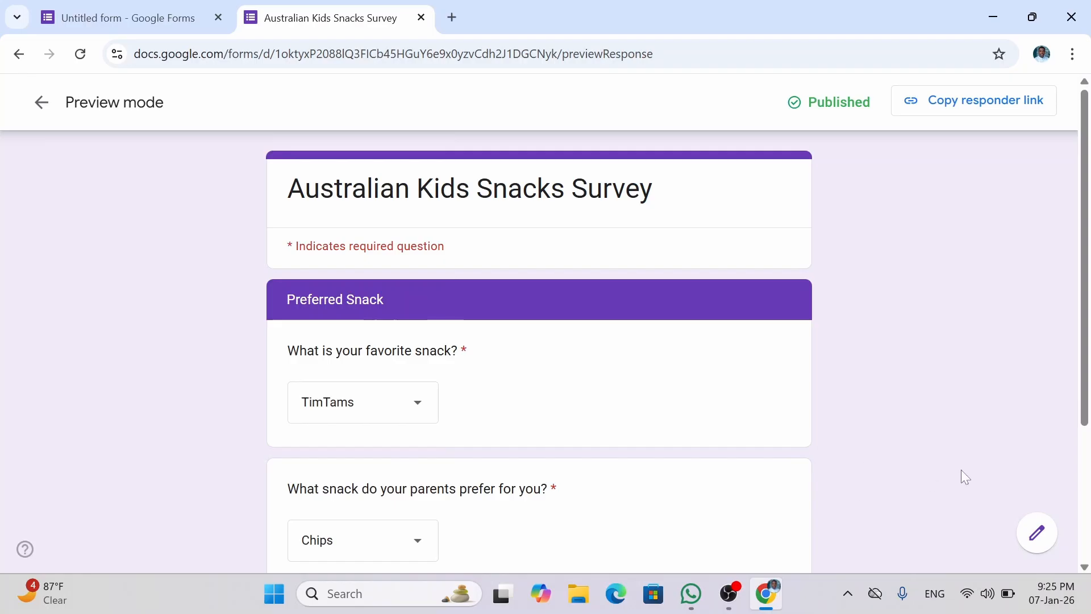
scroll(960, 470, "down", 3)
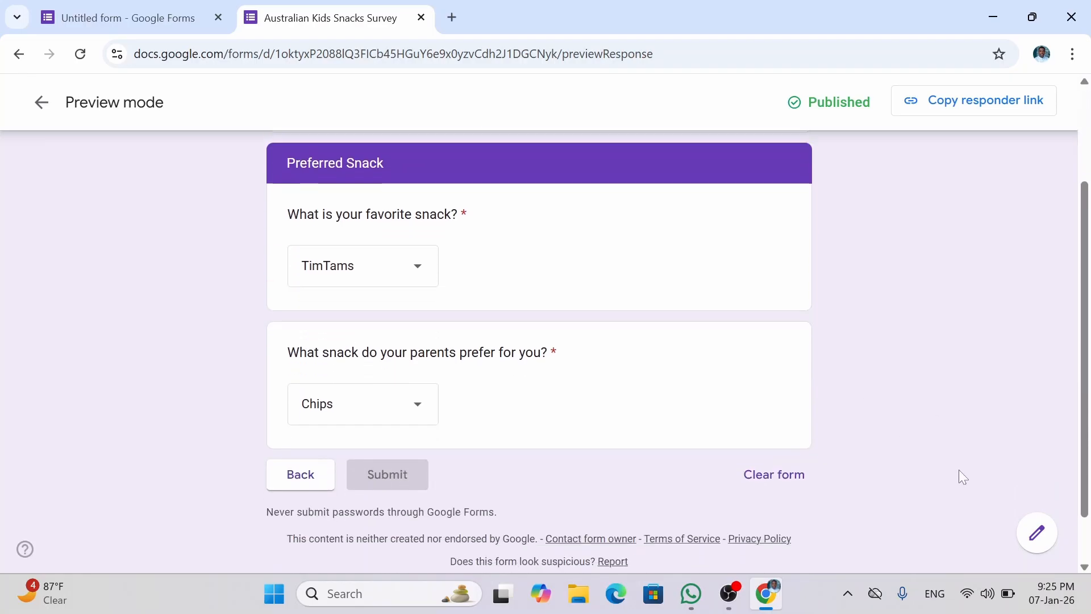
scroll(960, 471, "up", 3)
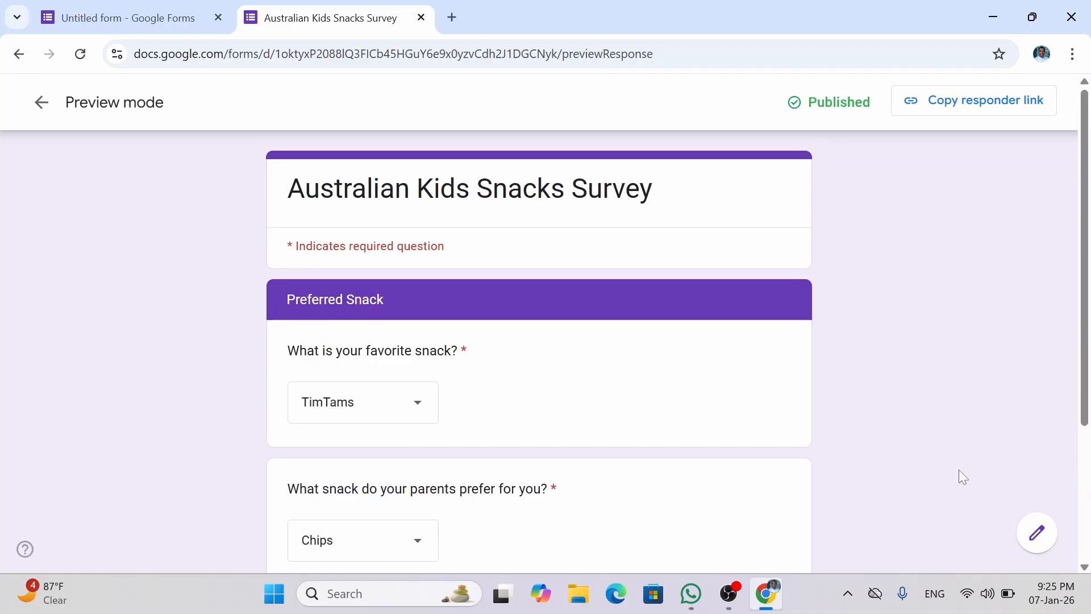
Close the form preview and check the survey's collected responses in the form editor
left_click(421, 18)
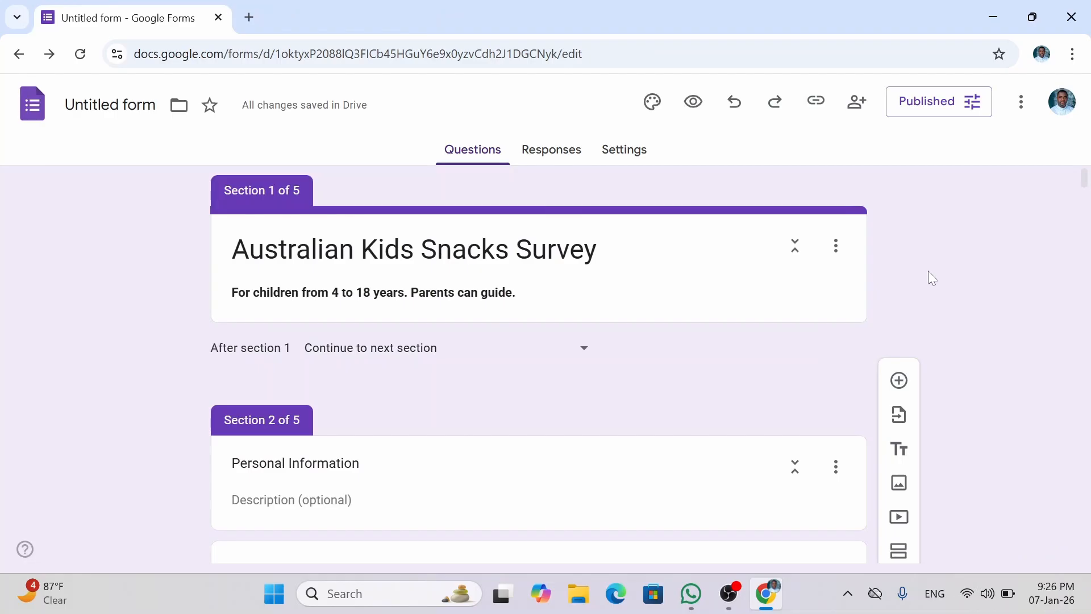
scroll(929, 270, "down", 4)
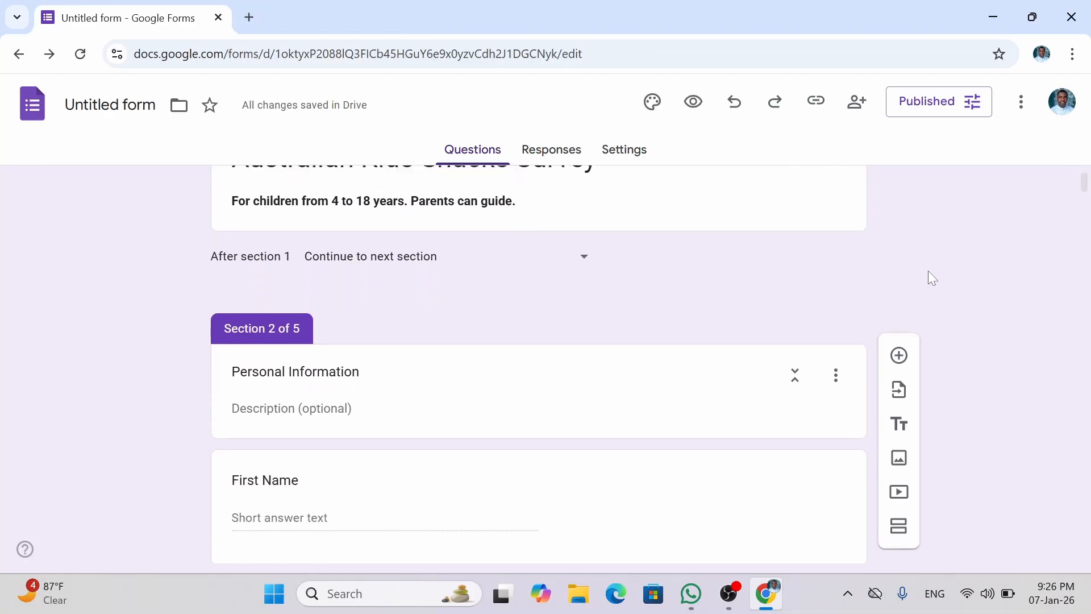
scroll(929, 270, "up", 4)
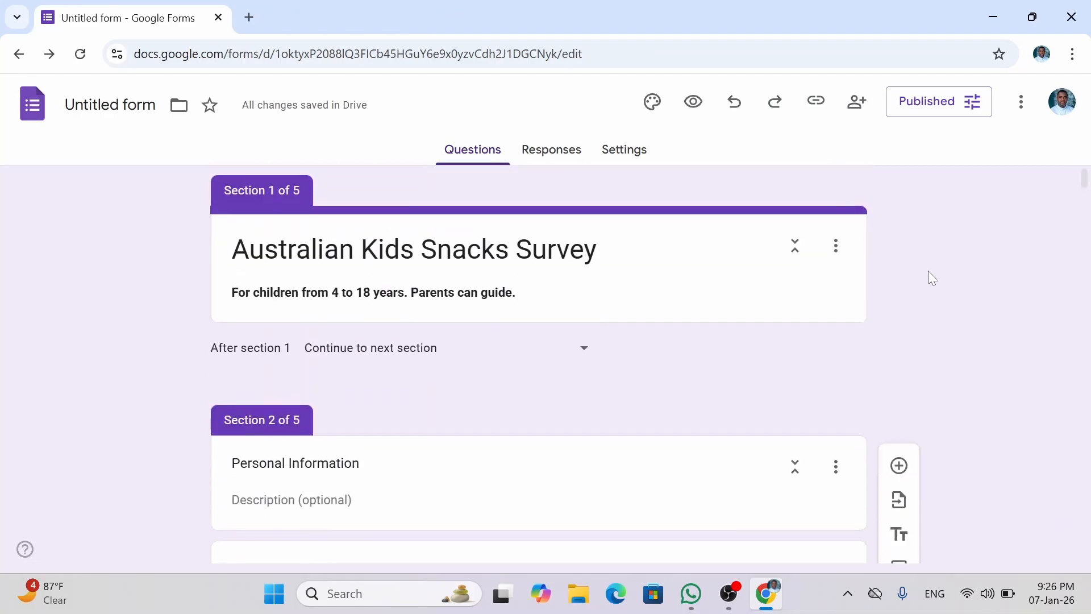
left_click(570, 164)
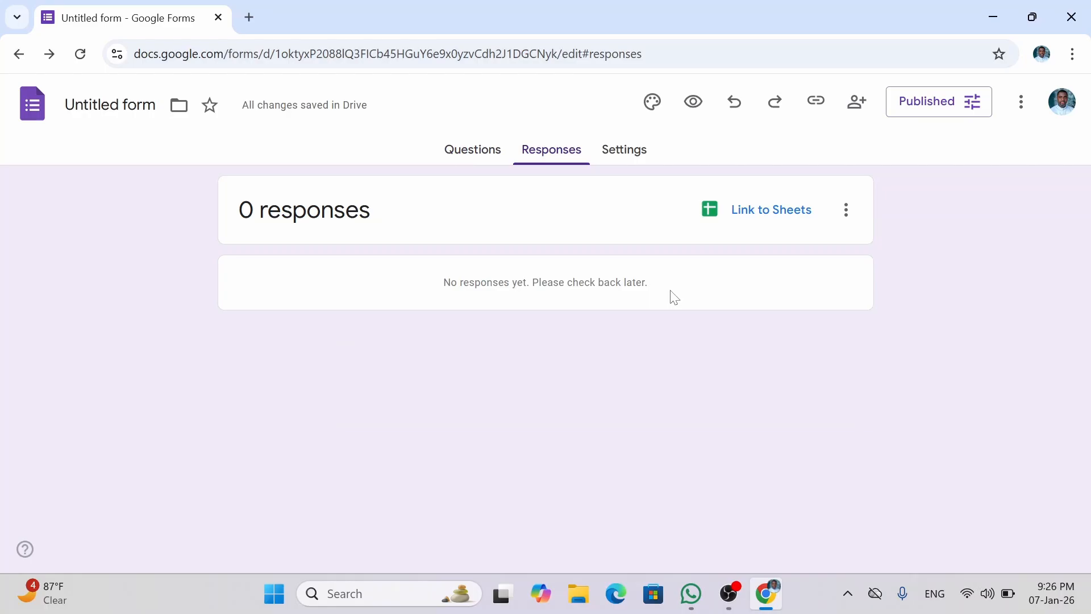
left_click(487, 159)
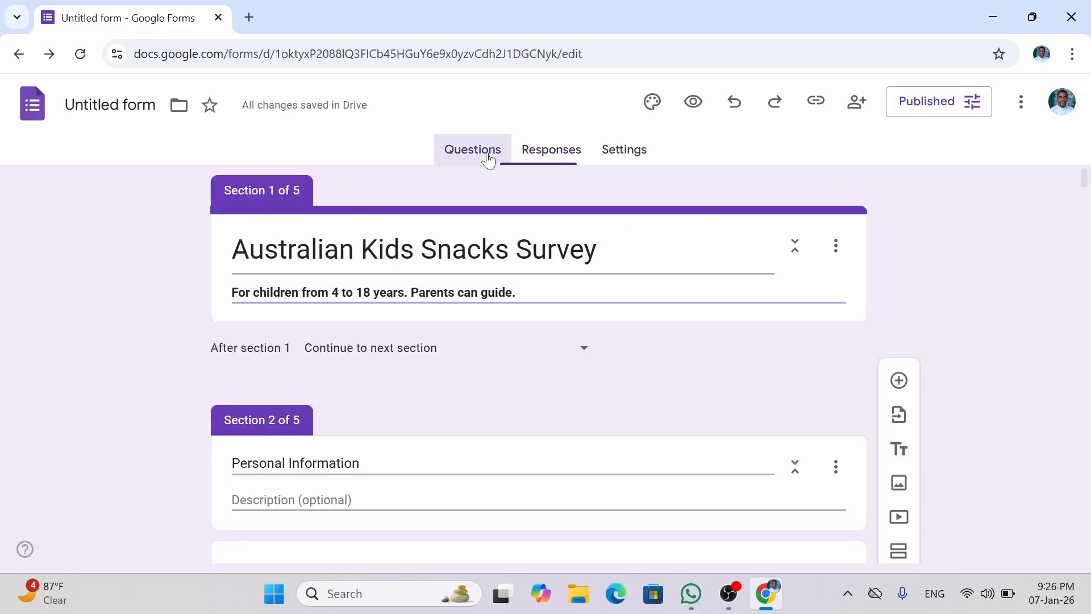
left_click(555, 159)
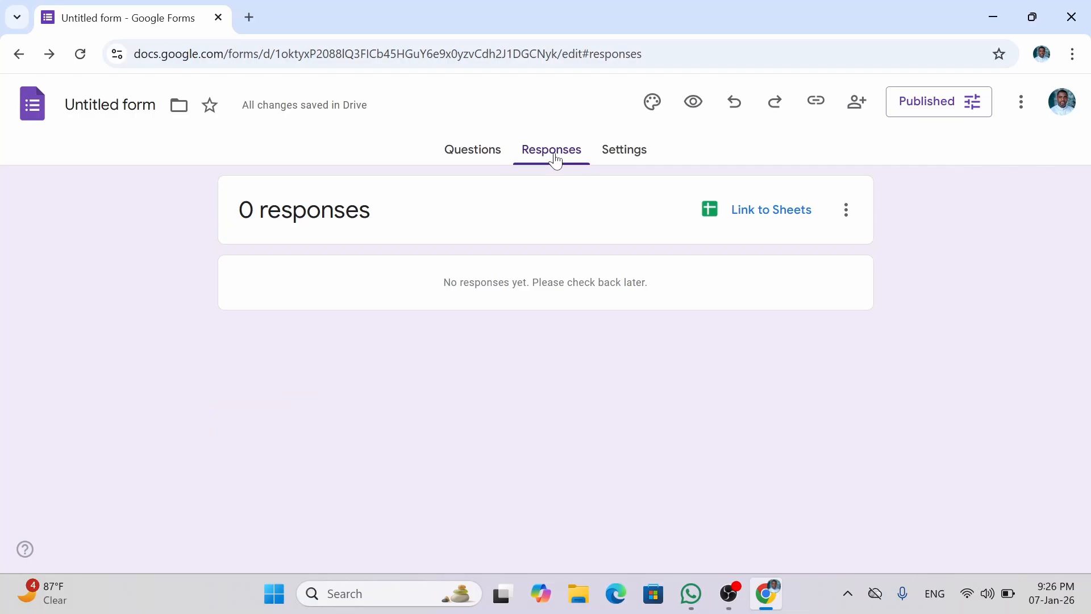
left_click_drag(229, 210, 331, 249)
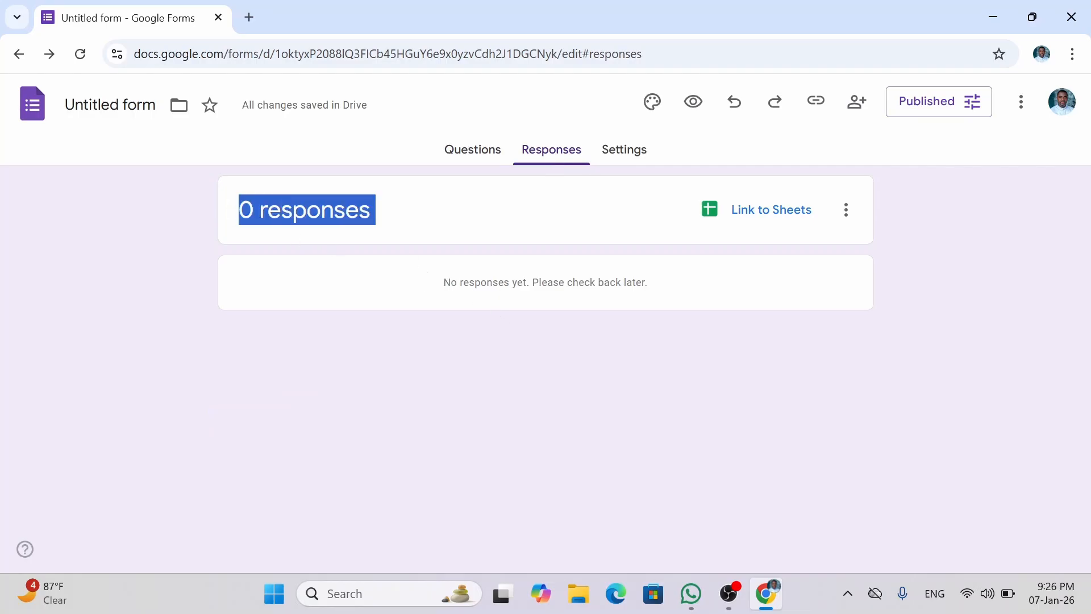
Look through the form's settings and responses, and return to its questions
left_click(619, 155)
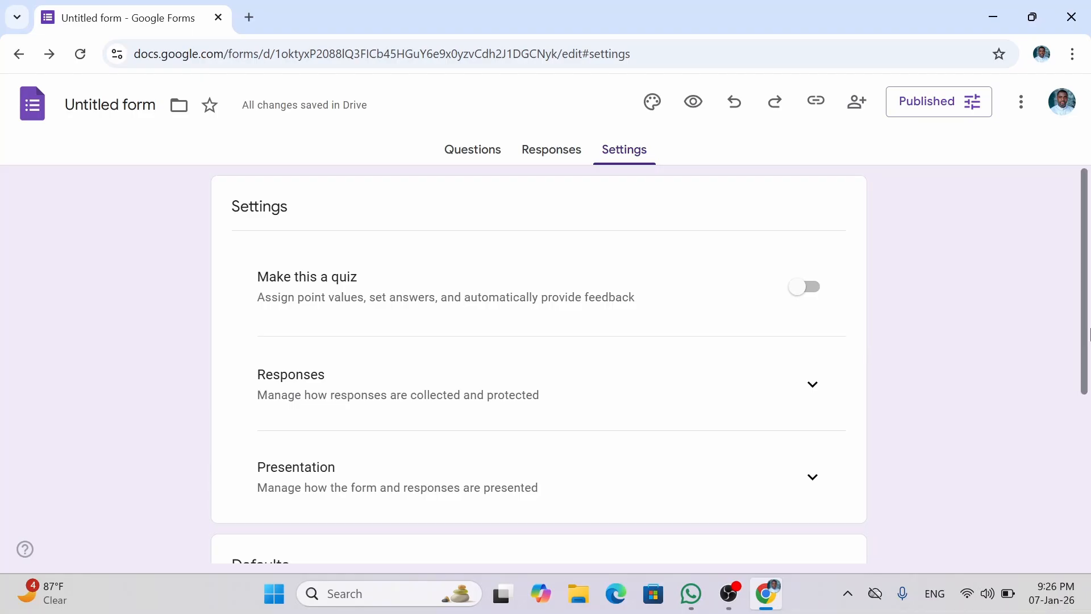
left_click_drag(1087, 310, 1079, 343)
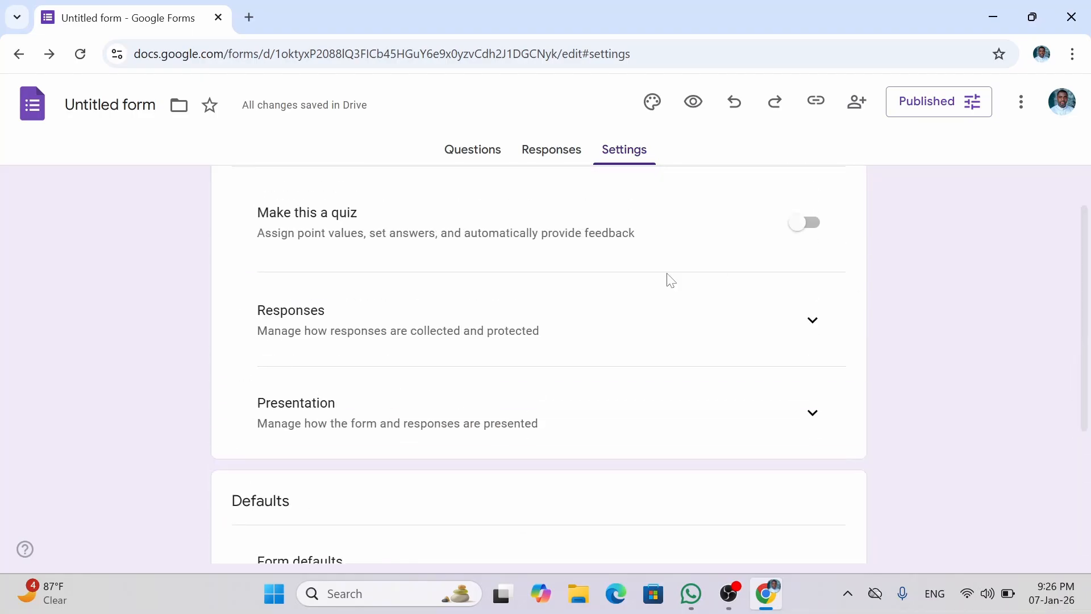
left_click(464, 159)
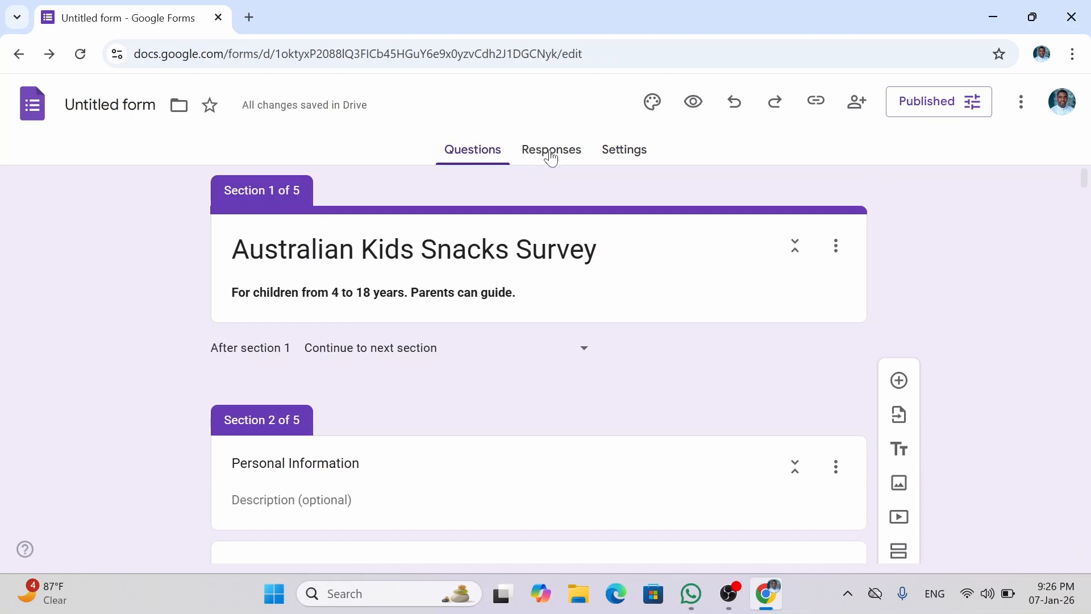
left_click(549, 157)
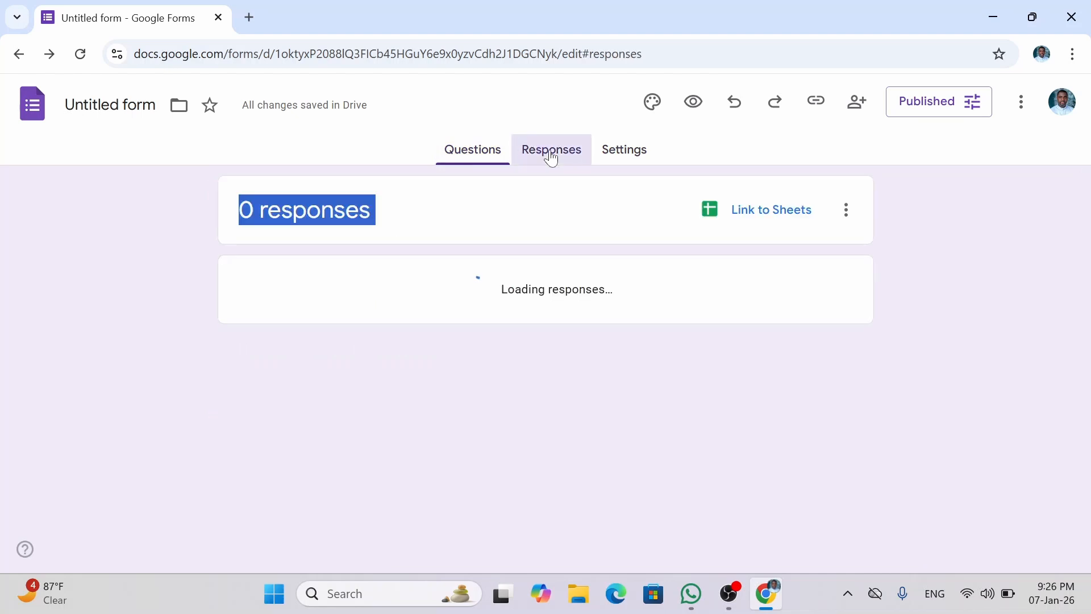
left_click(631, 153)
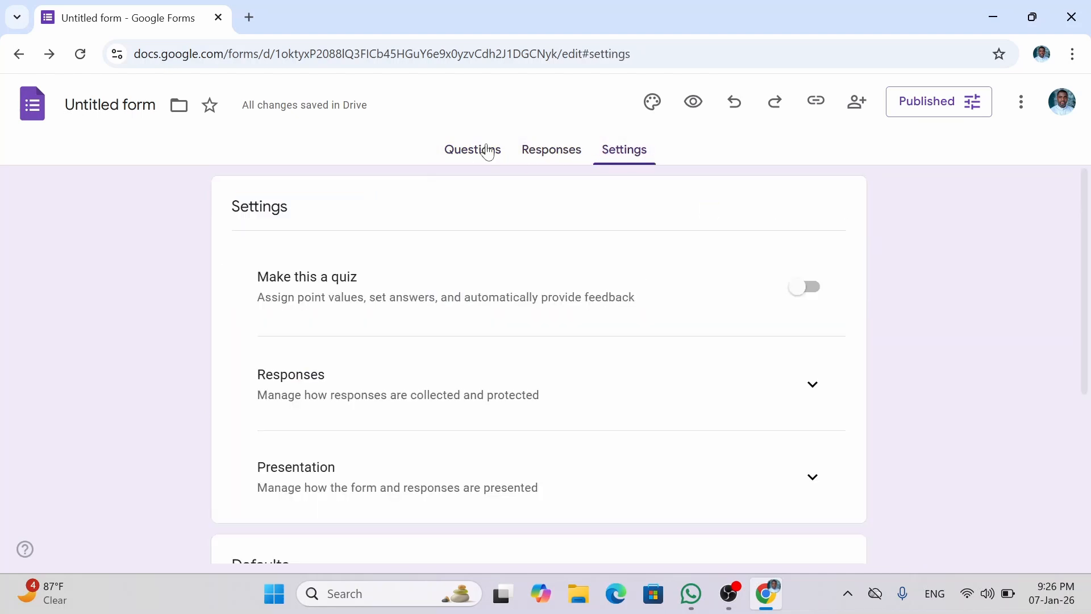
left_click(472, 152)
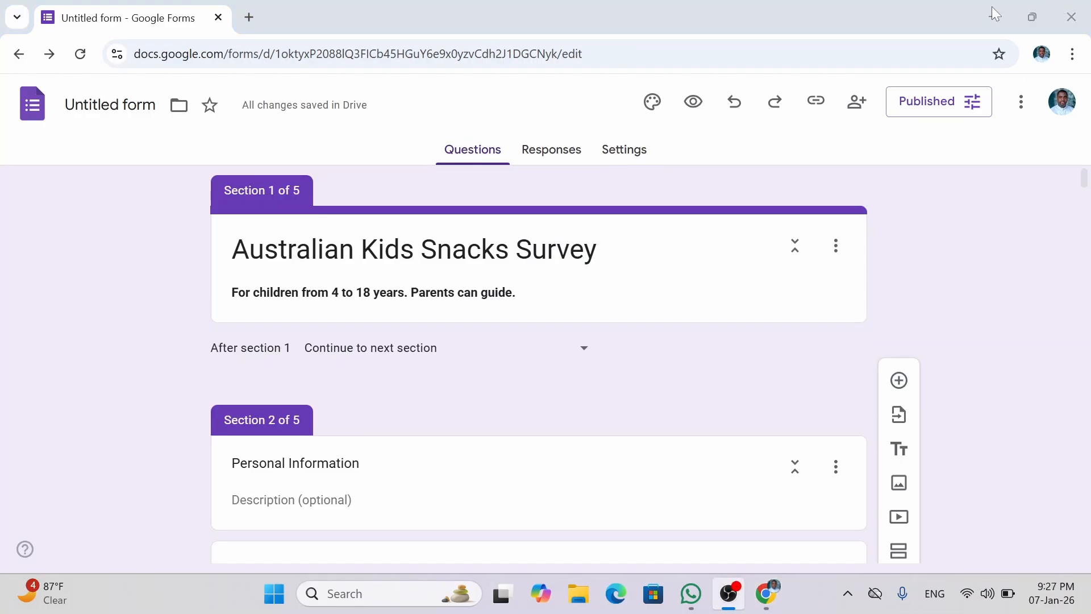
Close the form editor and open the Google Forms home page in a new browser window
left_click(221, 35)
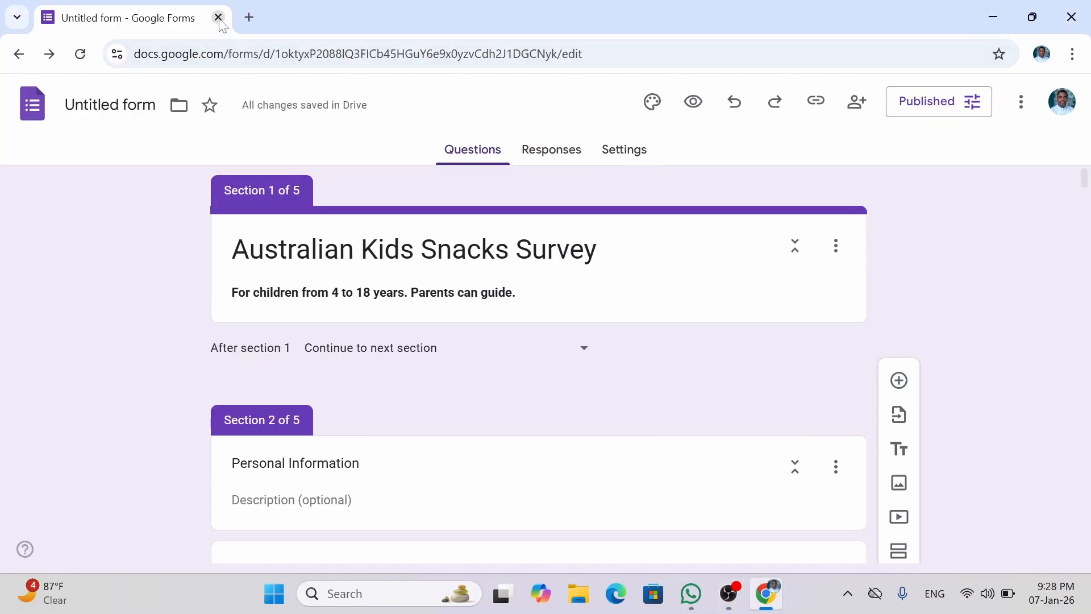
left_click(218, 18)
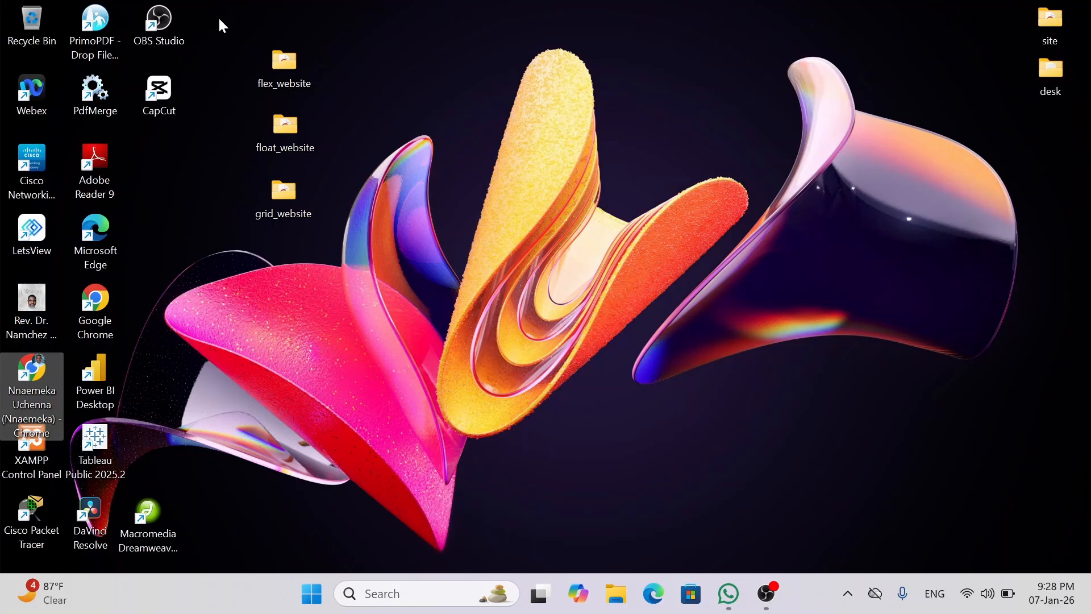
double_click(37, 366)
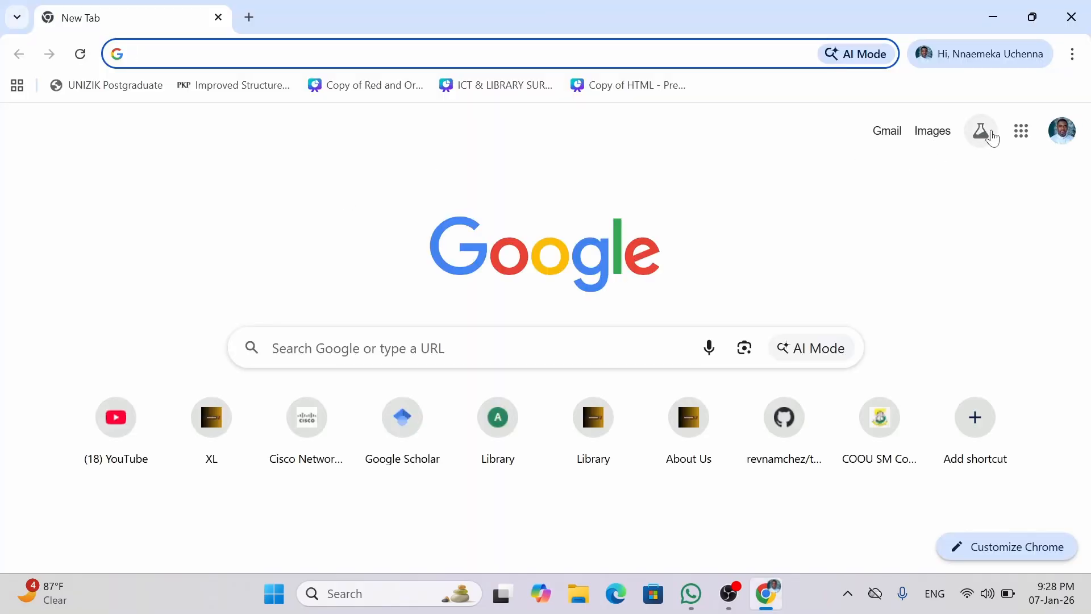
left_click(1026, 134)
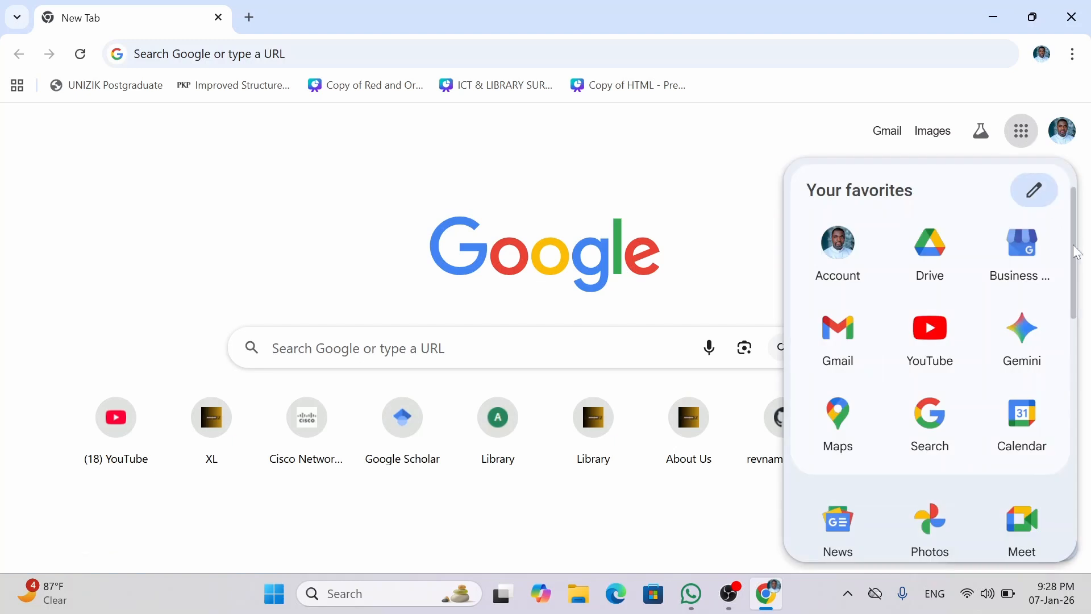
left_click_drag(1078, 252, 1075, 414)
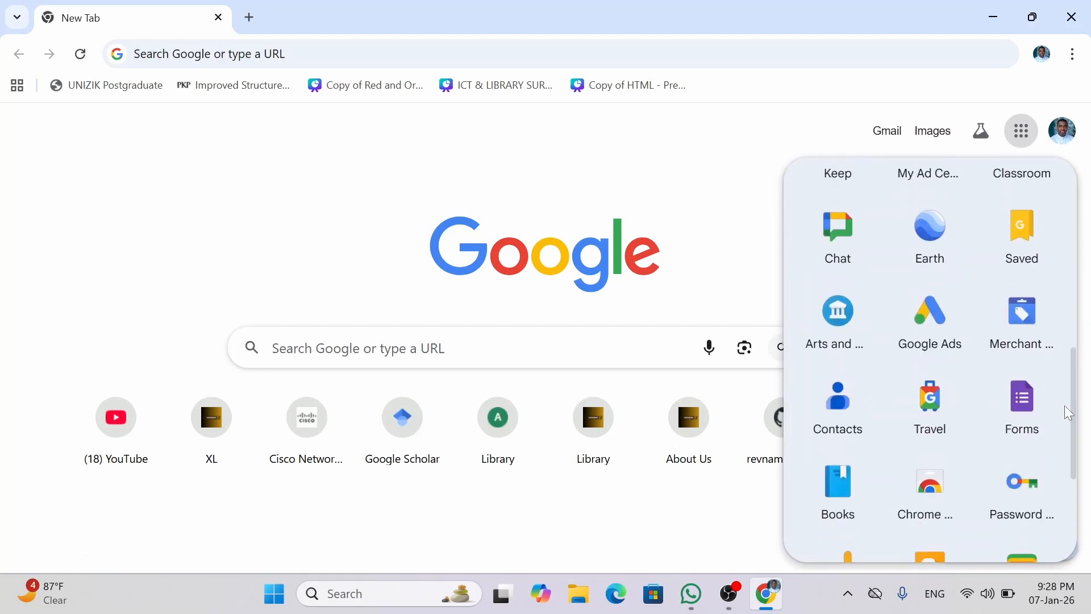
left_click(1019, 407)
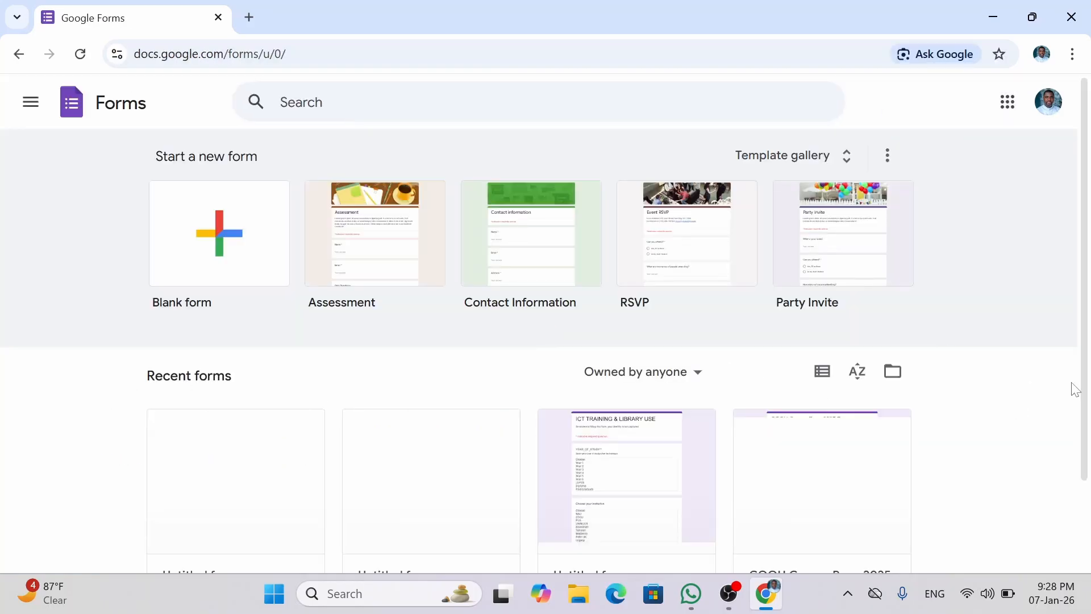
Rename the most recently opened untitled form, the one titled Australian Kids Snacks Survey, as "Australian Kids Snack Survey"
scroll(1087, 408, "down", 1)
scroll(1087, 408, "down", 1)
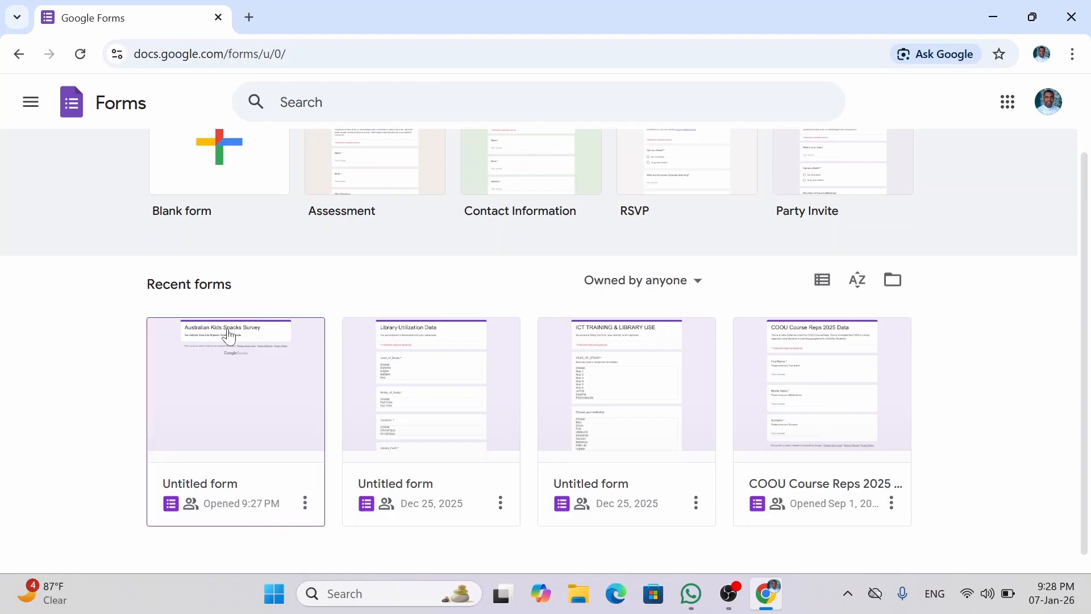
left_click(306, 504)
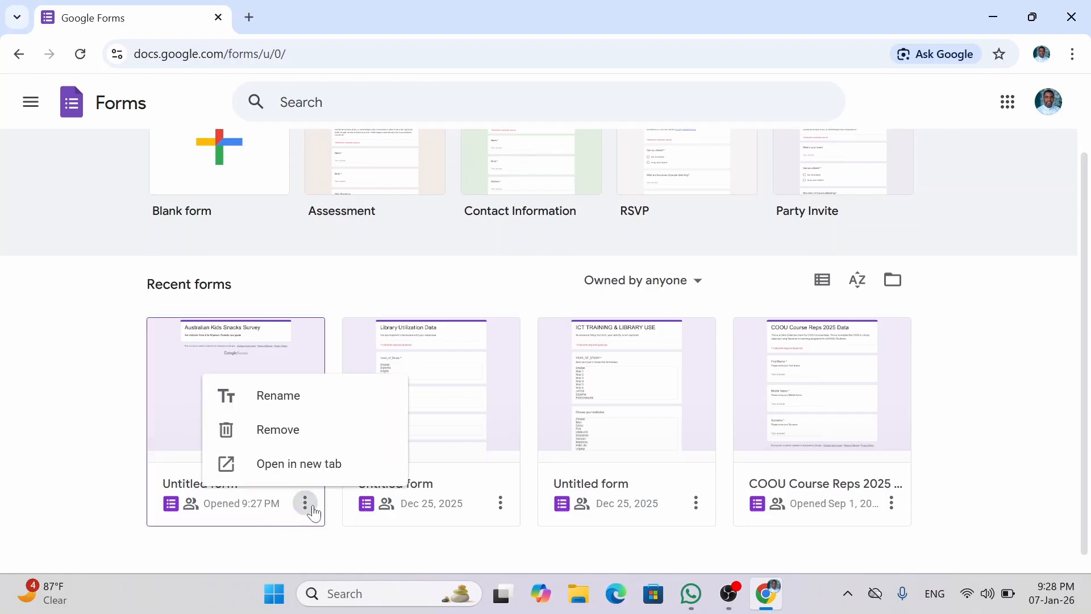
left_click(287, 394)
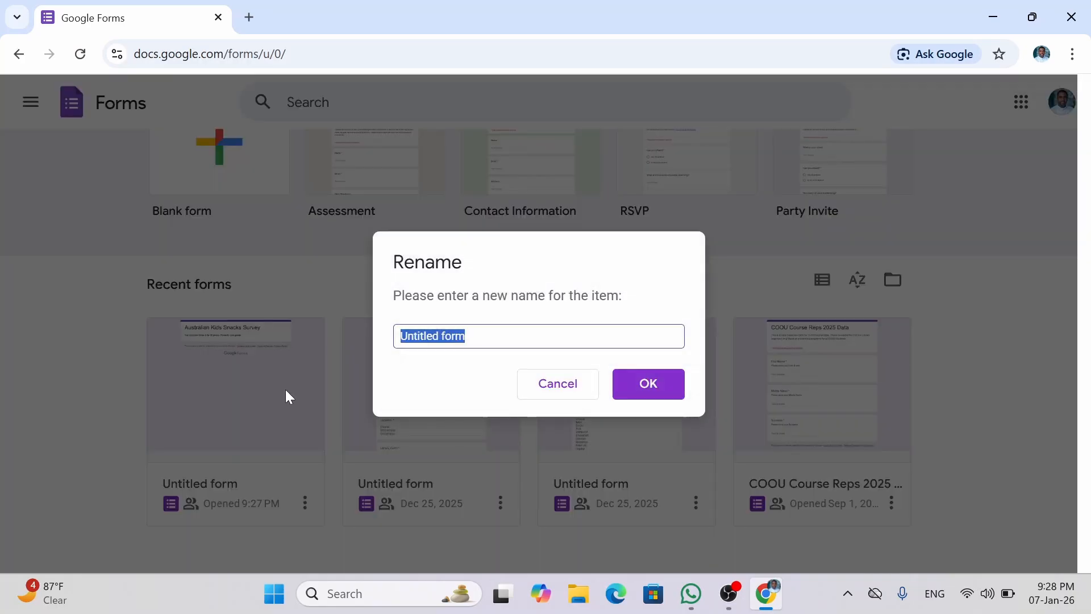
type("Austra")
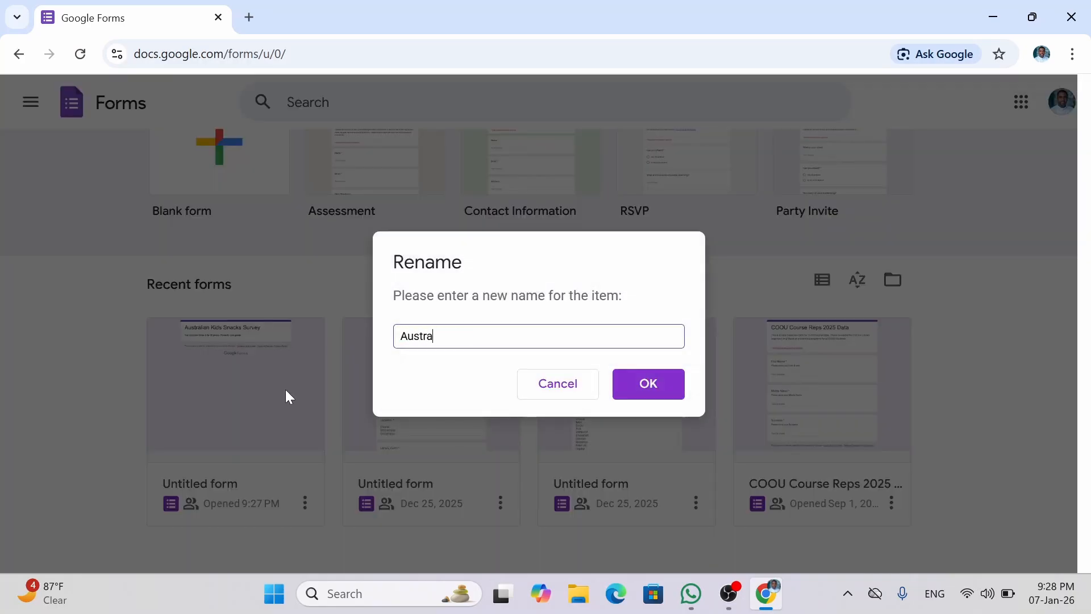
type("lian Kids Snack")
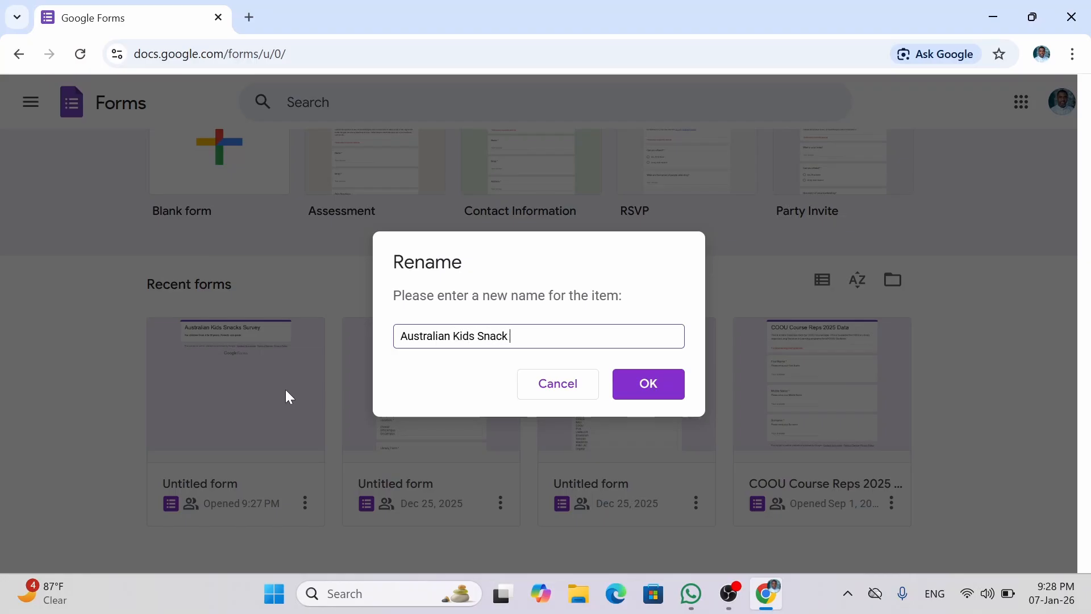
type(" Survey")
left_click(639, 398)
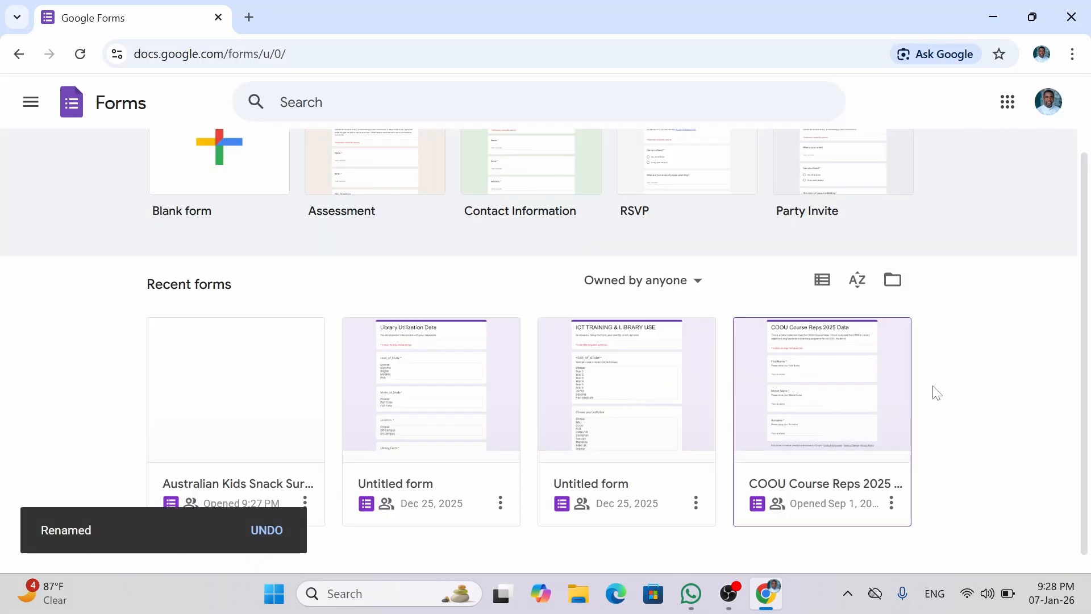
Open the Australian Kids Snack Survey form from the recent forms and look through its sections
scroll(1089, 345, "down", 1)
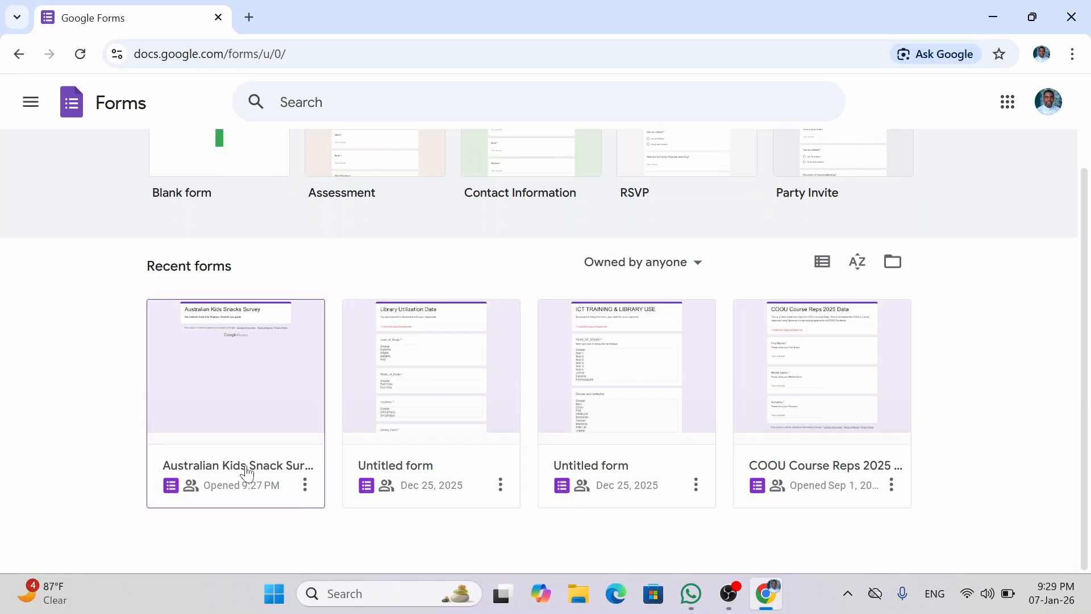
left_click(305, 485)
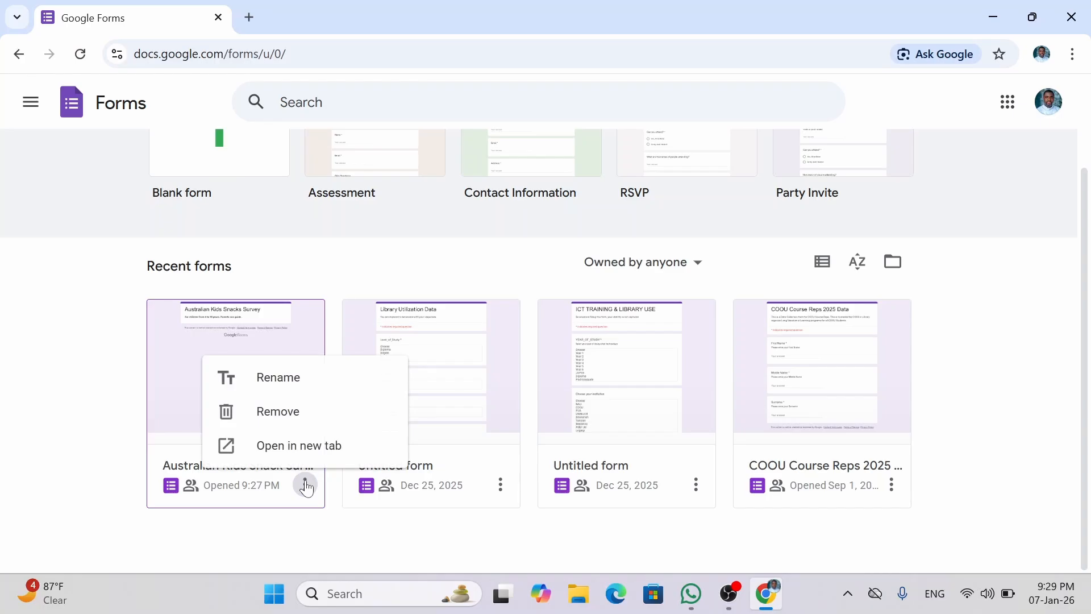
left_click(306, 486)
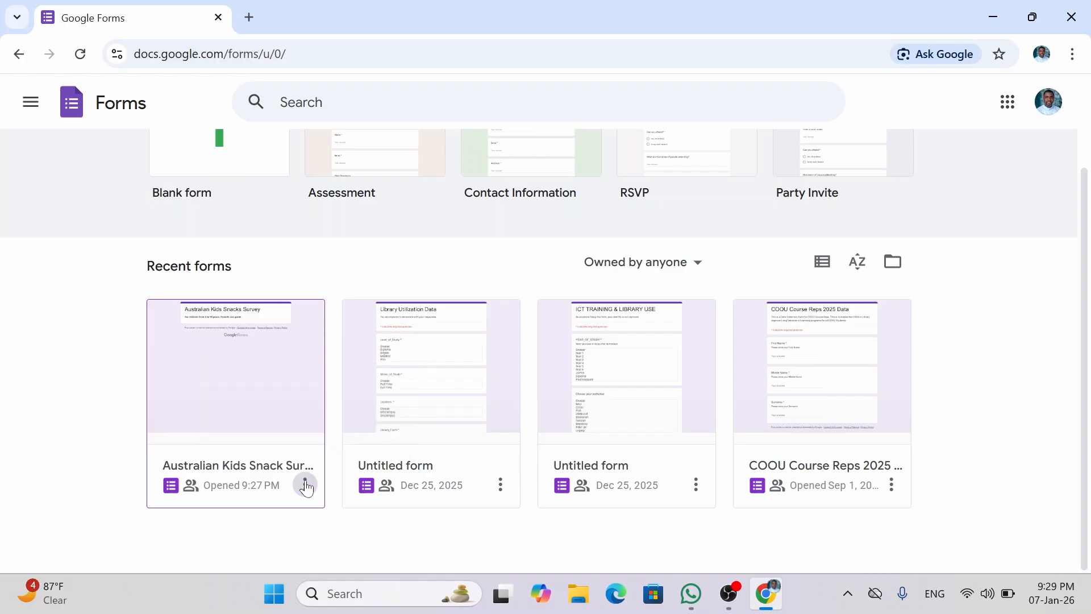
left_click(260, 407)
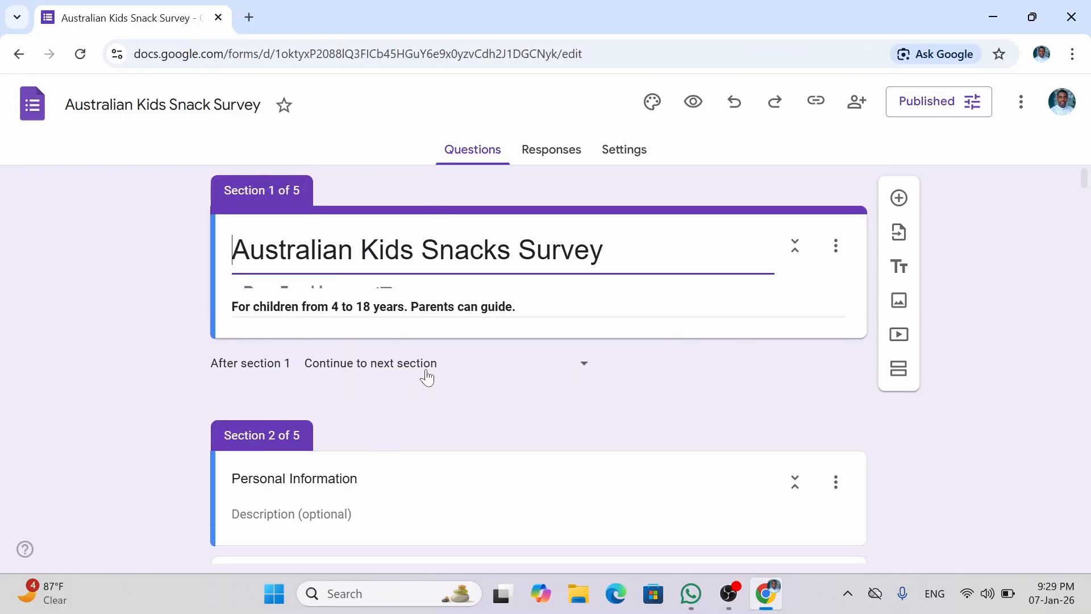
scroll(428, 379, "down", 20)
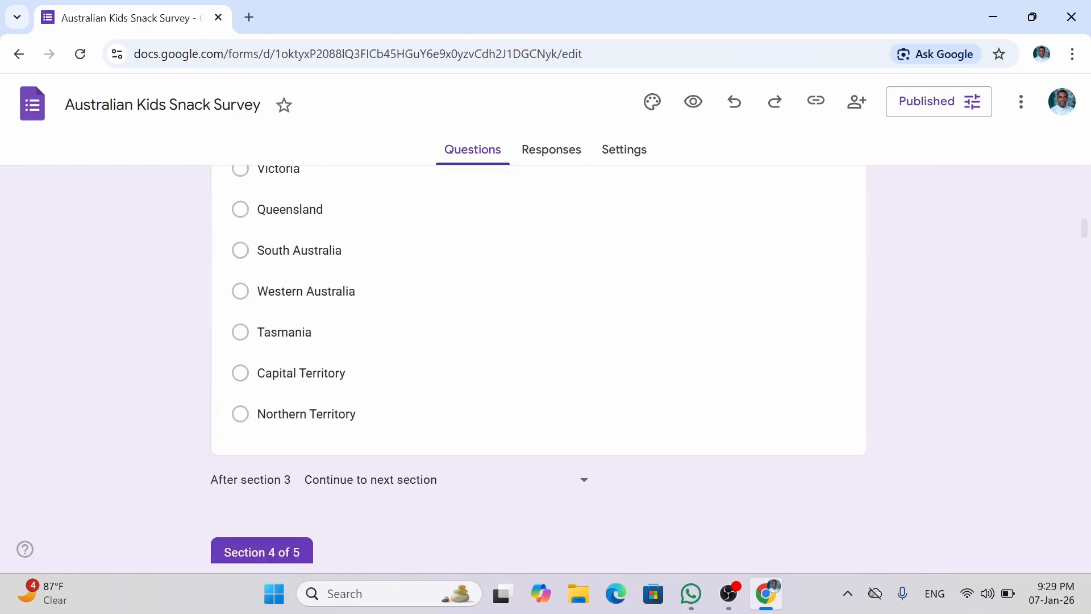
scroll(427, 378, "up", 20)
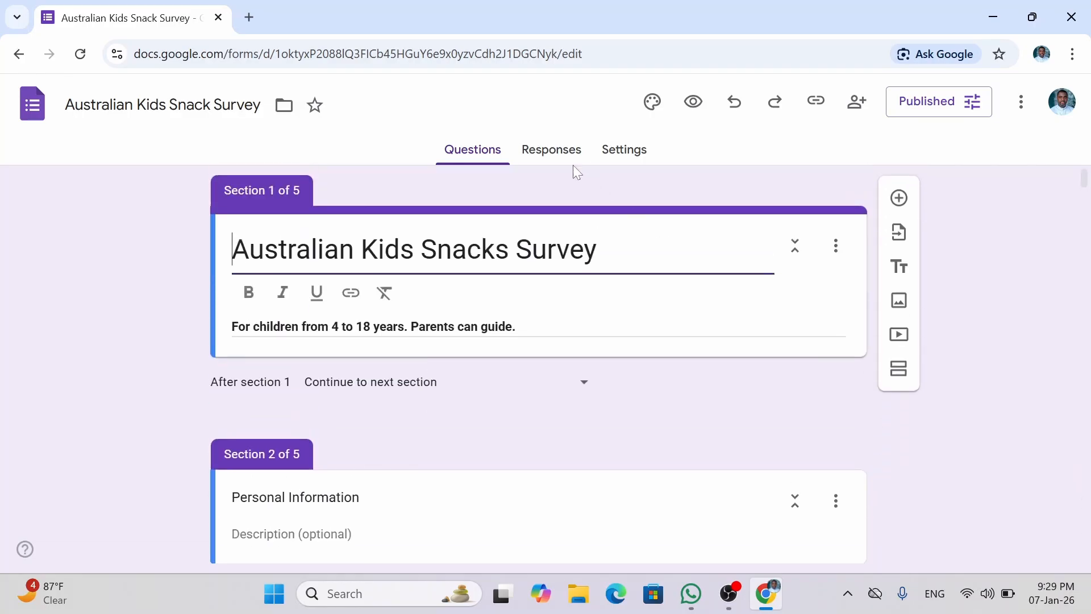
Check the survey's collected responses again and return to its questions
left_click(565, 168)
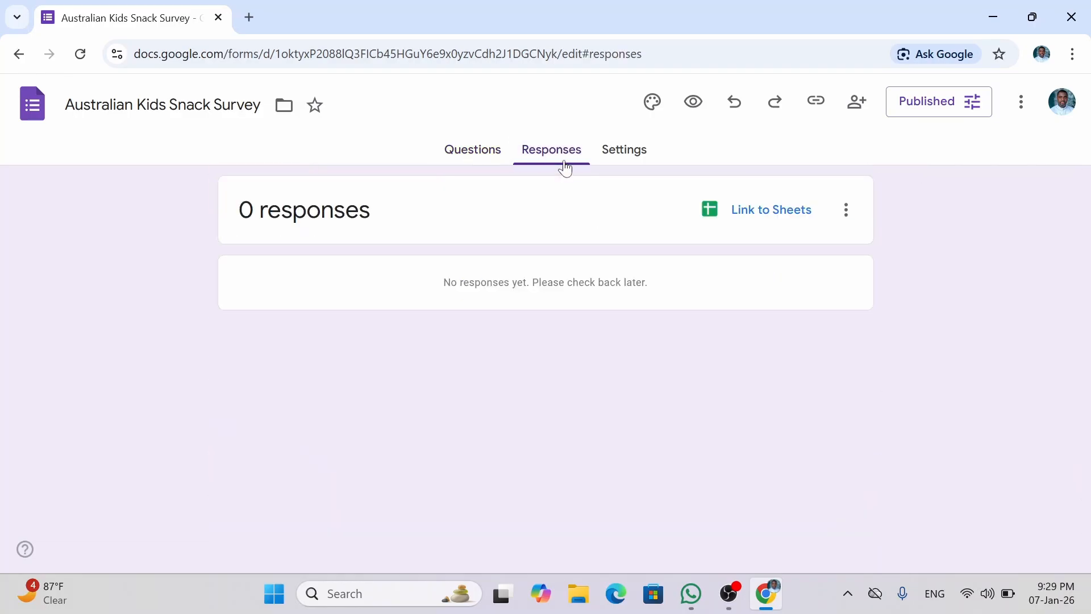
left_click(488, 160)
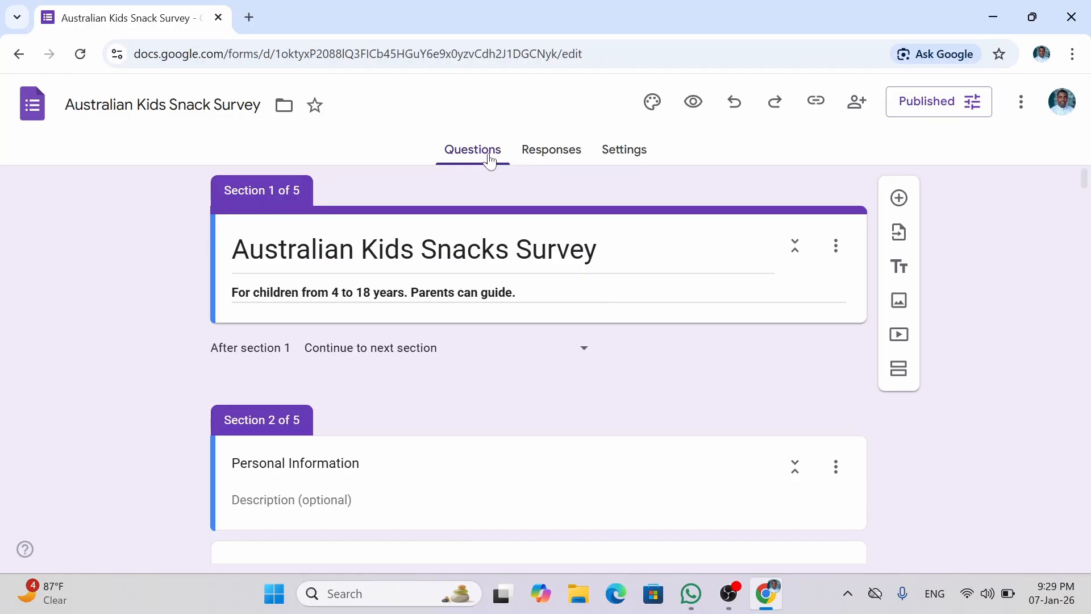
left_click(547, 156)
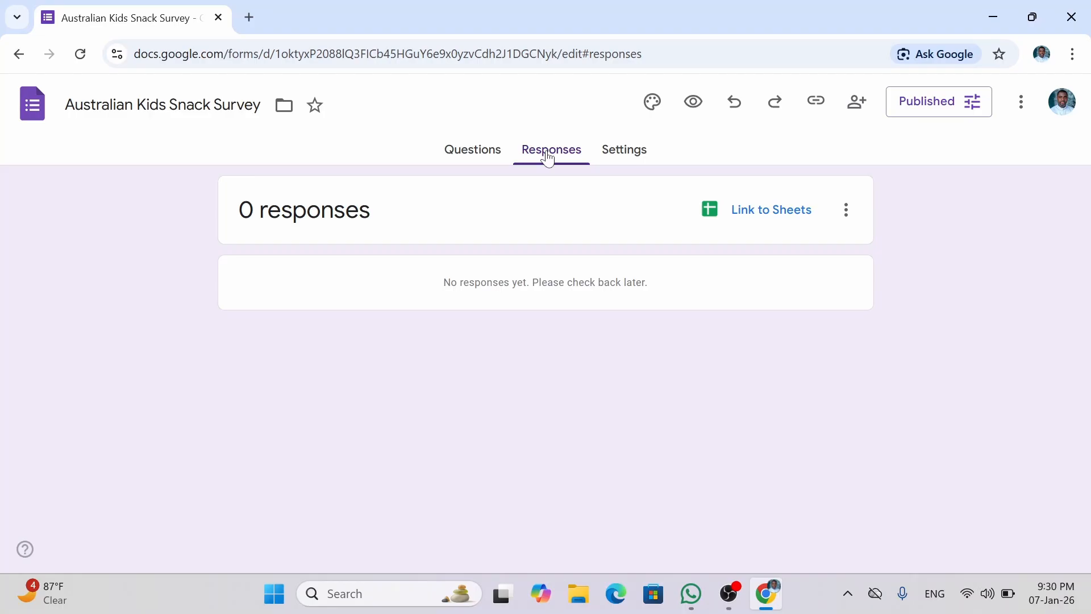
left_click(465, 148)
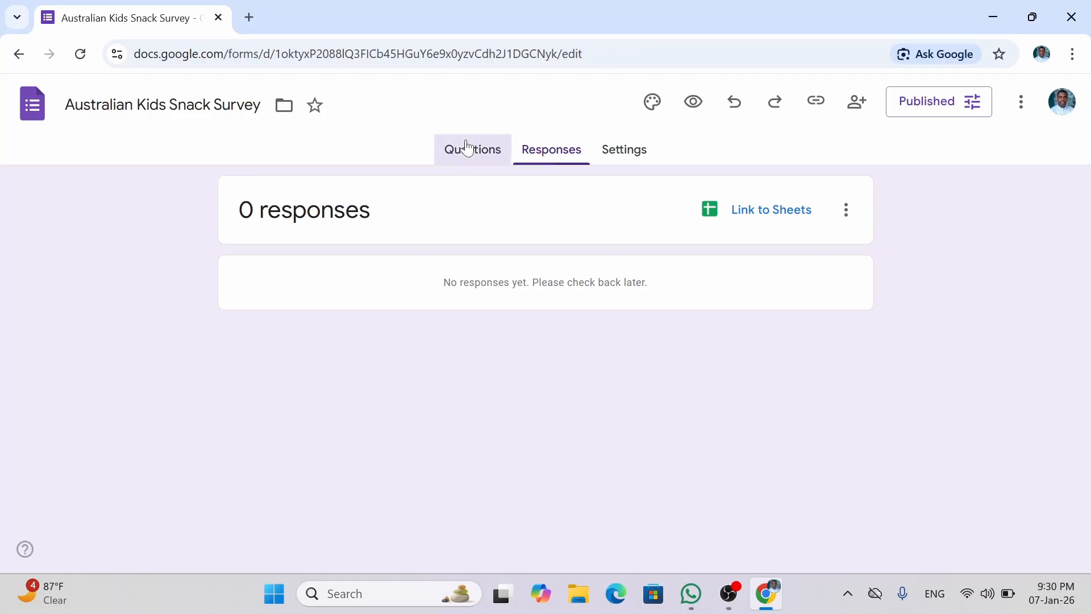